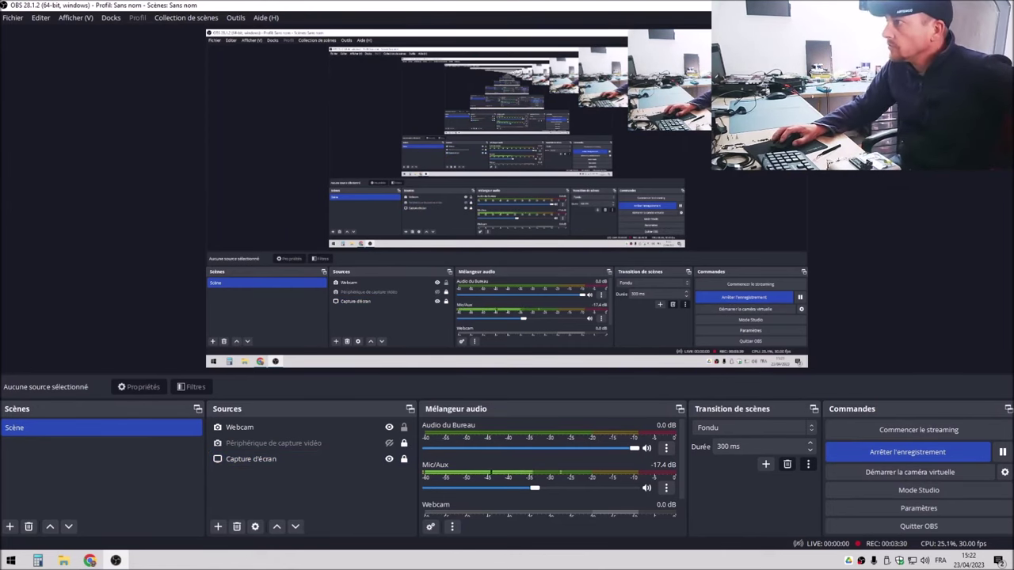
- Launch RT809H from its desktop shortcut so it detects the programmer over USB at 4.95V
key("super+d")
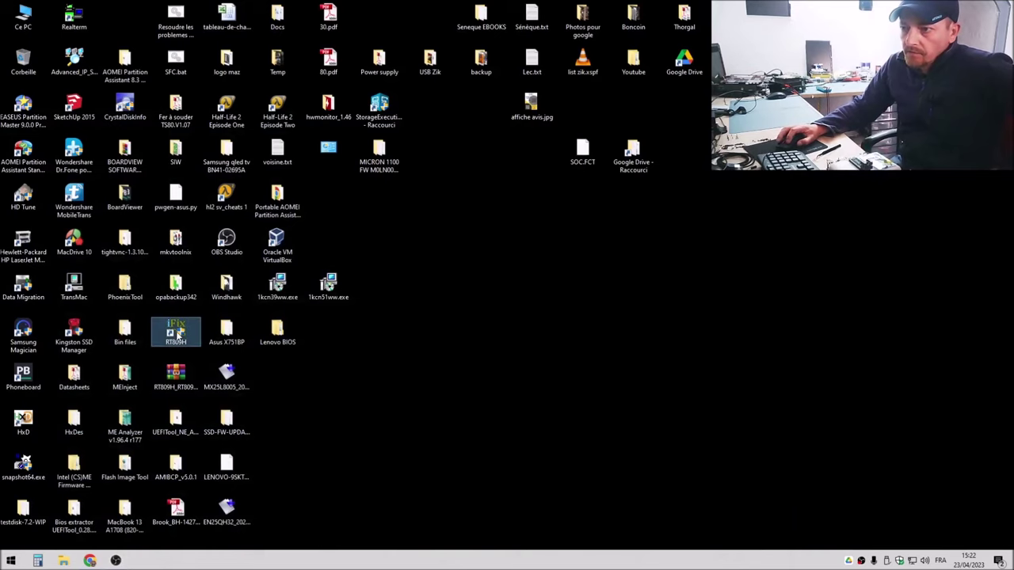
double_click(176, 333)
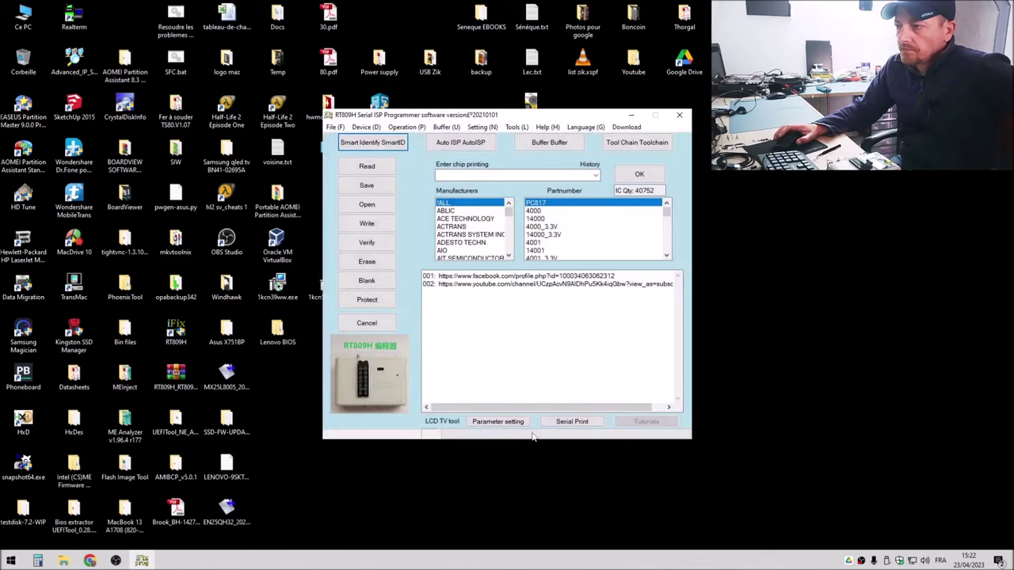
left_click(116, 561)
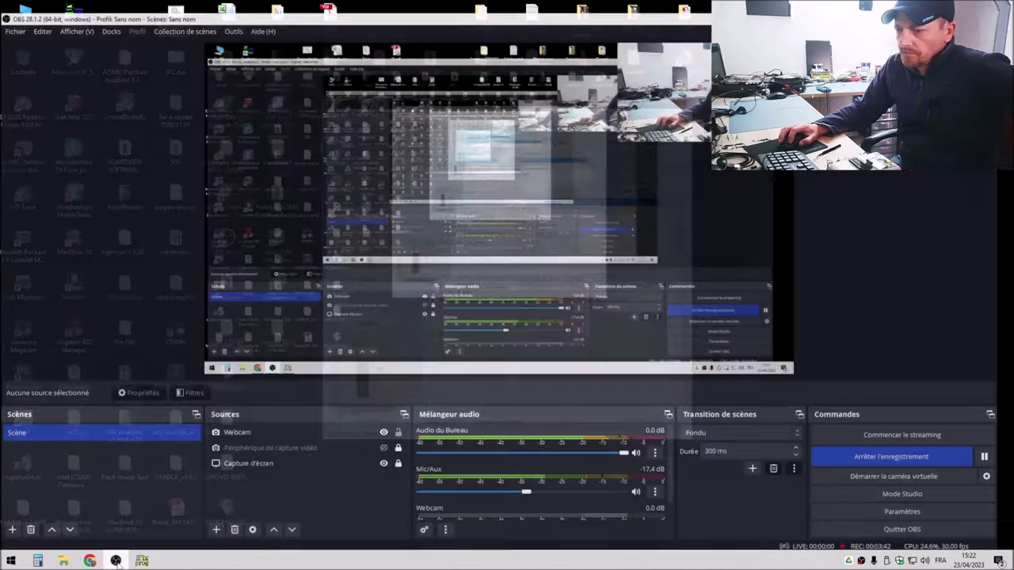
left_click(116, 561)
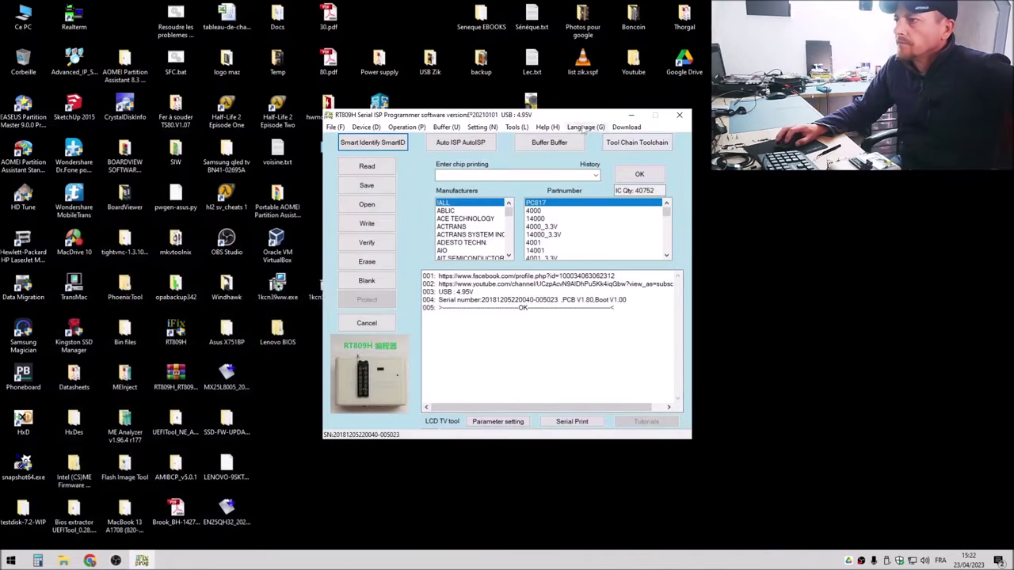
- Run SmartID twice as 25xx SPI flash at 3.3V, dismissing the warning and no-response errors
left_click(403, 142)
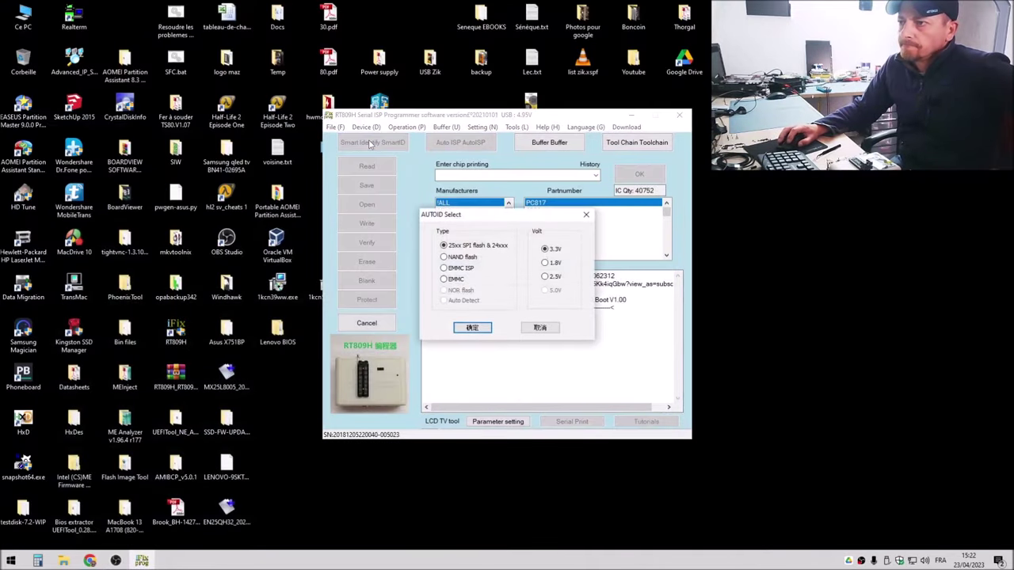
left_click(472, 327)
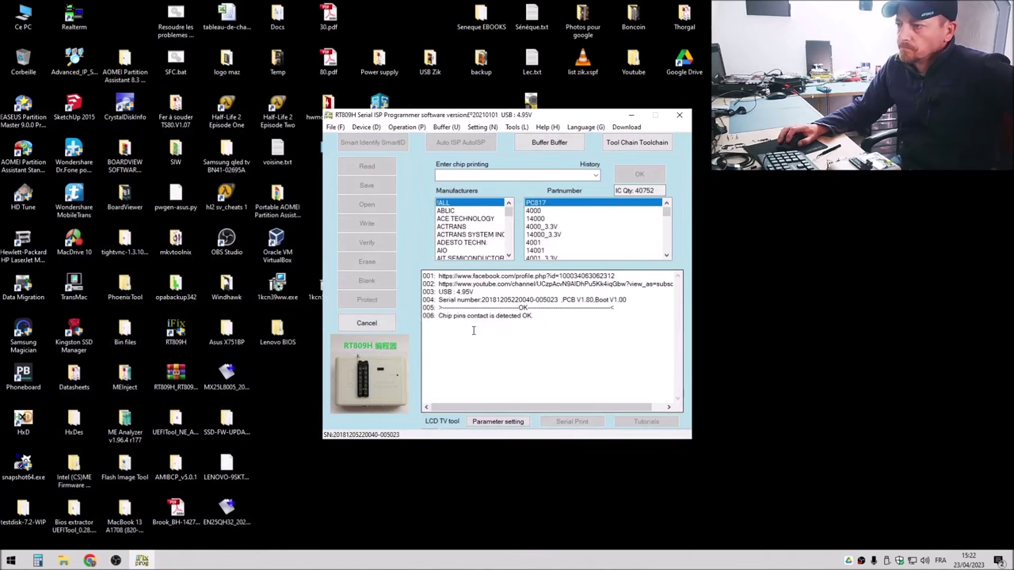
left_click(579, 299)
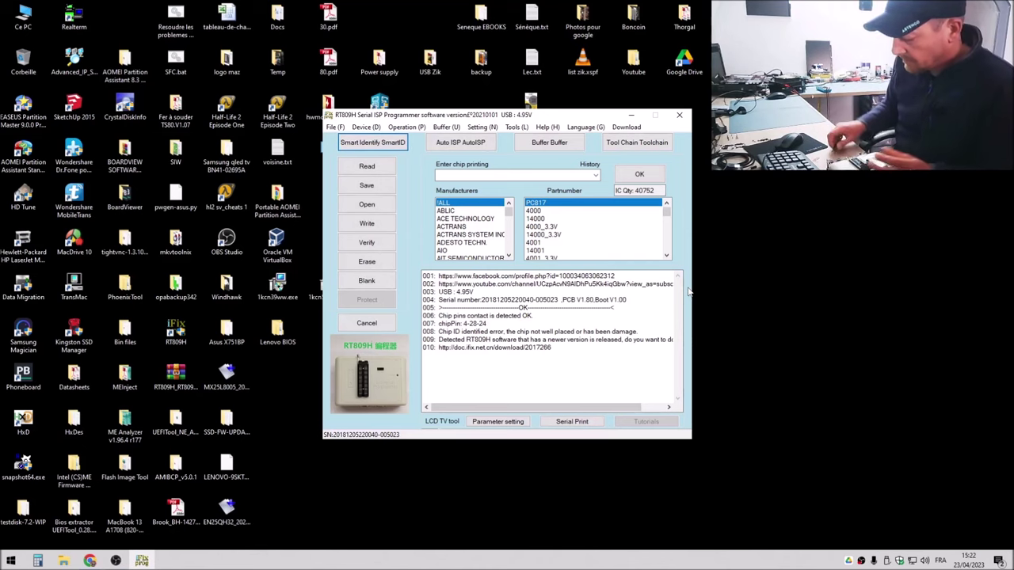
left_click(393, 147)
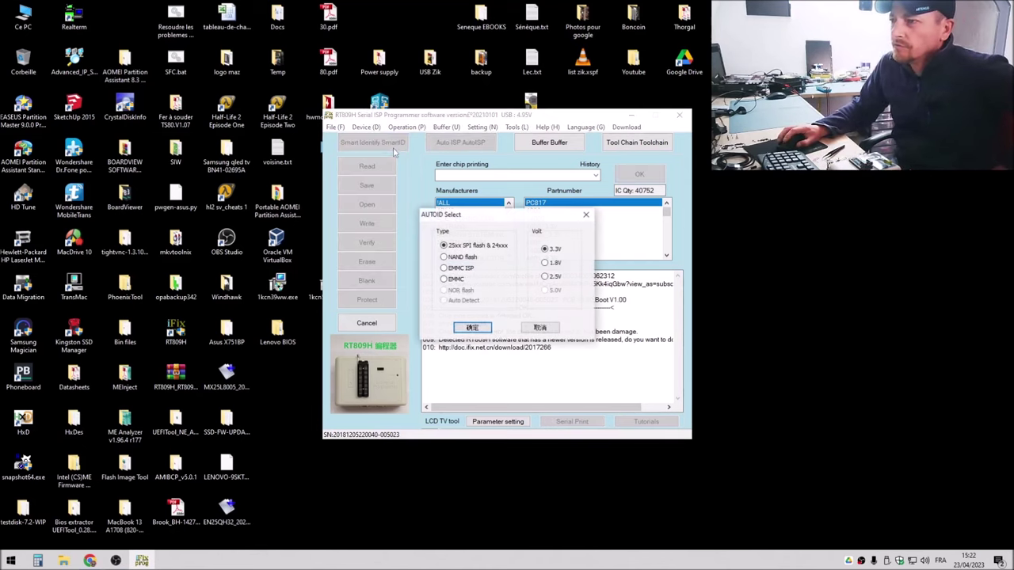
left_click(479, 328)
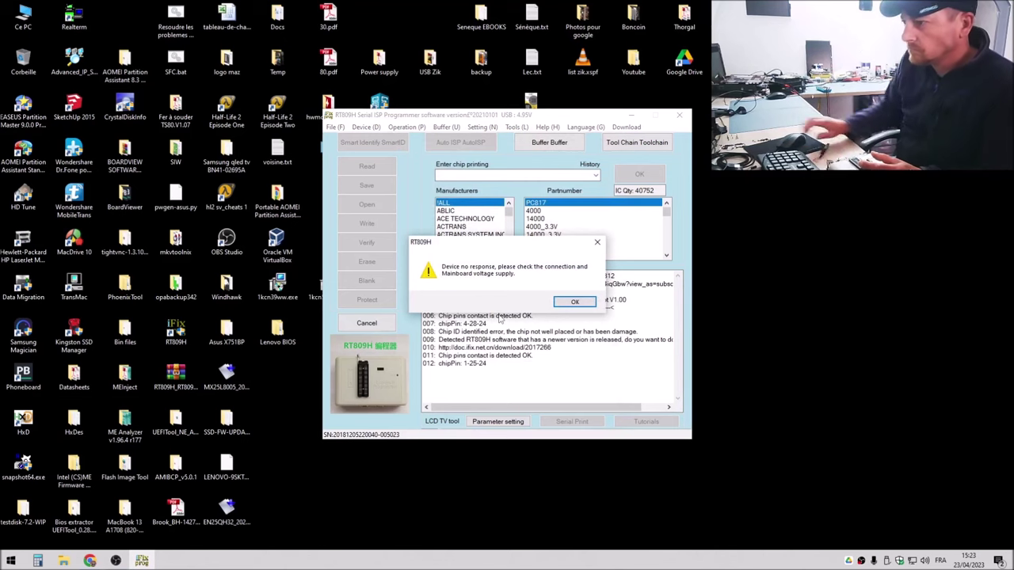
left_click(576, 302)
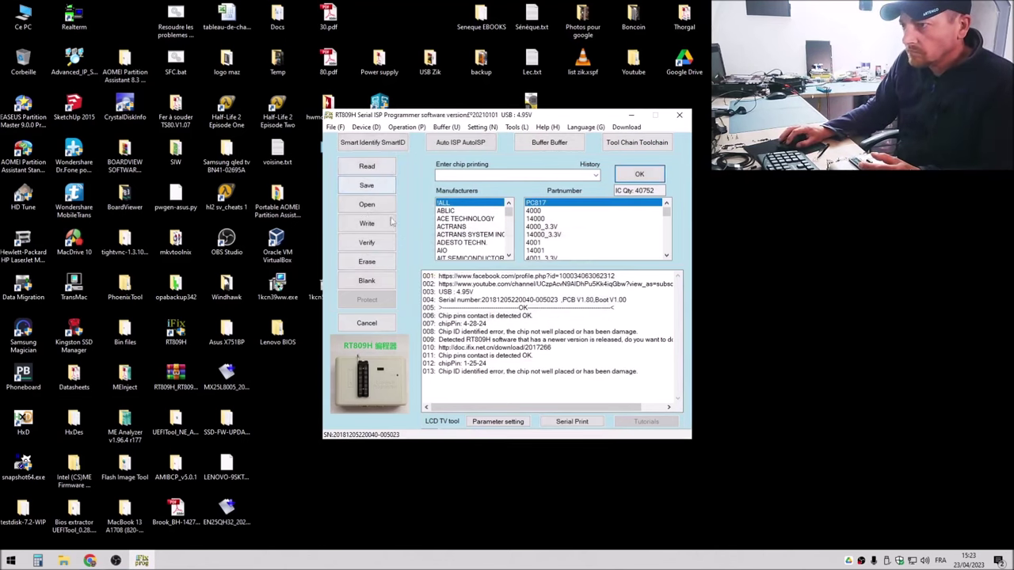
- Retry SmartID after the no-response error, confirming 25xx SPI at 3.3V, until W25Q64BV is detected
left_click(381, 143)
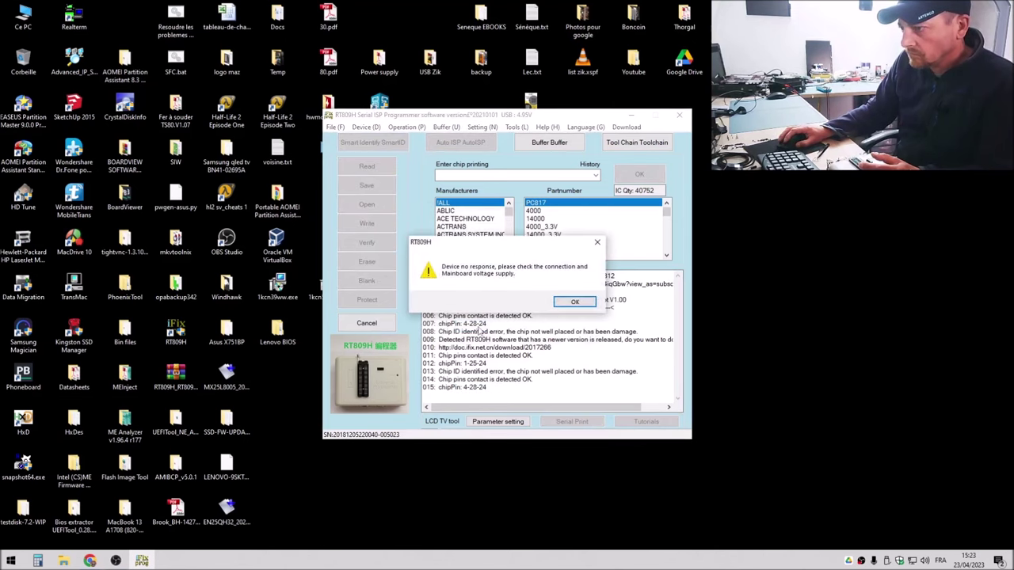
left_click(595, 306)
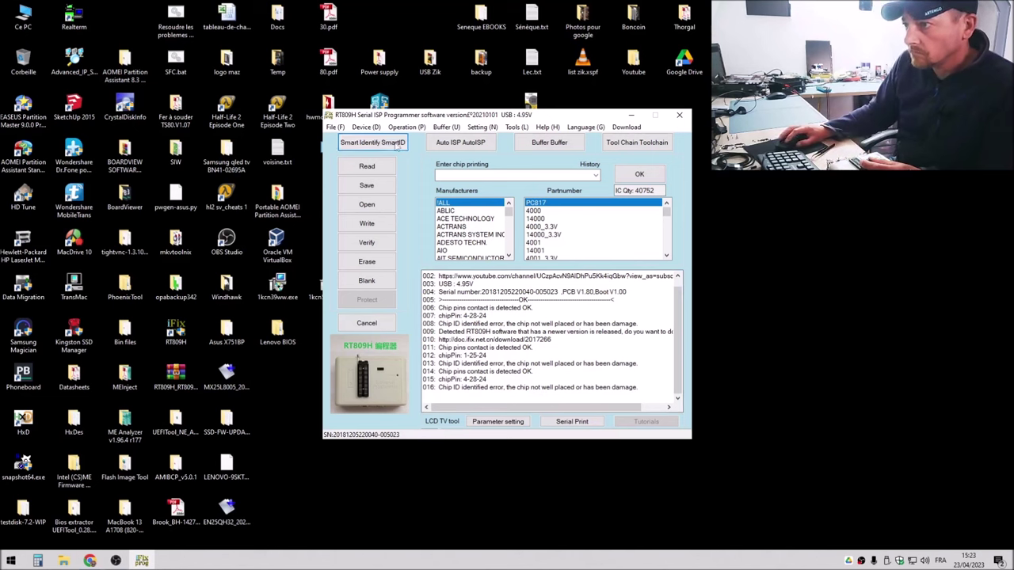
left_click(373, 143)
left_click(473, 327)
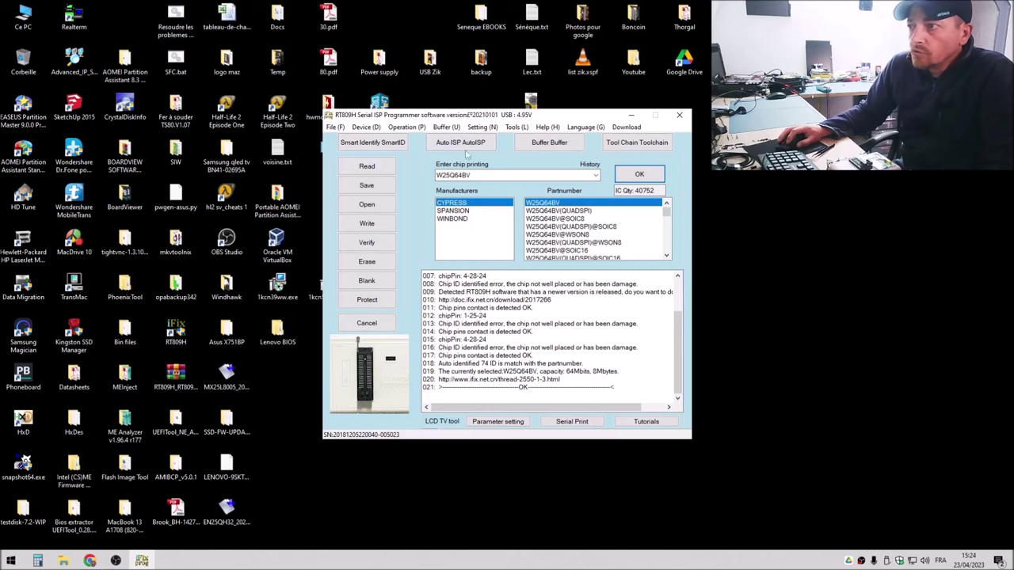
- Read the W25Q64BV chip and save the dump as W25Q64BV_20230423_152416.BIN in Lenovo BIOS
left_click_drag(501, 117, 515, 92)
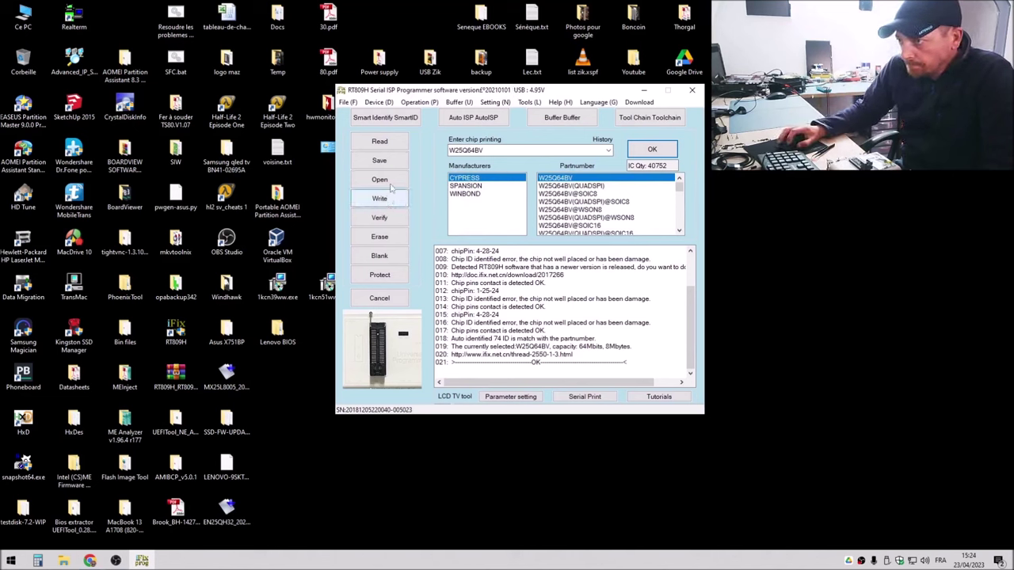
left_click(381, 142)
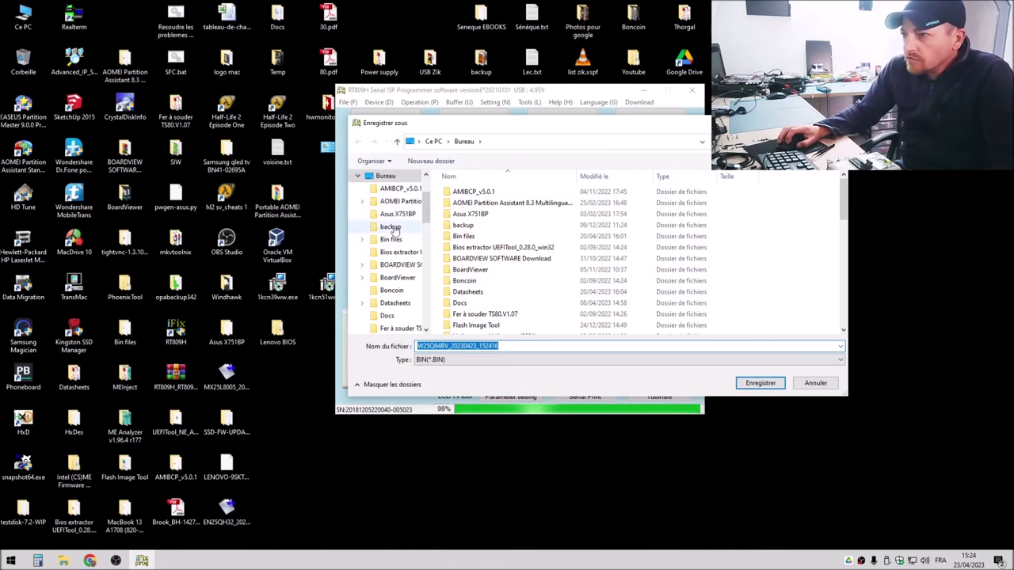
scroll(393, 230, "down", 1)
left_click(277, 332)
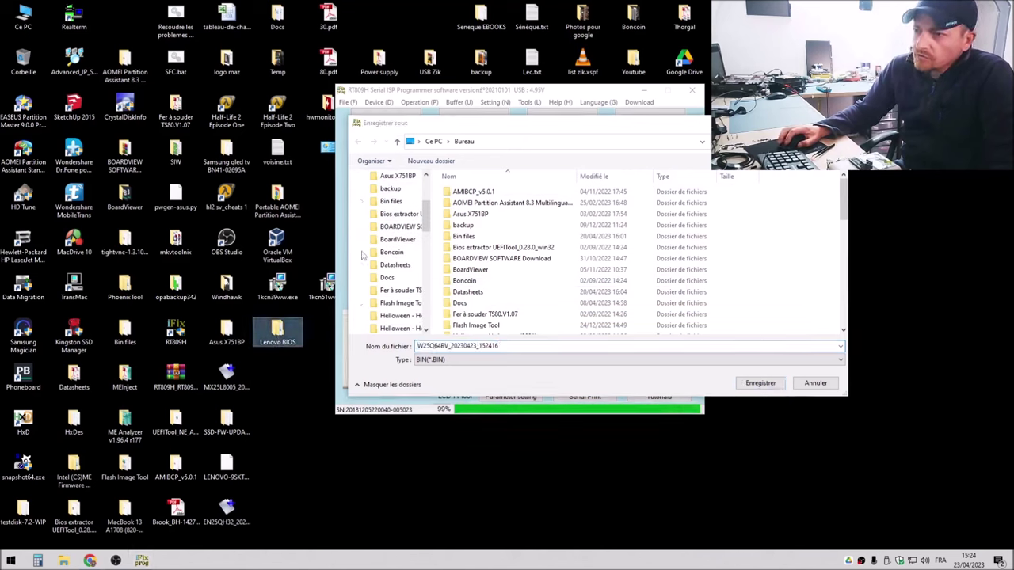
scroll(400, 249, "down", 3)
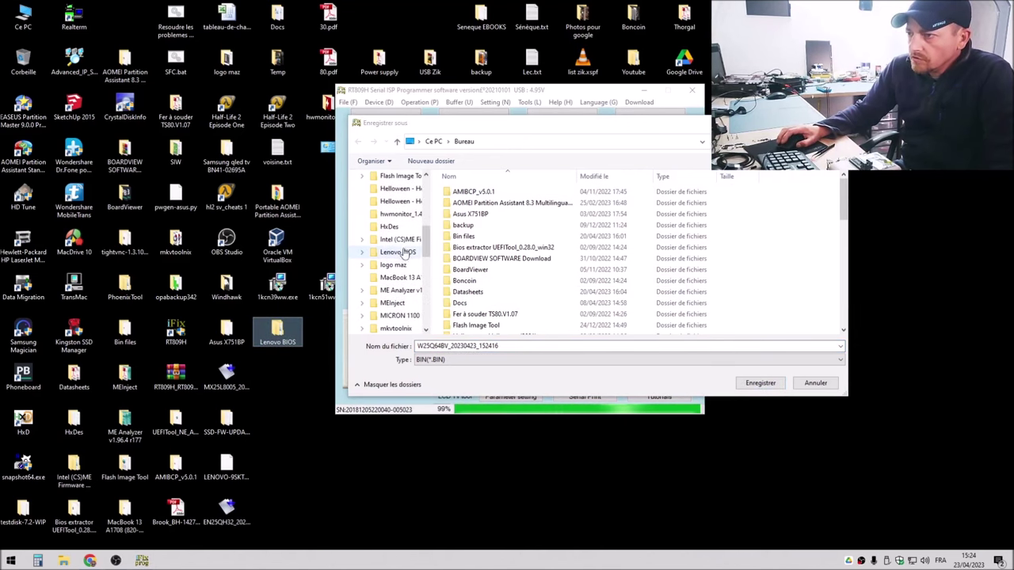
left_click(398, 252)
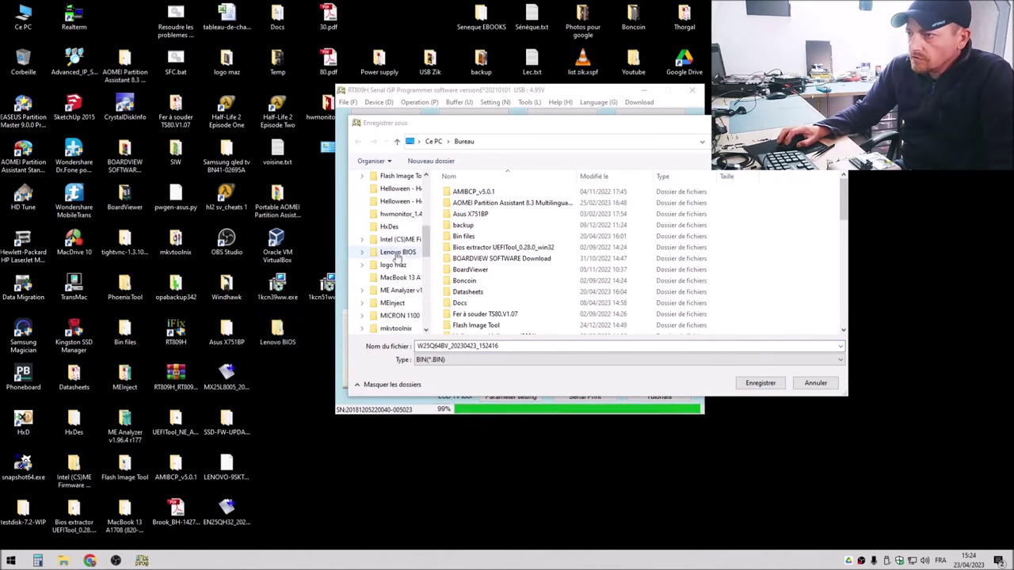
left_click(760, 383)
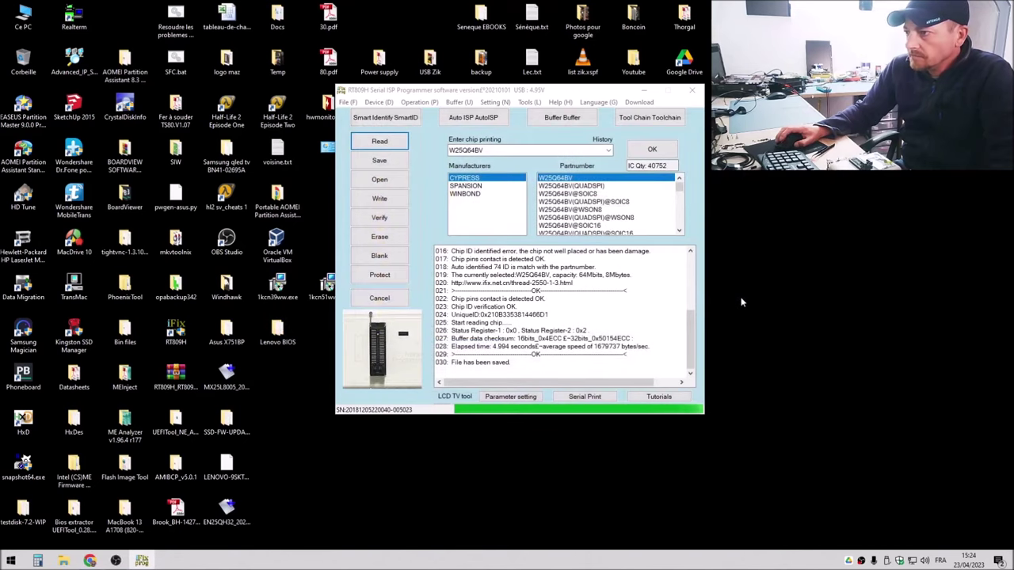
- Check the read data in the Buffer view, then close the buffer and RT809H
left_click(569, 123)
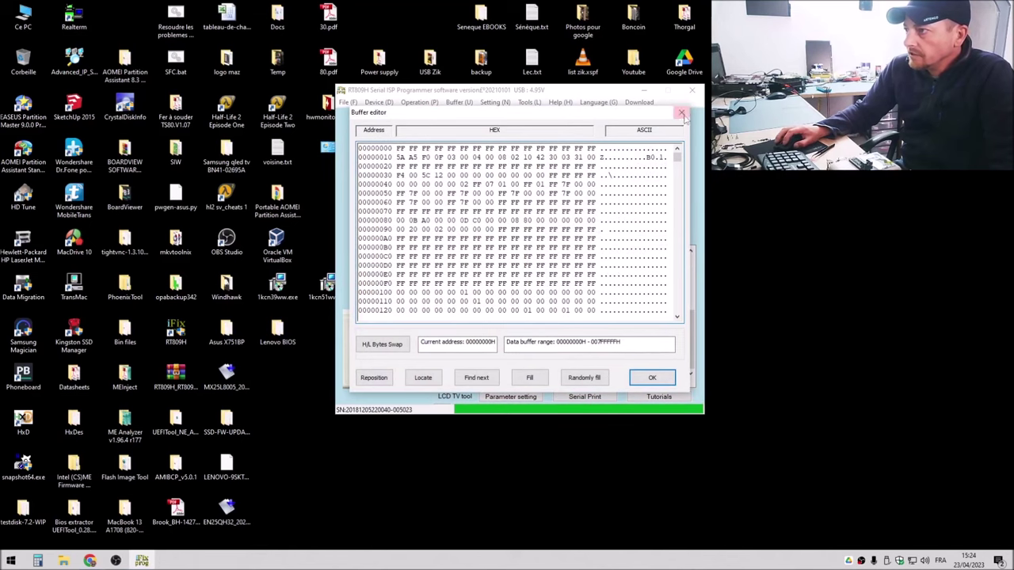
left_click(683, 115)
left_click(691, 90)
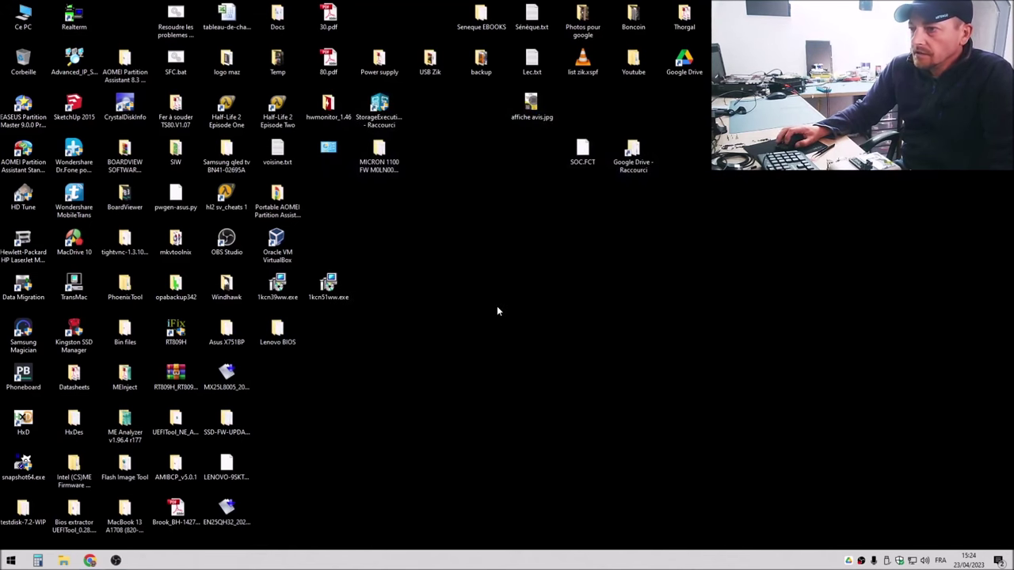
- Open Lenovo BIOS from the desktop and enter the rename box of W25Q64BV_20230423_152416.BIN
left_click(277, 334)
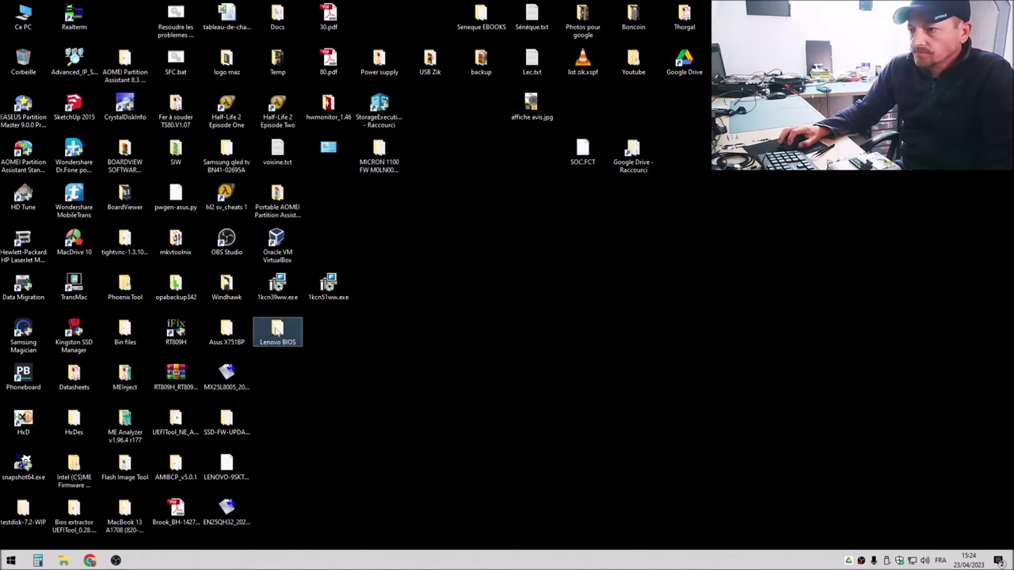
double_click(276, 333)
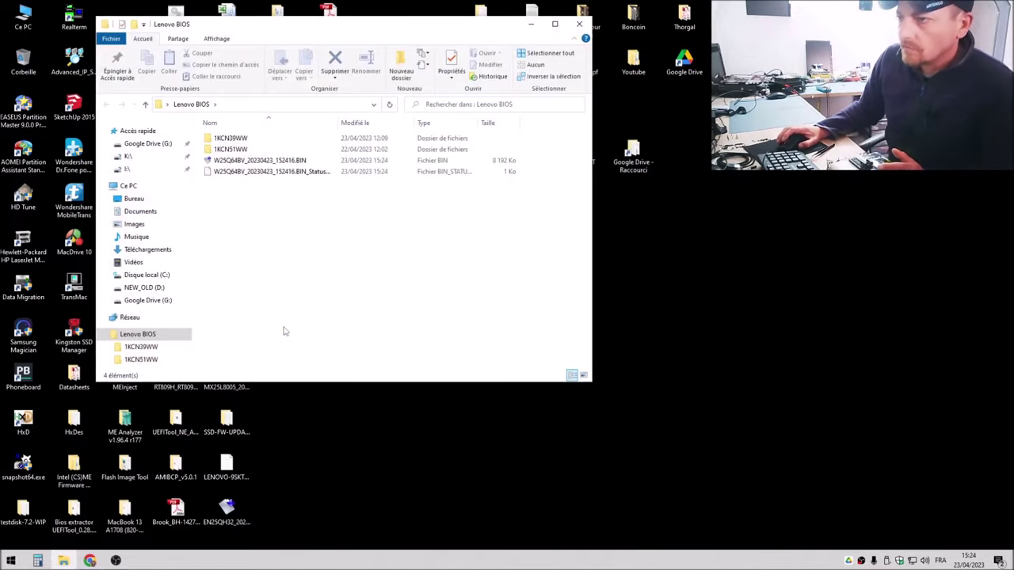
left_click(269, 162)
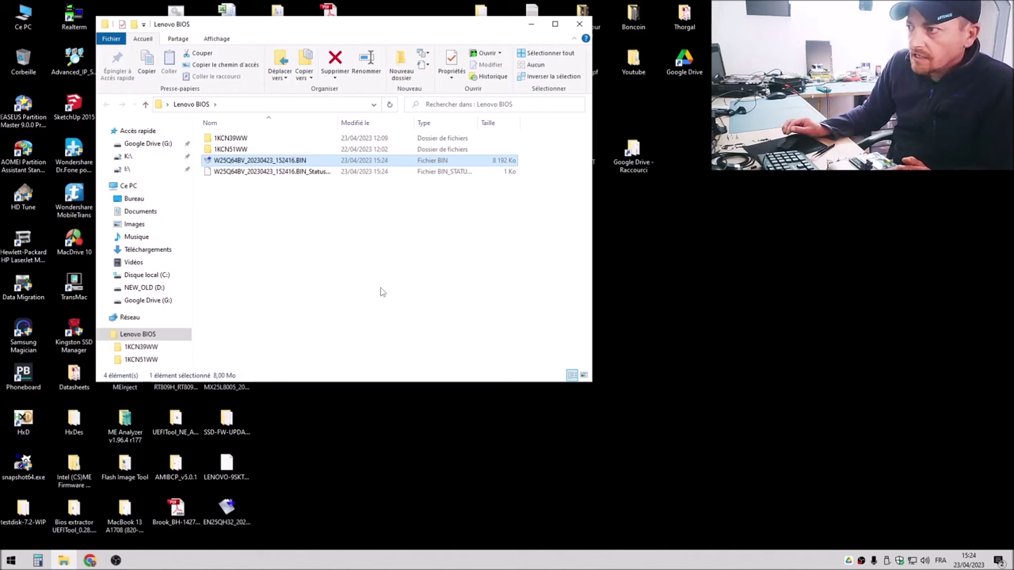
left_click_drag(413, 25, 610, 73)
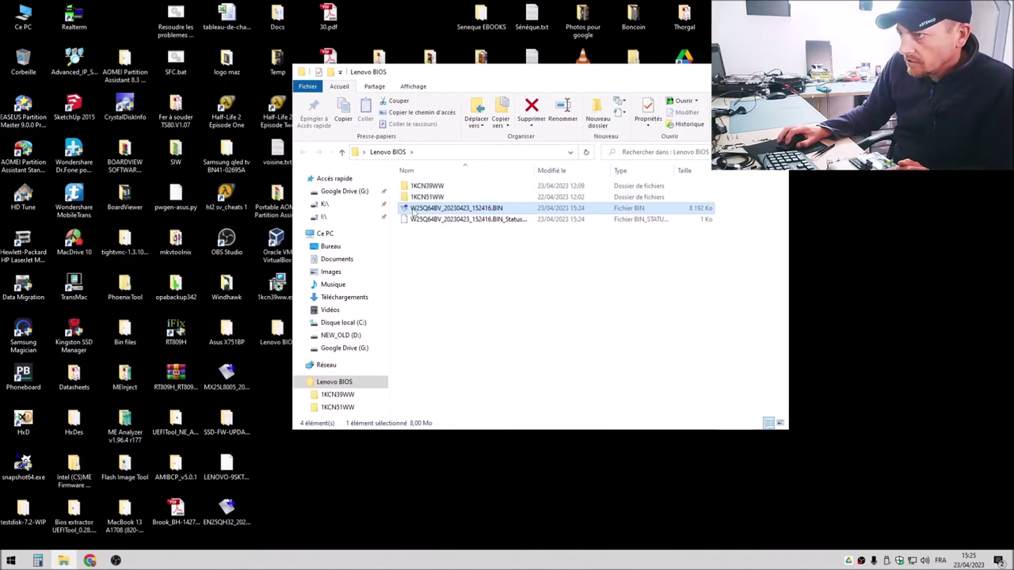
left_click(413, 208)
left_click(407, 208)
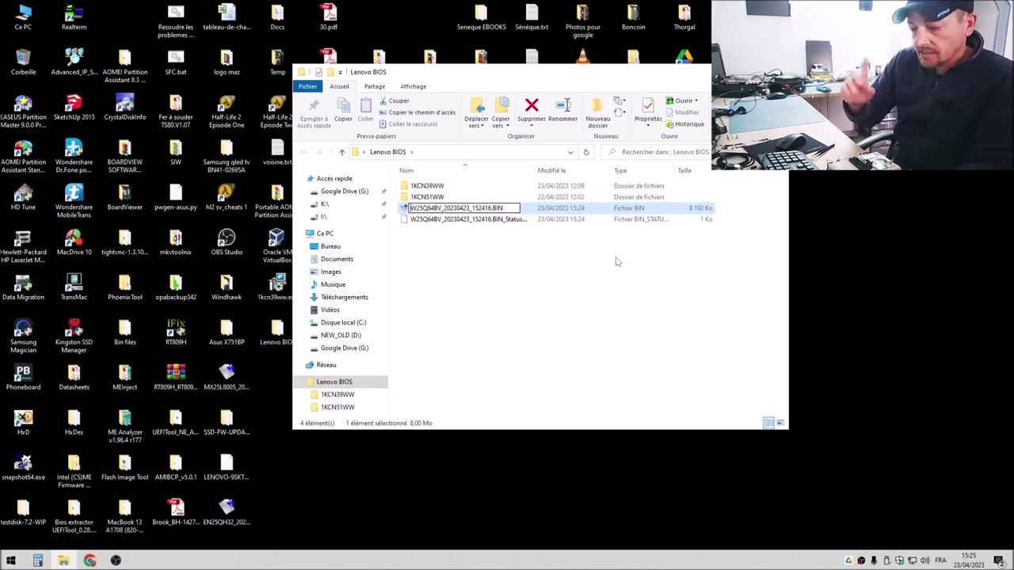
- Prefix the dump's file name with 'OK 1KCN51WW' and commit the rename
type("OK")
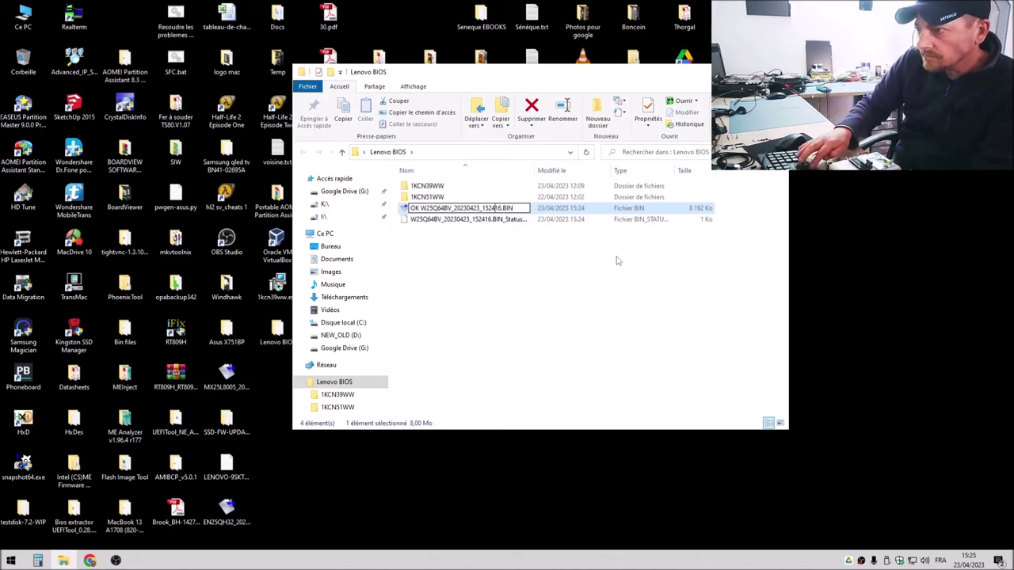
key("Home")
key("Right")
key("Right")
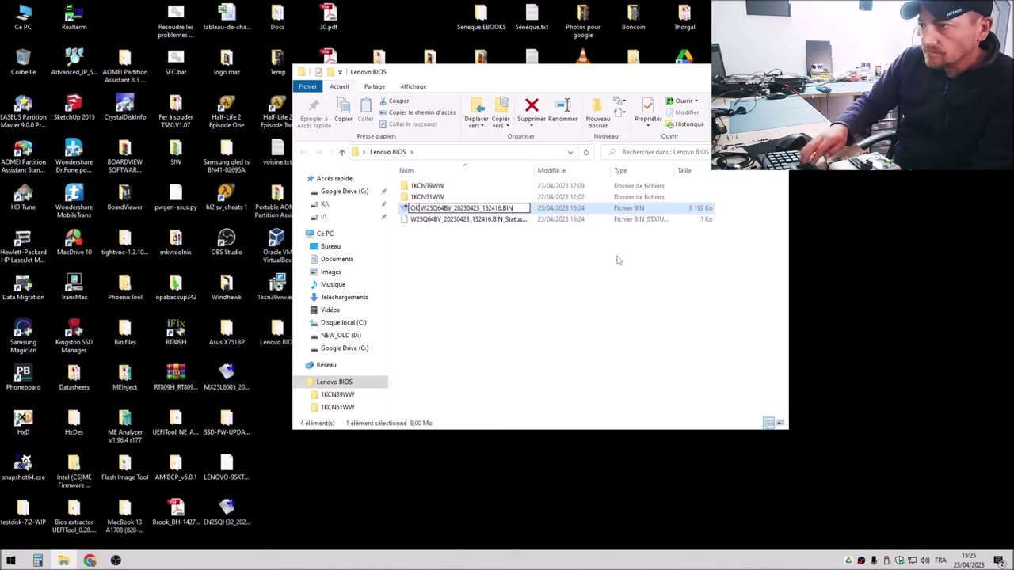
type("1")
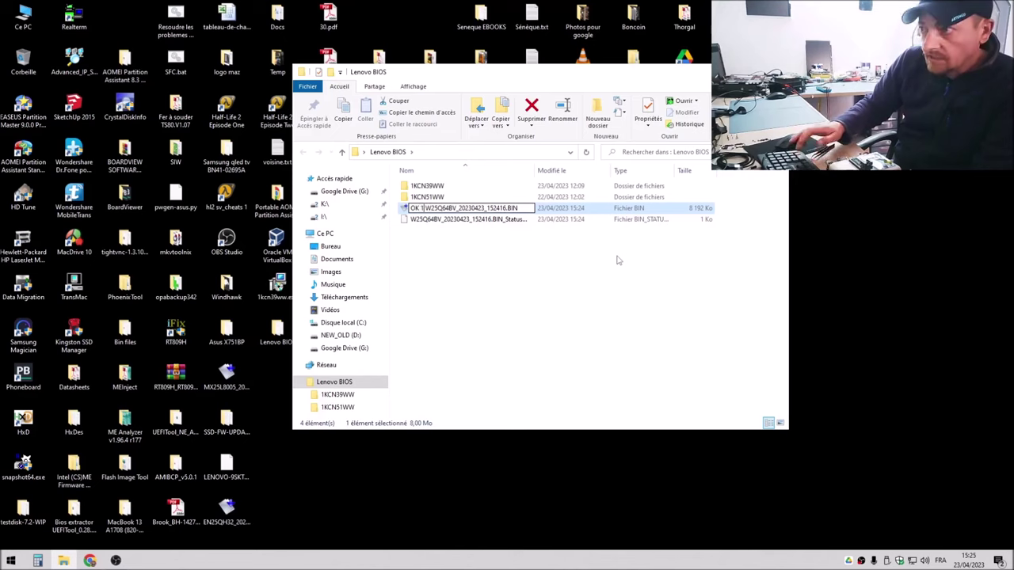
type("KCN")
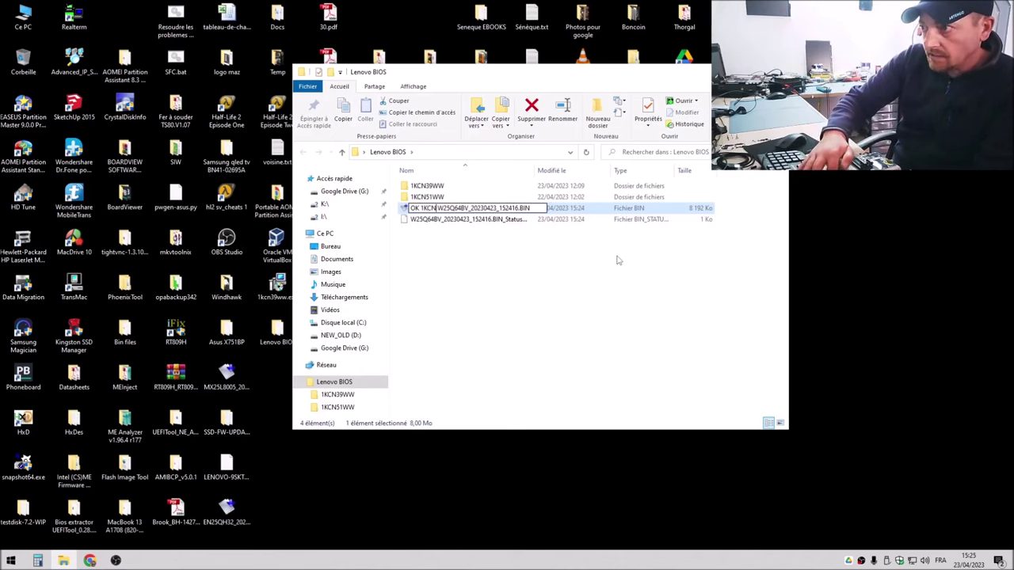
type("51")
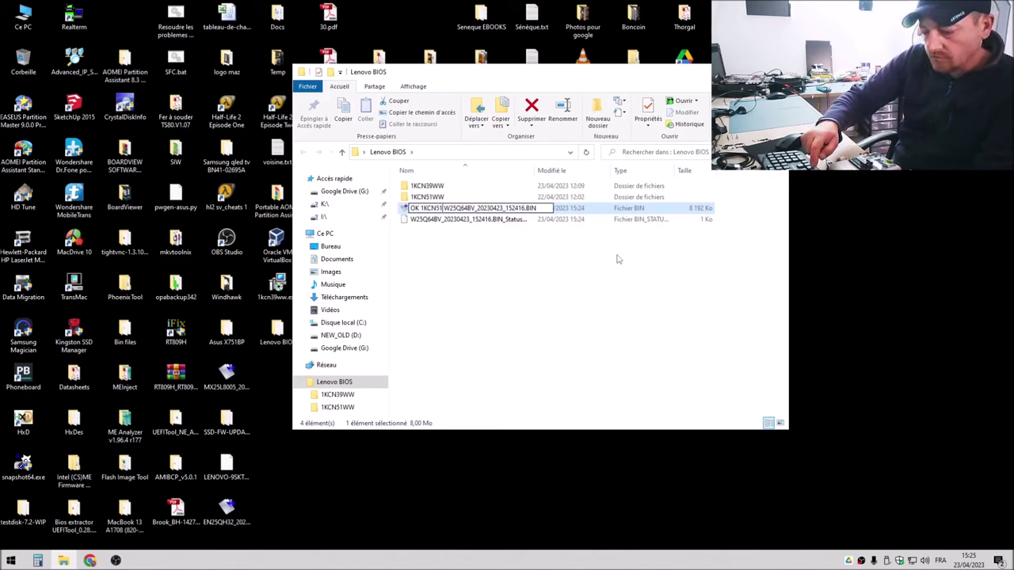
type("WW")
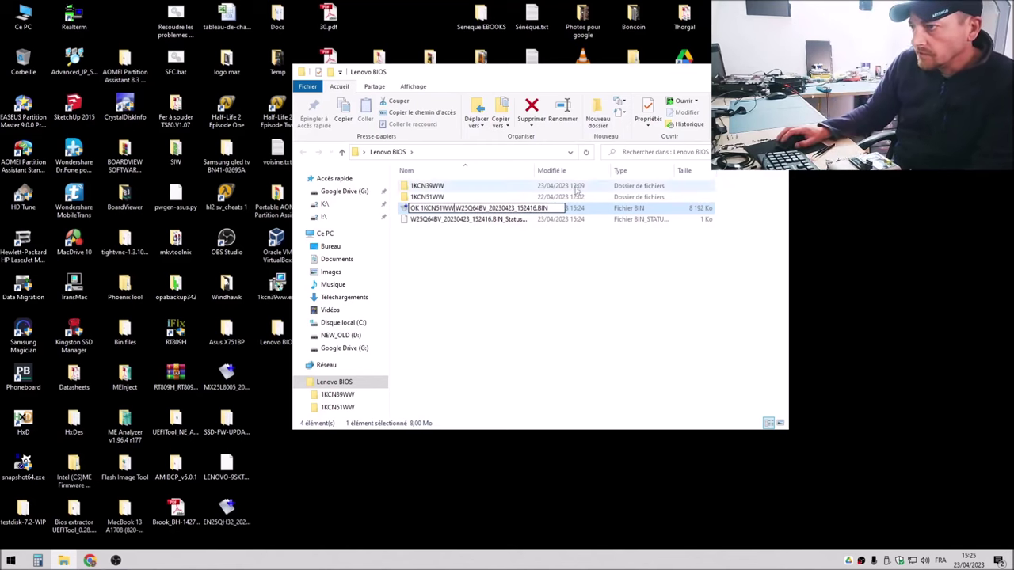
left_click(412, 202)
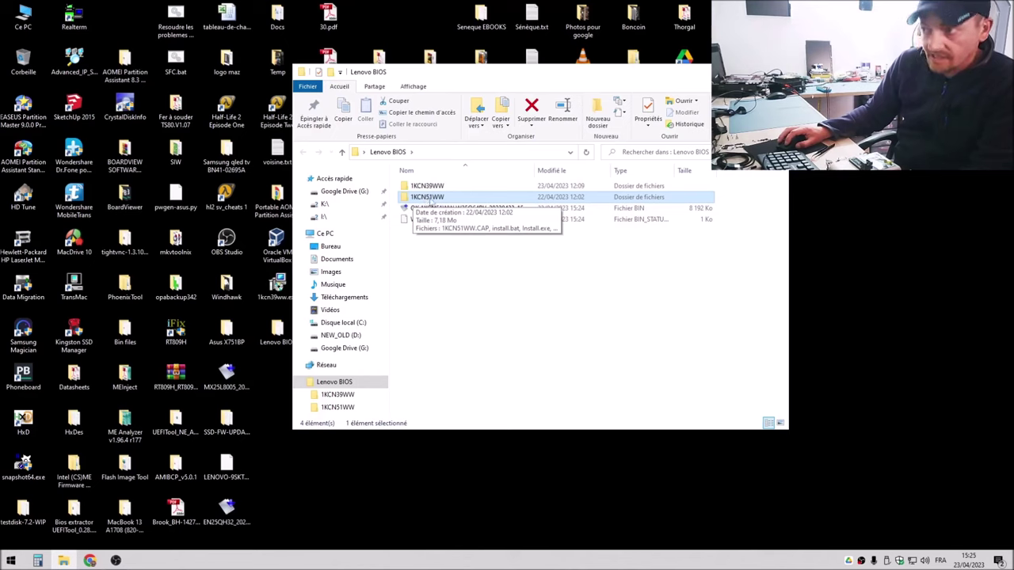
- Start renaming the 1KCN39WW folder, then cancel so its name stays unchanged
key("Up")
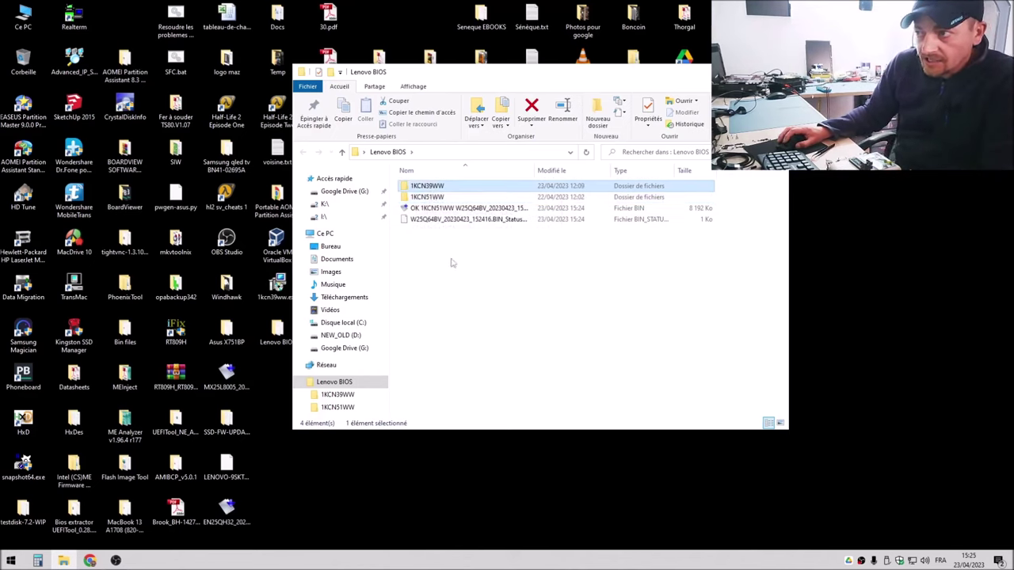
left_click(432, 188)
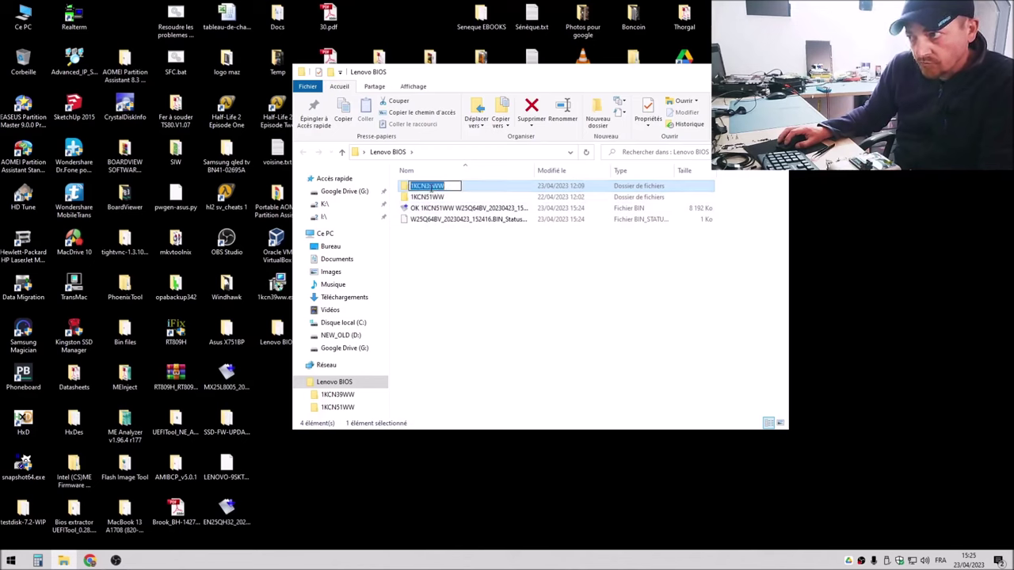
left_click(432, 186)
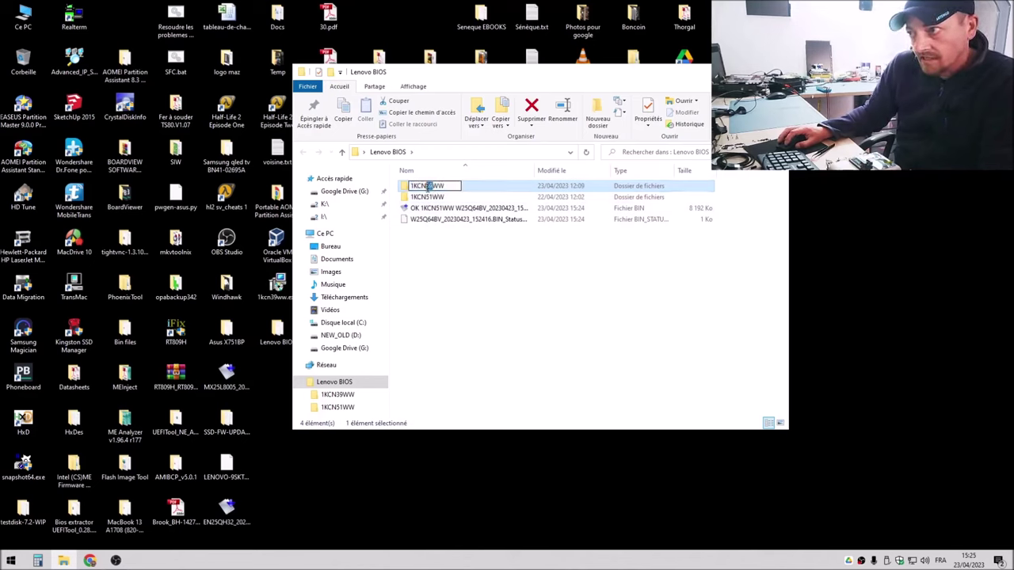
left_click(448, 271)
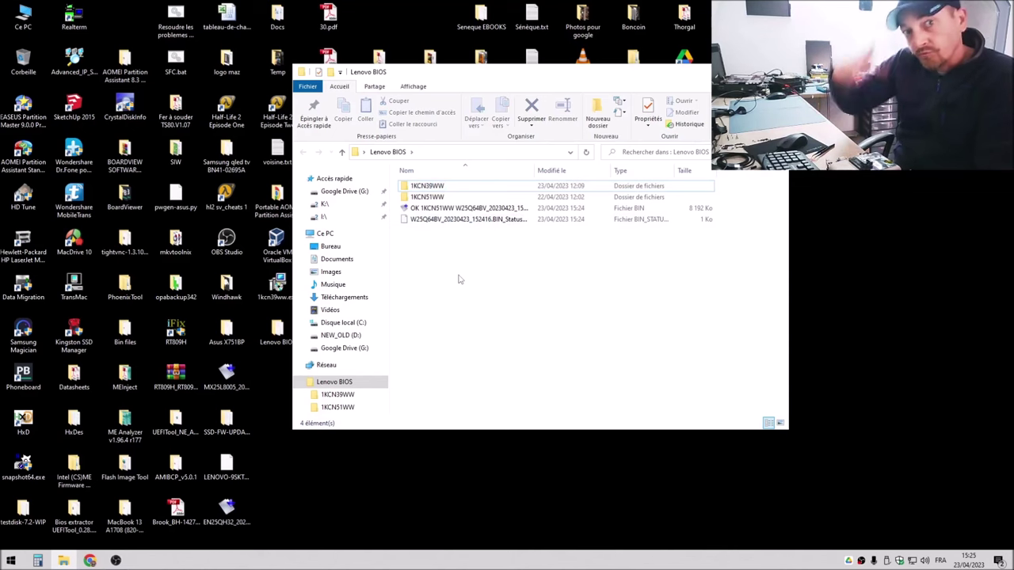
- Stop the screen recording and bring Chrome's Google results for 'eeprom' forward
left_click(115, 561)
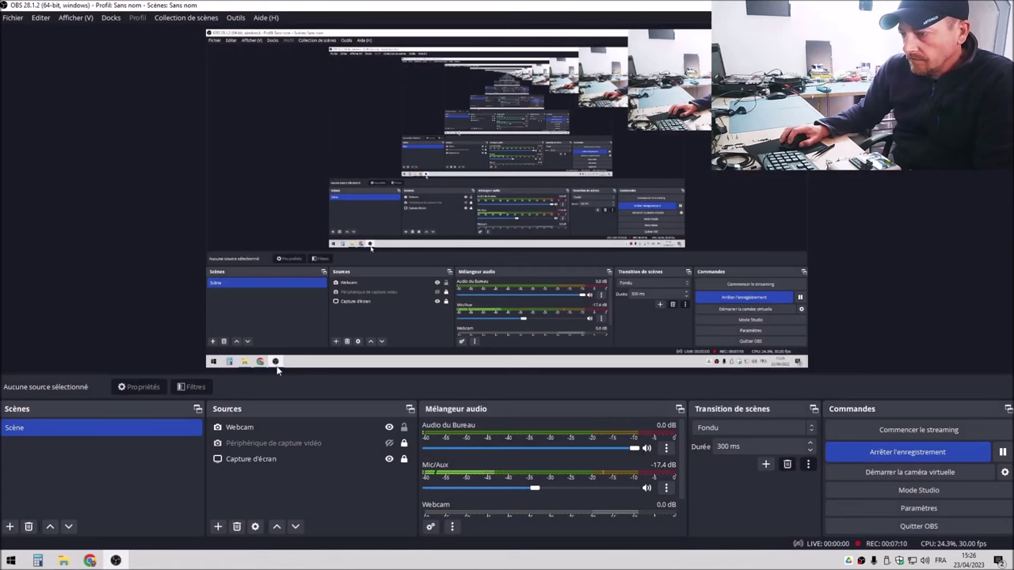
left_click(116, 561)
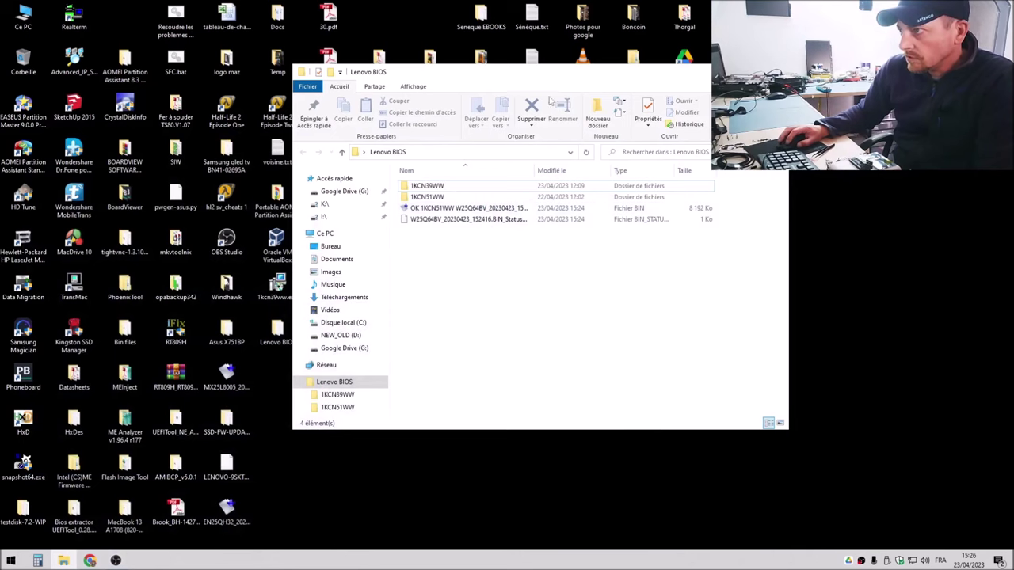
left_click_drag(574, 76, 593, 80)
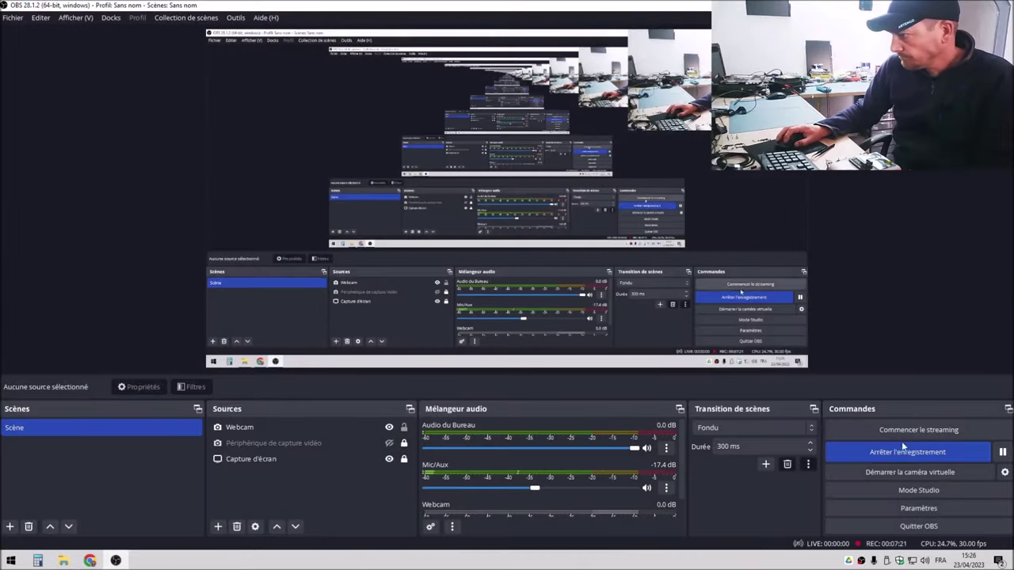
left_click(907, 452)
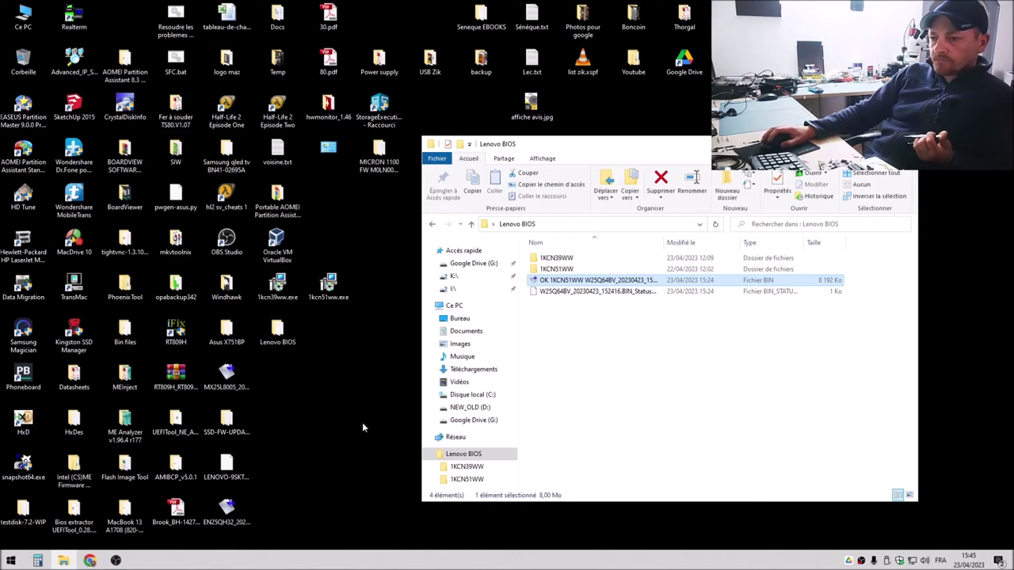
left_click(90, 561)
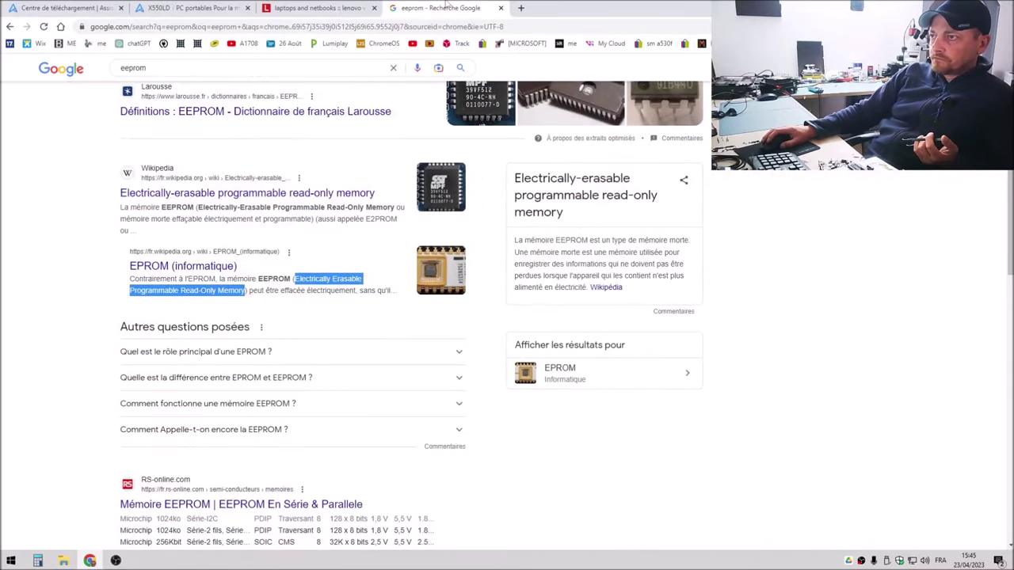
- Close the eeprom search, review the V110-15ISK BIOS downloads, then switch to the ASUS X550LD page
middle_click(446, 7)
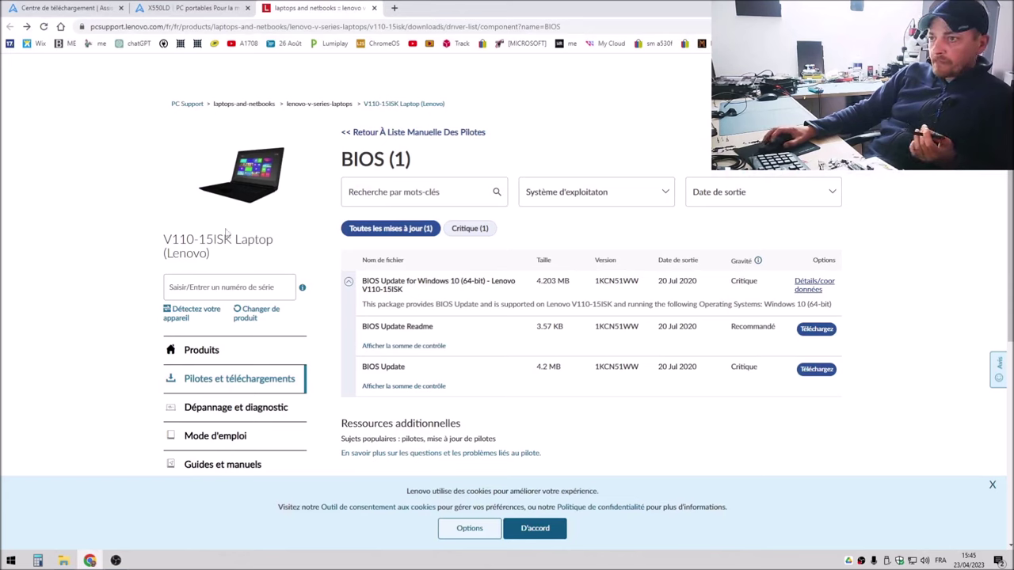
left_click_drag(165, 240, 234, 244)
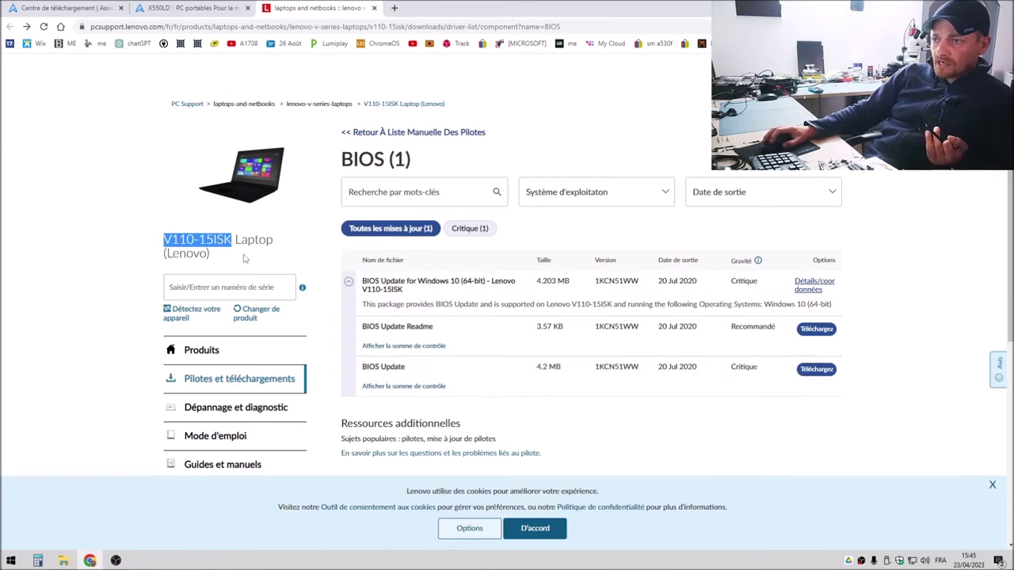
left_click(111, 234)
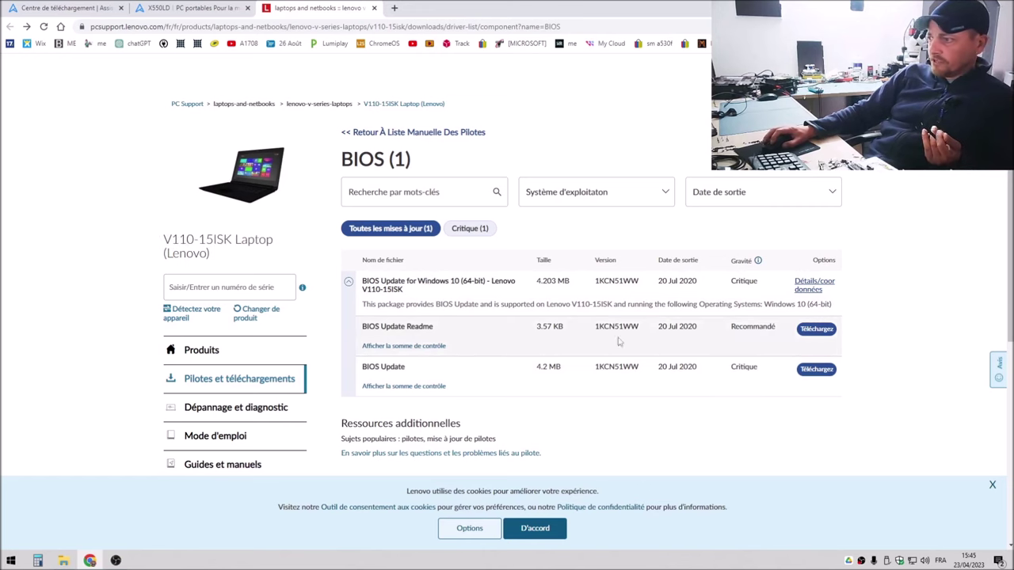
scroll(570, 314, "down", 1)
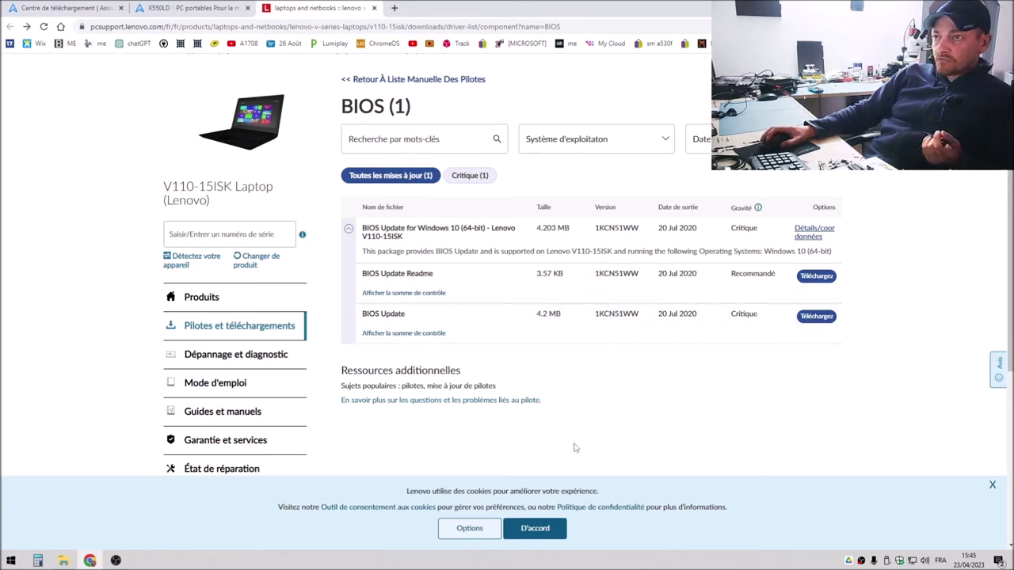
left_click(170, 7)
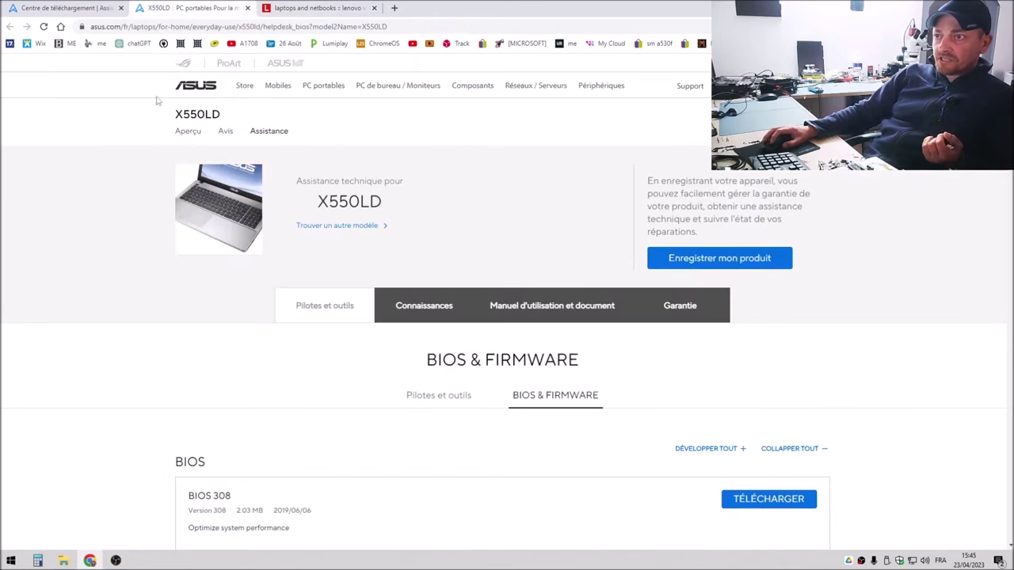
- Scroll the X550LD BIOS list down to the oldest BIOS 203 entry and read its notes
left_click_drag(387, 209, 314, 205)
scroll(314, 204, "down", 3)
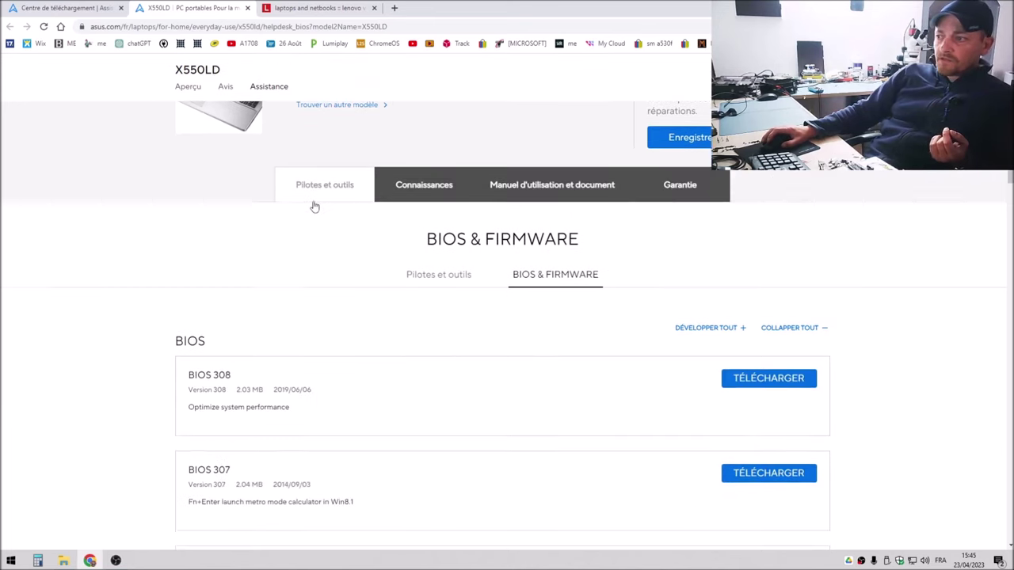
scroll(313, 205, "down", 1)
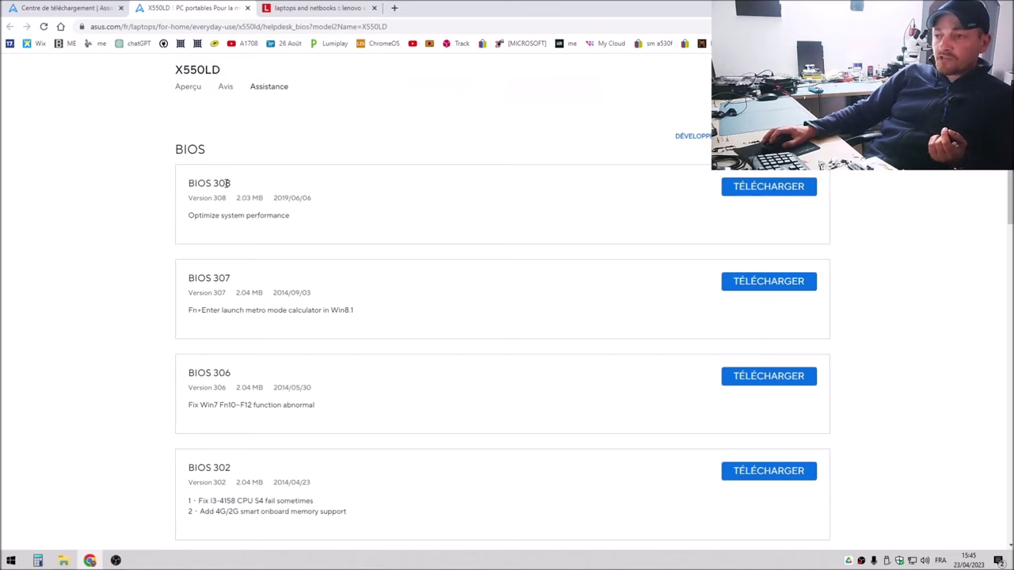
scroll(227, 183, "down", 6)
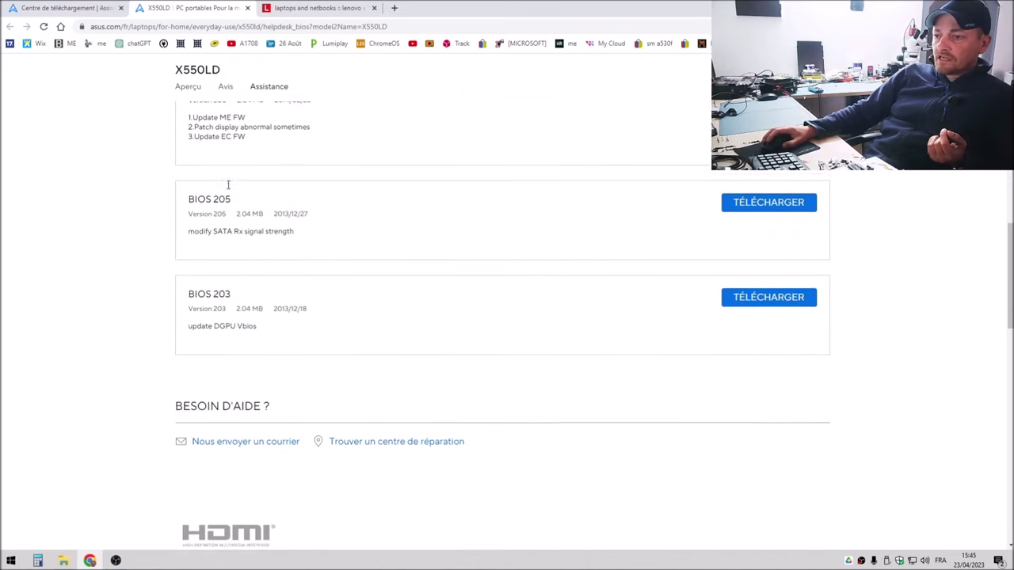
scroll(228, 183, "down", 1)
left_click_drag(232, 254, 215, 254)
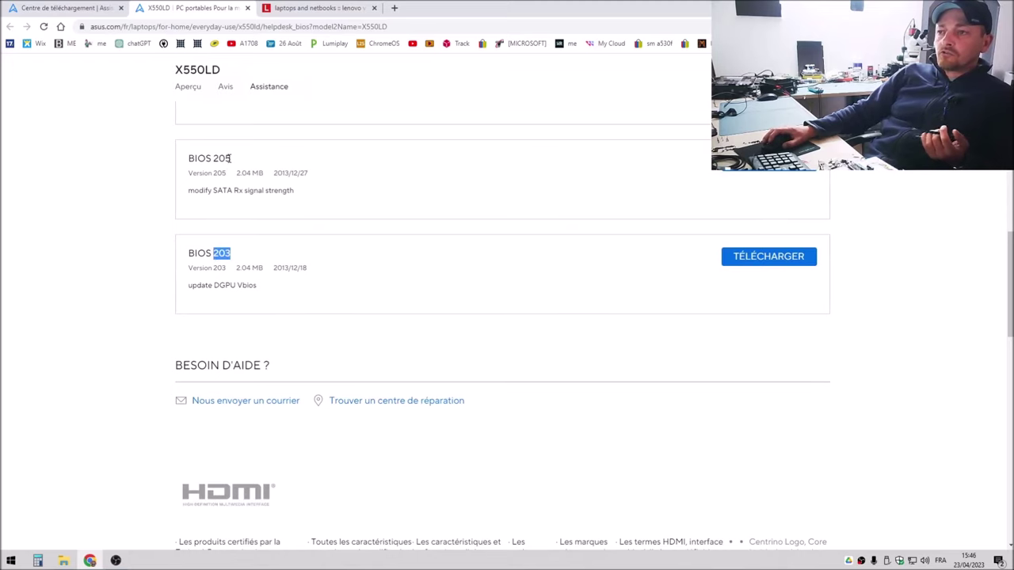
scroll(229, 159, "up", 3)
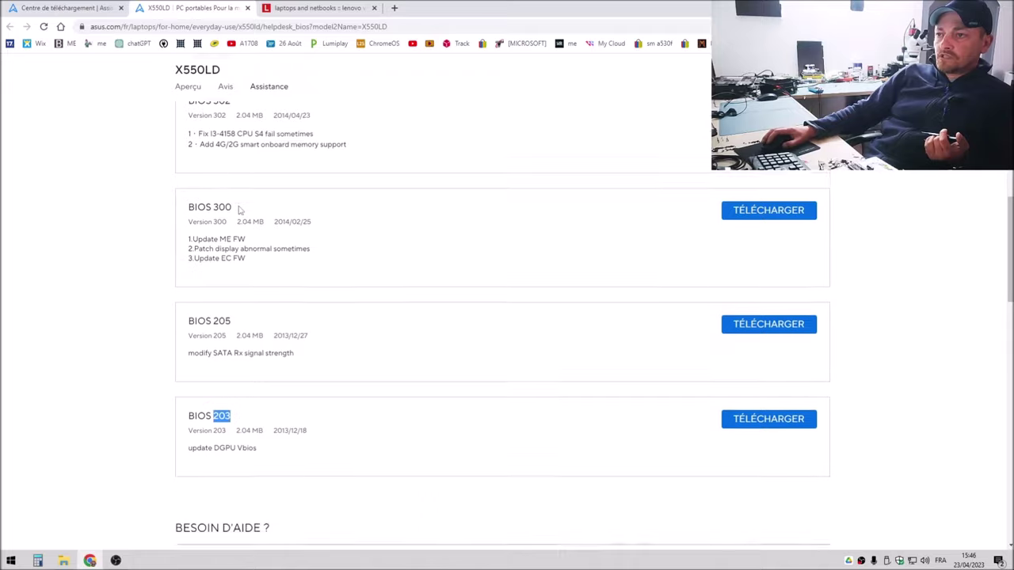
scroll(239, 209, "down", 1)
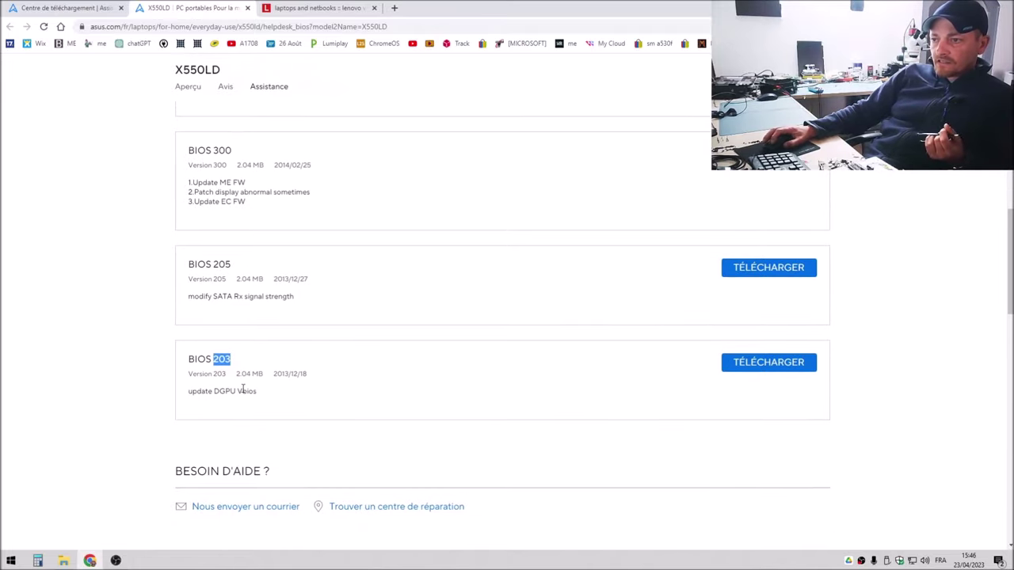
left_click_drag(257, 392, 196, 395)
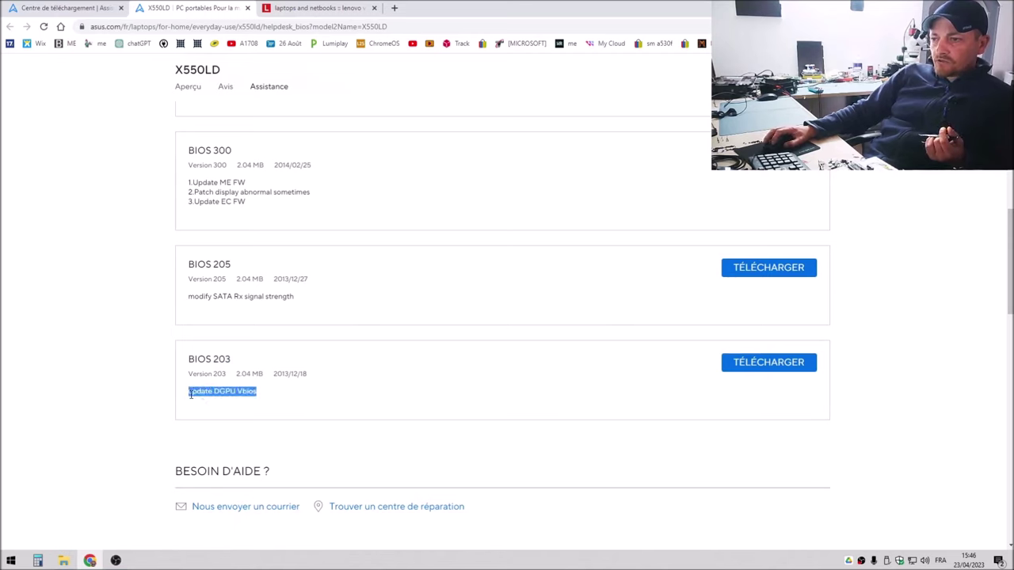
left_click(241, 393)
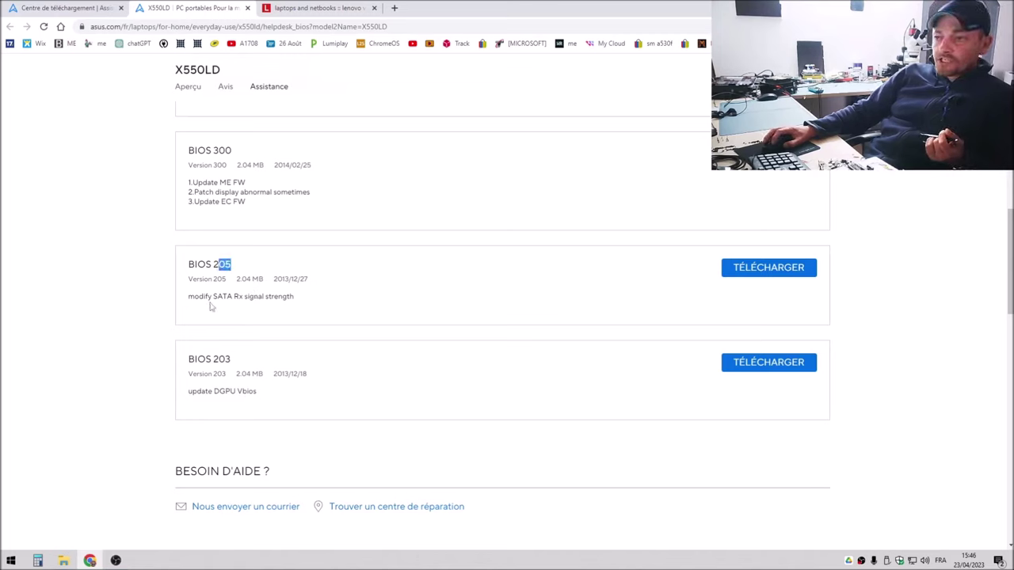
- Review the BIOS 205 SATA and BIOS 300 EC firmware notes back up to BIOS 308
left_click_drag(232, 297, 214, 297)
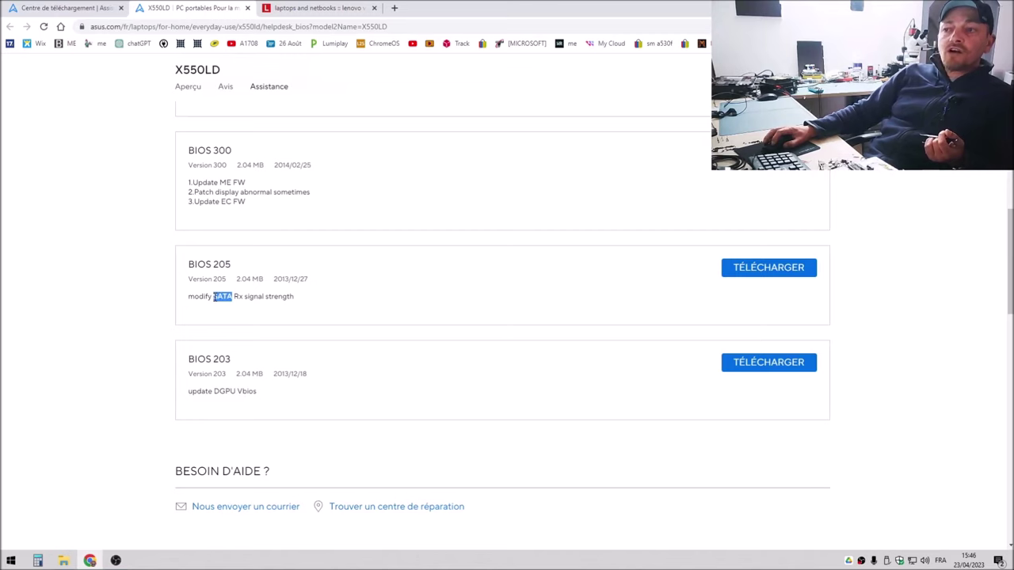
scroll(250, 366, "up", 1)
left_click(246, 254)
left_click_drag(245, 254, 204, 246)
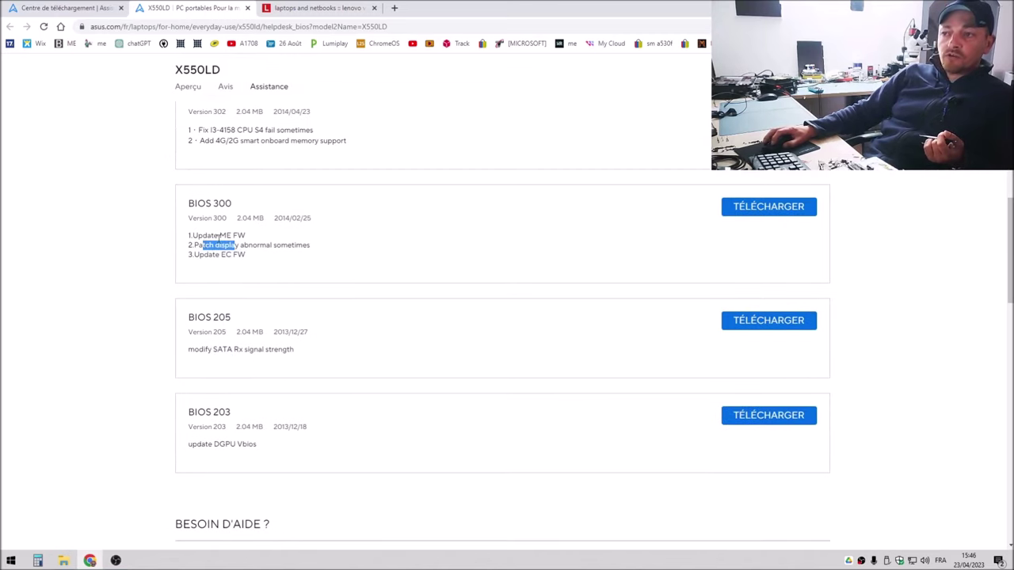
scroll(240, 232, "up", 2)
scroll(250, 211, "up", 6)
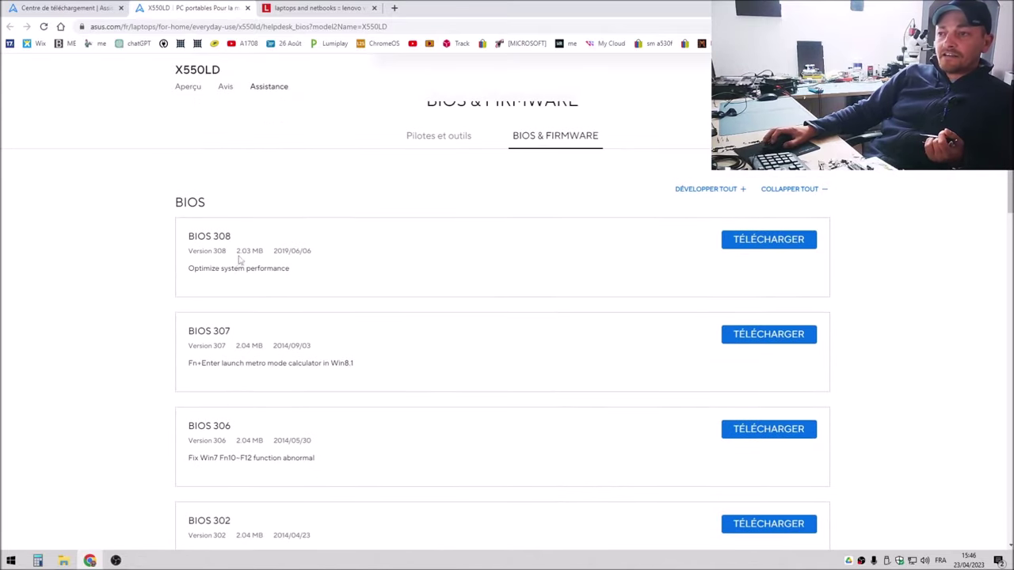
left_click_drag(290, 267, 186, 236)
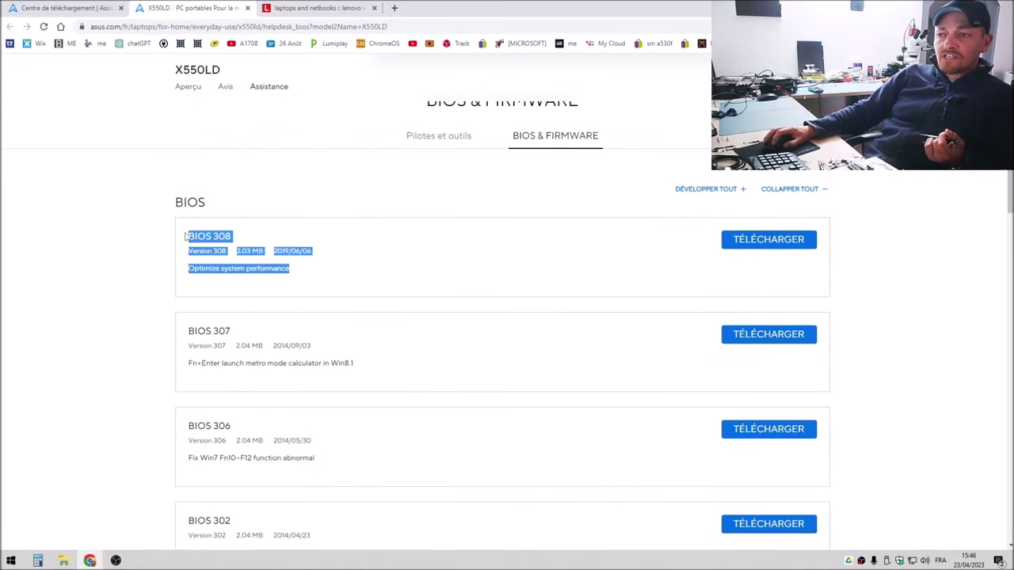
scroll(258, 260, "down", 2)
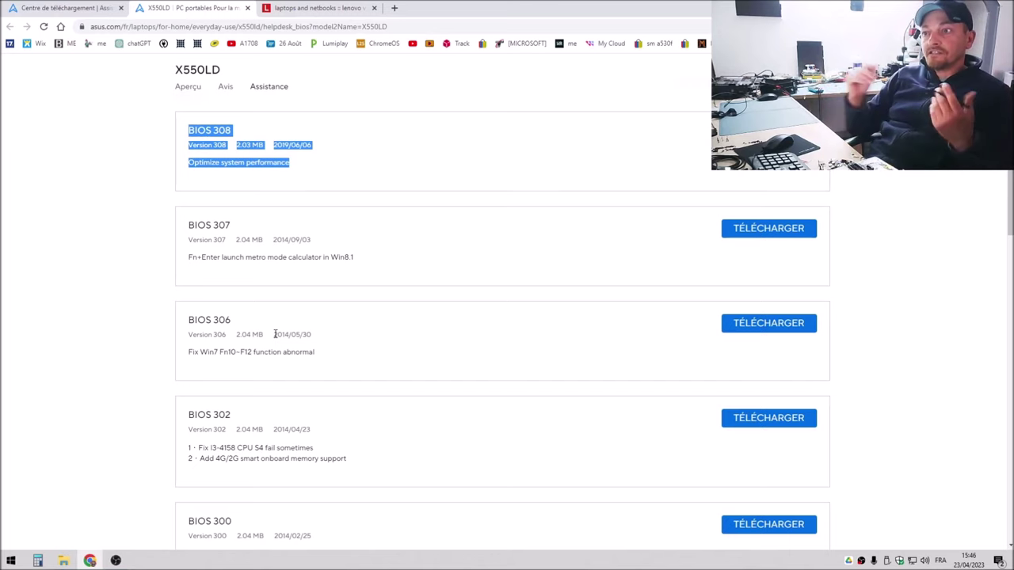
left_click(361, 332)
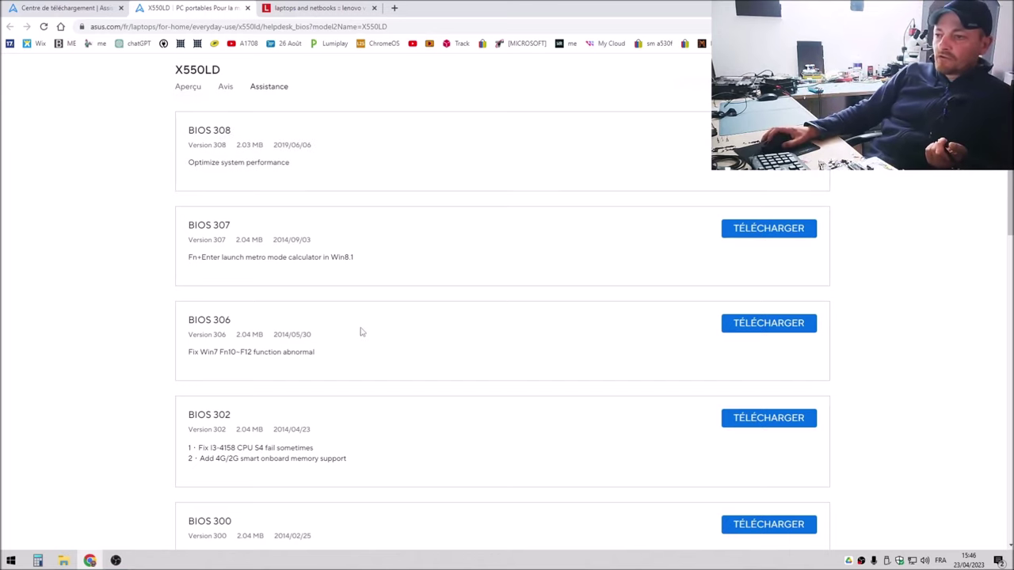
scroll(294, 222, "up", 1)
scroll(324, 256, "down", 3)
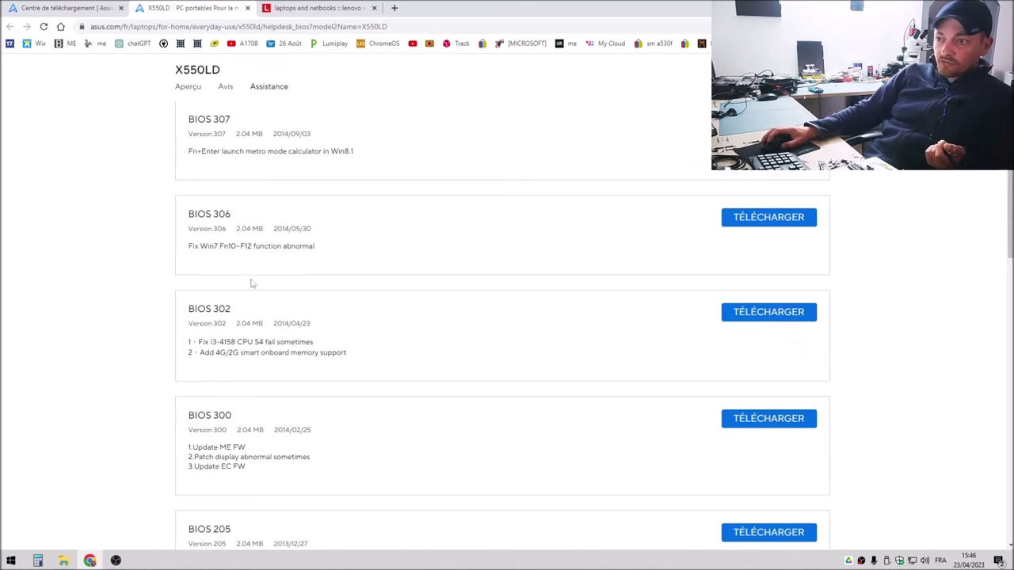
scroll(254, 266, "up", 5)
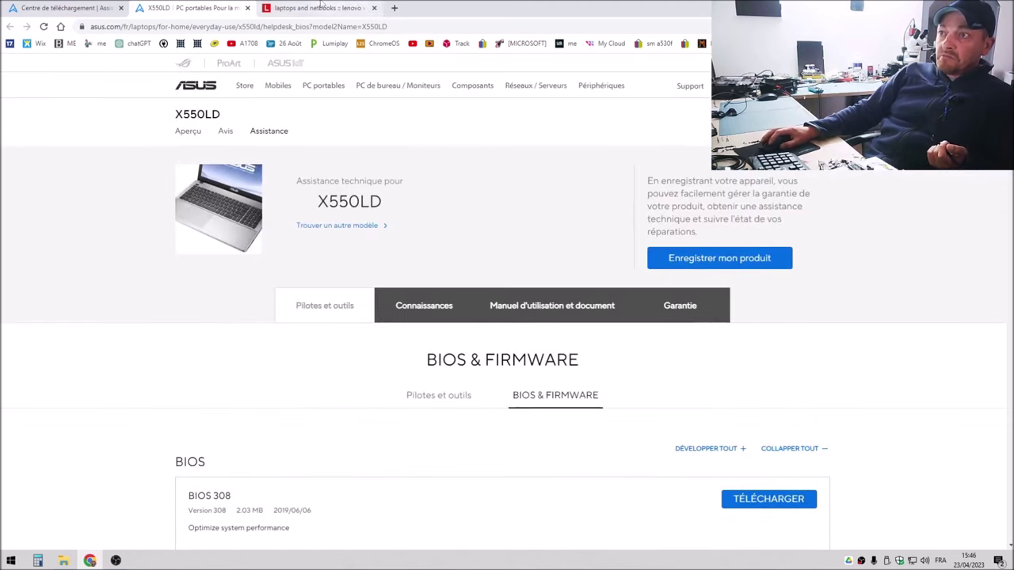
- Copy the download link of the V110-15ISK BIOS Update 1KCN51WW from the Lenovo page
left_click(330, 7)
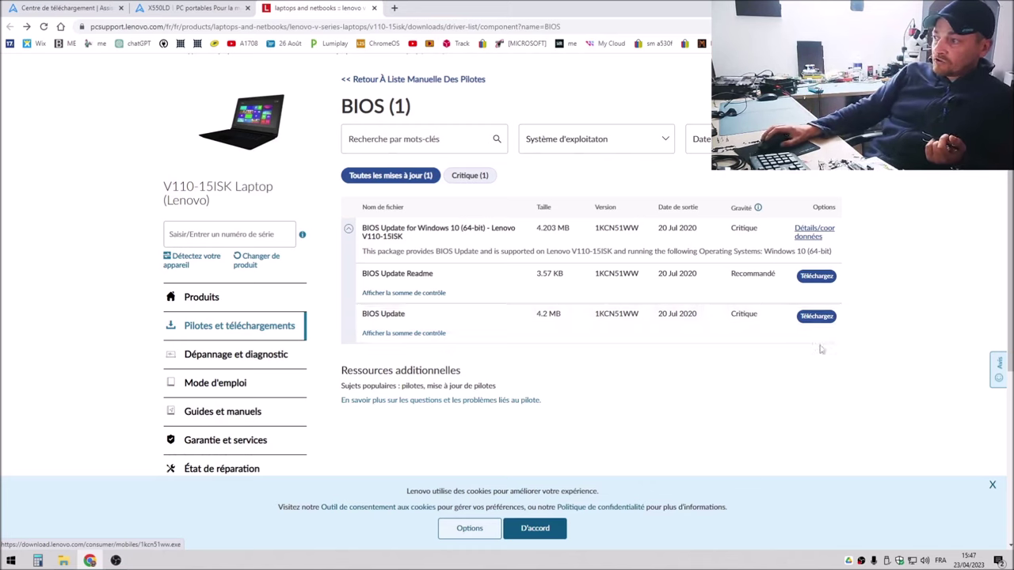
right_click(819, 319)
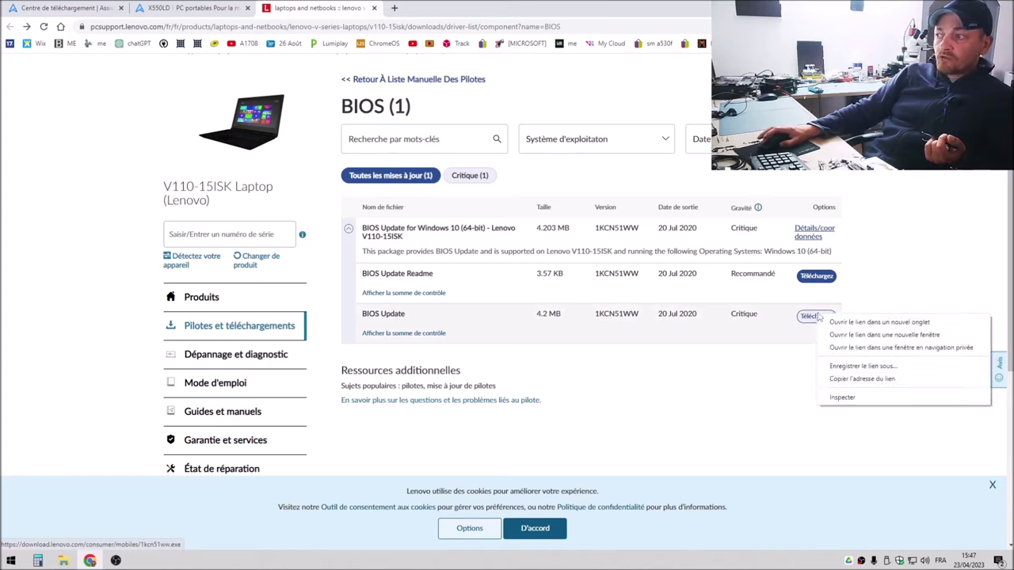
left_click(857, 380)
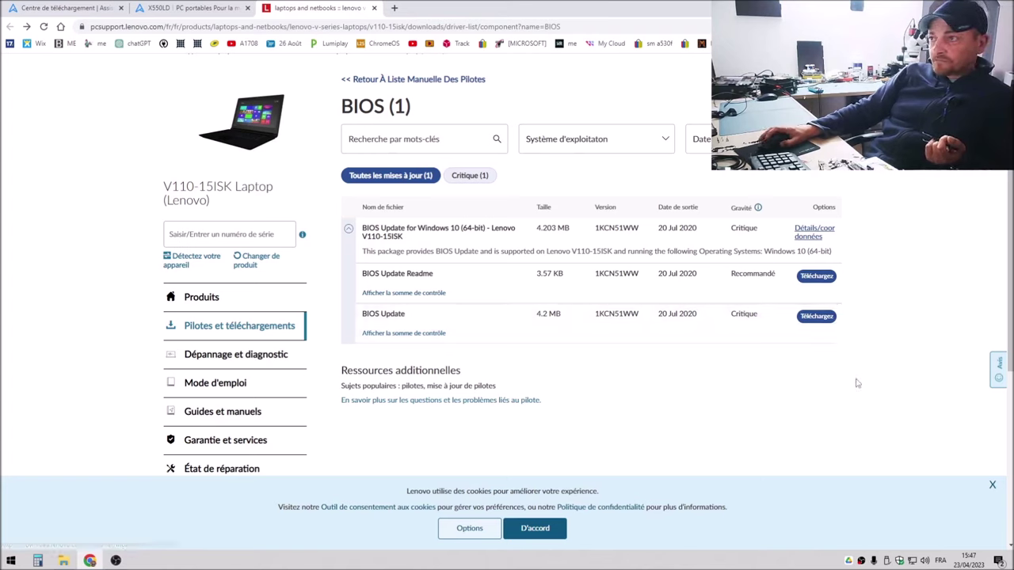
- In a new tab, load the Lenovo download link changed to 1kcn50ww.exe, which returns 404
left_click(395, 8)
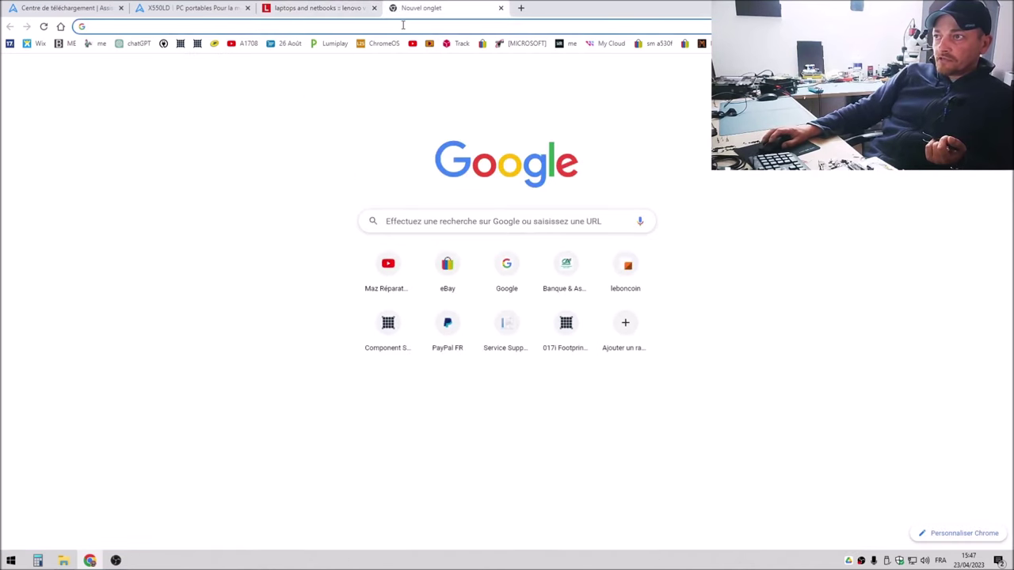
right_click(402, 25)
left_click(445, 96)
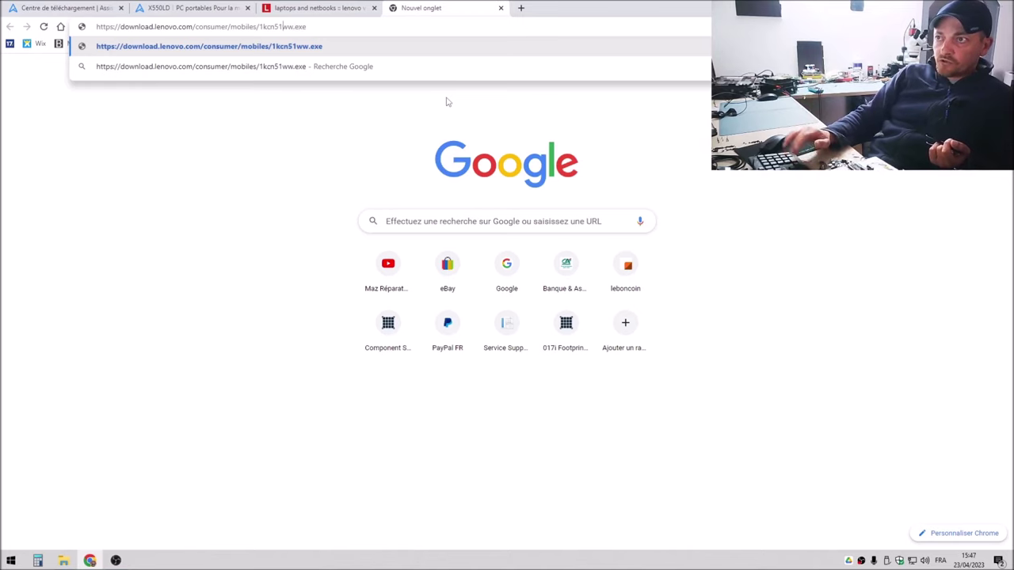
key("BackSpace")
key("BackSpace")
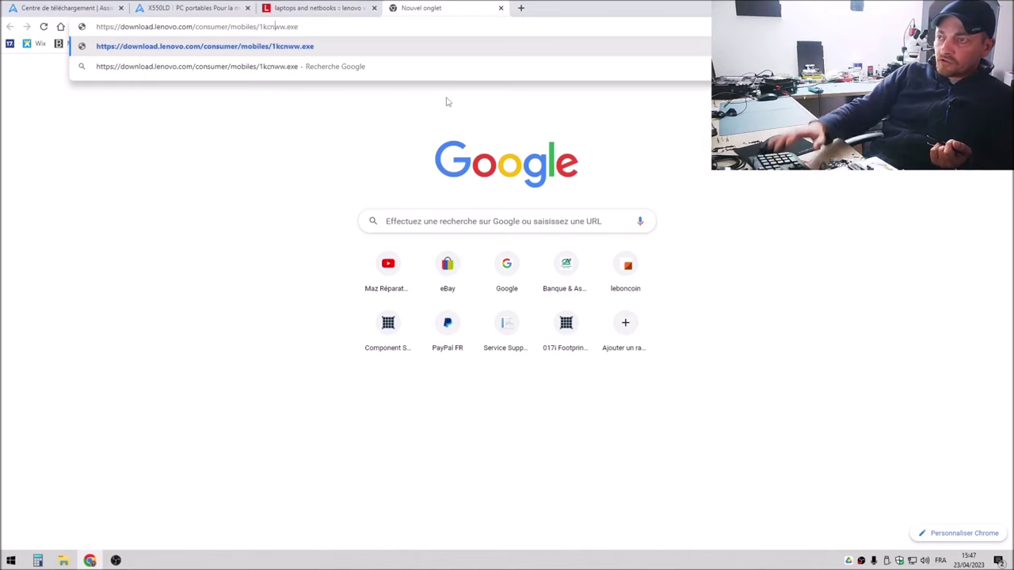
type("50")
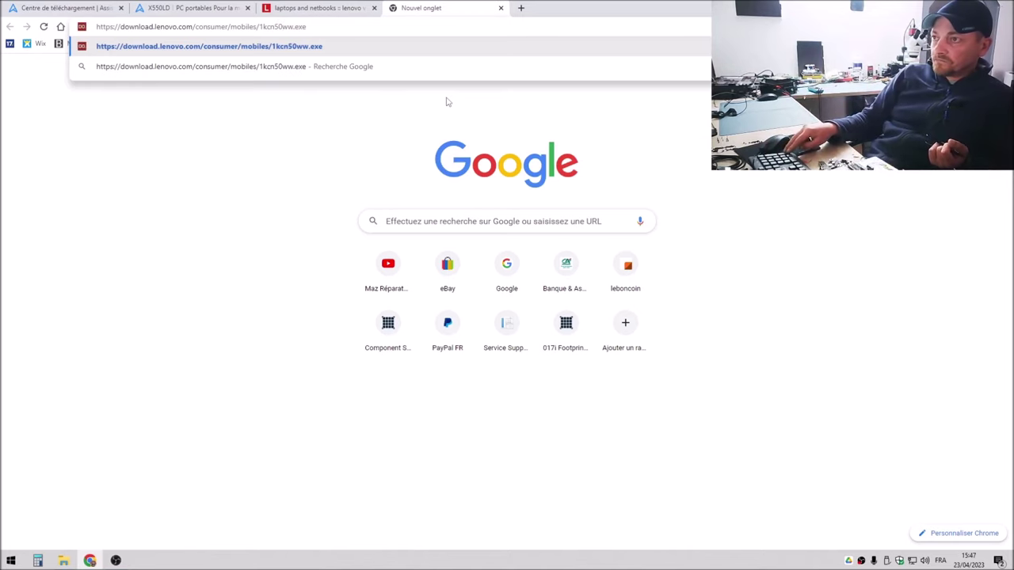
key("Return")
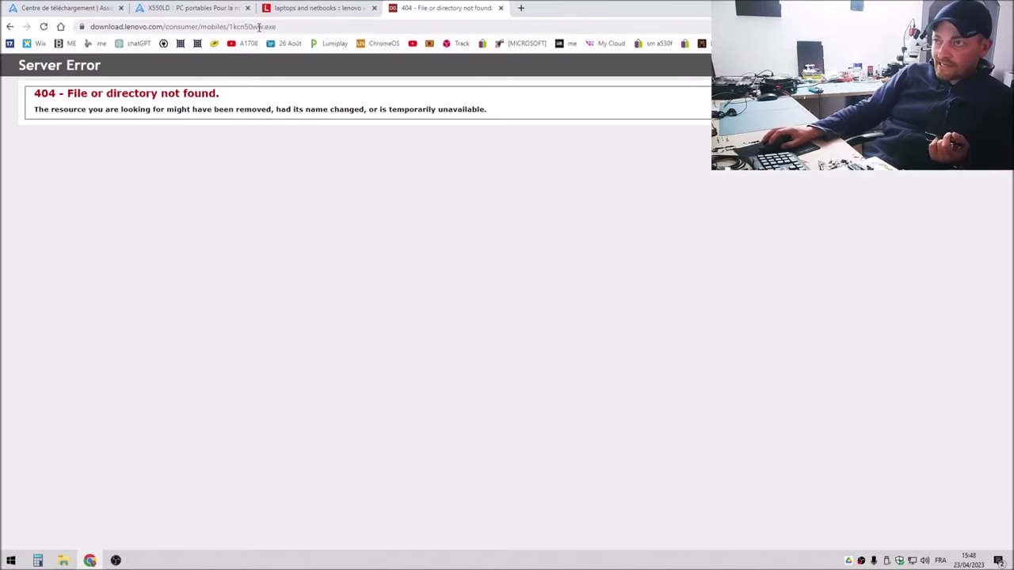
- Edit the address to request the older 1kcn49ww.exe package instead
left_click(253, 27)
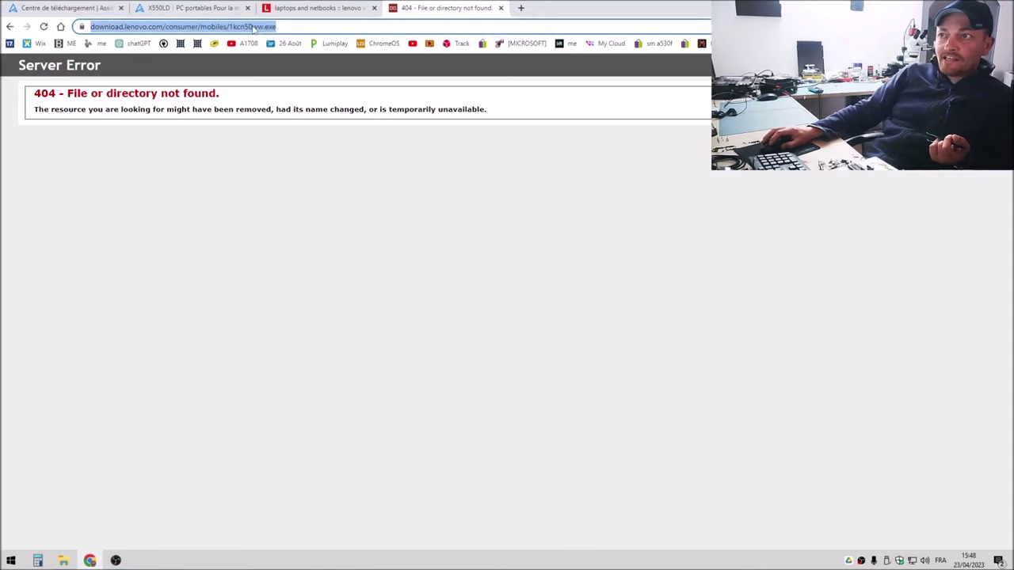
left_click(254, 27)
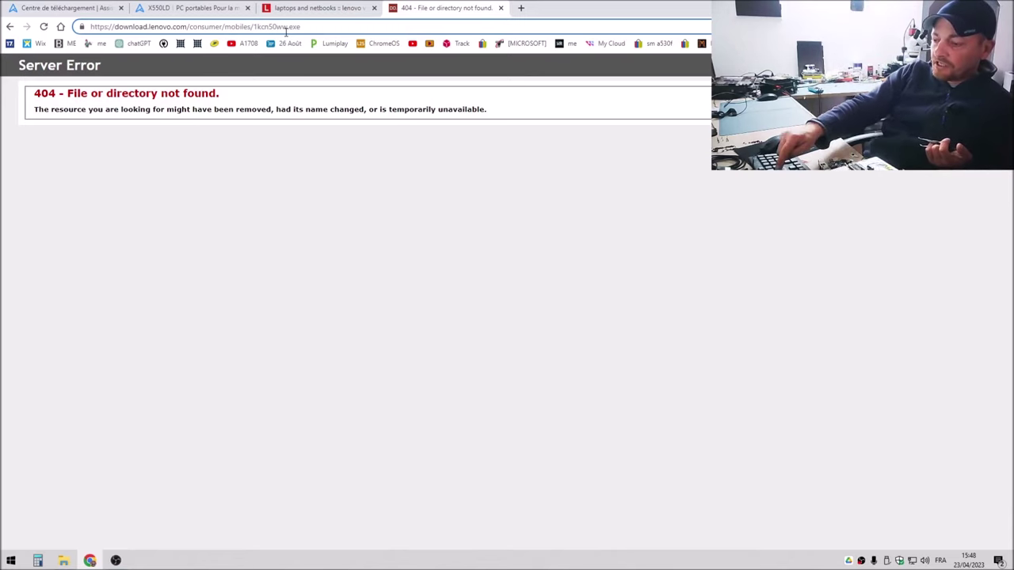
key("BackSpace")
key("BackSpace")
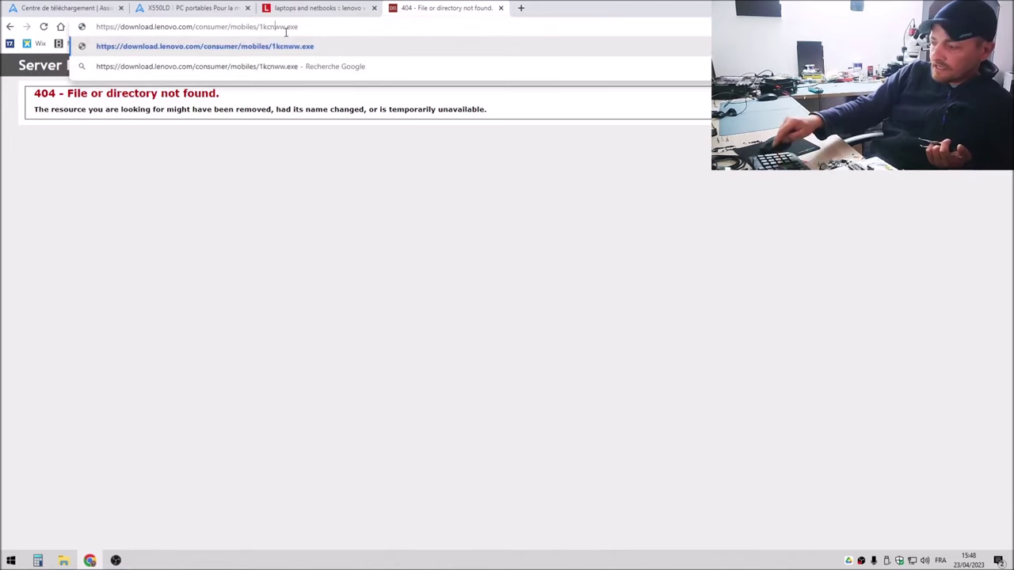
type("49")
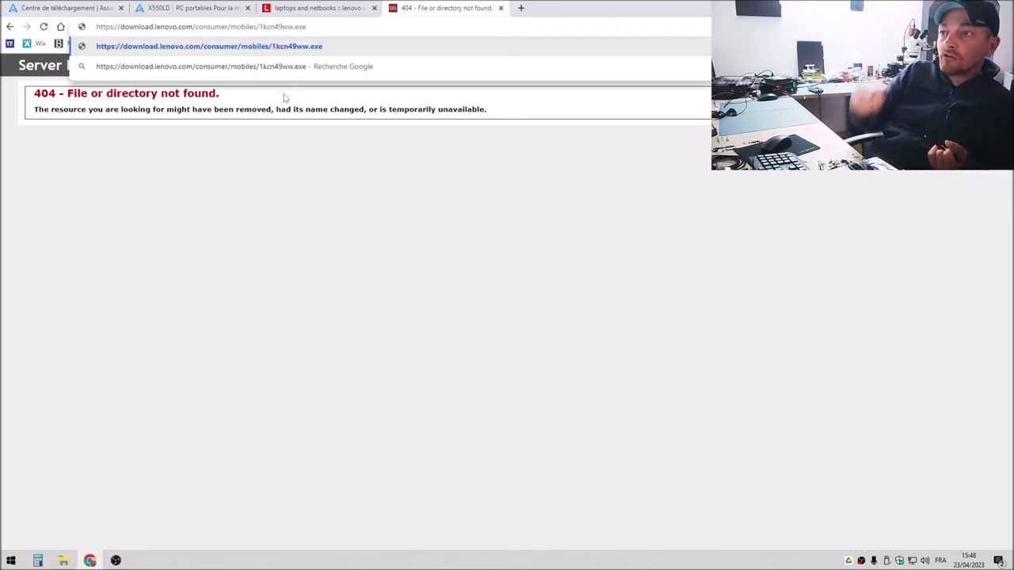
key("BackSpace")
key("BackSpace")
type("50")
key("Return")
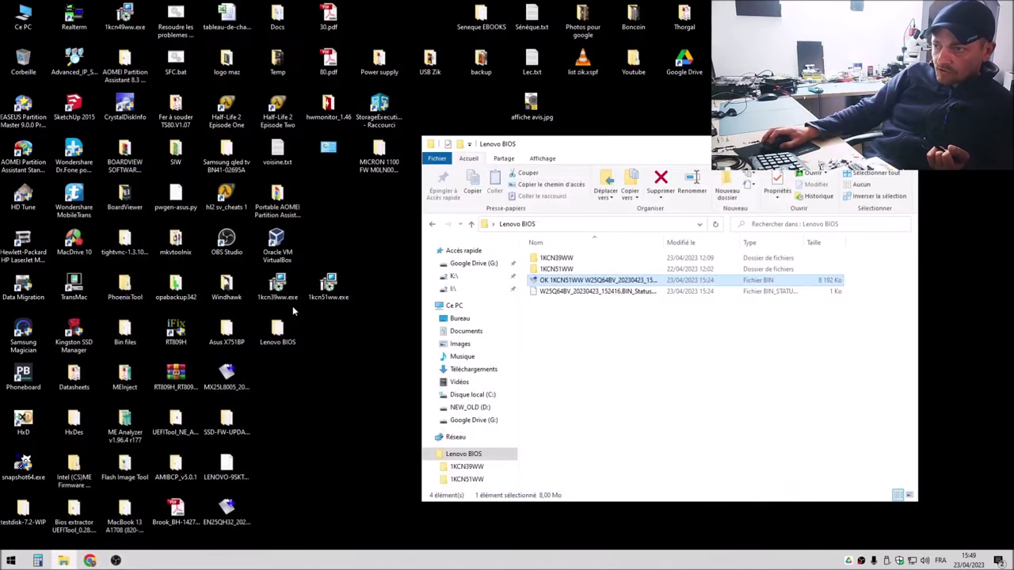
left_click(335, 290)
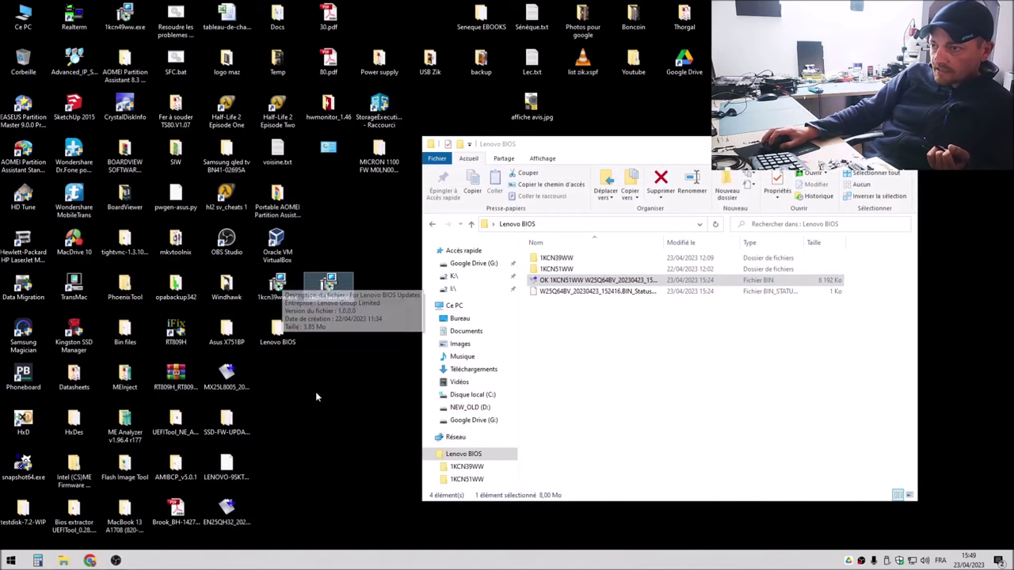
left_click(324, 428)
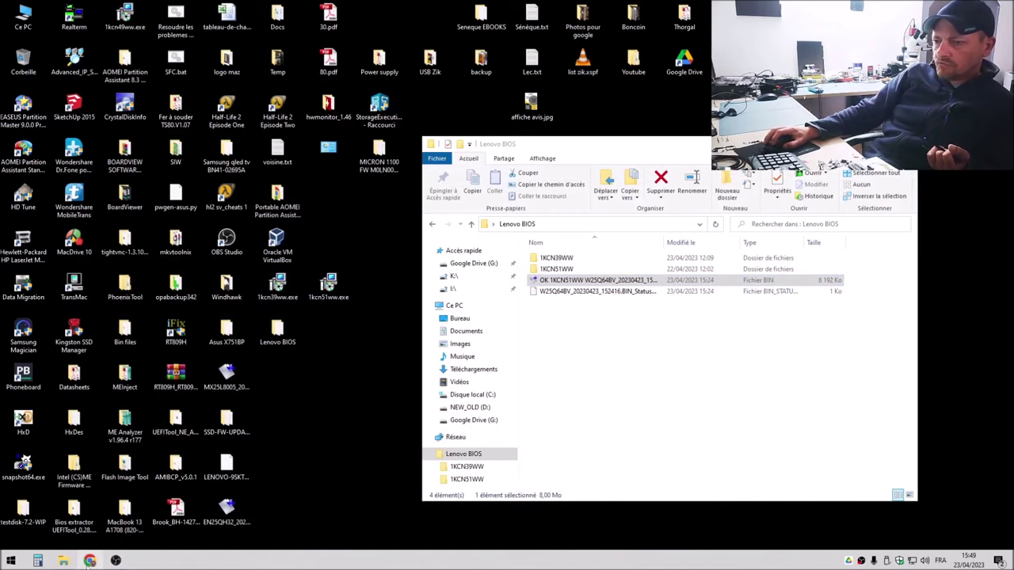
left_click(89, 560)
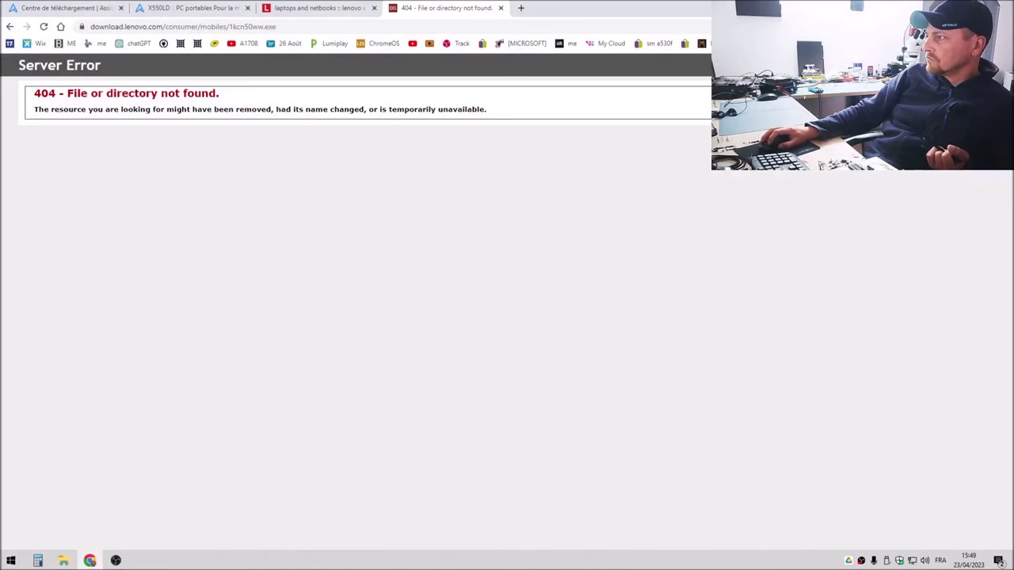
key("alt+Tab")
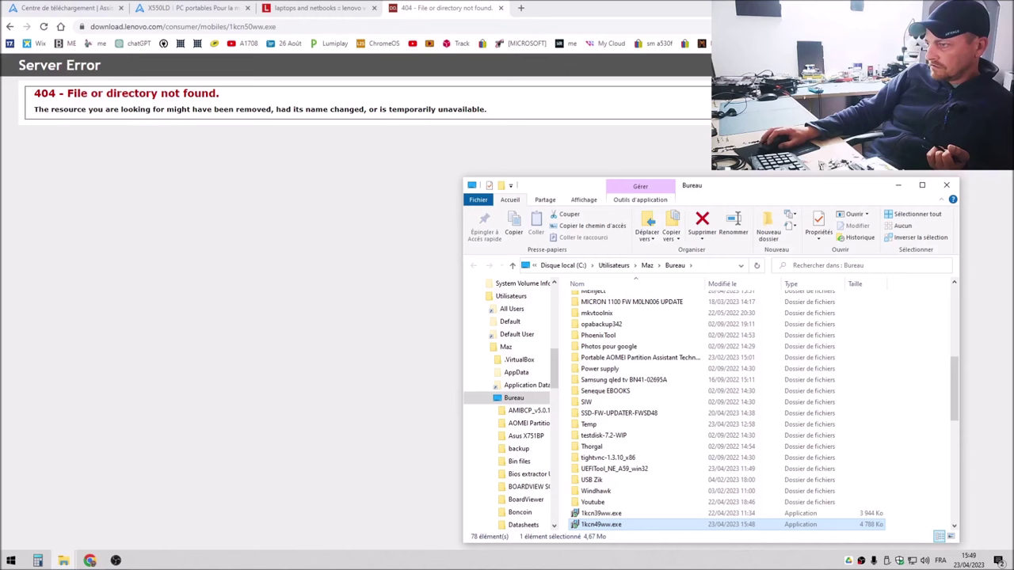
scroll(602, 315, "down", 6)
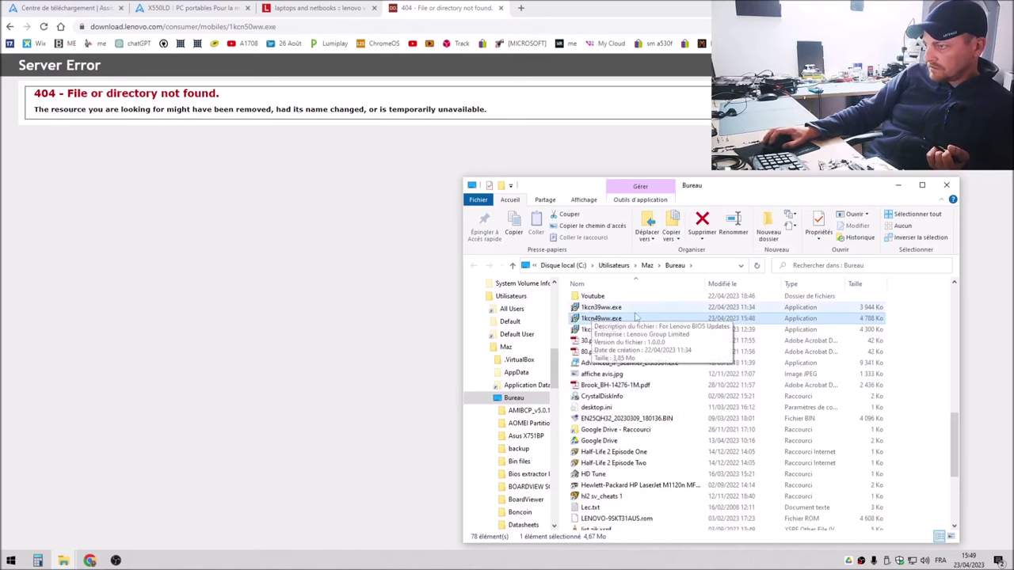
left_click(946, 185)
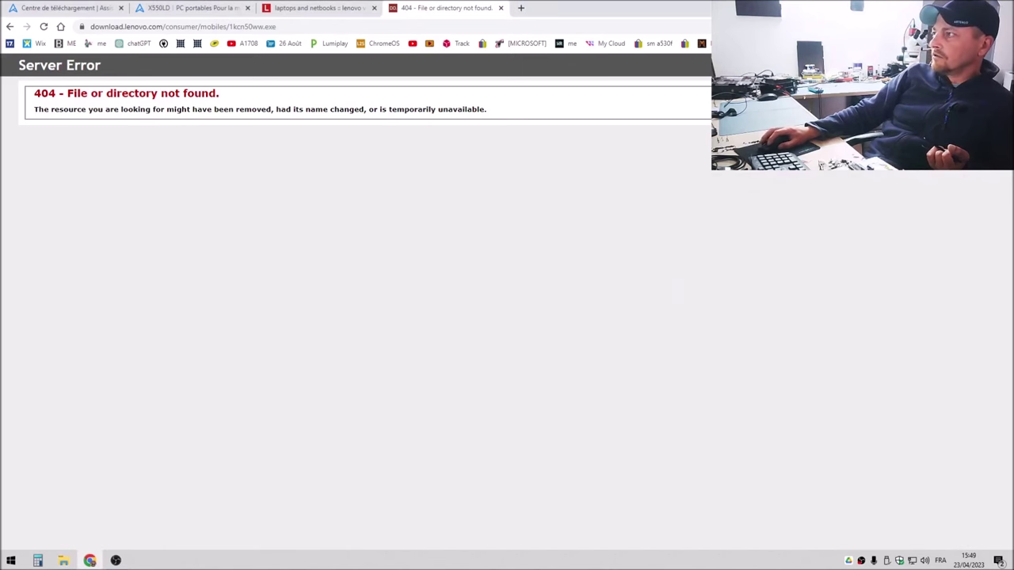
left_click(976, 8)
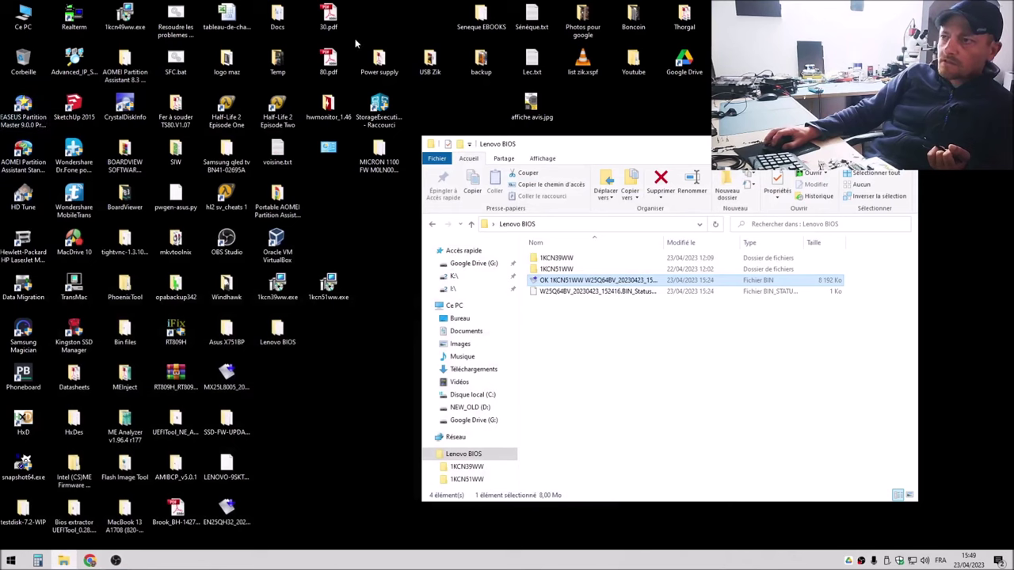
- Drag the 1kcn49ww.exe desktop icon into the Corbeille
left_click(125, 14)
left_click_drag(125, 14, 295, 387)
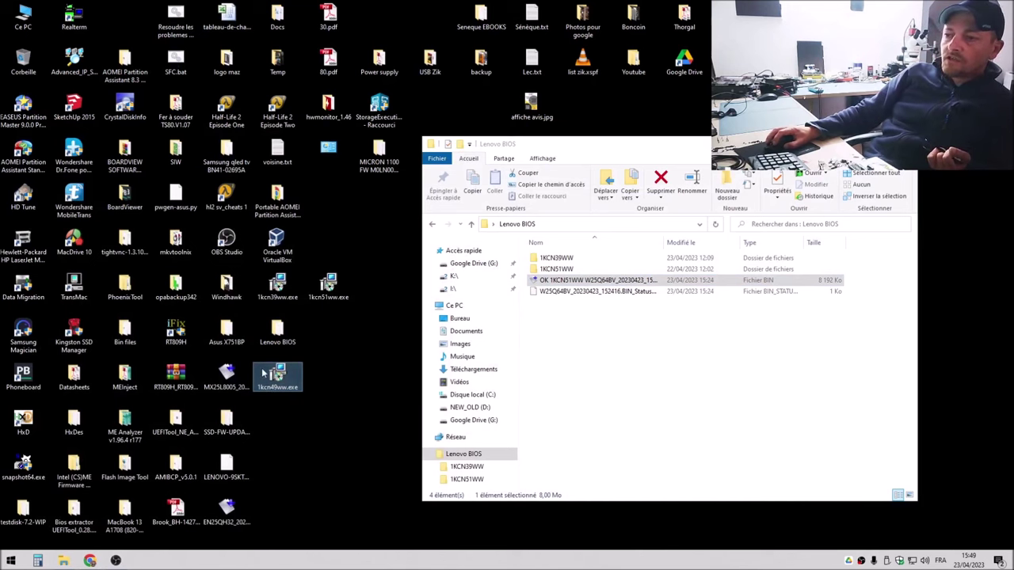
left_click_drag(287, 383, 28, 61)
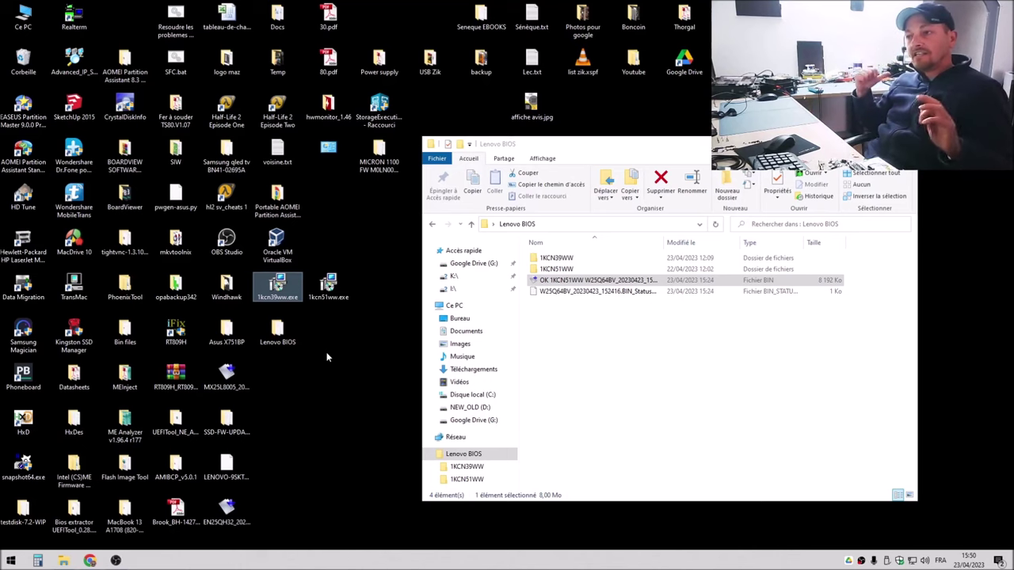
- Run 1kcn39ww.exe in English, confirm the update, and dismiss the machine-mismatch error
double_click(284, 289)
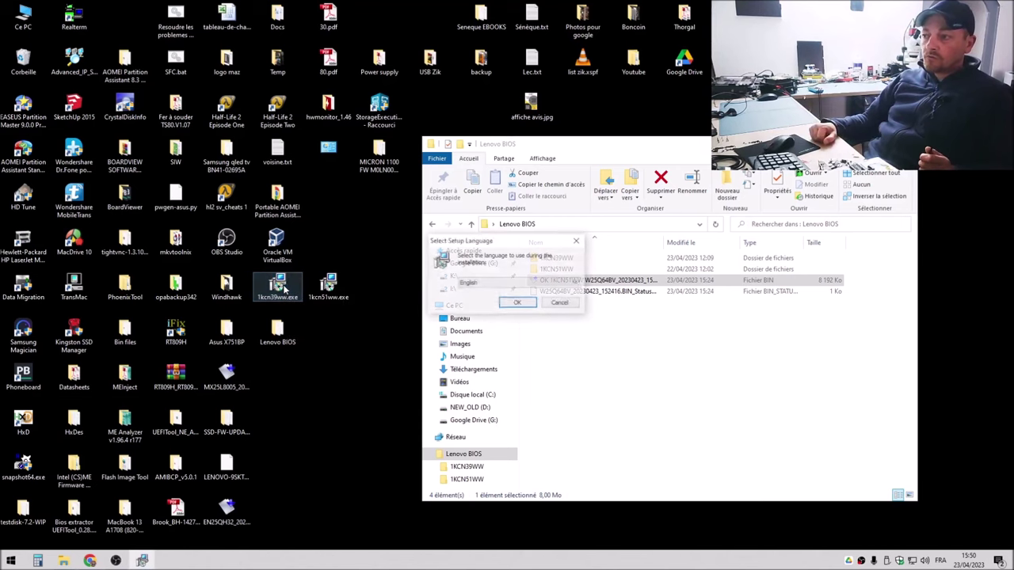
left_click(521, 303)
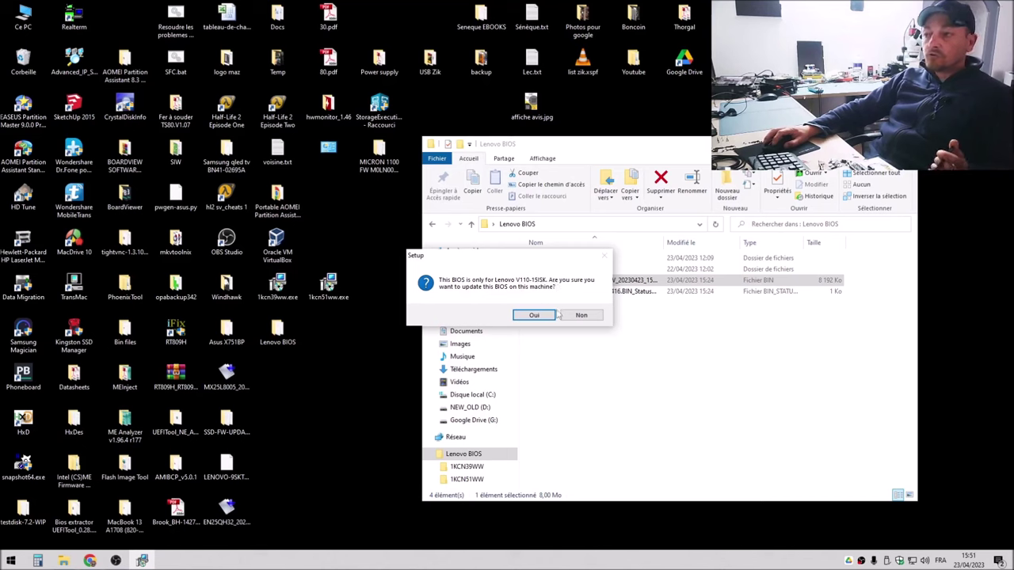
left_click(546, 316)
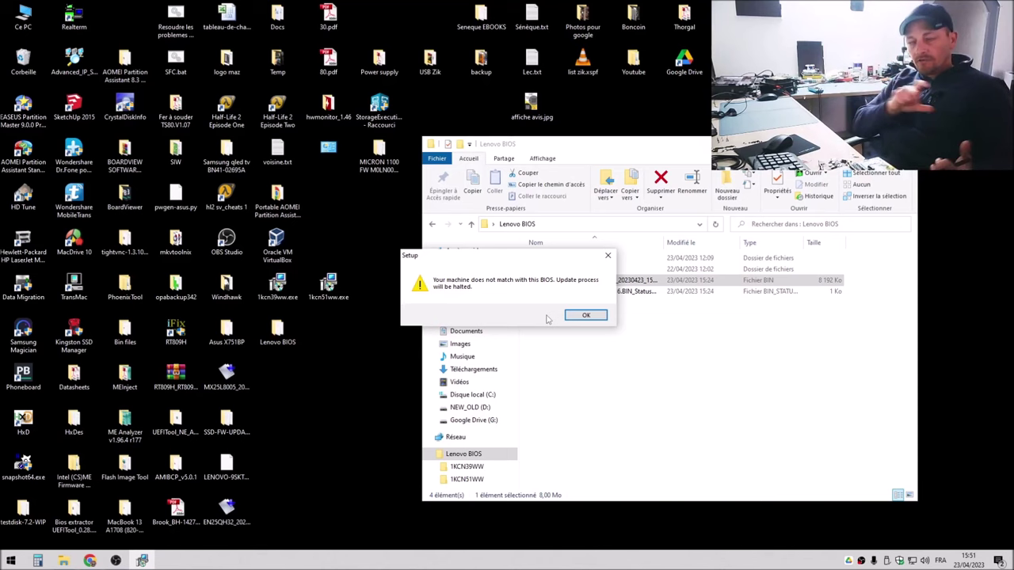
left_click(588, 316)
key("Up")
key("Up")
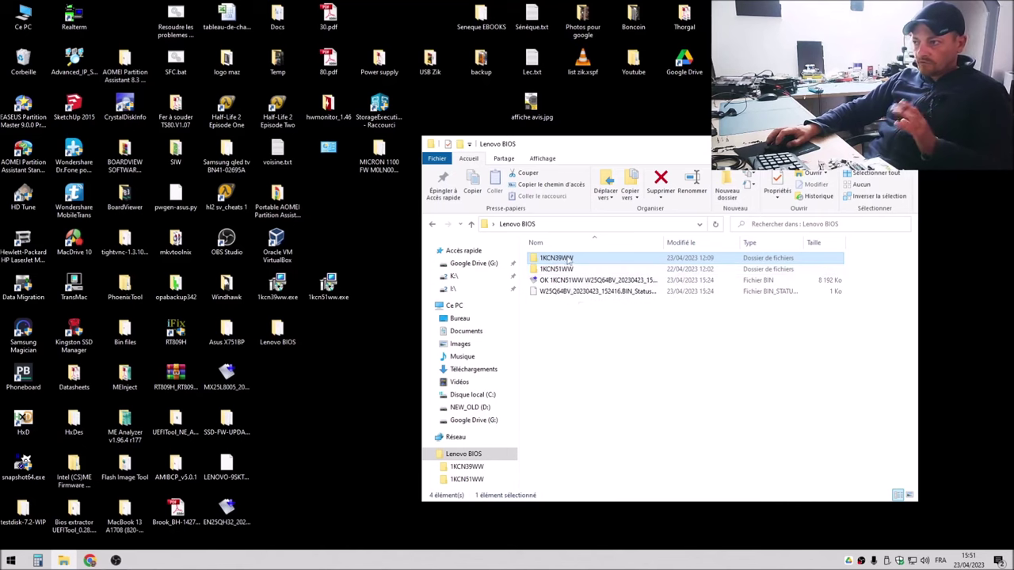
- Close the Lenovo 404 tab in Chrome and switch to the ASUS X550LD BIOS page
left_click(595, 400)
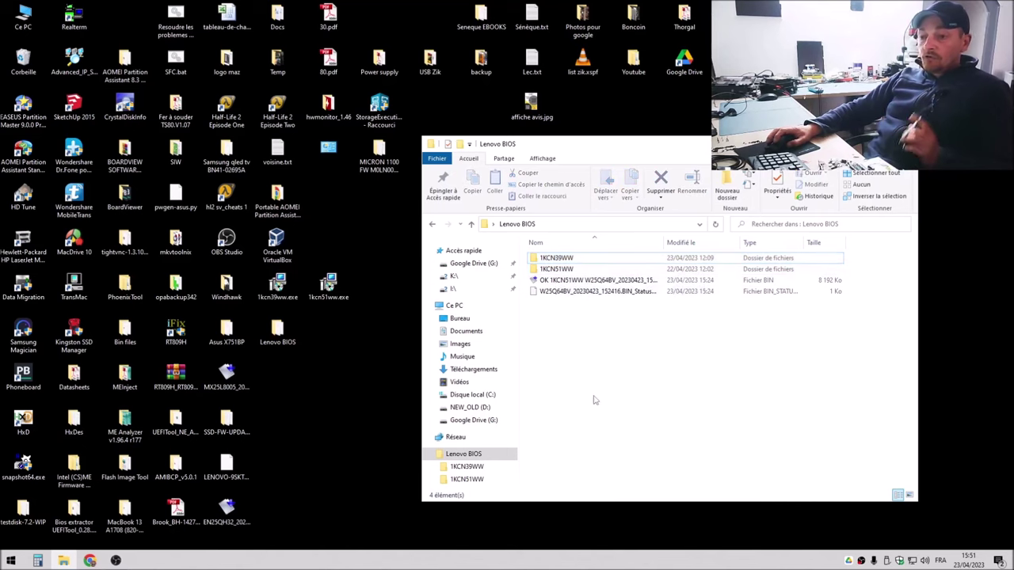
left_click(87, 561)
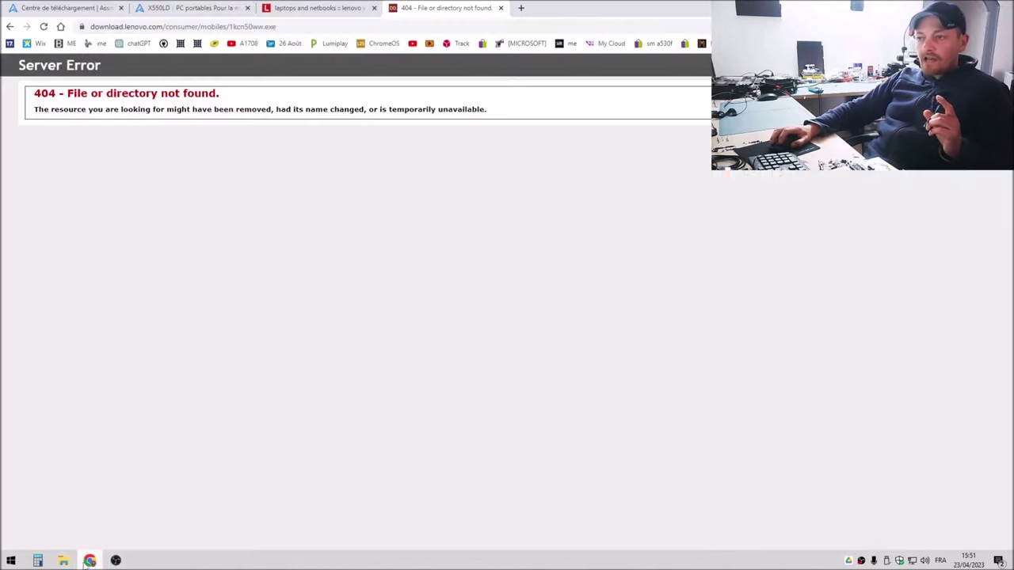
left_click(501, 7)
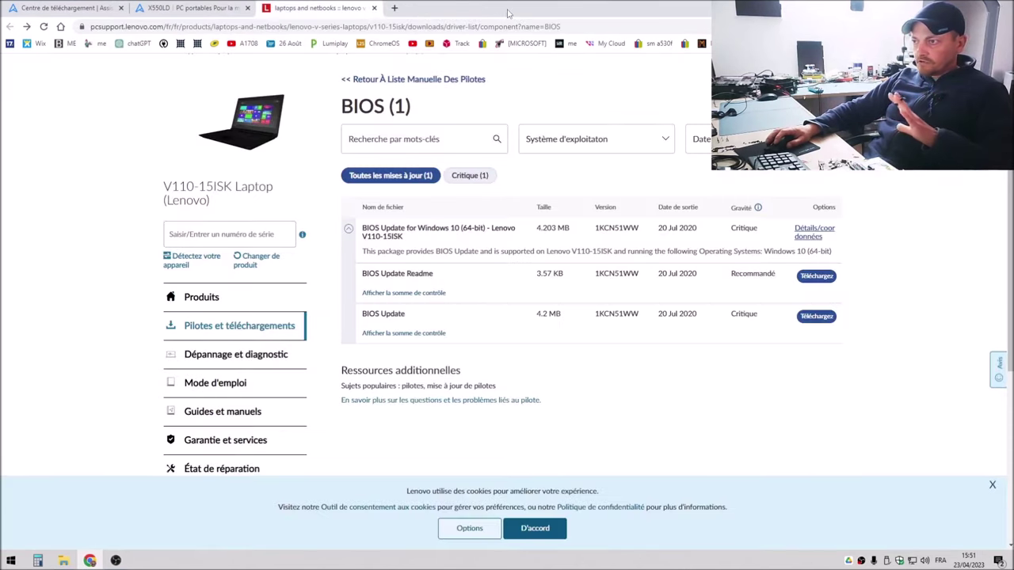
left_click(202, 7)
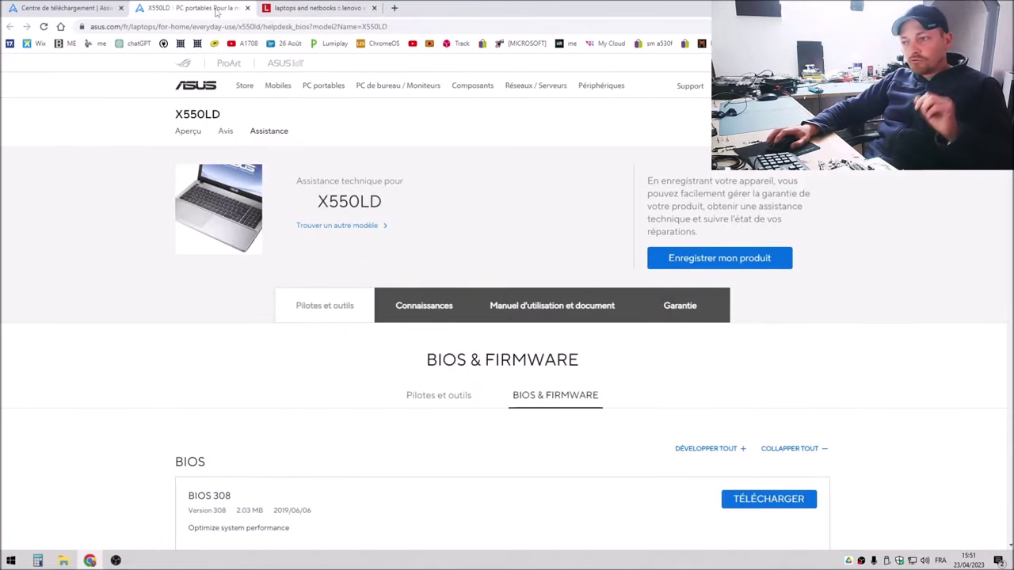
- Download the BIOS 307 package and place X550LDAS307.zip on the desktop
scroll(228, 188, "down", 3)
scroll(229, 189, "down", 1)
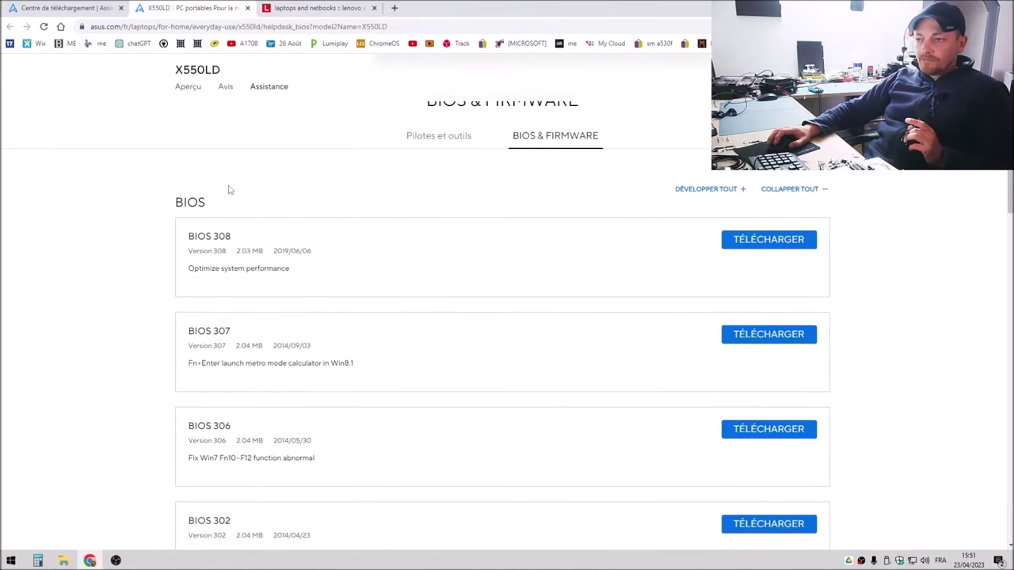
scroll(244, 295, "down", 2)
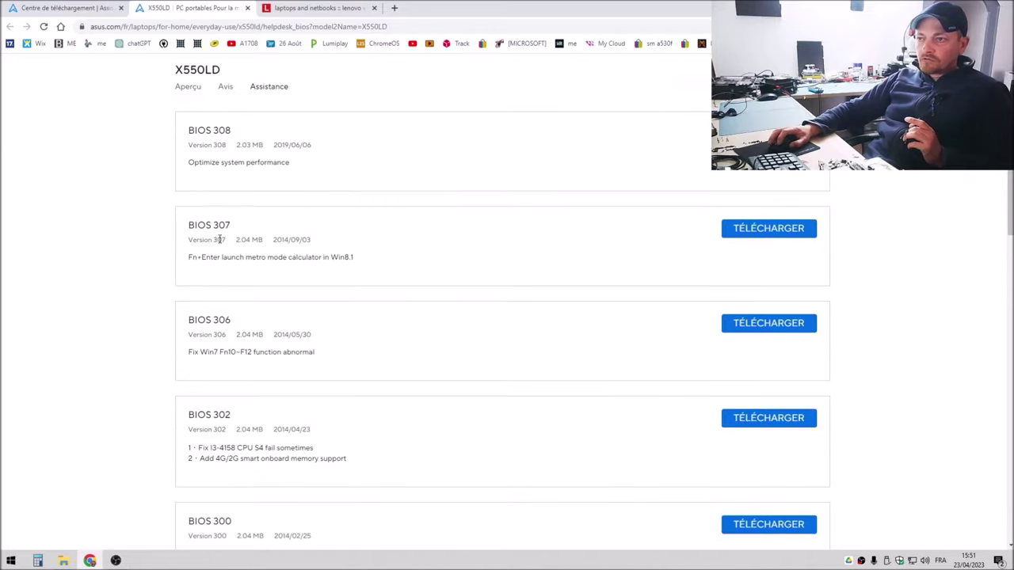
left_click_drag(224, 225, 212, 225)
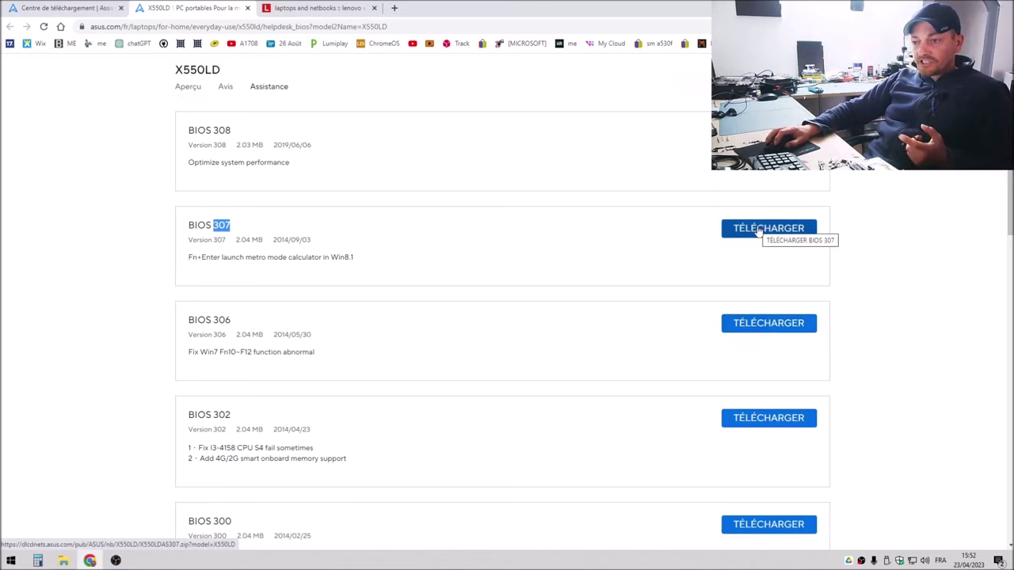
left_click(759, 229)
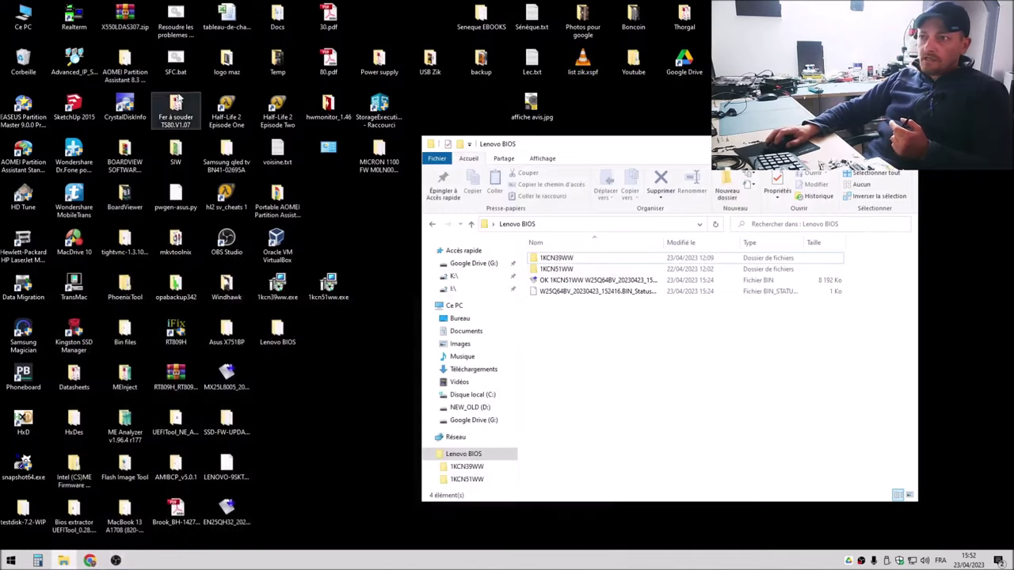
left_click_drag(125, 18, 279, 372)
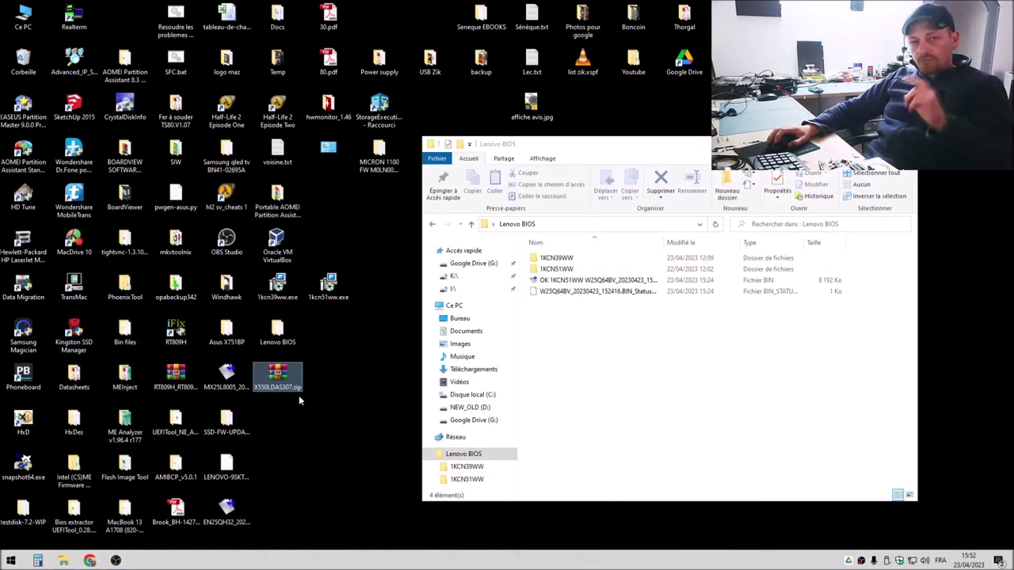
- Extract X550LDAS.307 from X550LDAS307.zip onto the desktop and recycle the zip
double_click(277, 378)
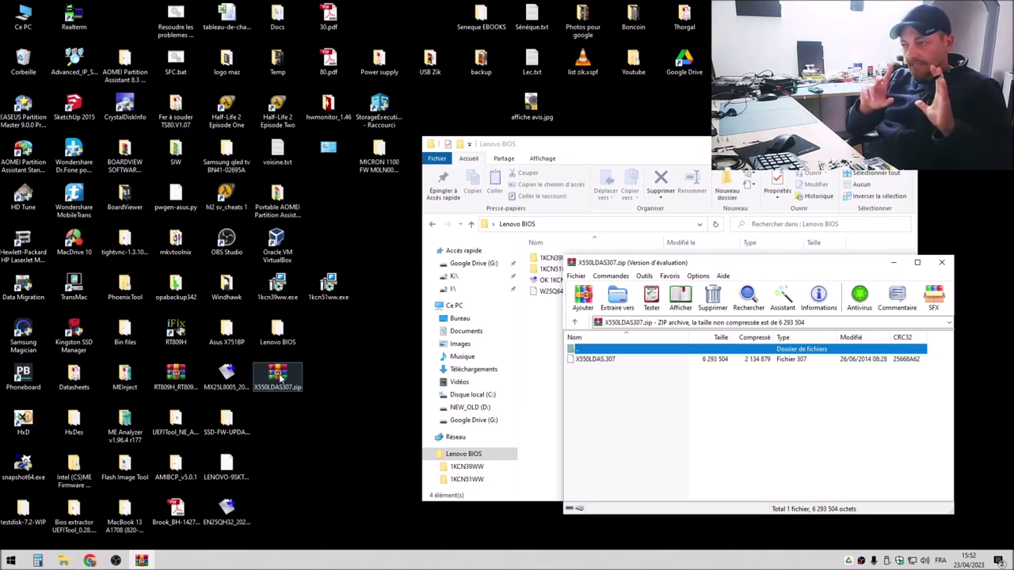
left_click(616, 362)
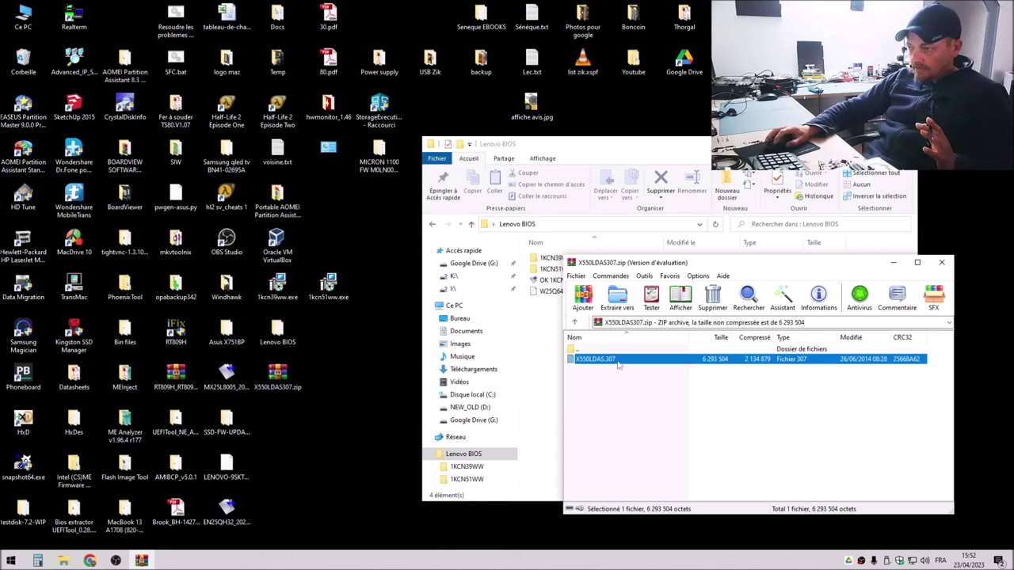
left_click_drag(567, 370, 278, 436)
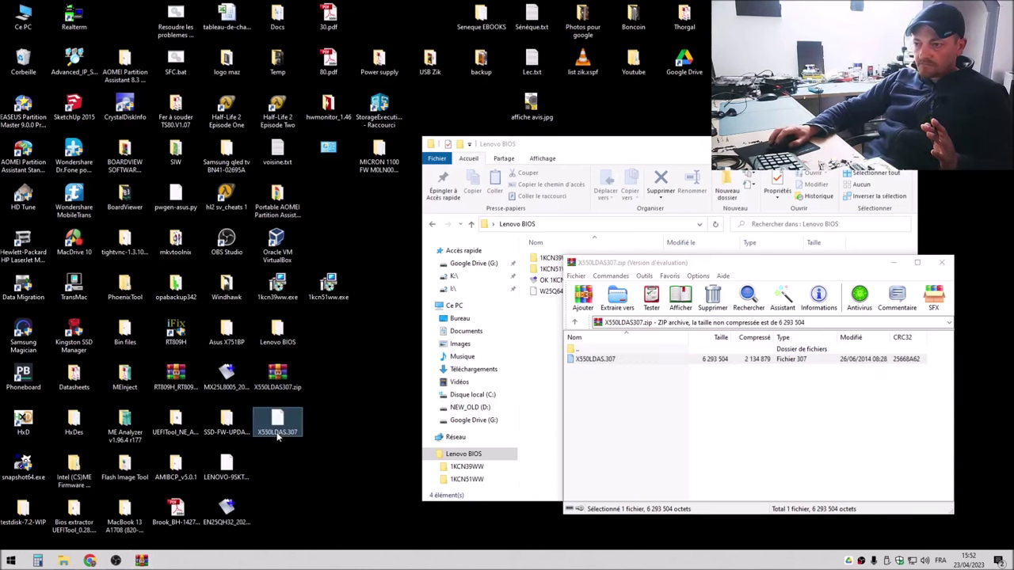
left_click(941, 263)
left_click_drag(278, 373, 26, 70)
left_click_drag(277, 432, 297, 387)
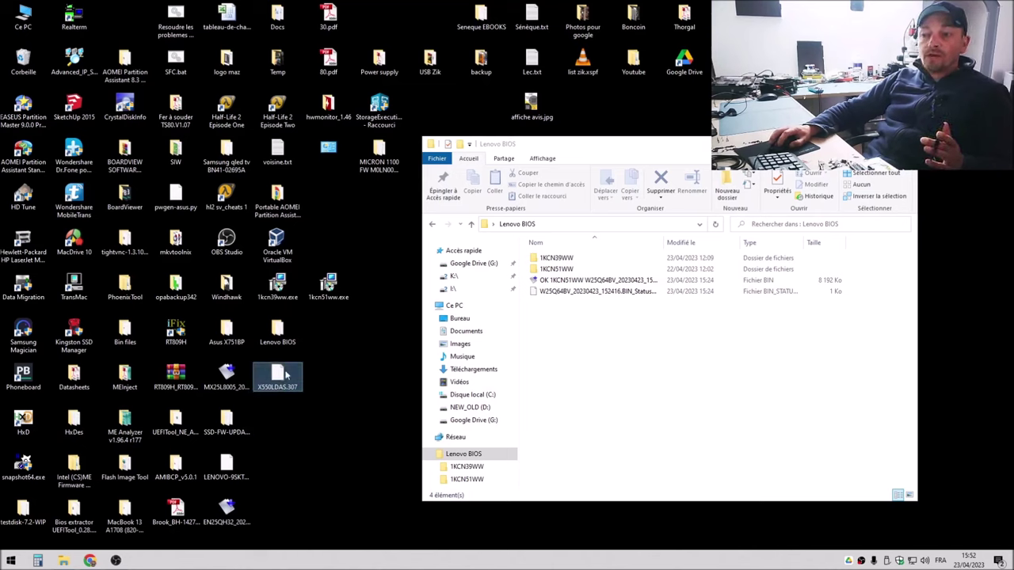
double_click(281, 376)
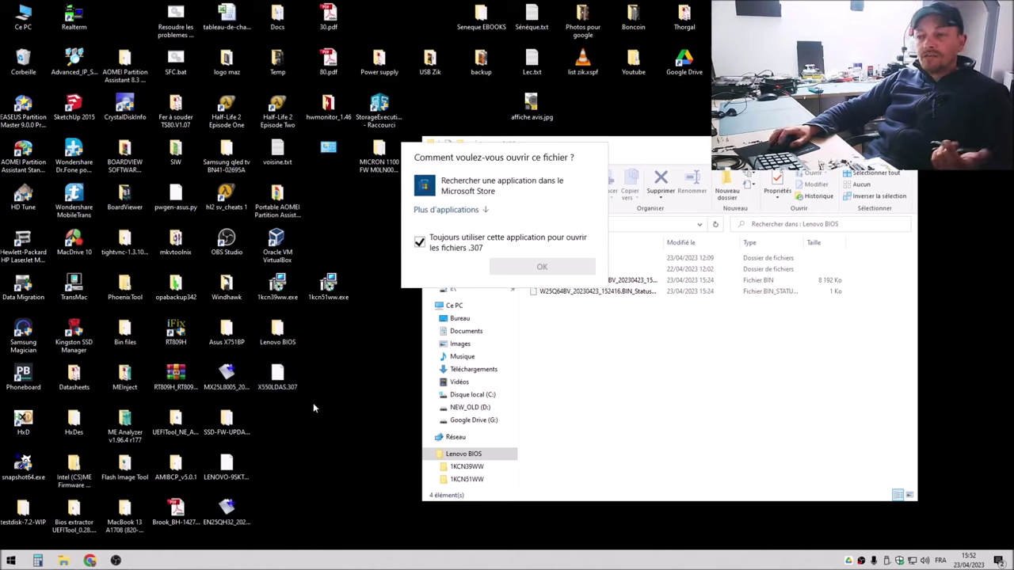
key("Escape")
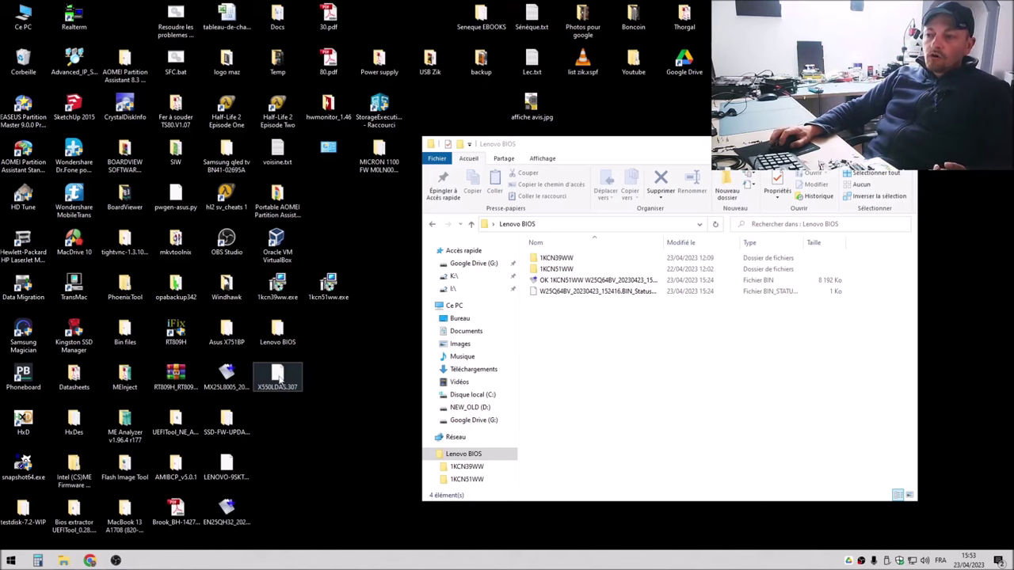
left_click(279, 381)
key("Delete")
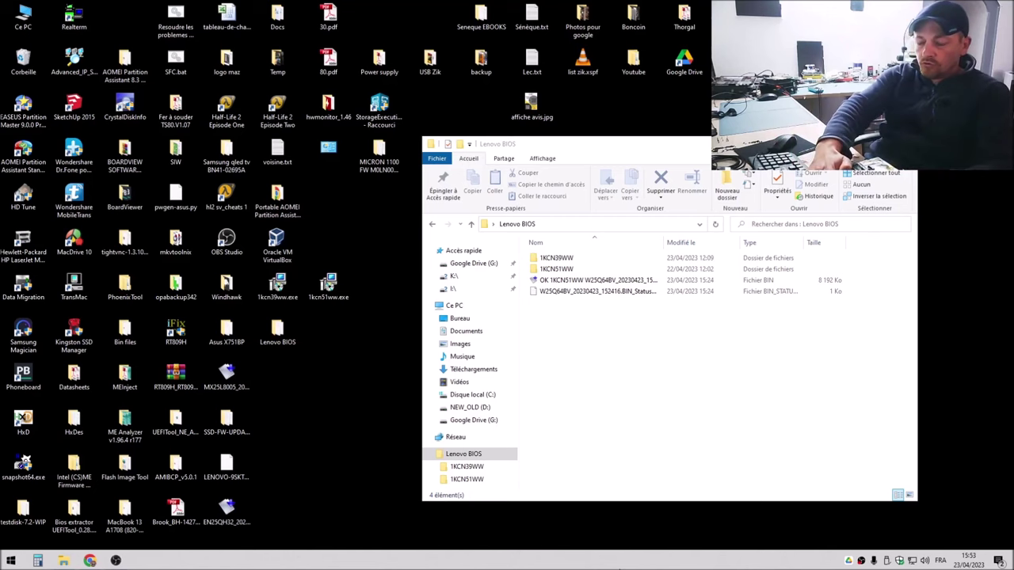
left_click_drag(124, 16, 288, 381)
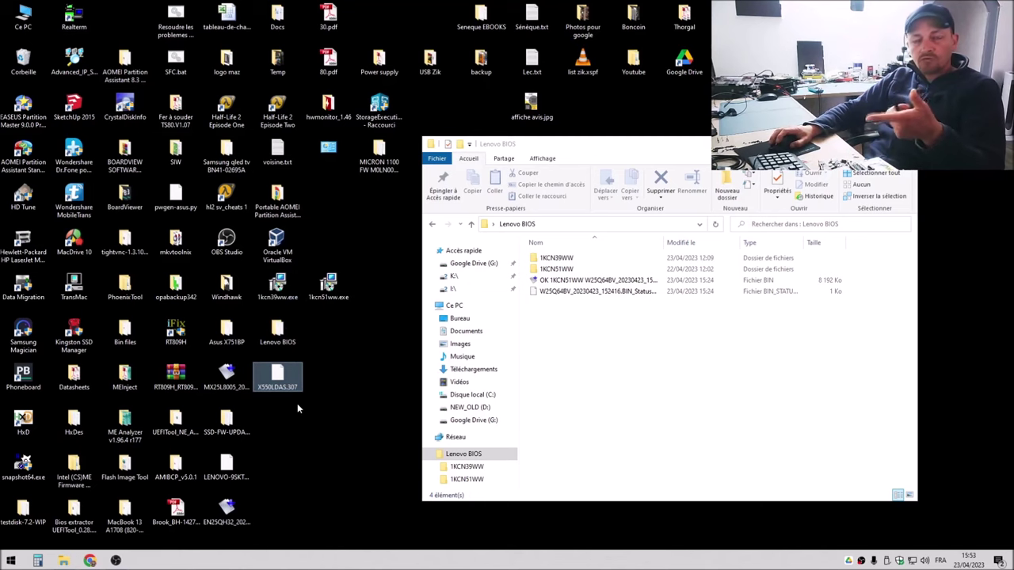
- Show the X550LD drivers and tools list with all utilities expanded
left_click(89, 561)
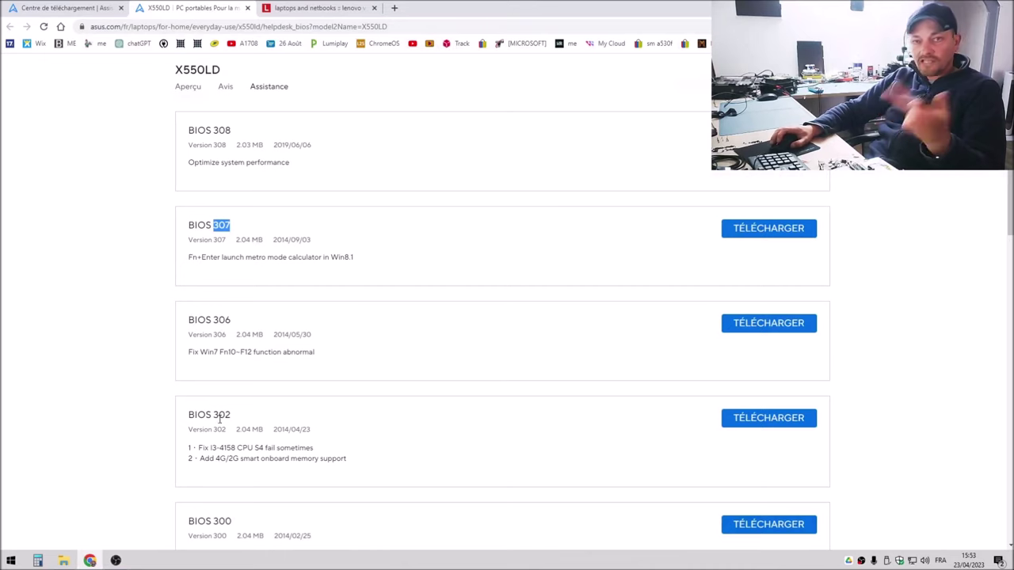
scroll(320, 374, "up", 2)
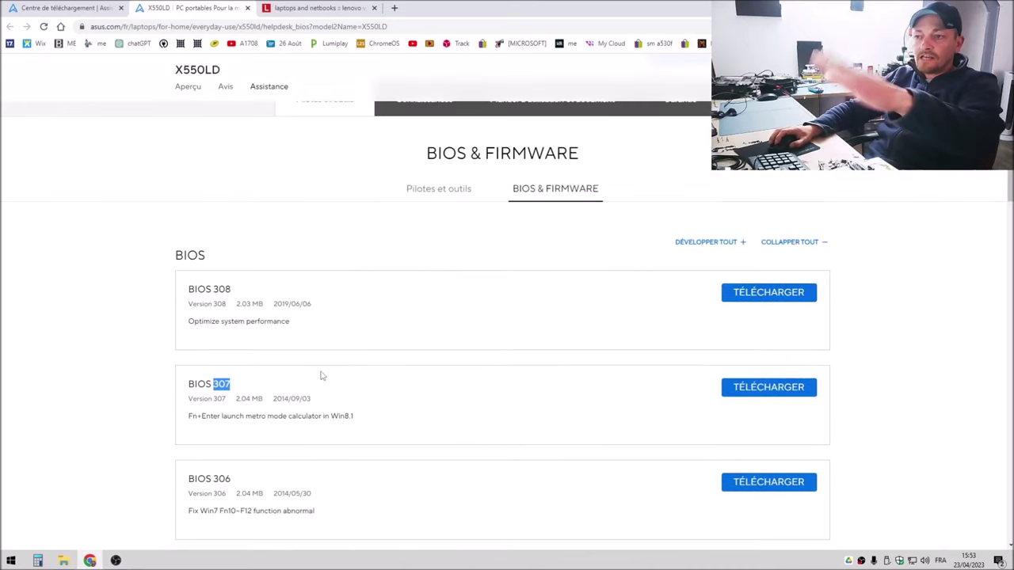
scroll(323, 377, "down", 3)
scroll(322, 376, "down", 1)
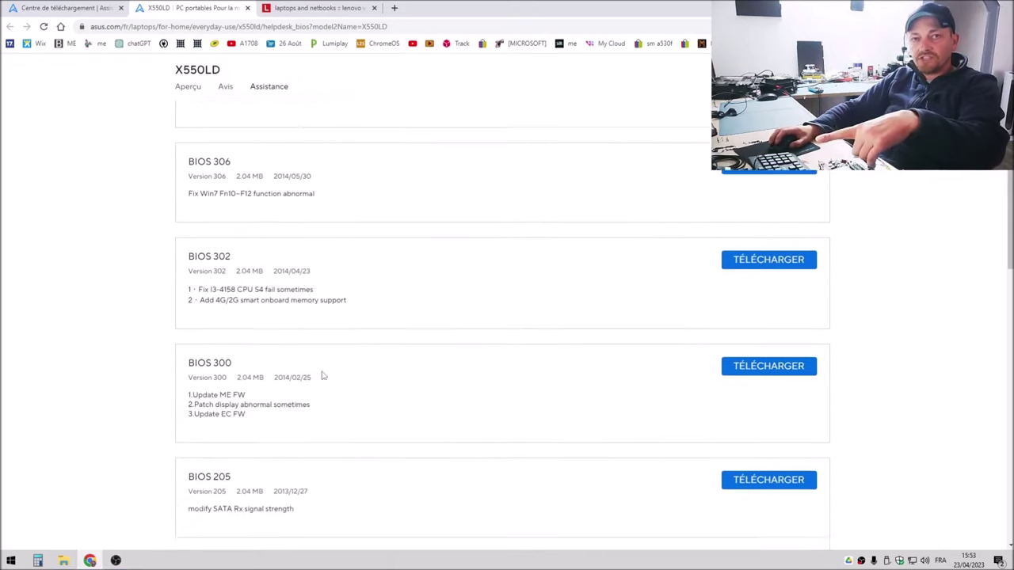
scroll(322, 376, "up", 7)
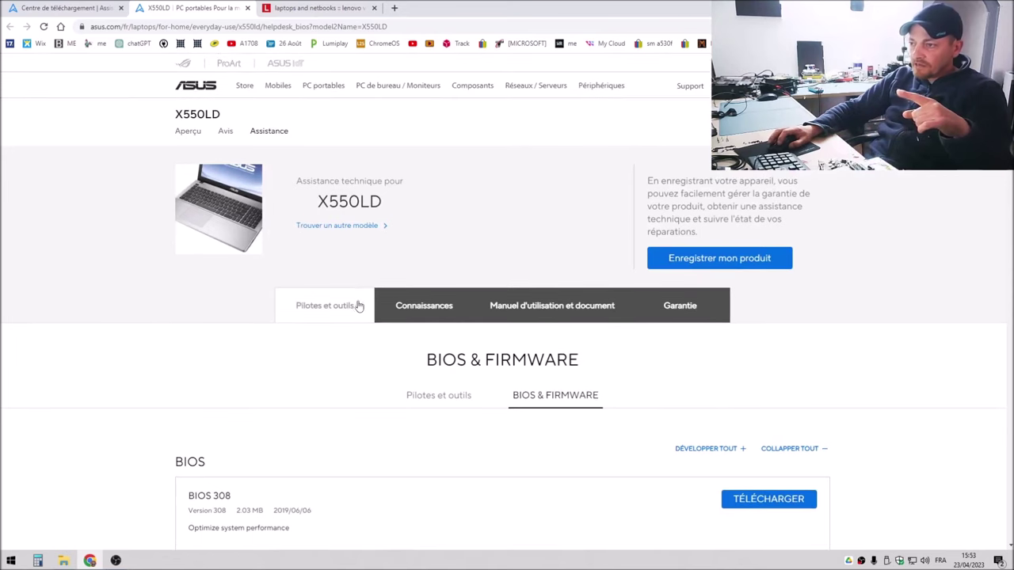
left_click(430, 395)
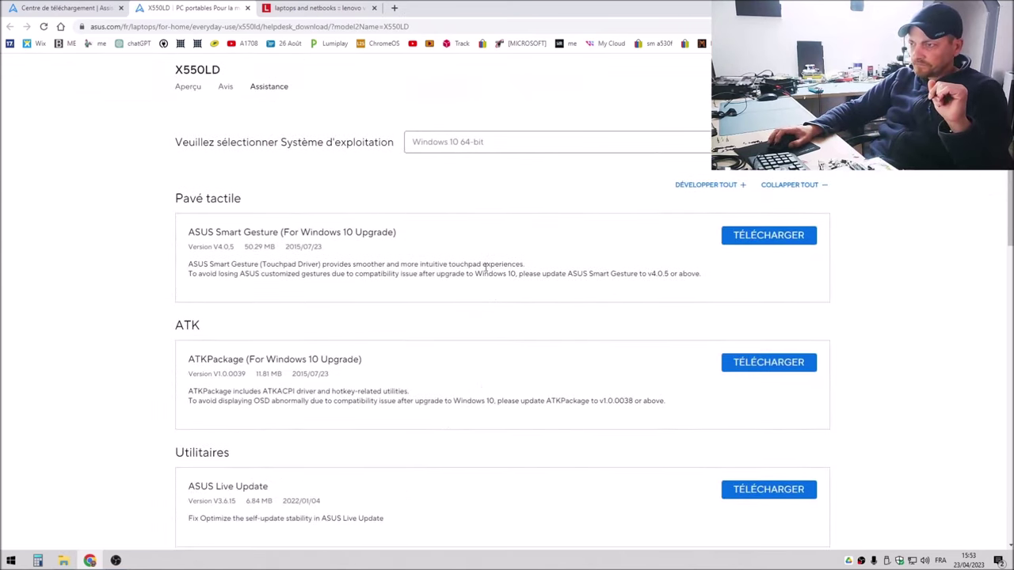
scroll(459, 404, "down", 4)
scroll(425, 362, "up", 1)
left_click(503, 358)
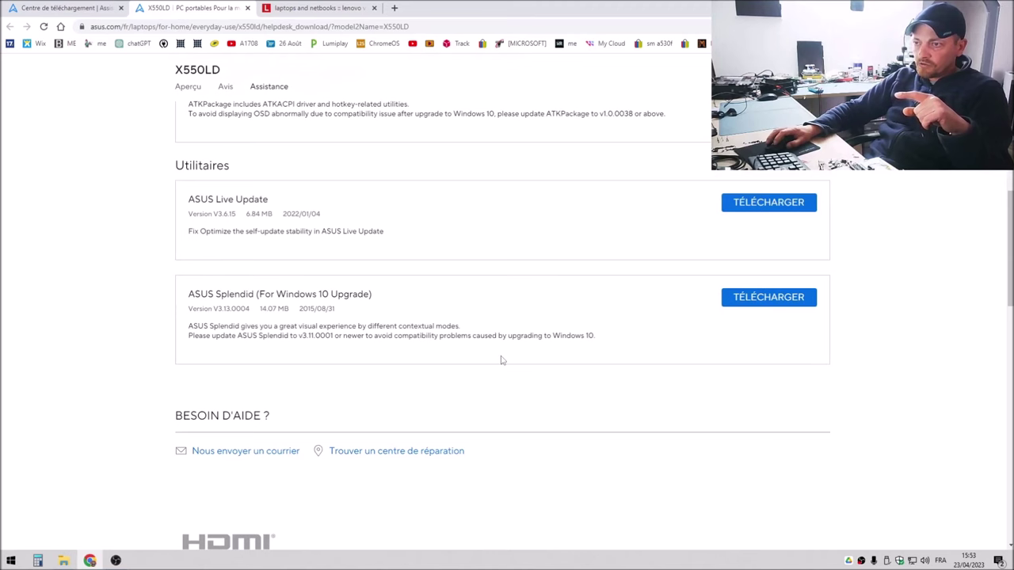
- Close the ASUS X550LD support tab and minimise Chrome
scroll(226, 228, "up", 3)
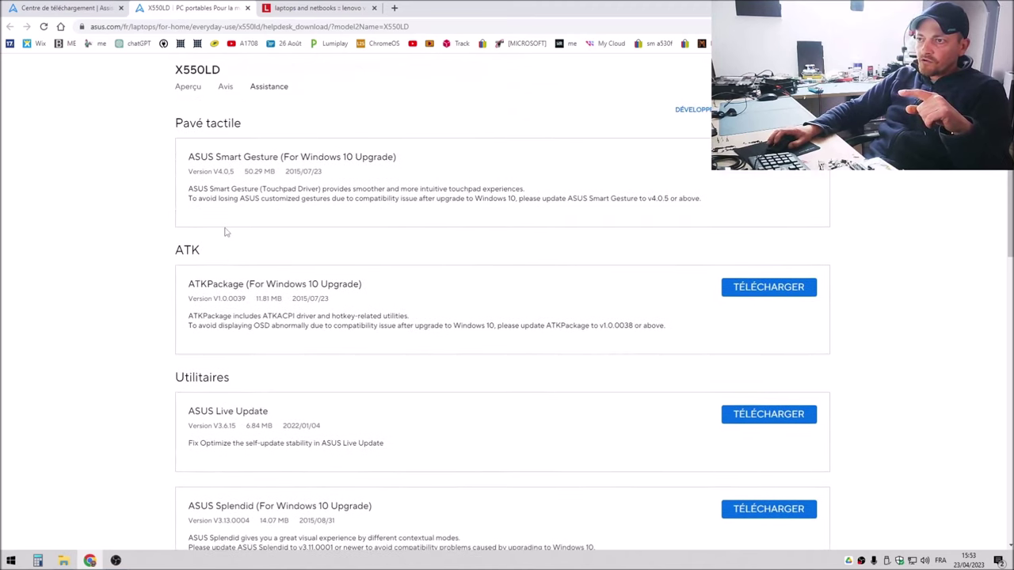
scroll(226, 231, "up", 2)
scroll(225, 229, "down", 3)
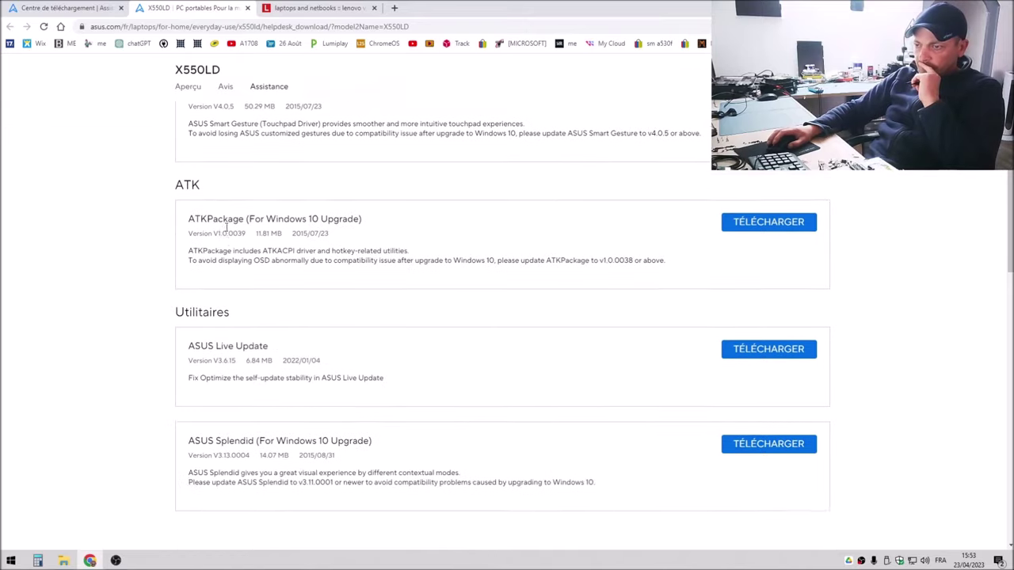
scroll(226, 229, "down", 1)
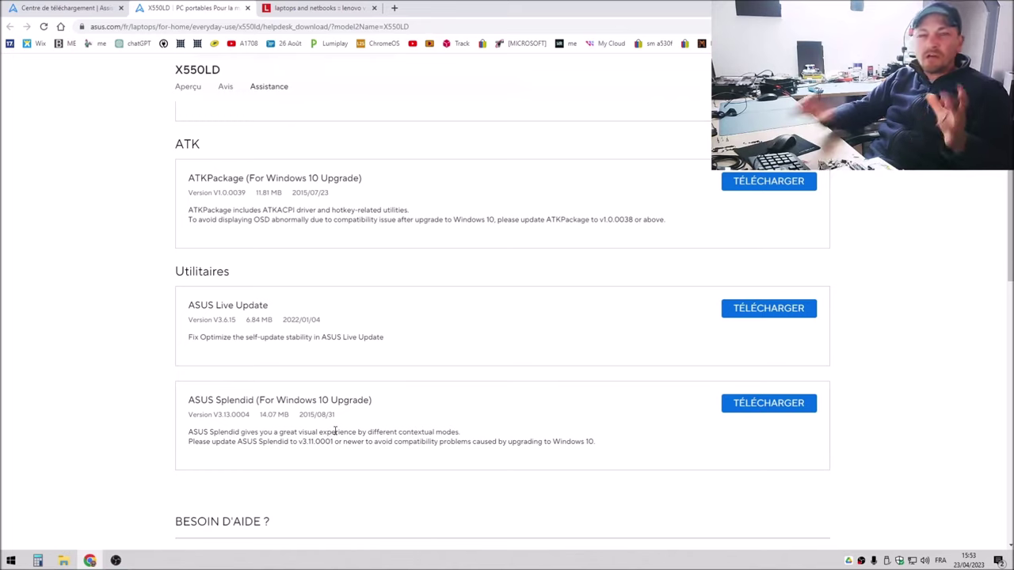
scroll(392, 432, "down", 2)
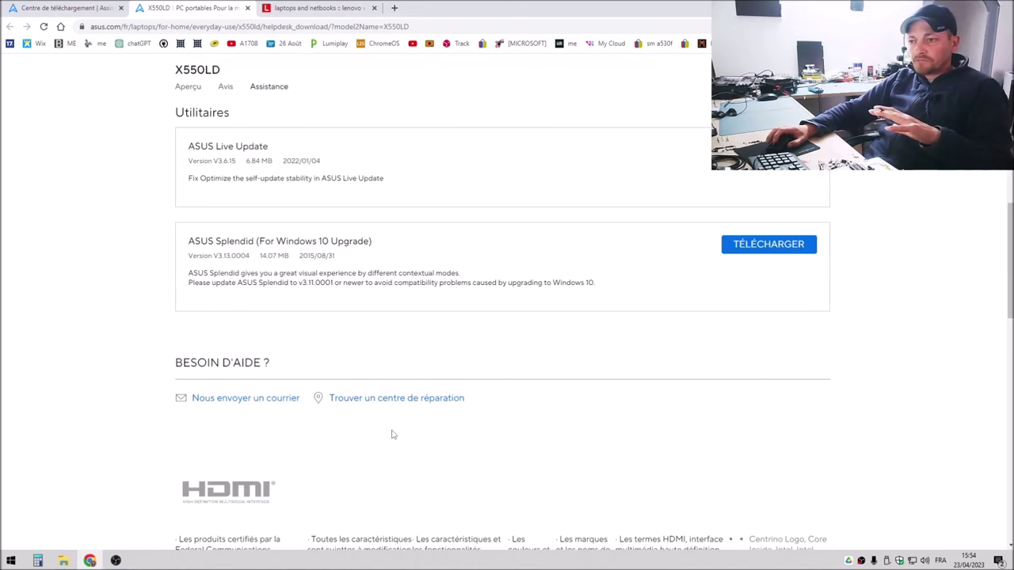
scroll(392, 435, "up", 2)
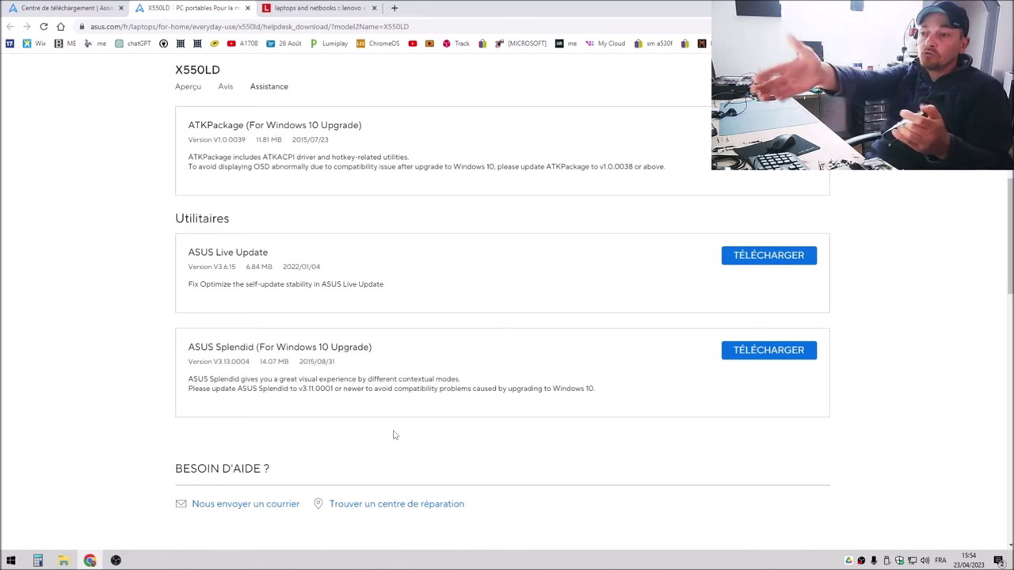
scroll(400, 412, "up", 4)
scroll(410, 398, "down", 1)
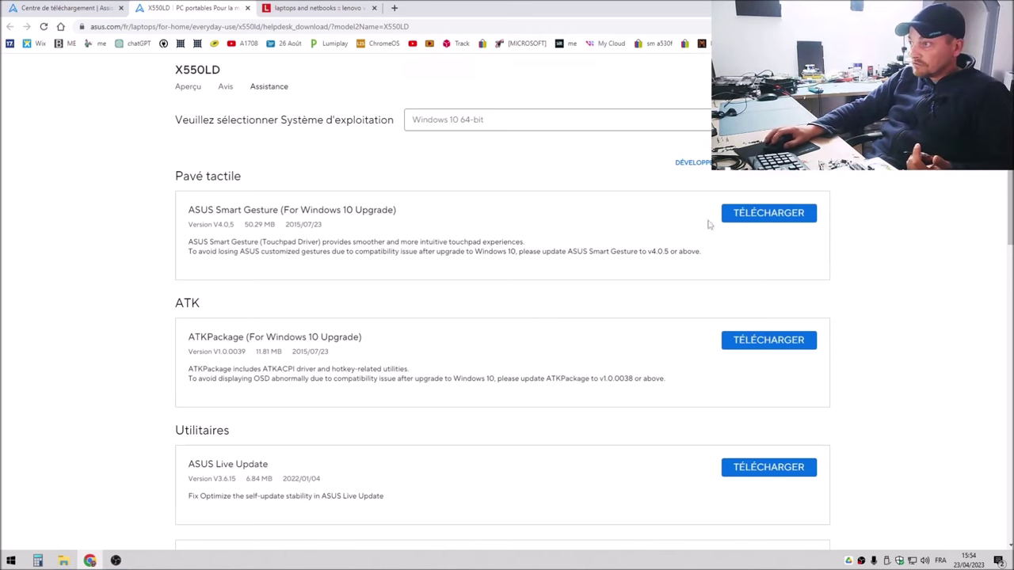
scroll(693, 233, "up", 1)
scroll(694, 235, "down", 1)
scroll(694, 235, "down", 3)
scroll(693, 235, "up", 8)
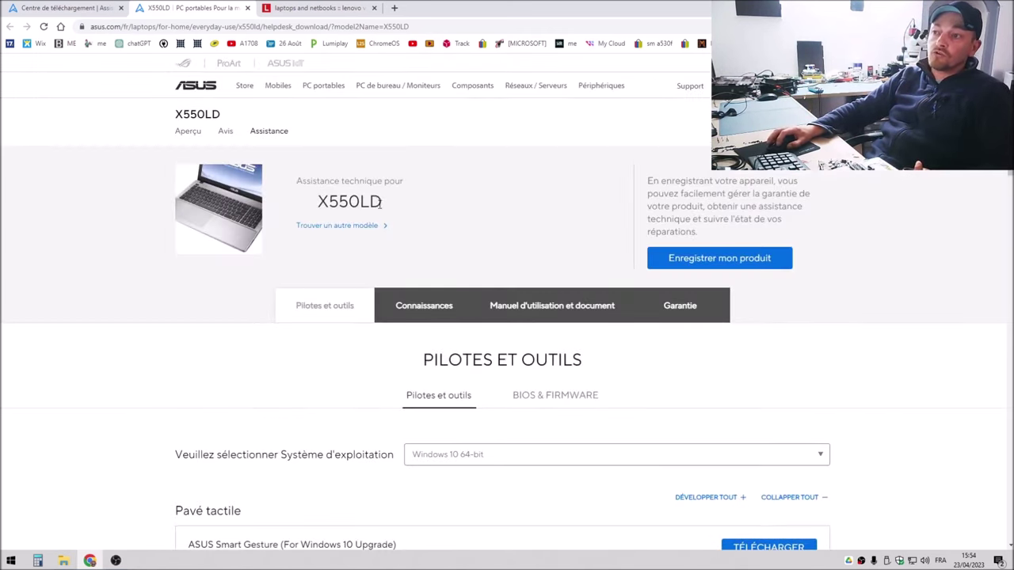
left_click_drag(382, 202, 316, 203)
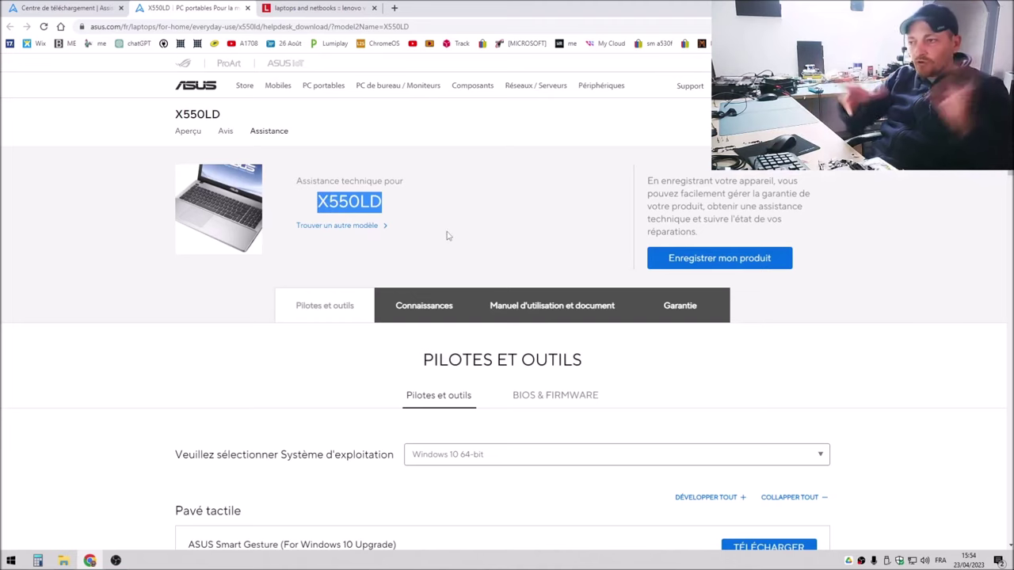
middle_click(197, 7)
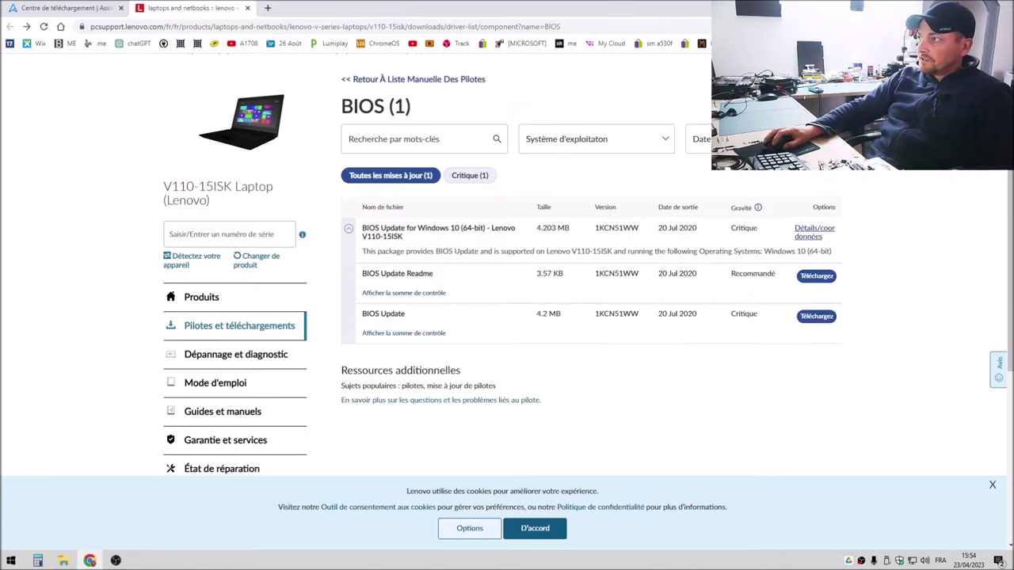
key("super+Down")
- Move X550LDAS.307 to another desktop spot and open the 1KCN39WW folder
left_click(277, 380)
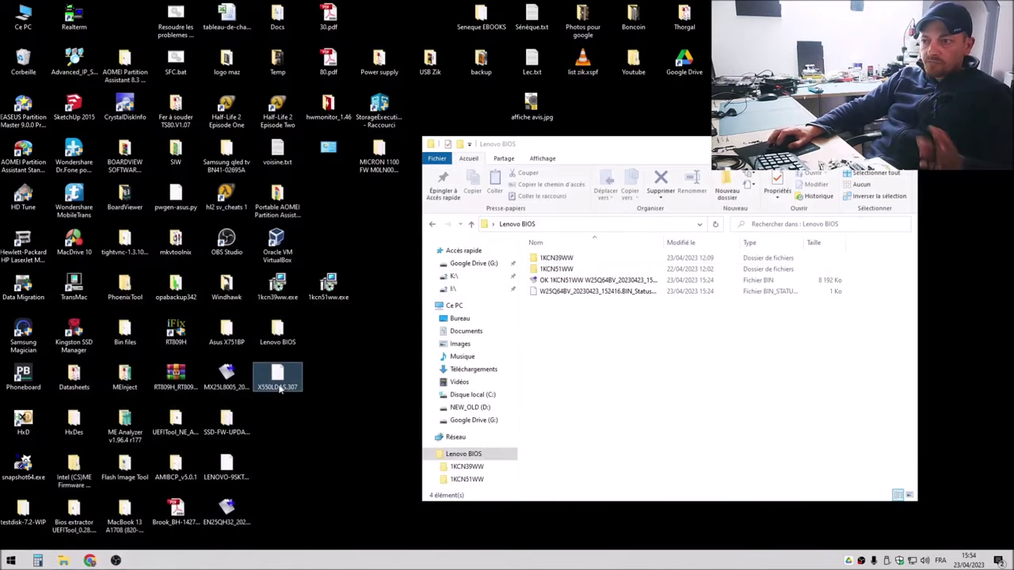
left_click_drag(278, 381, 338, 232)
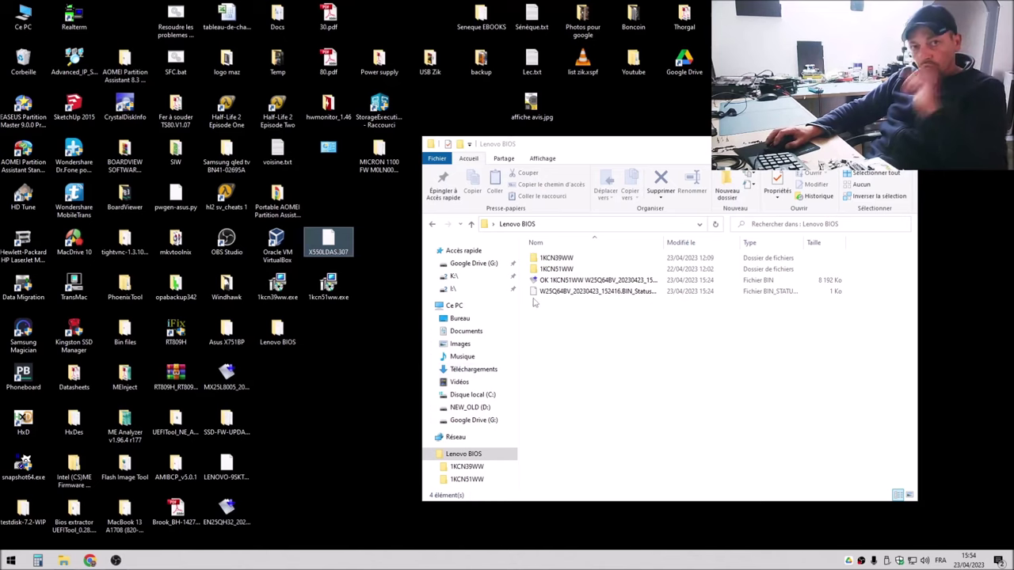
left_click(564, 259)
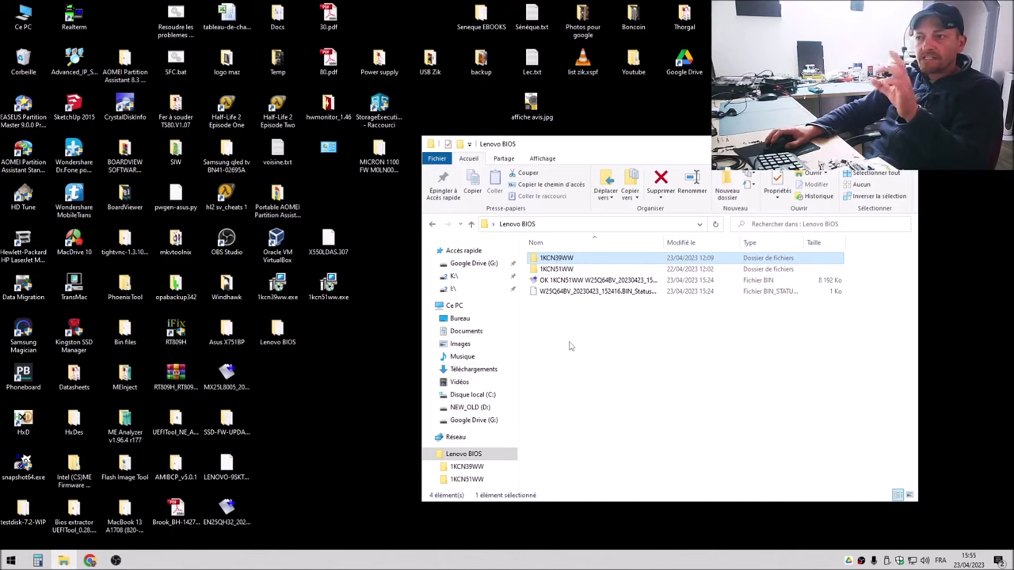
left_click(290, 294)
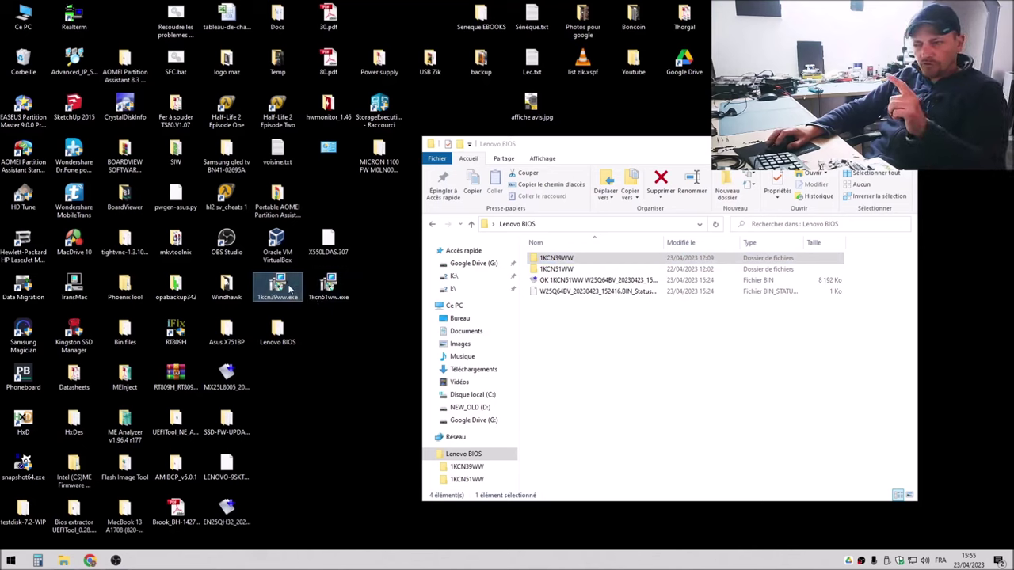
double_click(559, 258)
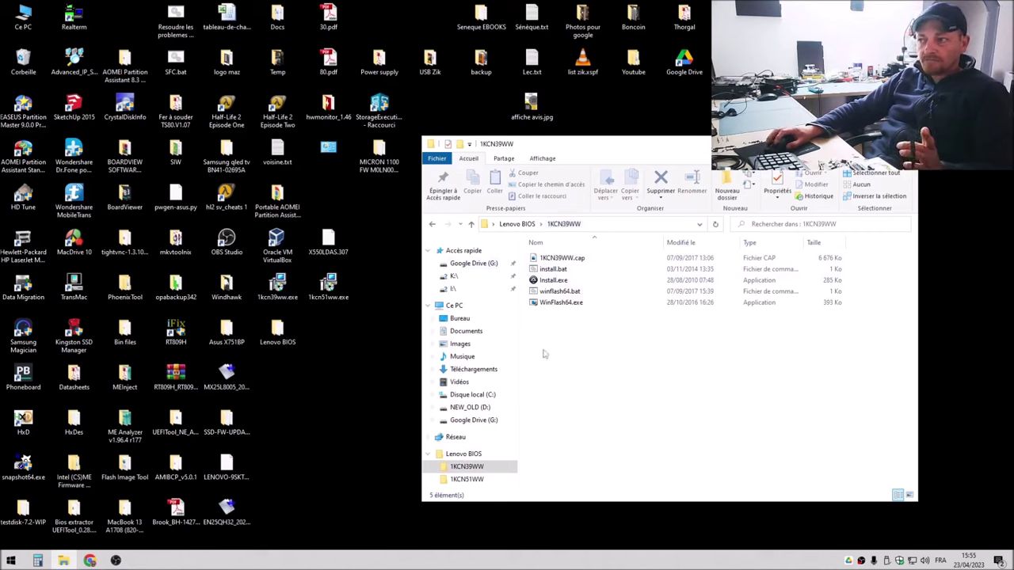
- Look over the folder's five files and select 1KCN39WW.cap
left_click(277, 287)
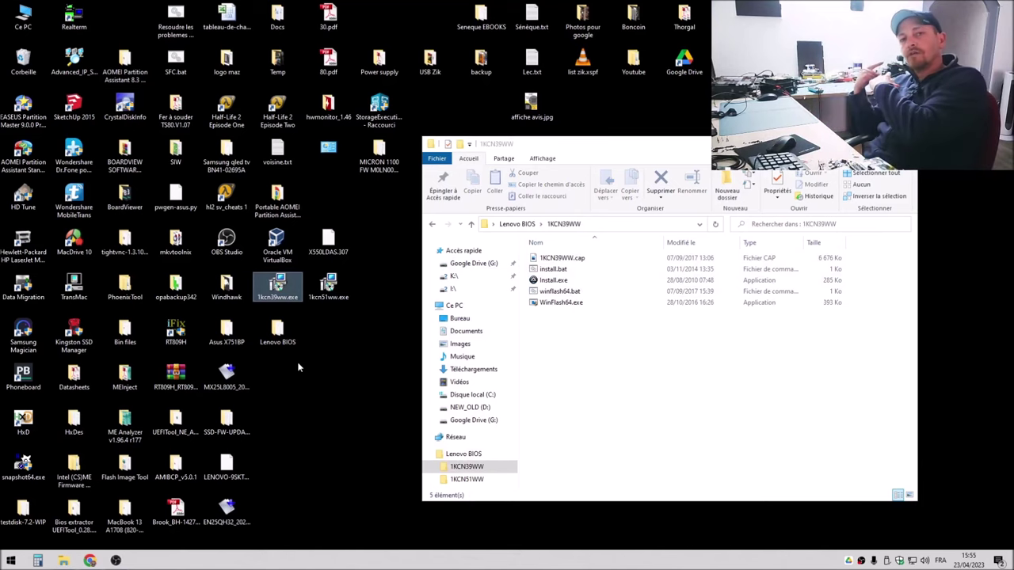
left_click(697, 408)
left_click_drag(640, 344, 522, 305)
left_click_drag(515, 250, 517, 250)
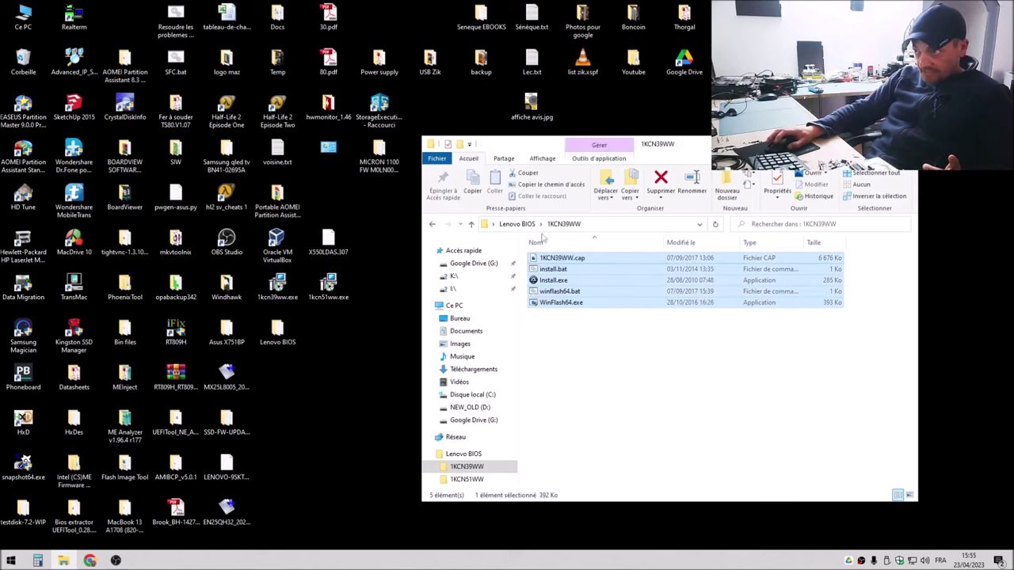
left_click(673, 410)
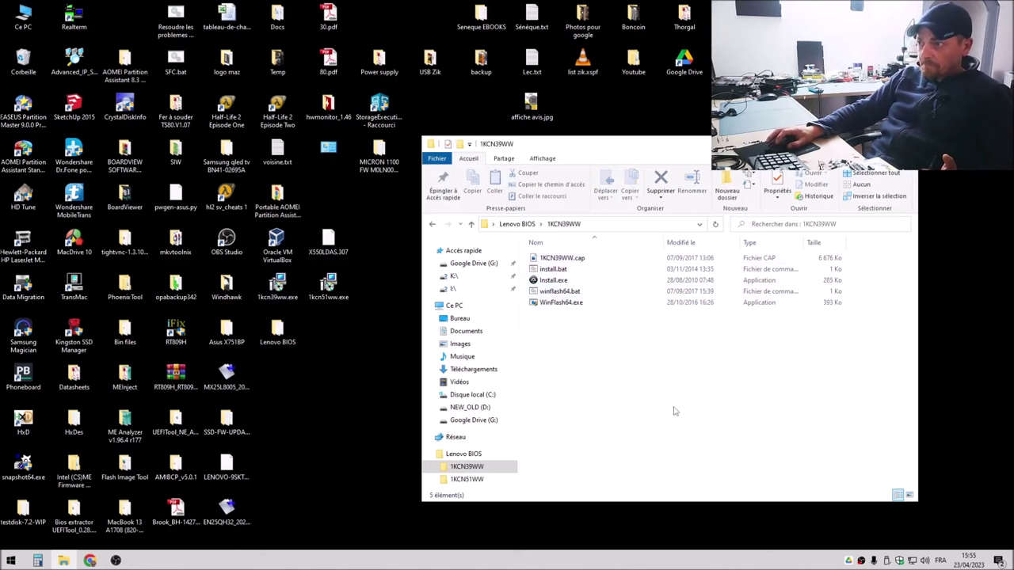
left_click(564, 282)
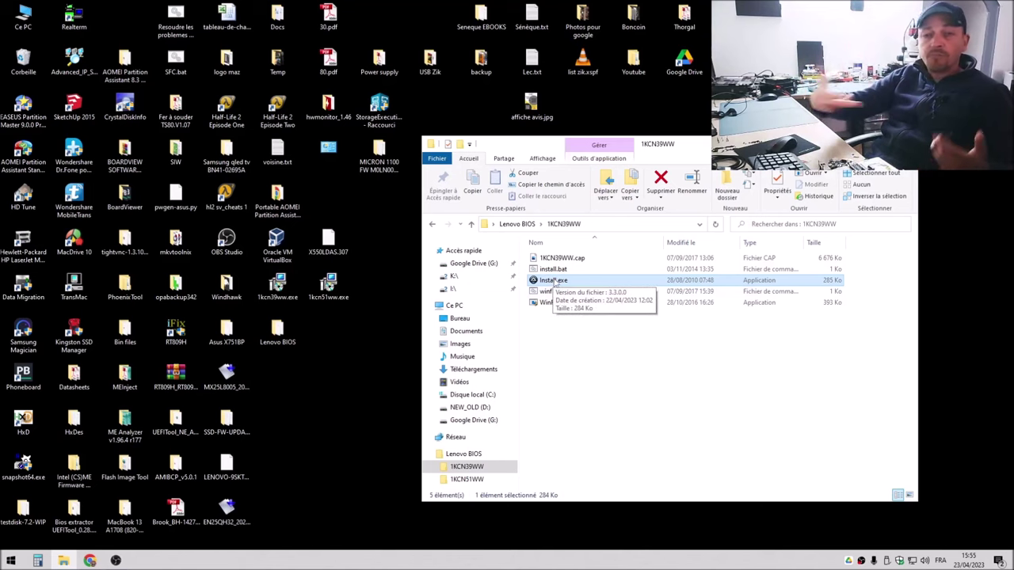
left_click(586, 259)
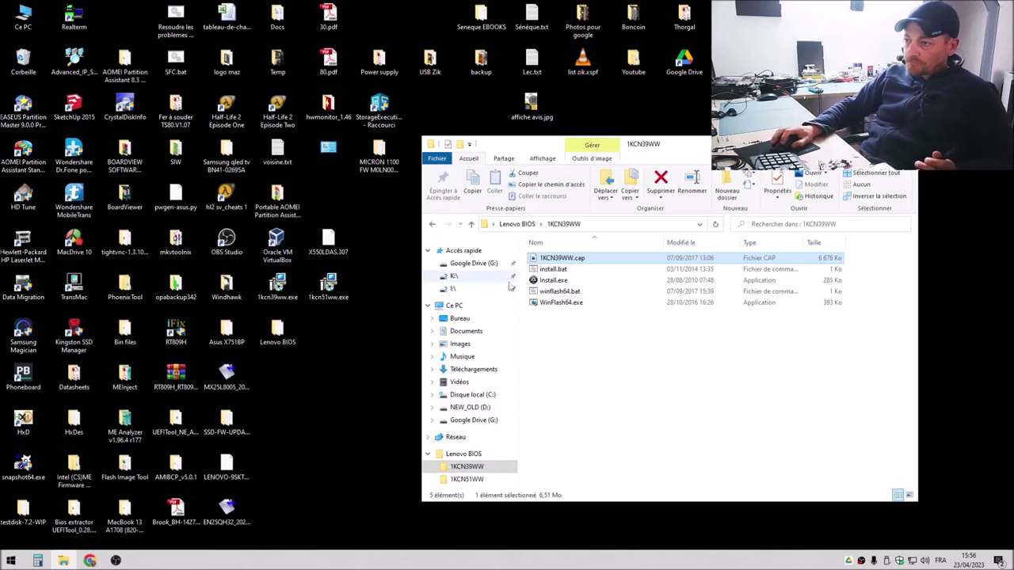
- Return to Lenovo BIOS, reopen 1KCN39WW and select the 1KCN39WW.cap capsule
left_click(471, 225)
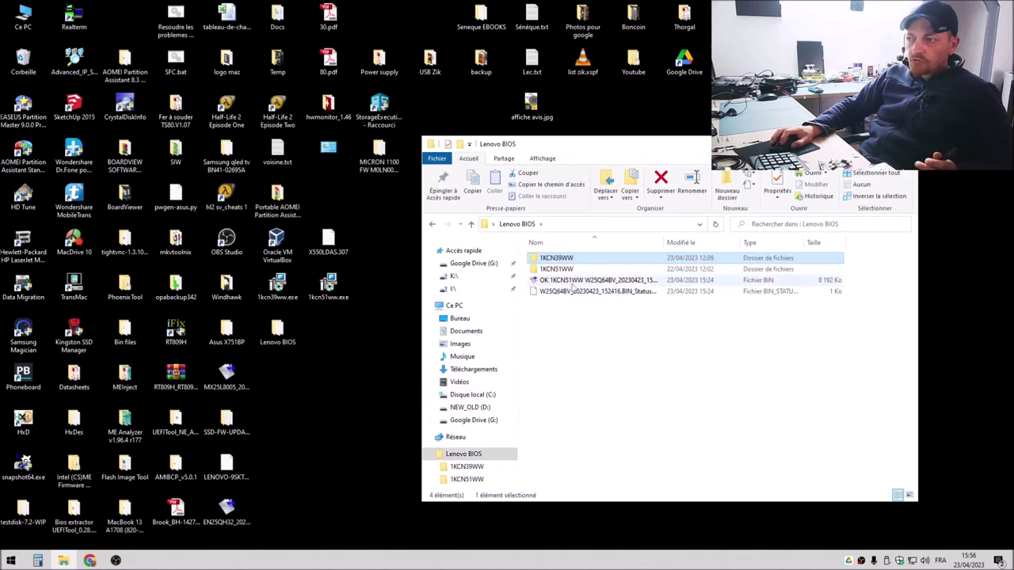
left_click(574, 281)
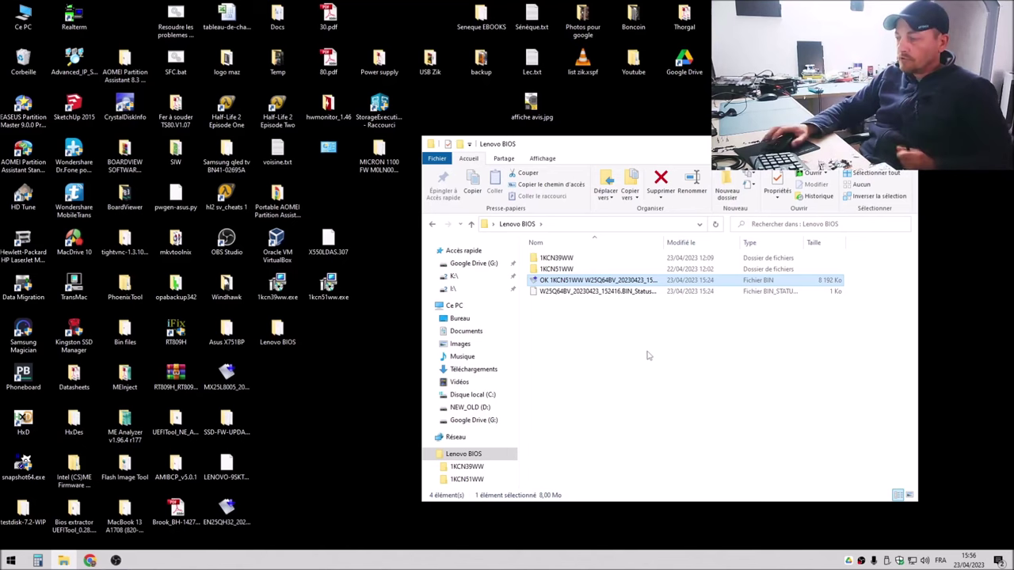
double_click(569, 259)
left_click(572, 262)
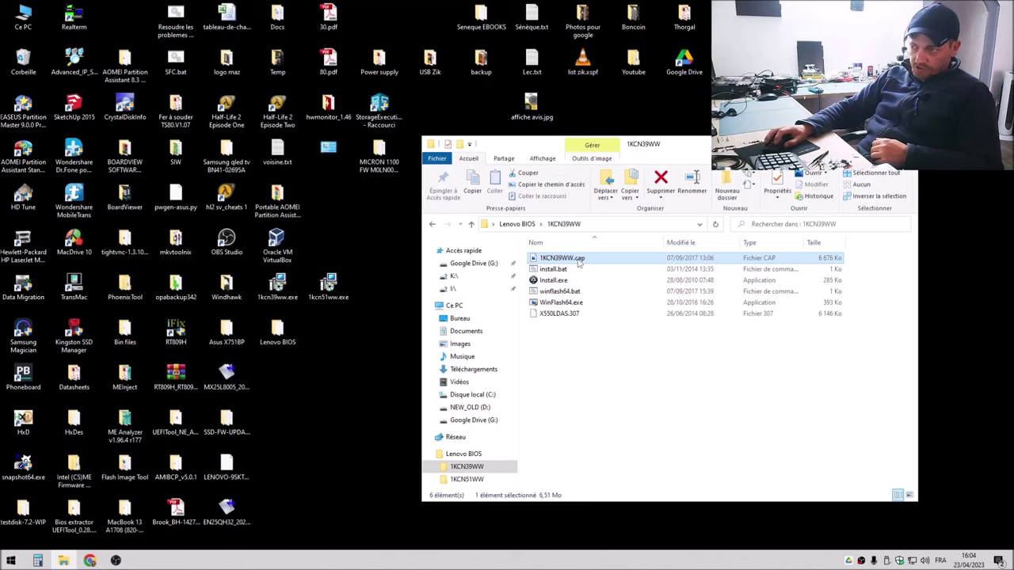
left_click(182, 422)
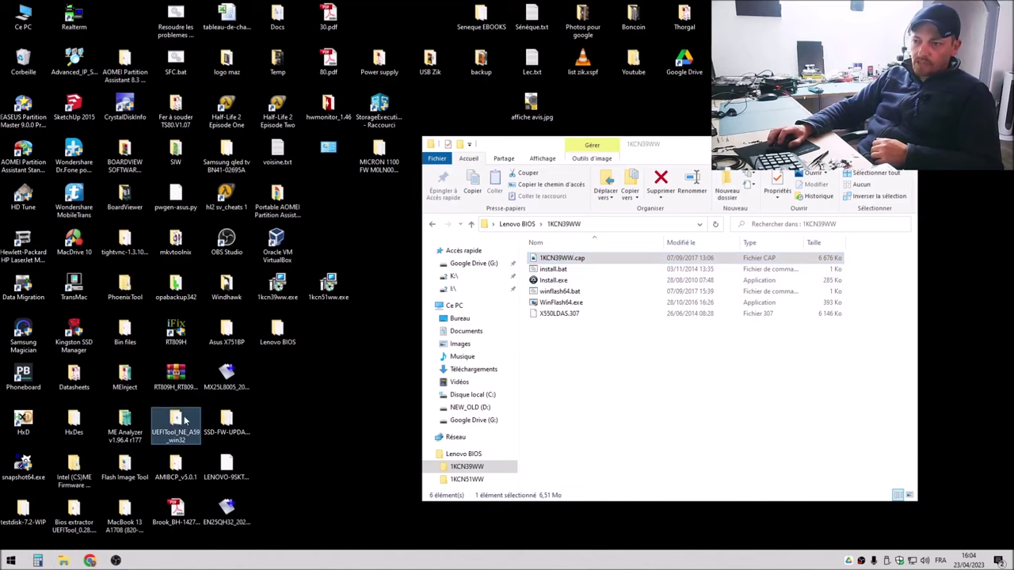
double_click(184, 422)
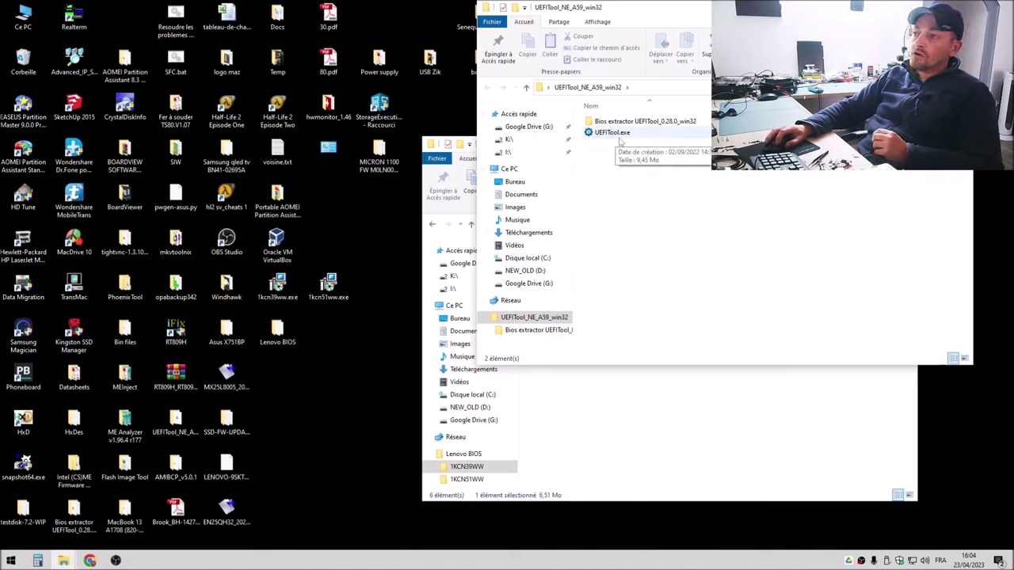
double_click(614, 133)
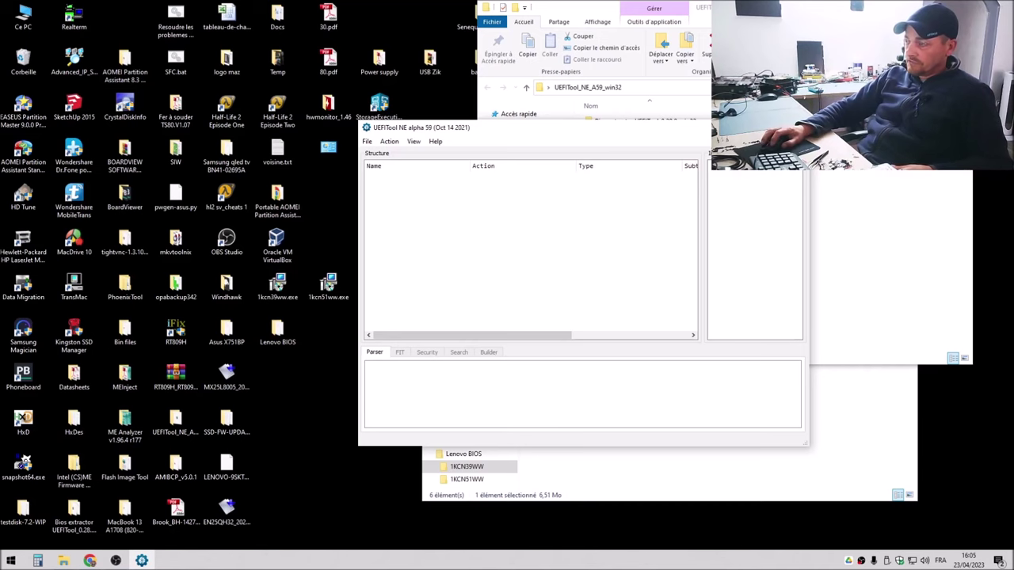
left_click_drag(612, 133, 307, 69)
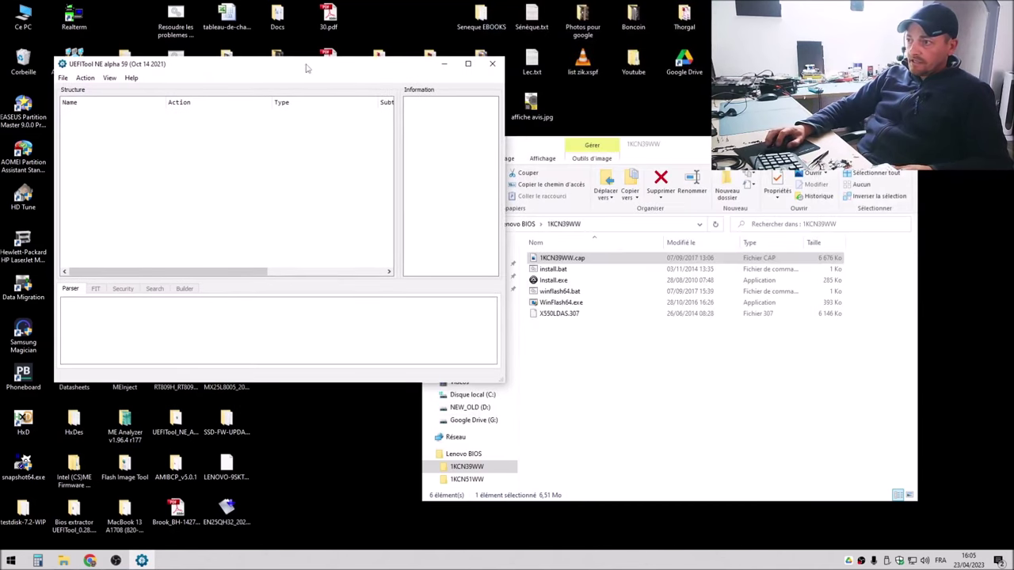
left_click_drag(505, 248, 328, 217)
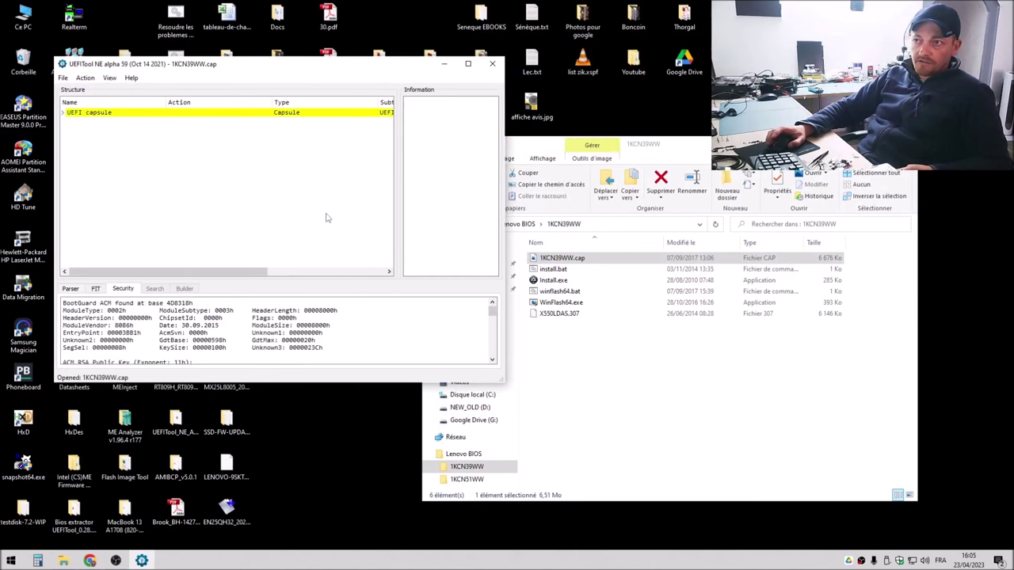
left_click_drag(333, 66, 434, 91)
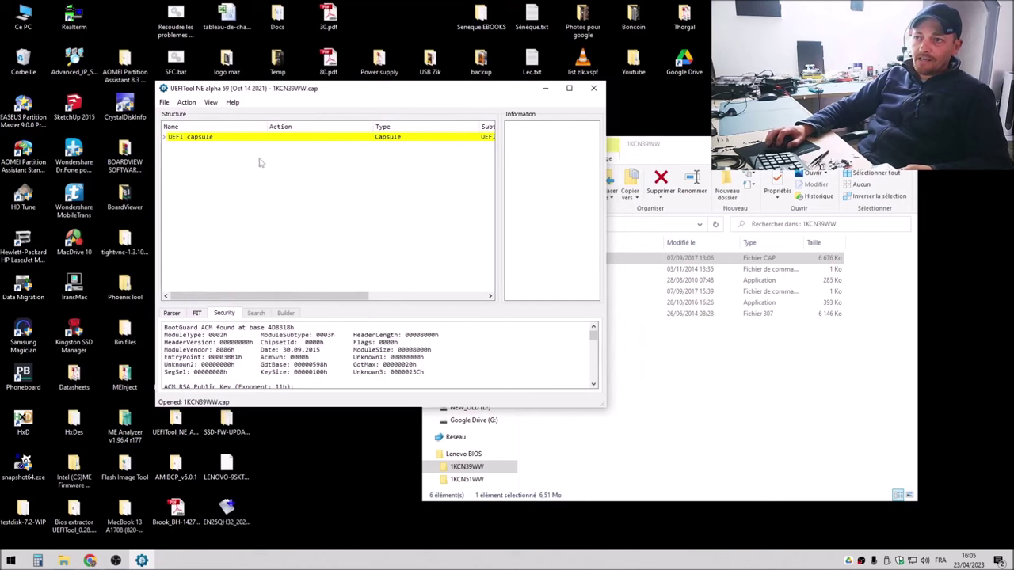
left_click(180, 140)
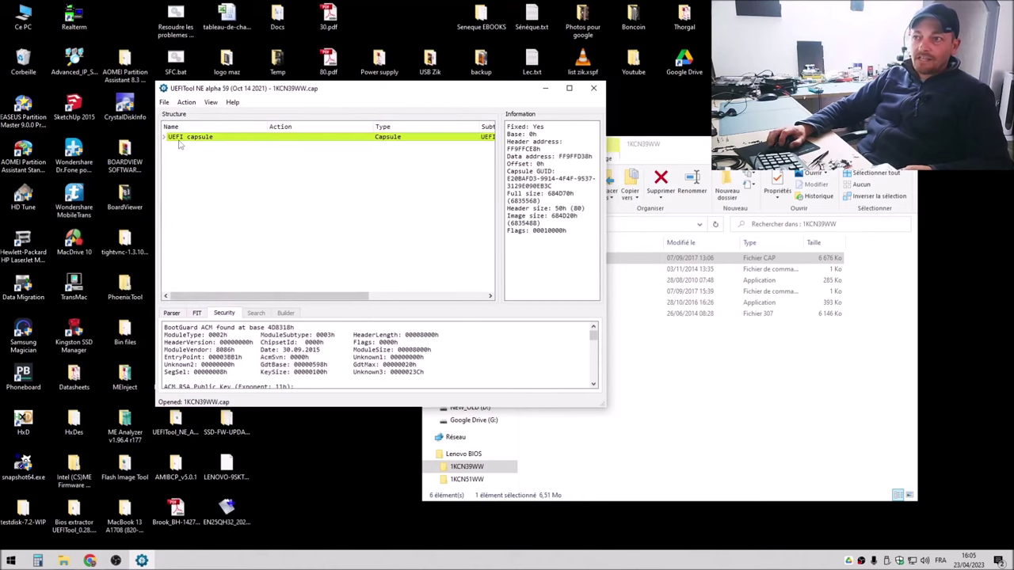
left_click(165, 138)
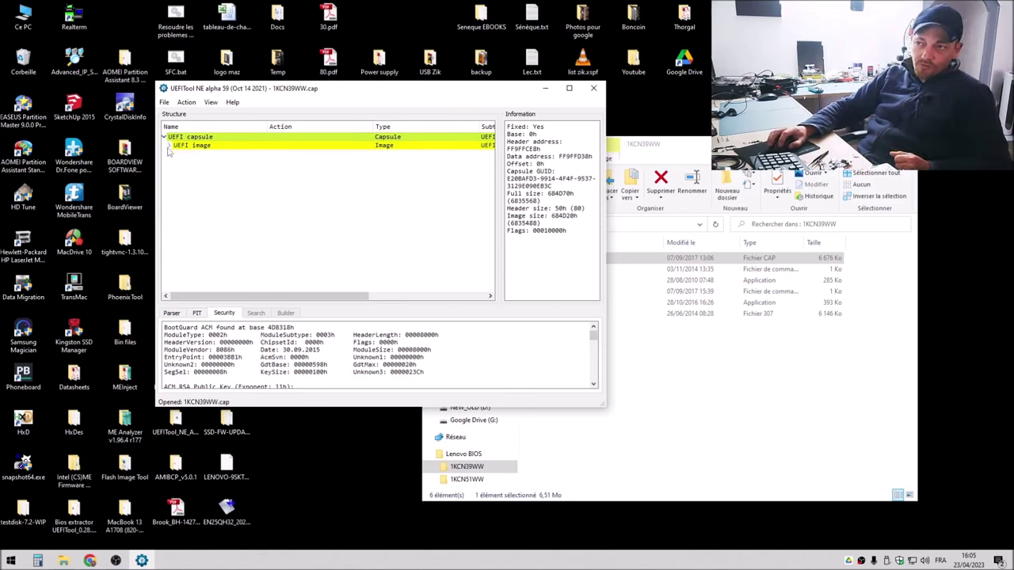
left_click(169, 147)
left_click(172, 153)
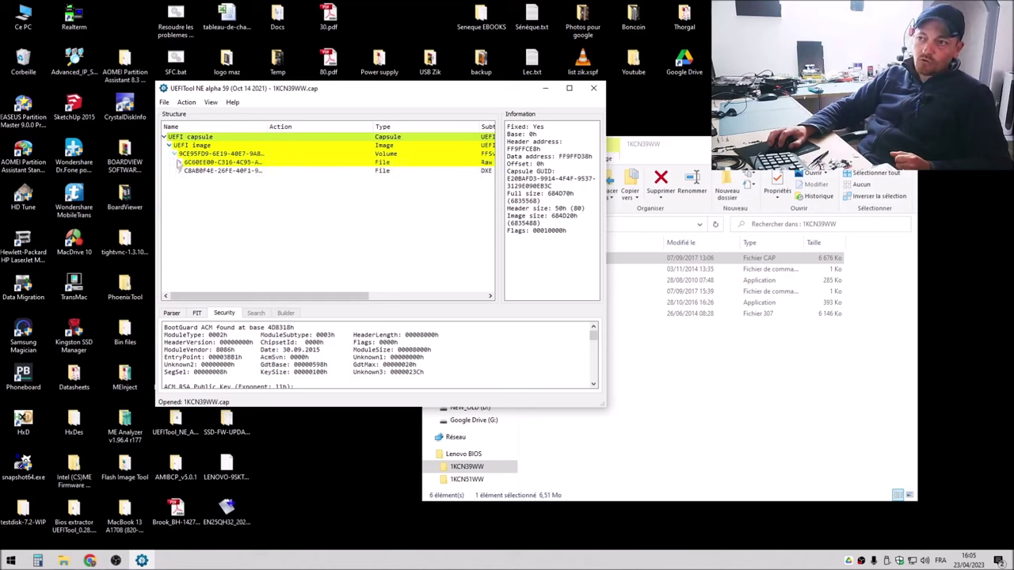
left_click(222, 162)
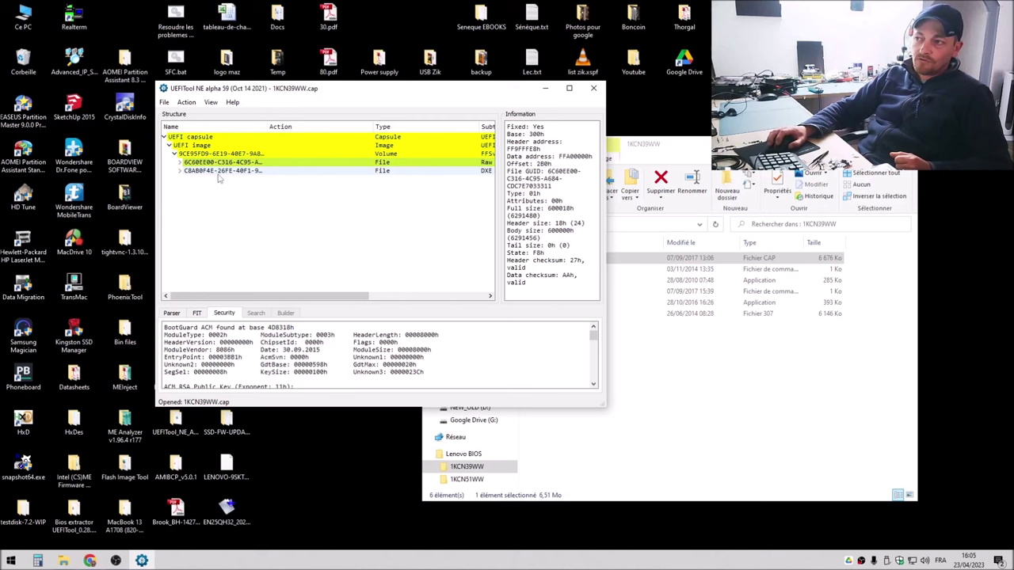
left_click_drag(701, 148, 768, 155)
left_click_drag(282, 88, 225, 79)
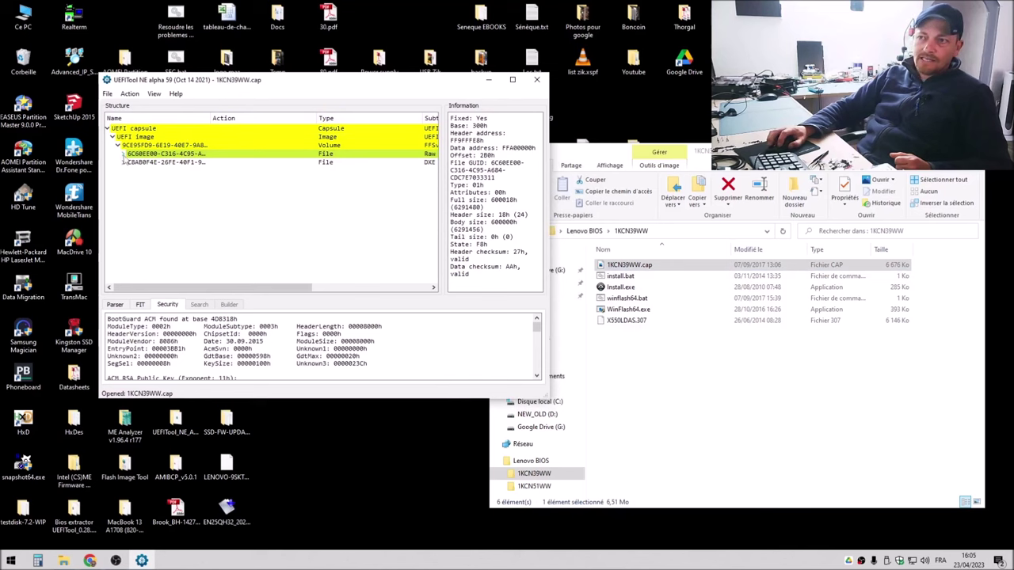
left_click(123, 154)
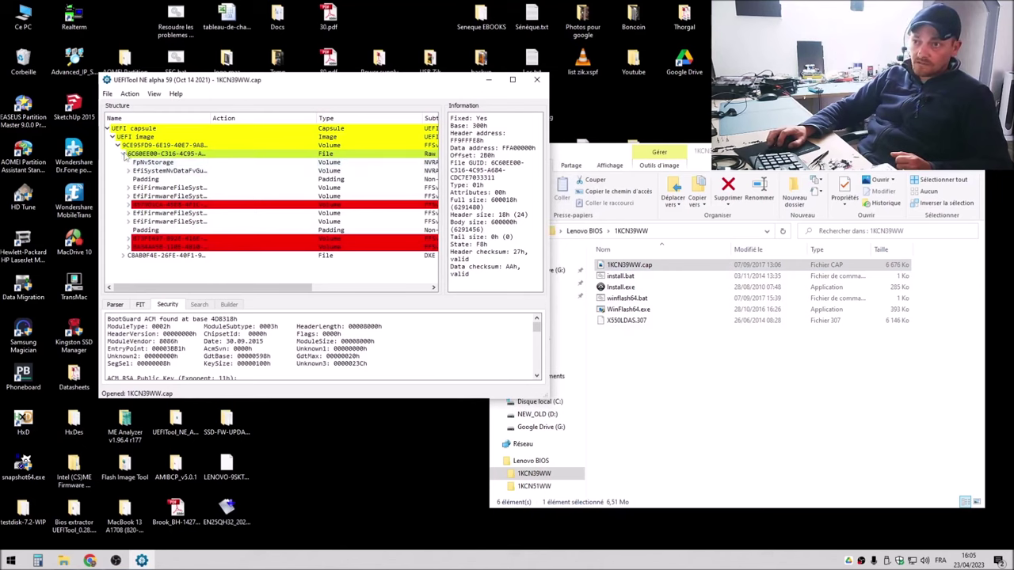
left_click(123, 154)
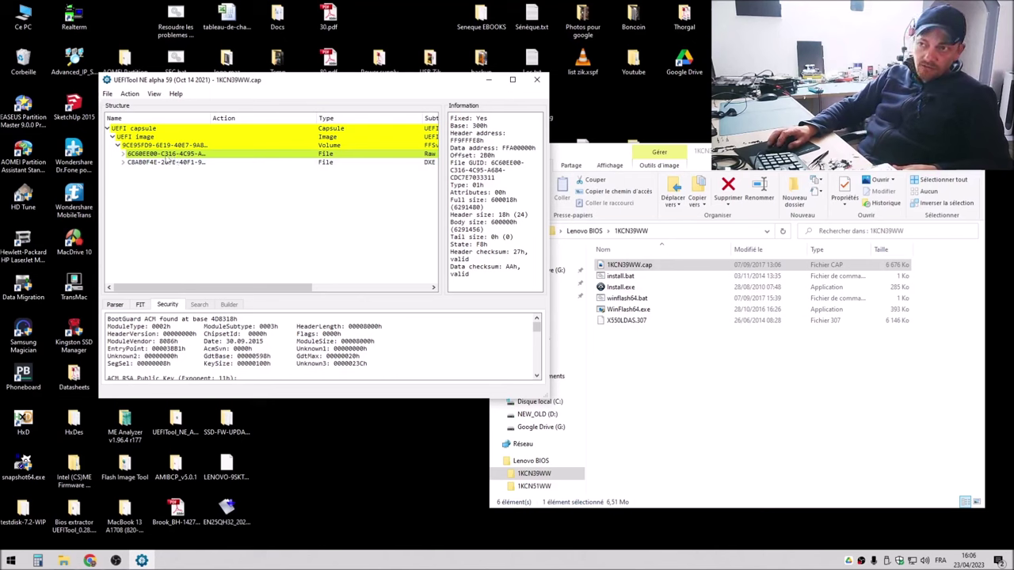
- Extract the 6C60EE00 file's body, saving it with a .bin extension instead of .raw
right_click(165, 157)
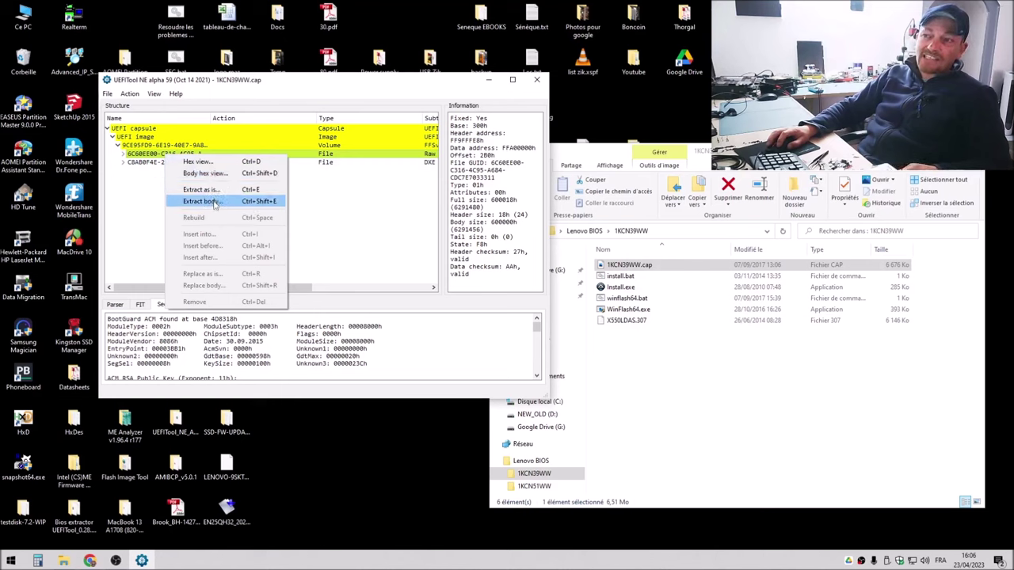
left_click(214, 205)
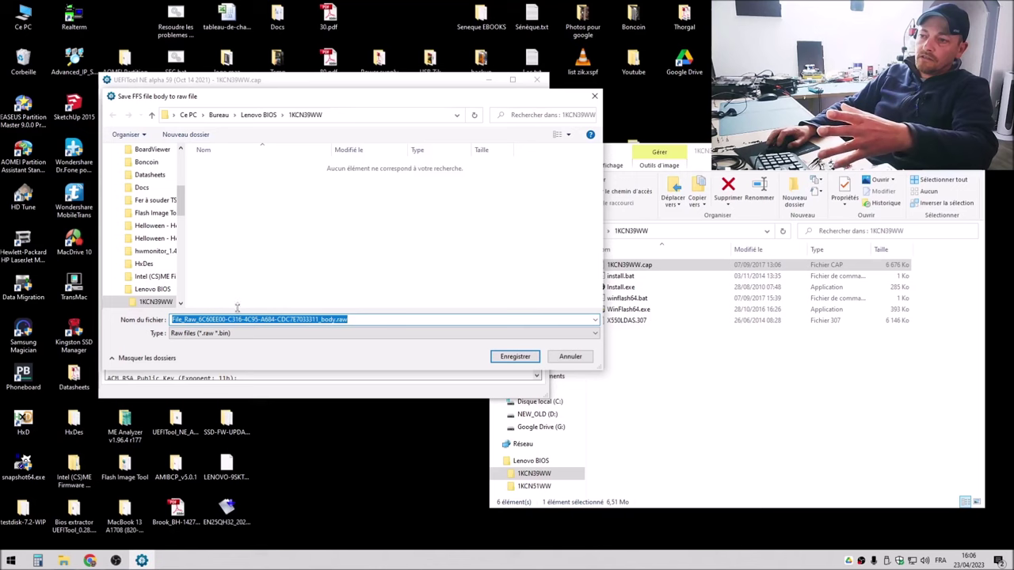
left_click(357, 320)
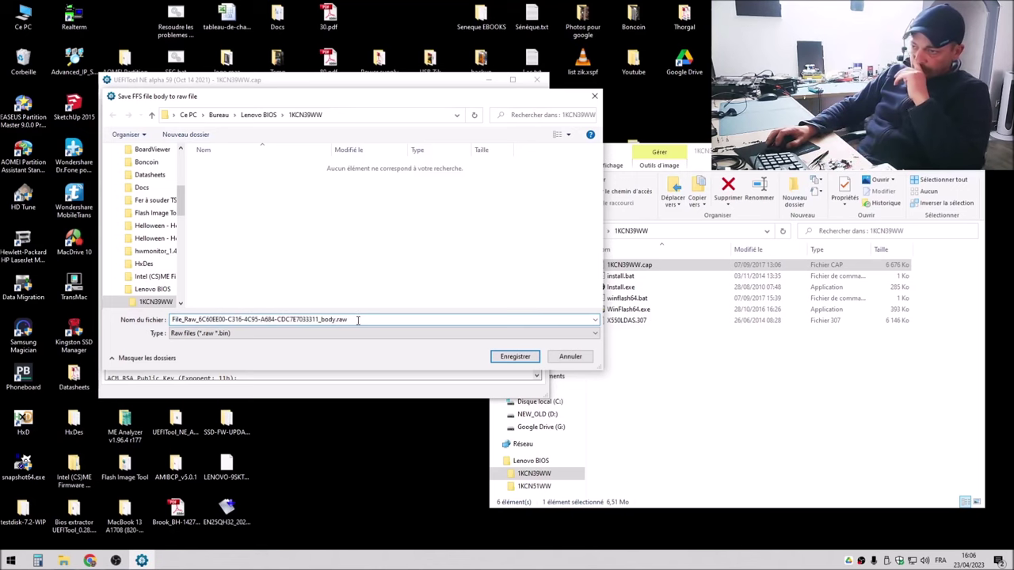
key("BackSpace")
key("BackSpace")
key("BackSpace")
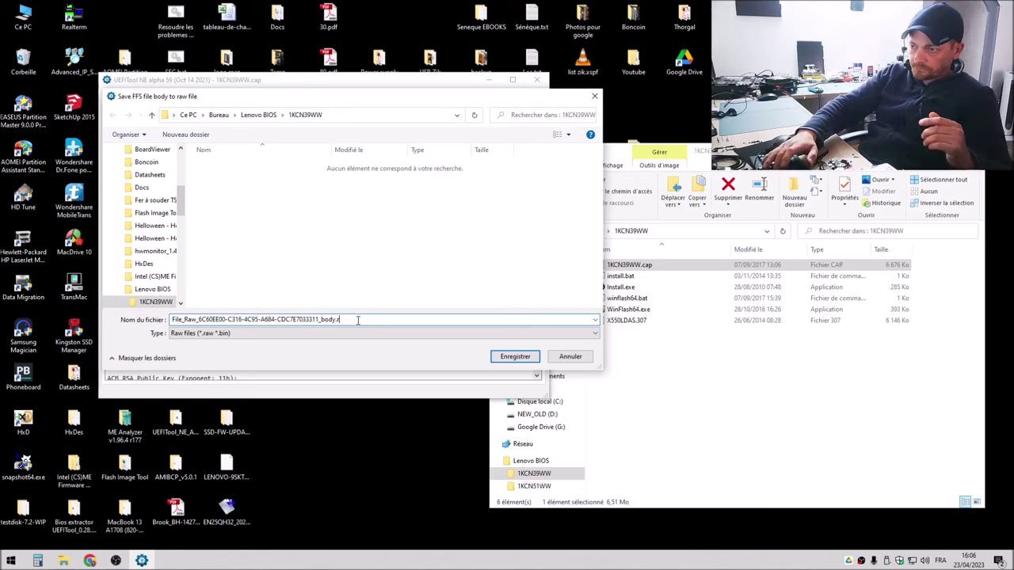
type("bin")
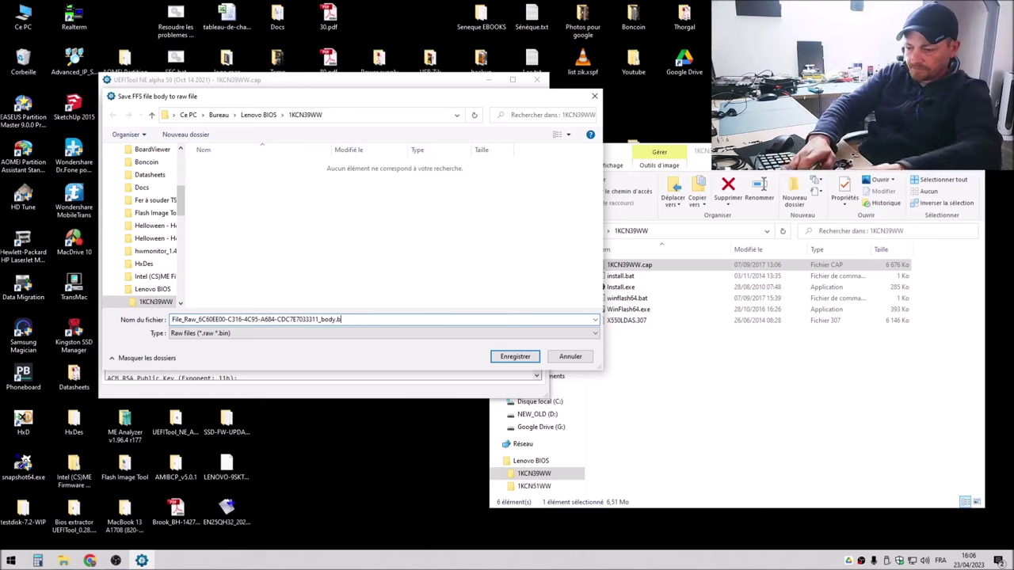
left_click(515, 357)
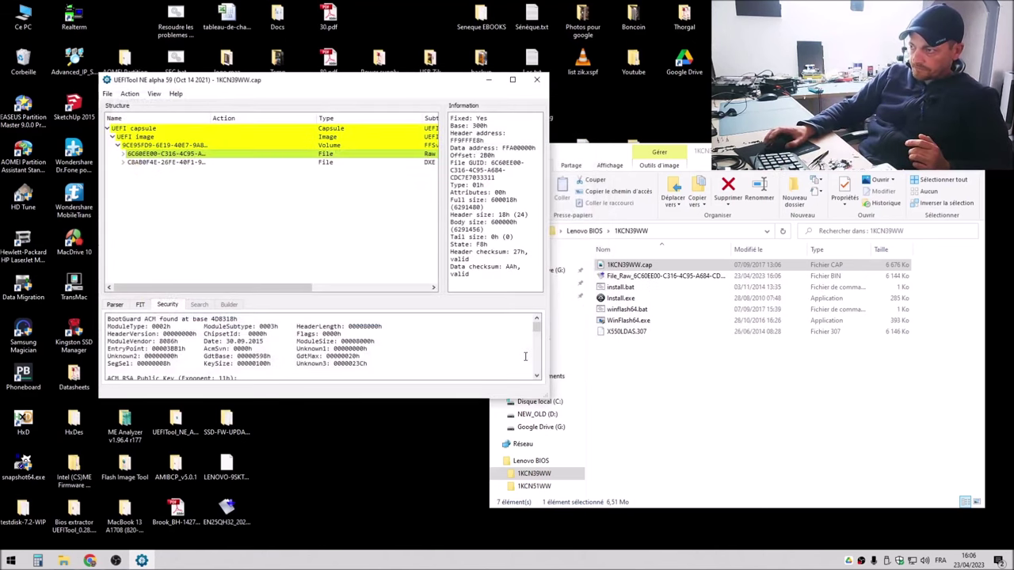
- Close UEFITool NE and shift the 1KCN39WW folder window slightly left
left_click(705, 282)
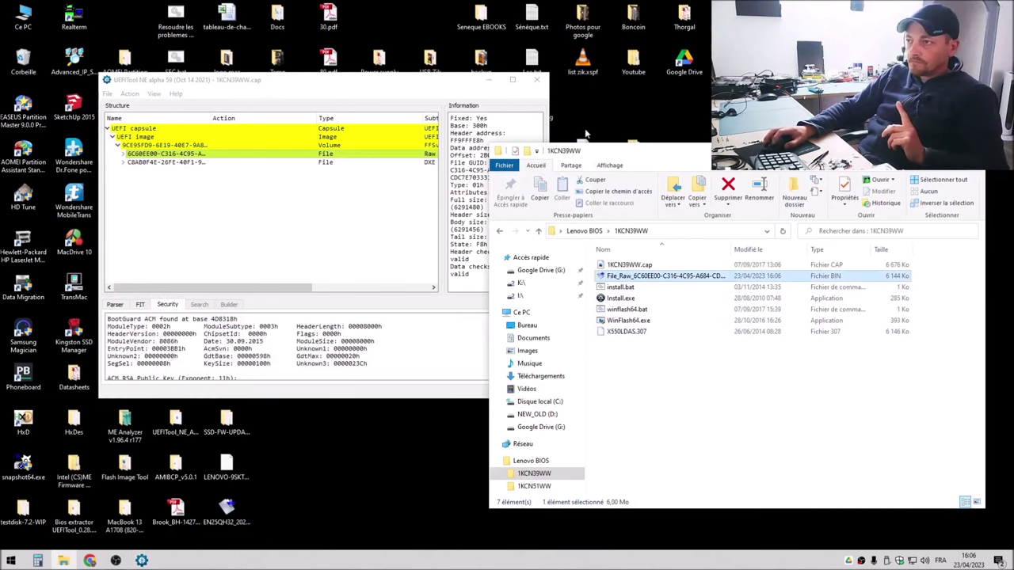
left_click(538, 82)
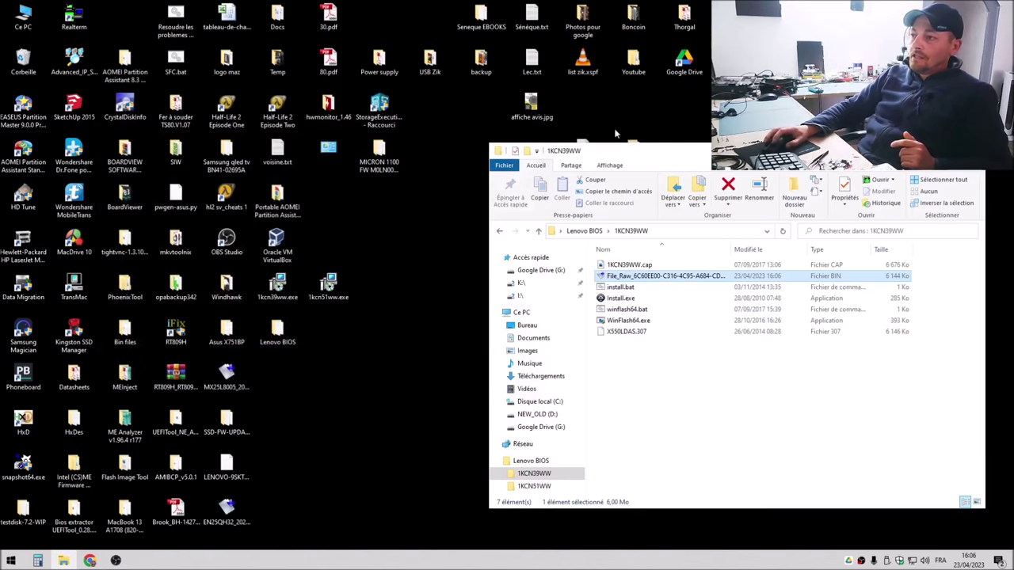
left_click_drag(719, 155, 666, 149)
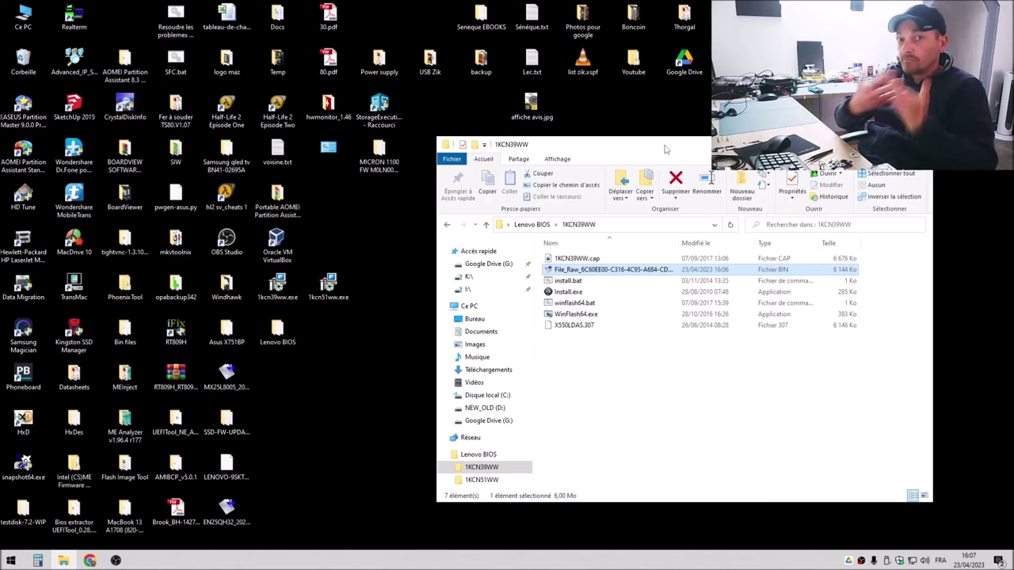
- Compare the 6 144 Ko extracted .bin size against the 6 676 Ko .cap capsule
left_click(736, 391)
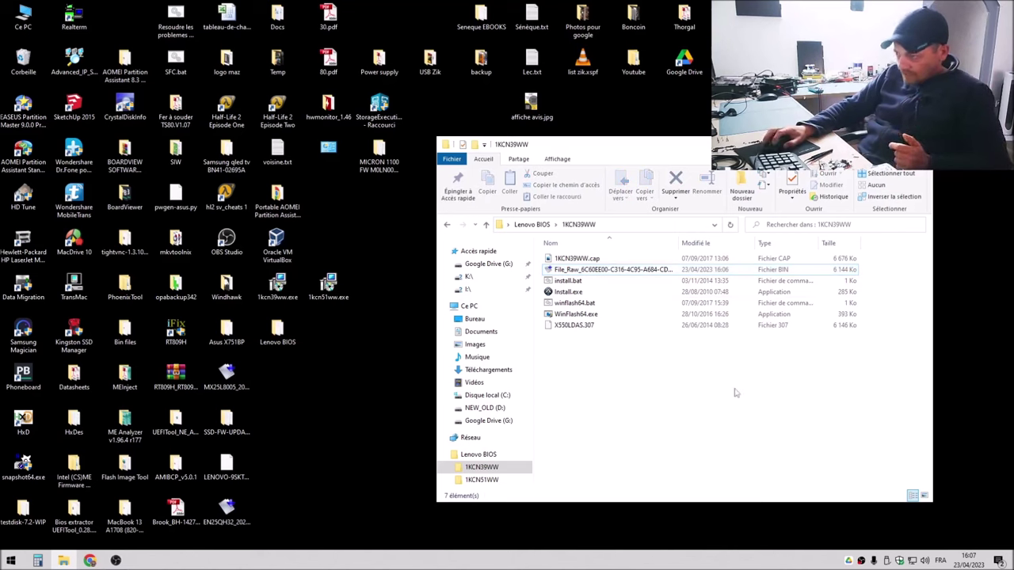
left_click(595, 270)
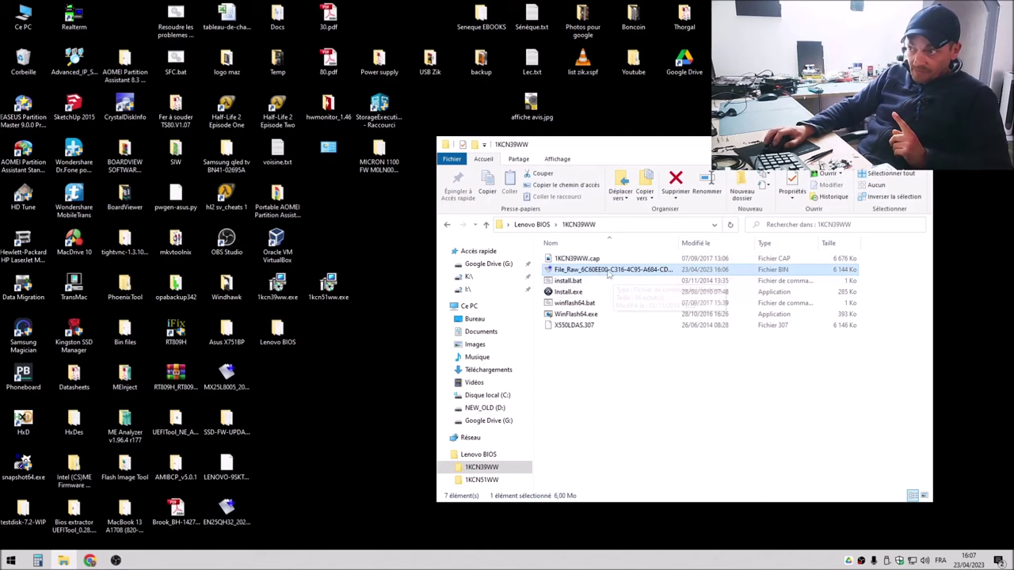
left_click(577, 258)
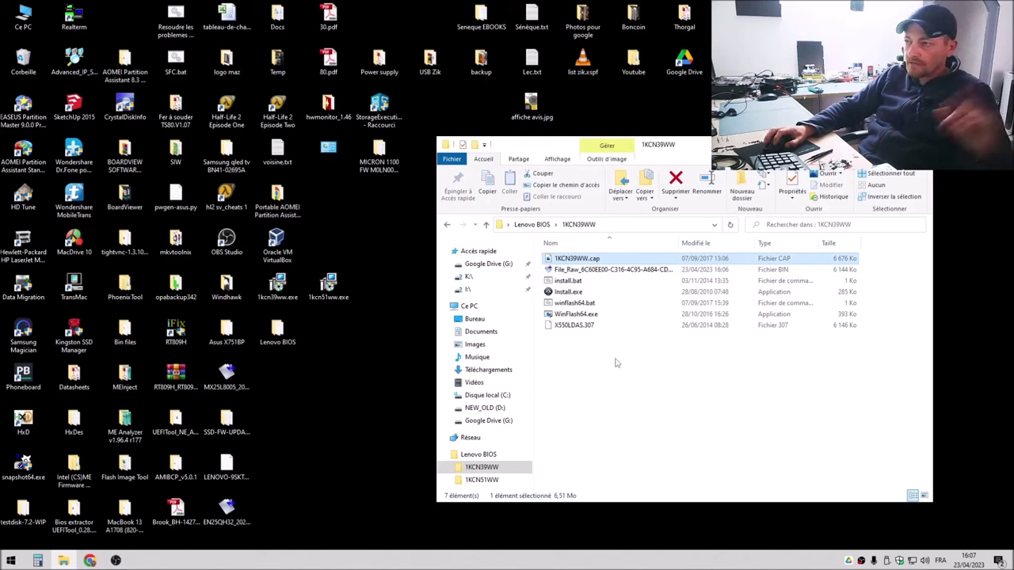
left_click(589, 271)
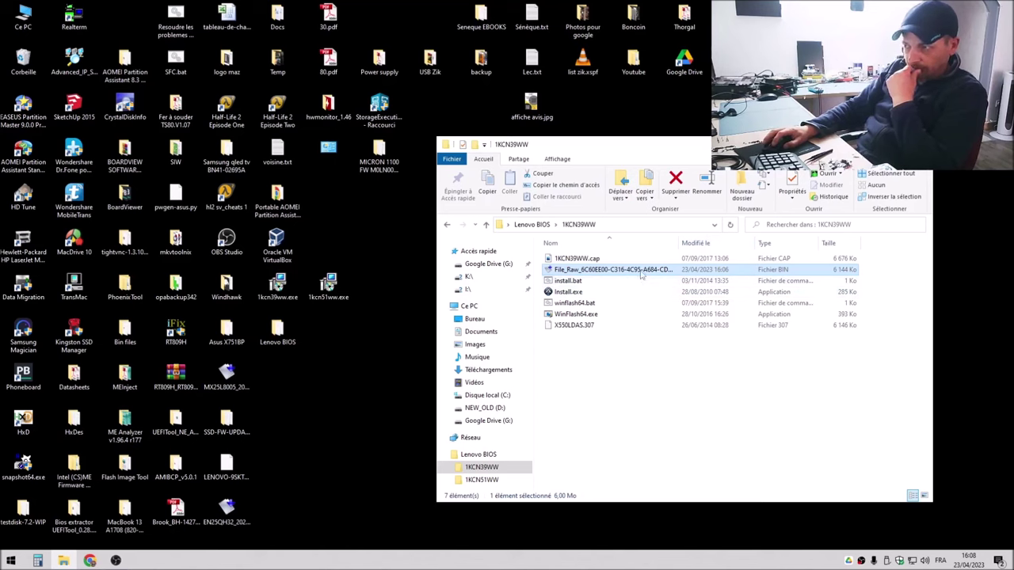
left_click(650, 380)
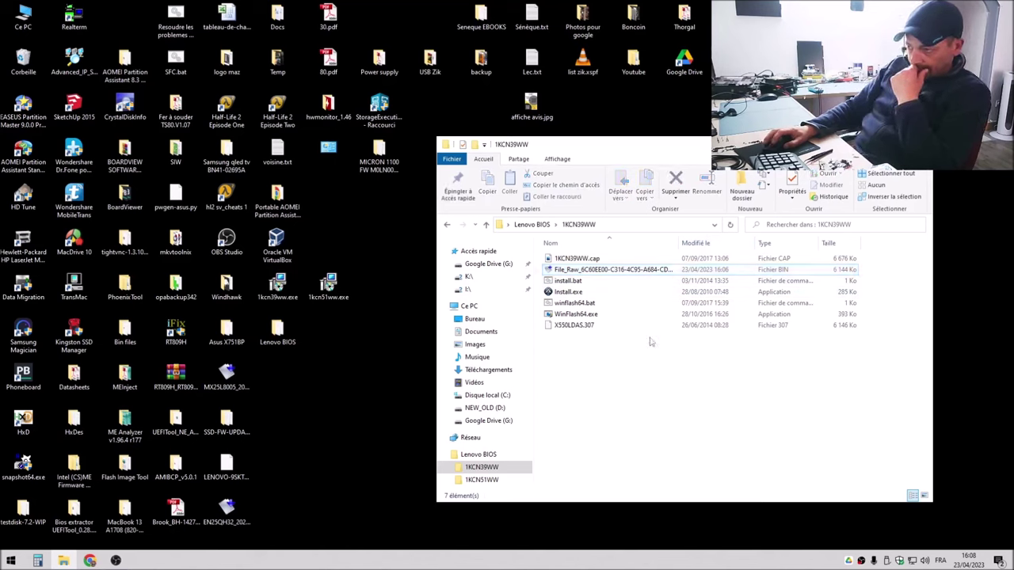
left_click(628, 269)
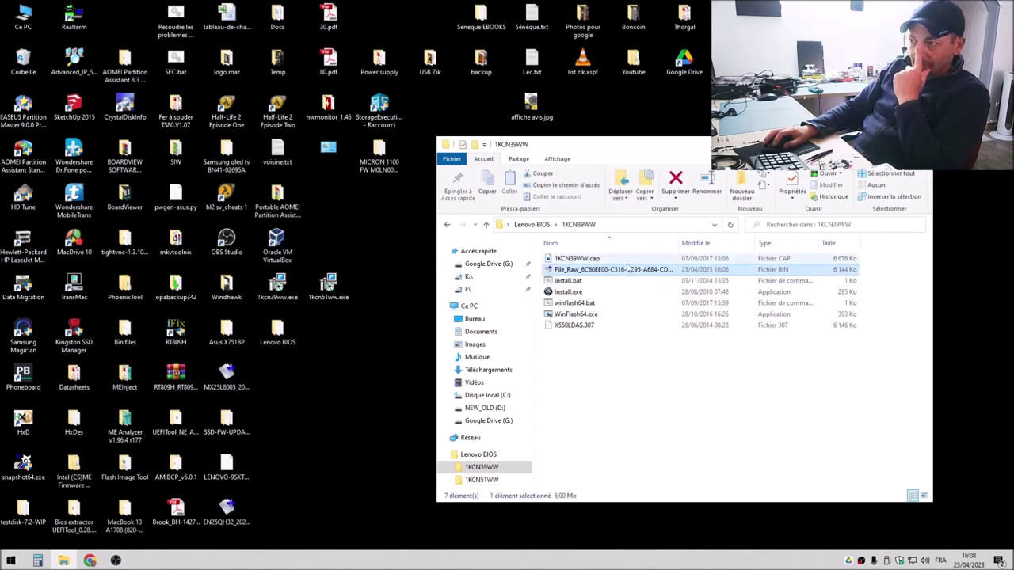
key("Up")
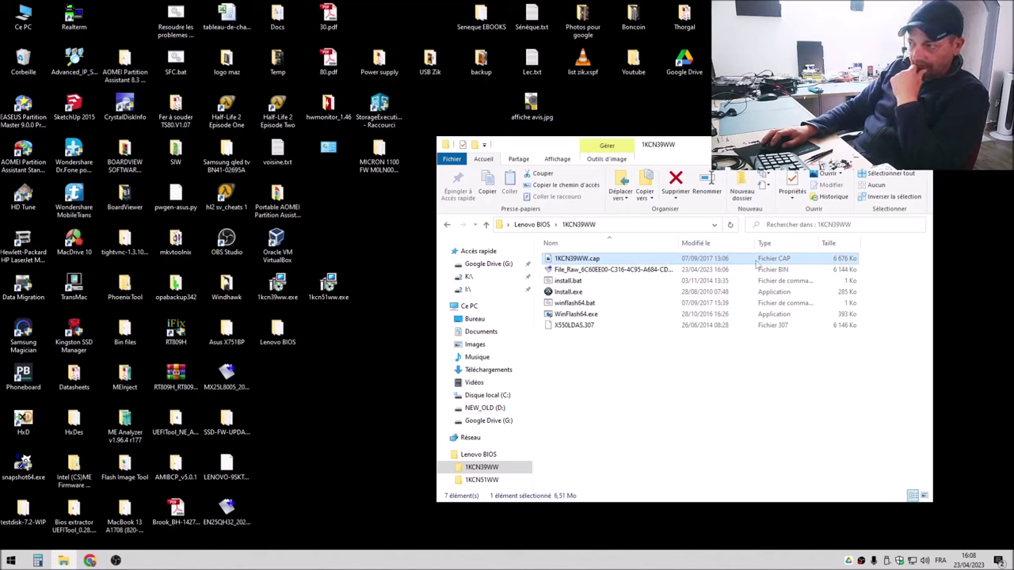
left_click(577, 270)
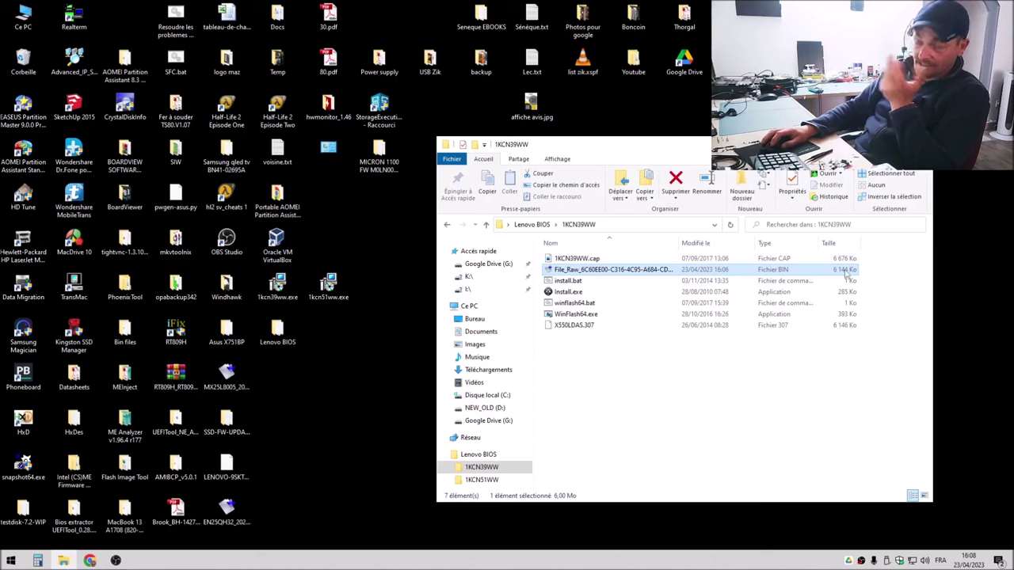
left_click(826, 379)
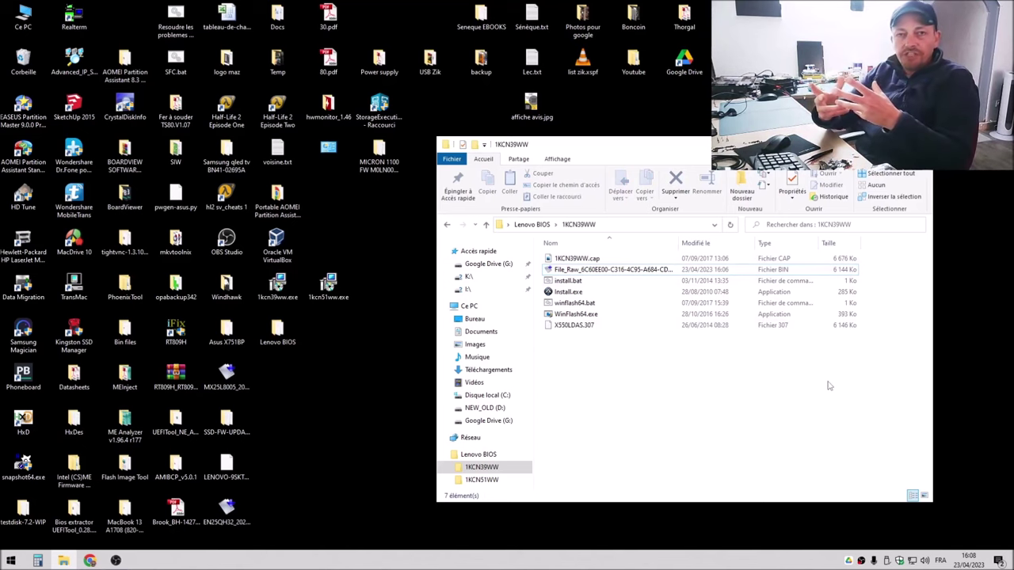
left_click(22, 420)
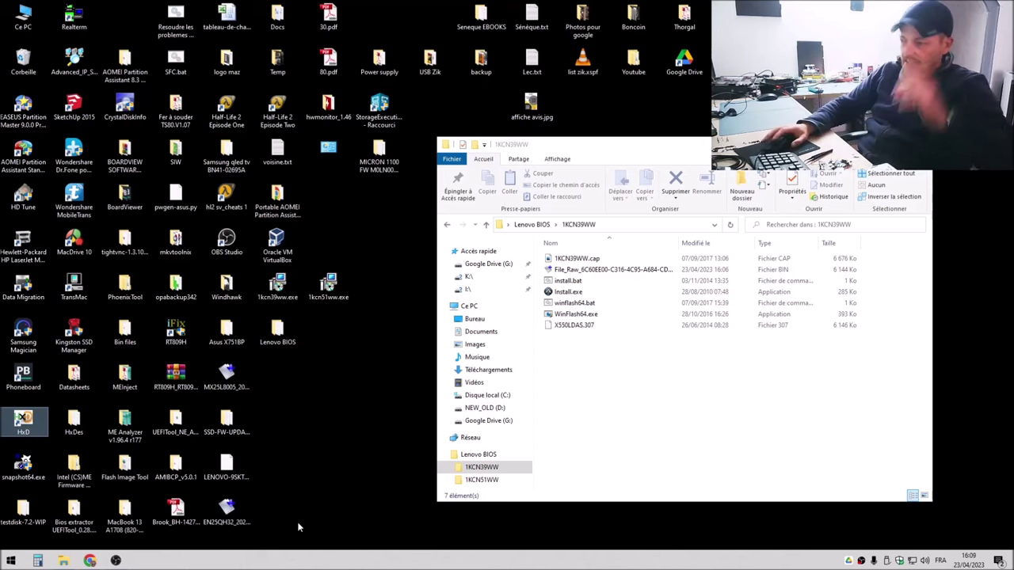
- Launch HxD, place it beside the folder window, and drop File_Raw_6C60EE00...body.bin into it
double_click(27, 424)
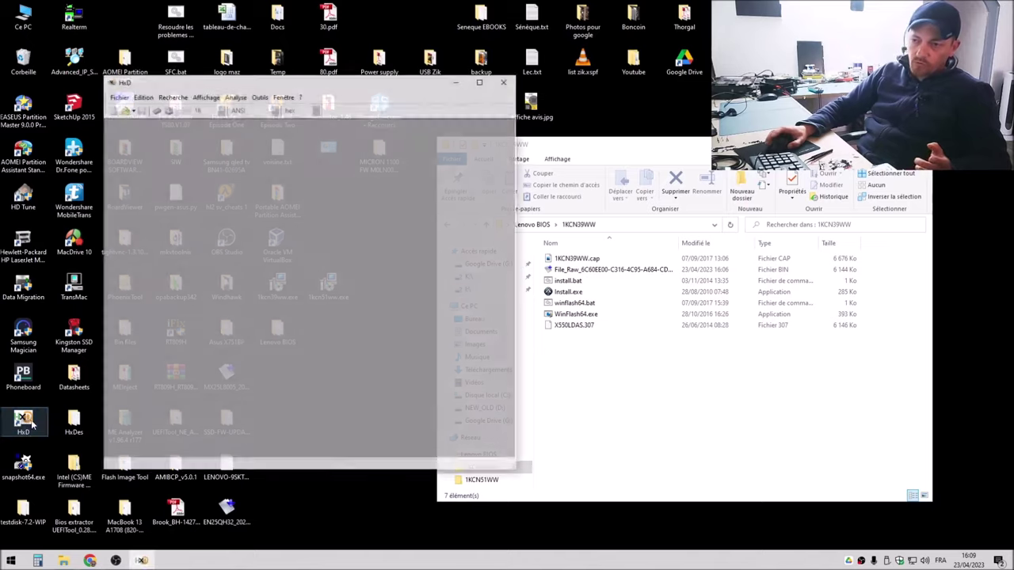
left_click_drag(367, 87, 292, 70)
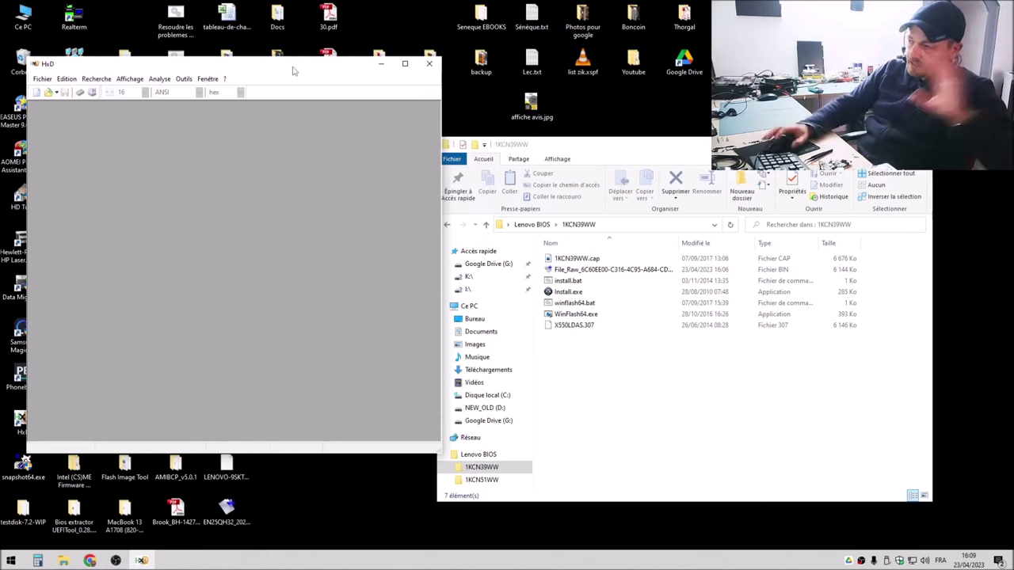
left_click_drag(792, 144, 844, 119)
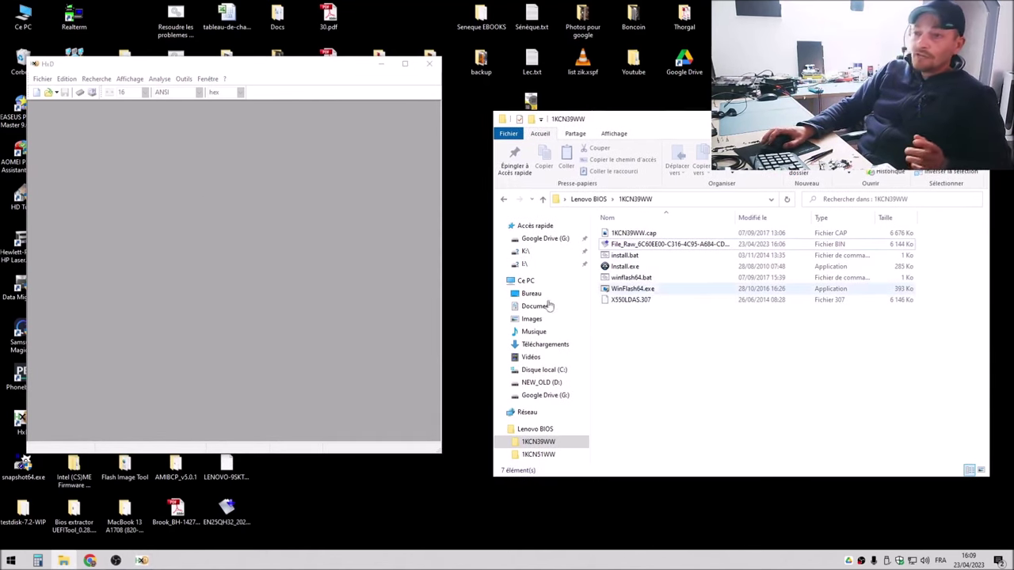
left_click(630, 245)
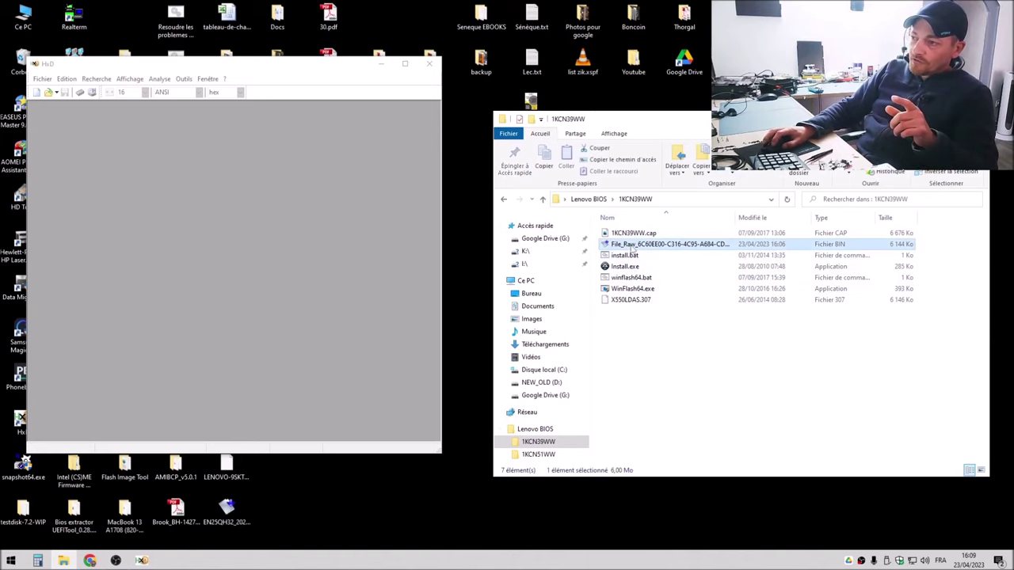
left_click_drag(630, 245, 290, 233)
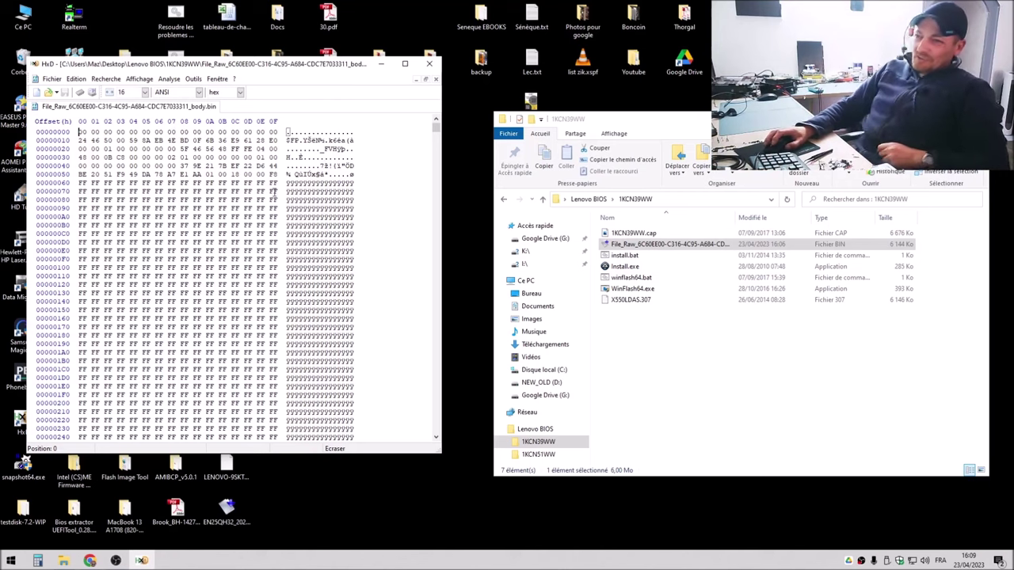
- Select the FF byte block from offset 252 to 2EE in the body .bin and delete it
scroll(322, 181, "down", 3)
scroll(322, 182, "down", 7)
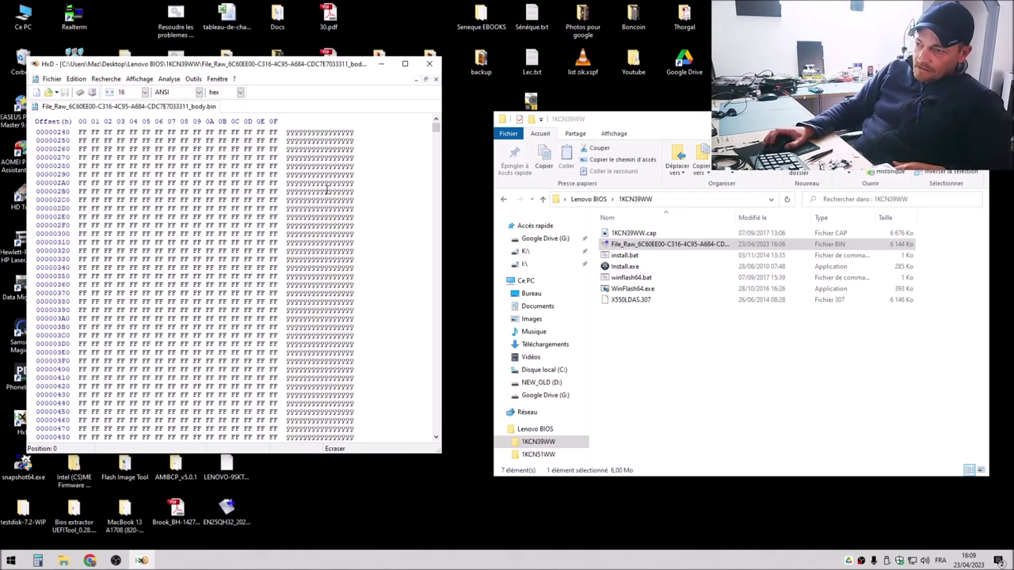
left_click_drag(346, 217, 289, 141)
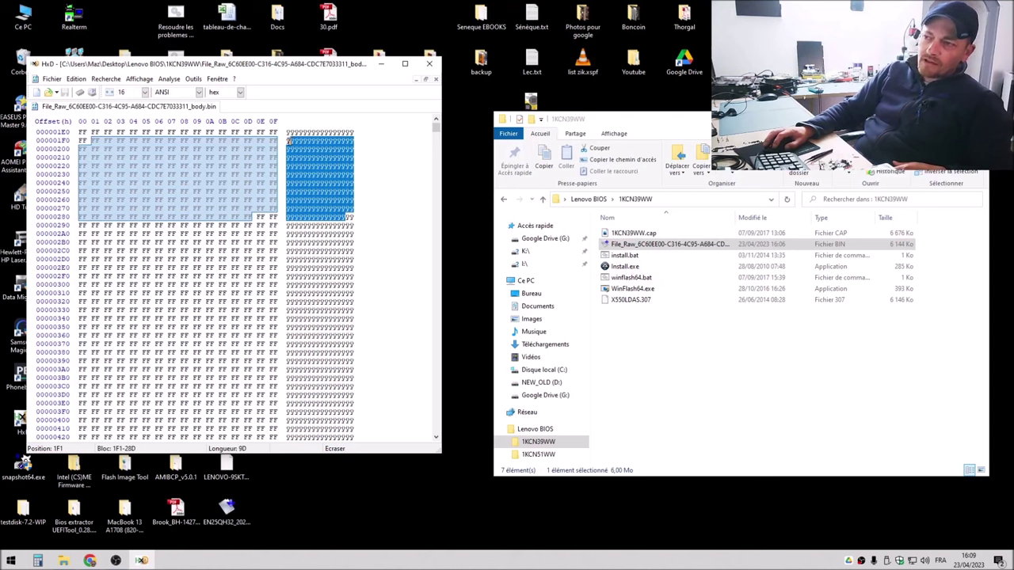
left_click(295, 191)
left_click_drag(295, 191, 344, 260)
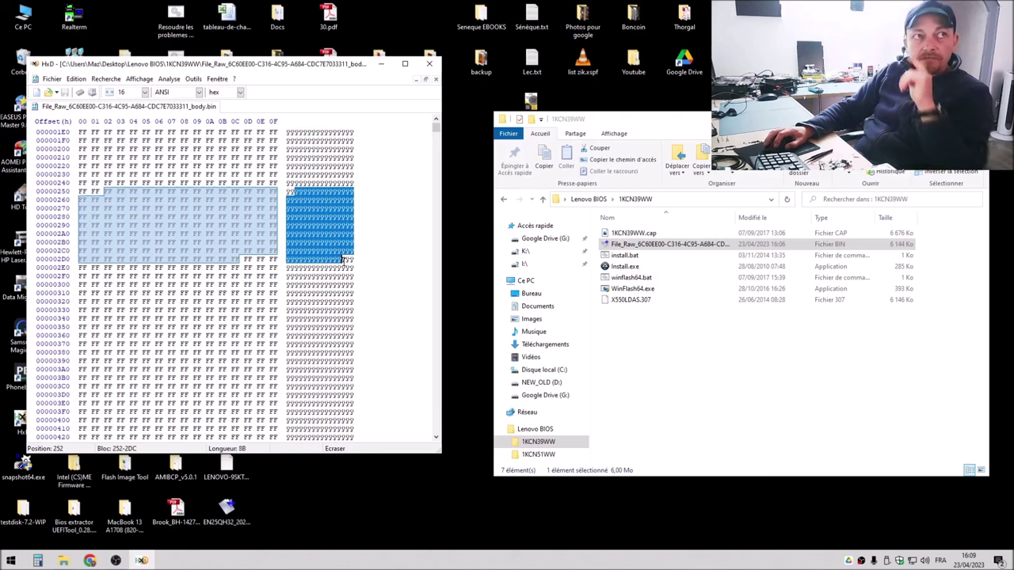
left_click_drag(344, 260, 351, 269)
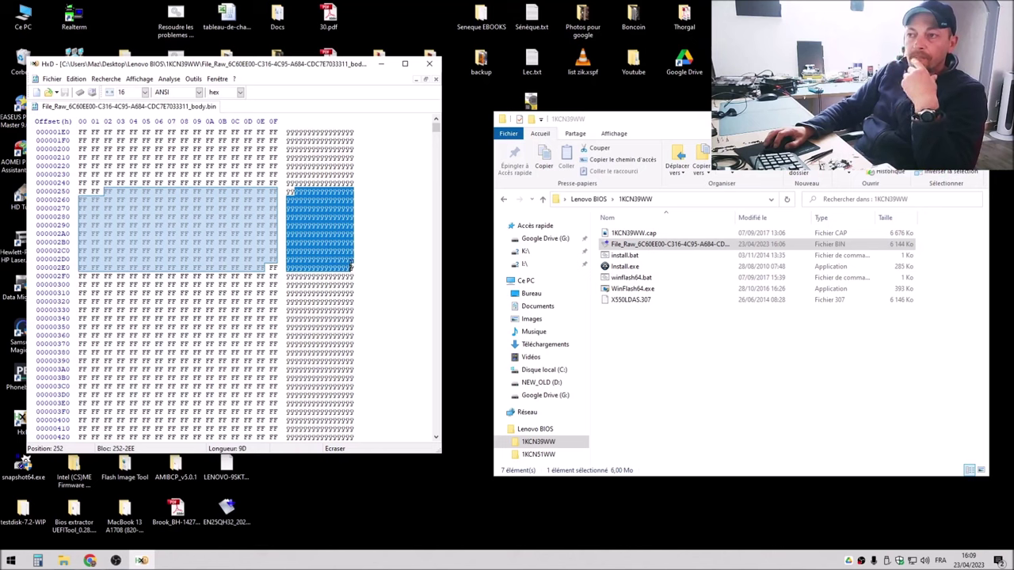
left_click_drag(351, 268, 355, 269)
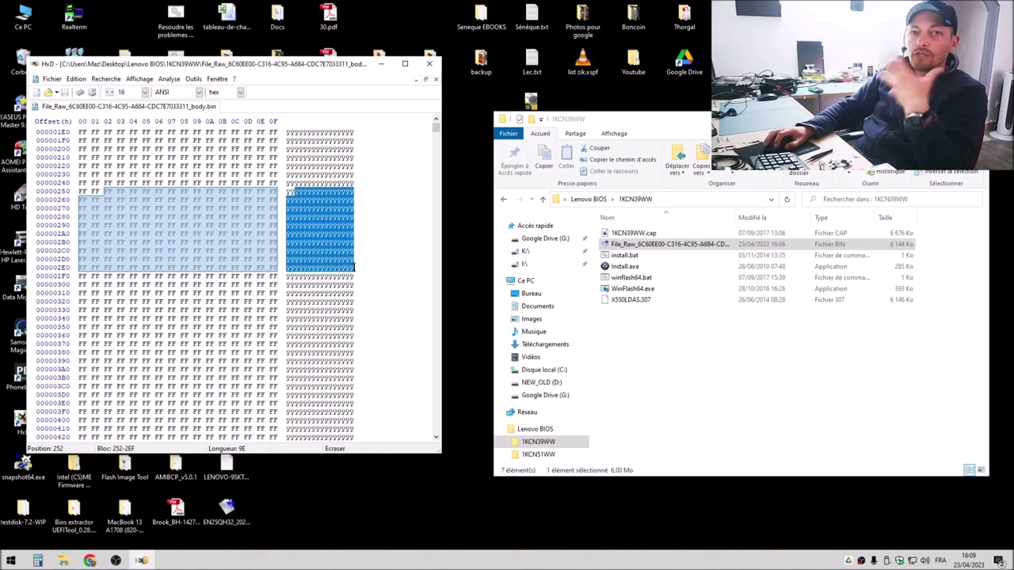
left_click_drag(355, 269, 351, 268)
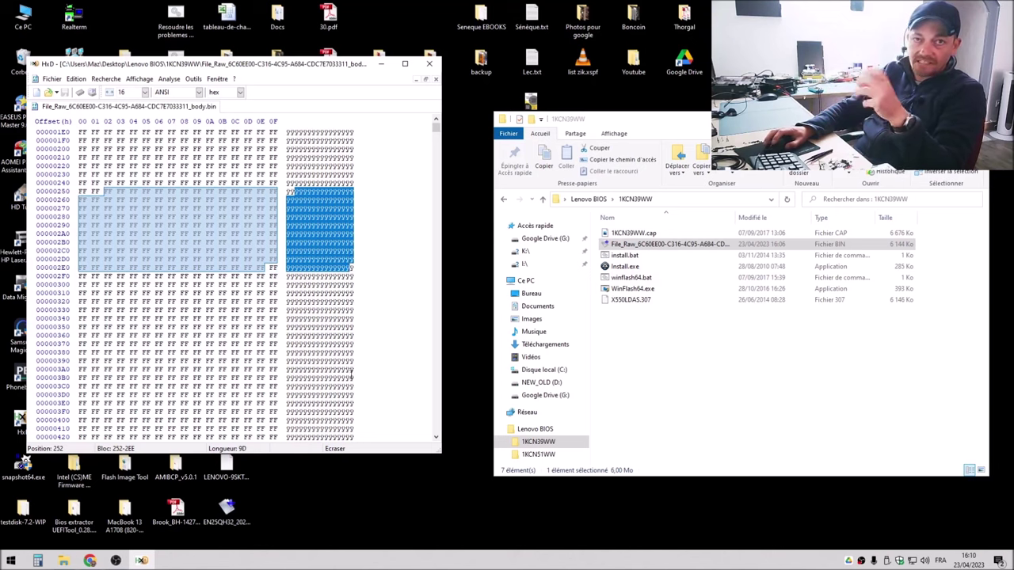
key("Delete")
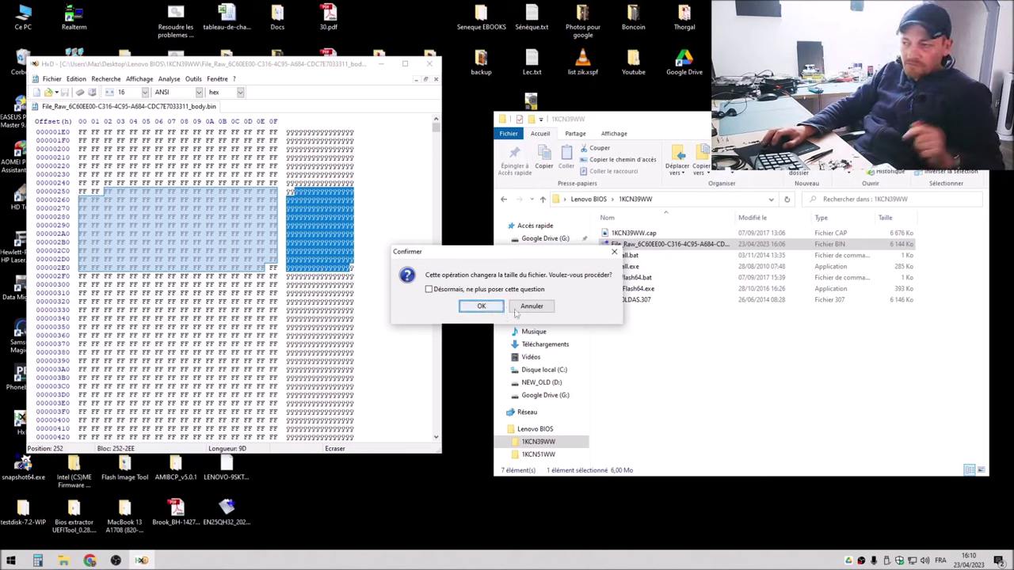
- Cancel the size-changing deletion and clear the byte selection at the start of the body .bin
left_click(539, 309)
right_click(248, 225)
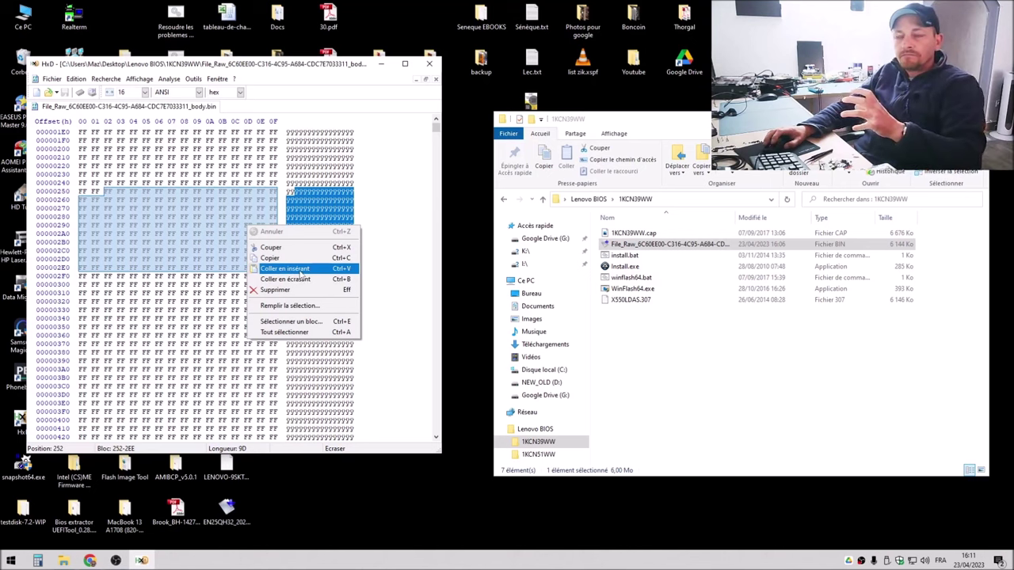
left_click(301, 279)
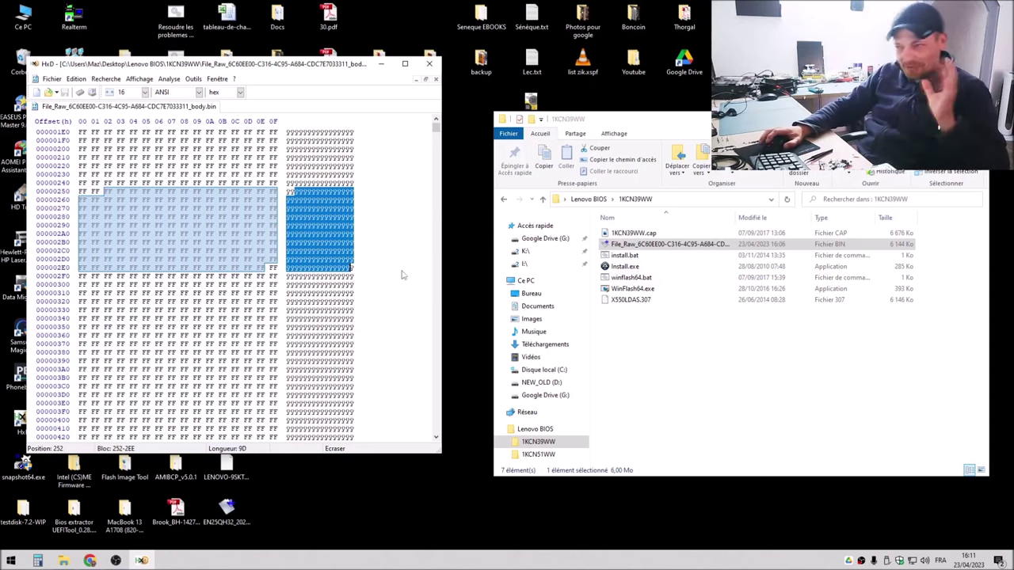
scroll(319, 264, "up", 6)
scroll(341, 200, "up", 4)
left_click(343, 200)
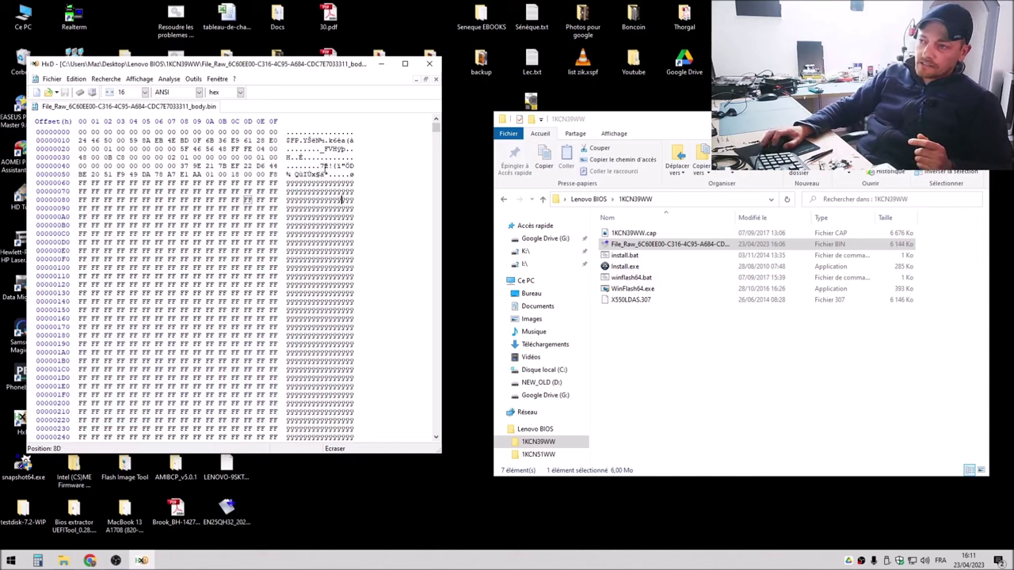
- Begin dragging the 1KCN39WW.cap capsule from Explorer toward HxD
scroll(316, 222, "down", 20)
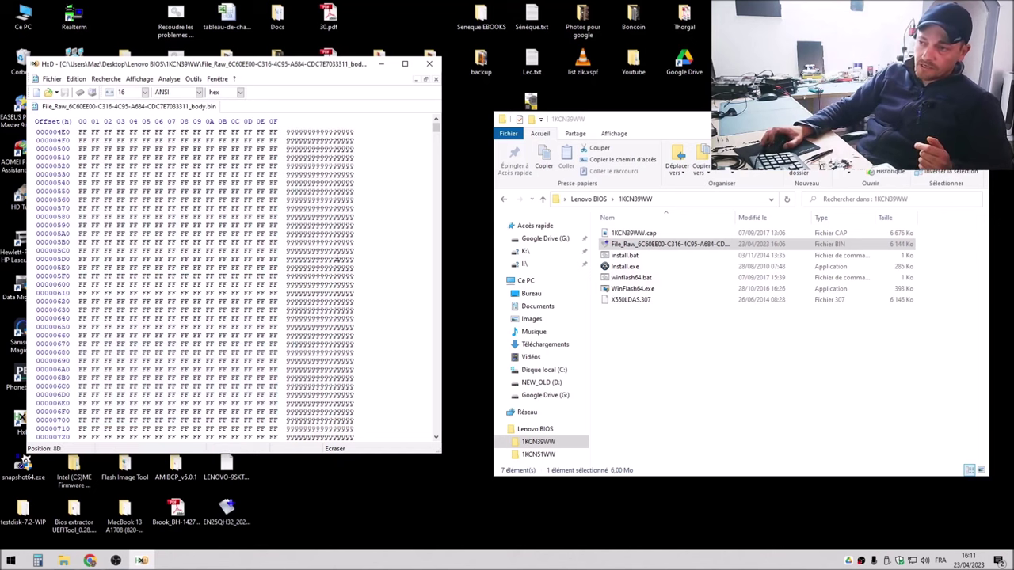
scroll(315, 290, "up", 16)
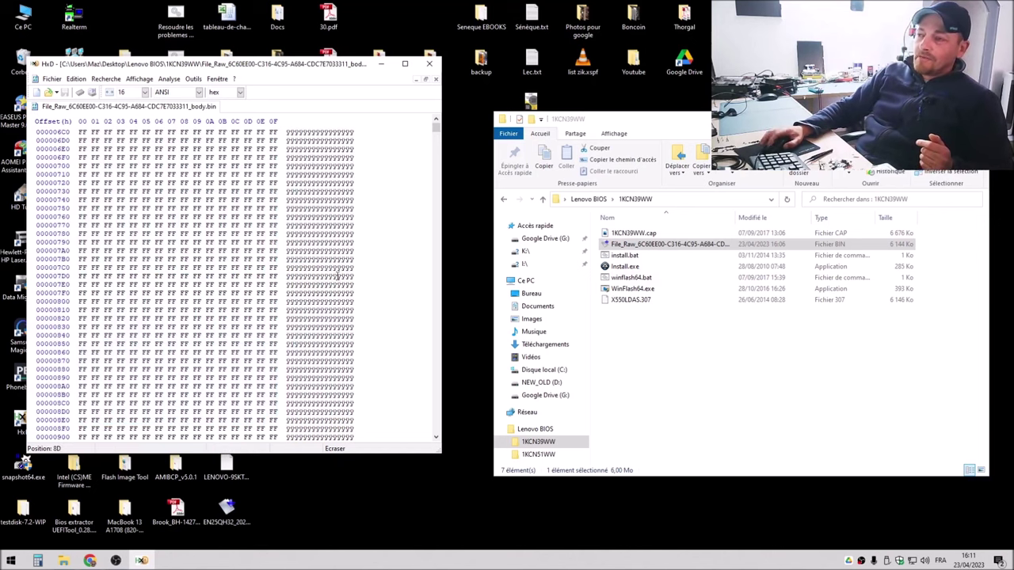
left_click_drag(440, 129, 437, 120)
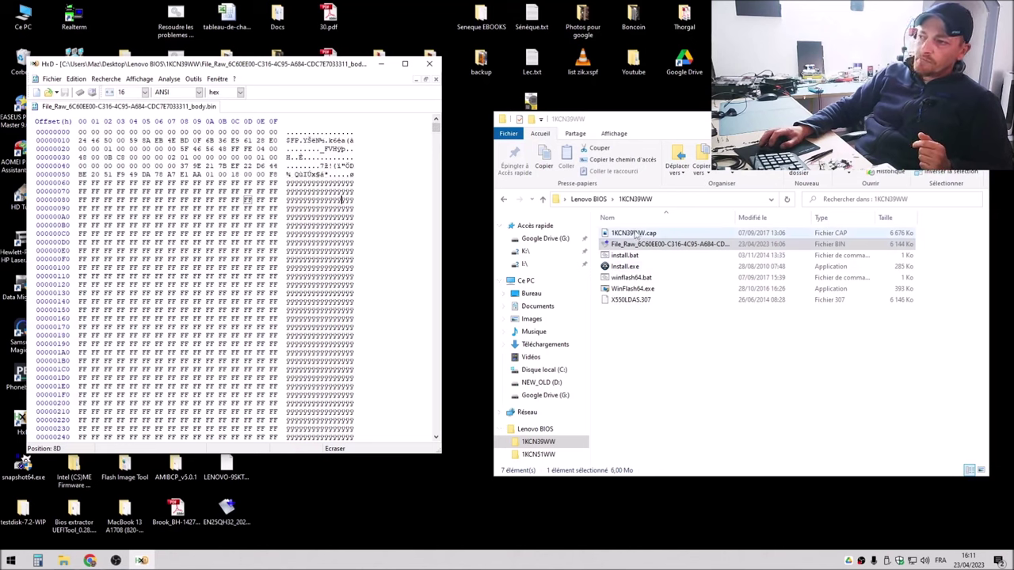
left_click_drag(634, 234, 404, 266)
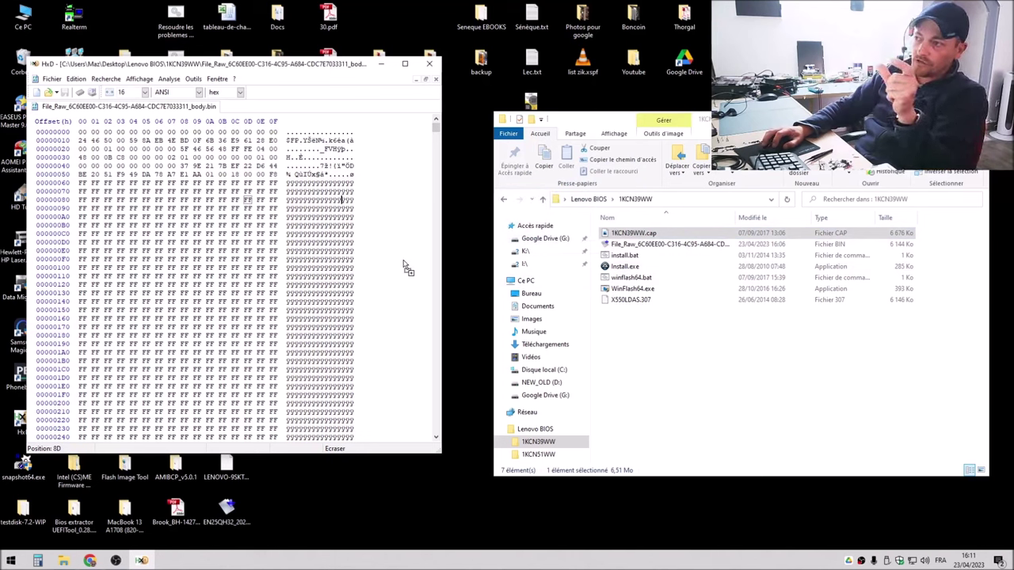
- Open 1KCN39WW.cap in HxD and inspect its header bytes from offset 0 to 18F
left_click_drag(404, 266, 404, 266)
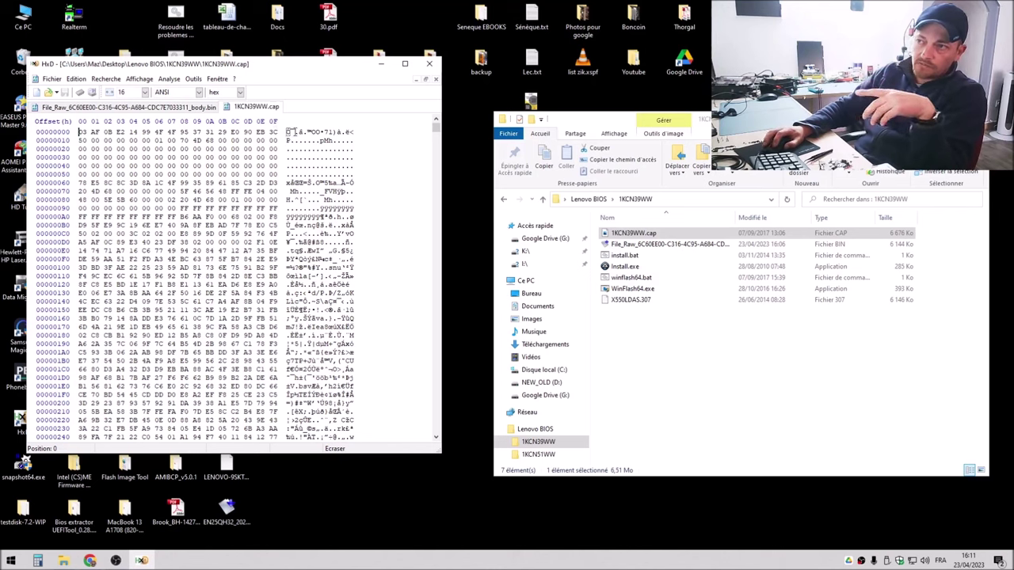
left_click_drag(287, 132, 369, 412)
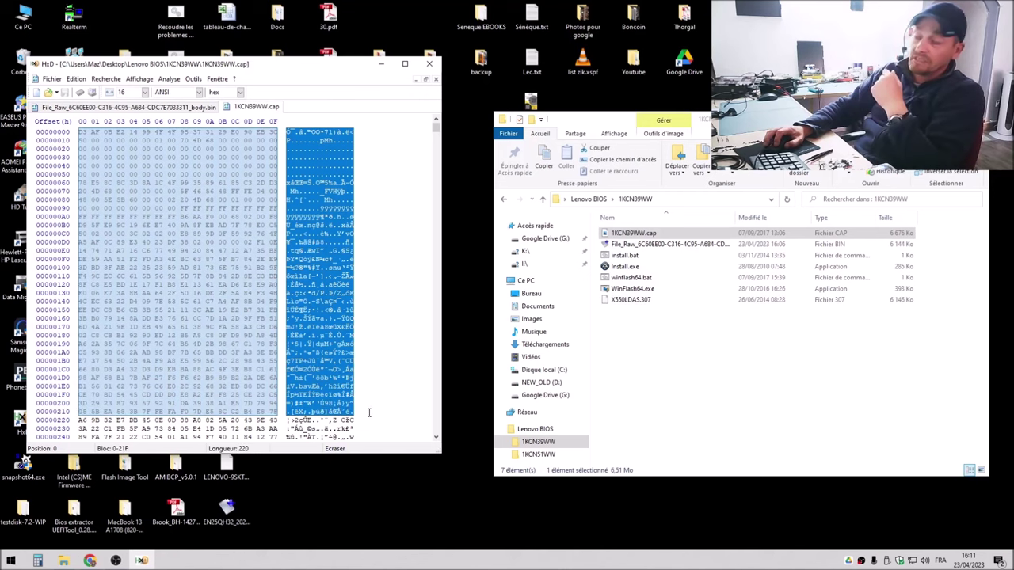
left_click_drag(369, 412, 364, 166)
left_click(321, 141)
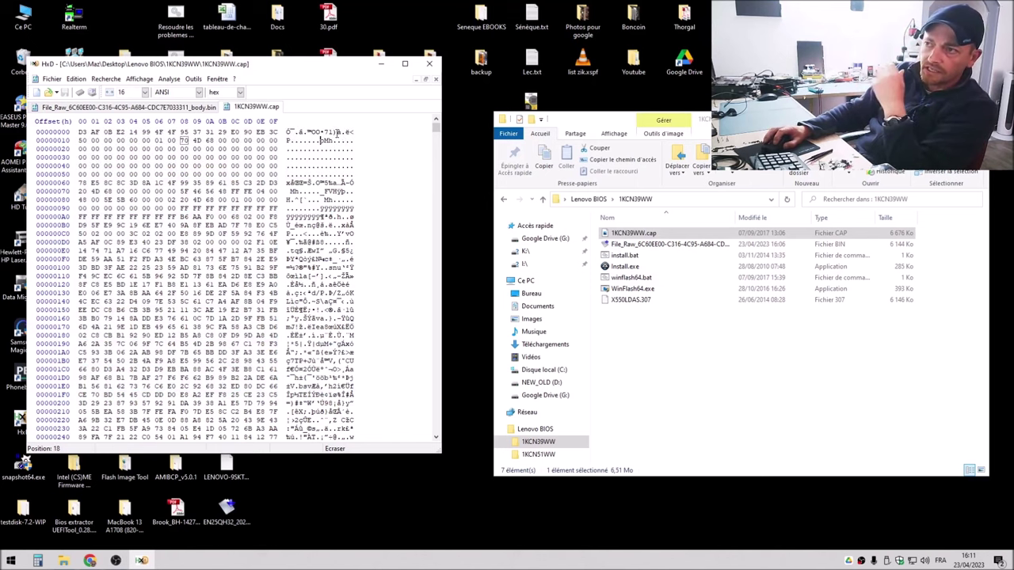
- Compare the body .bin tab against the capsule, then close the 1KCN39WW.cap tab
left_click(166, 108)
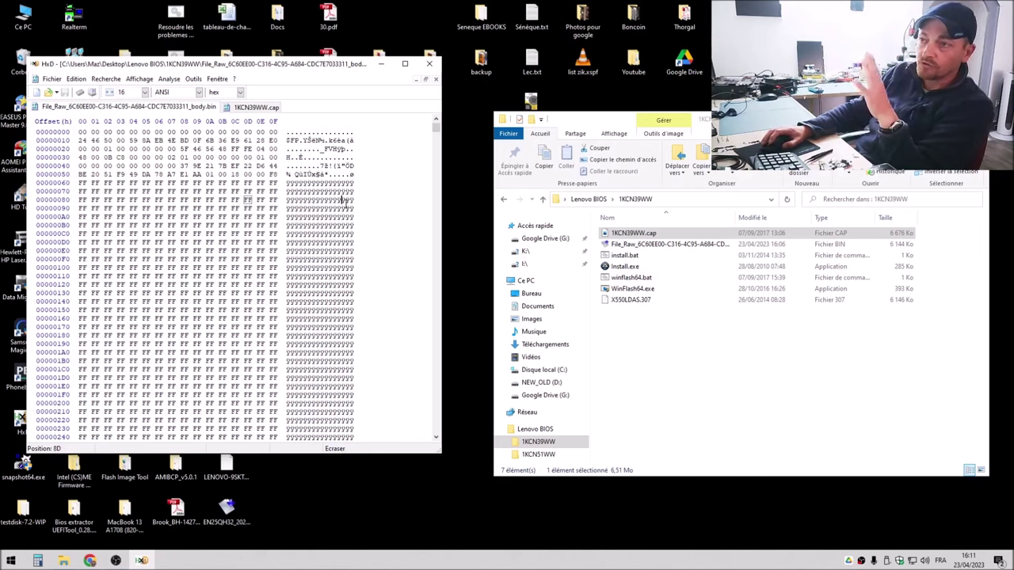
left_click(254, 108)
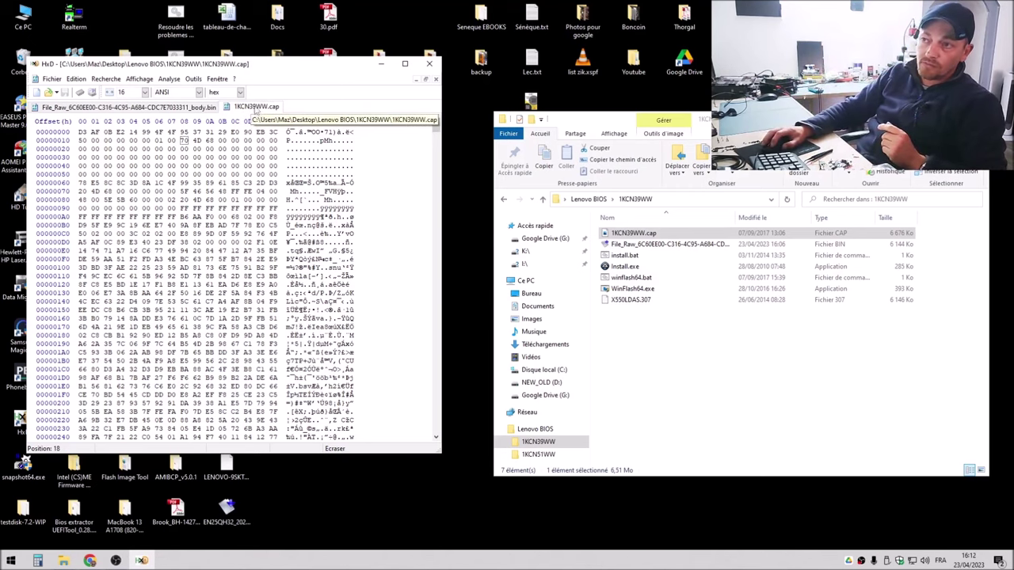
right_click(254, 109)
left_click(279, 115)
- Close the HxD hex editor, leaving the BIOS files folder in view
left_click(637, 233)
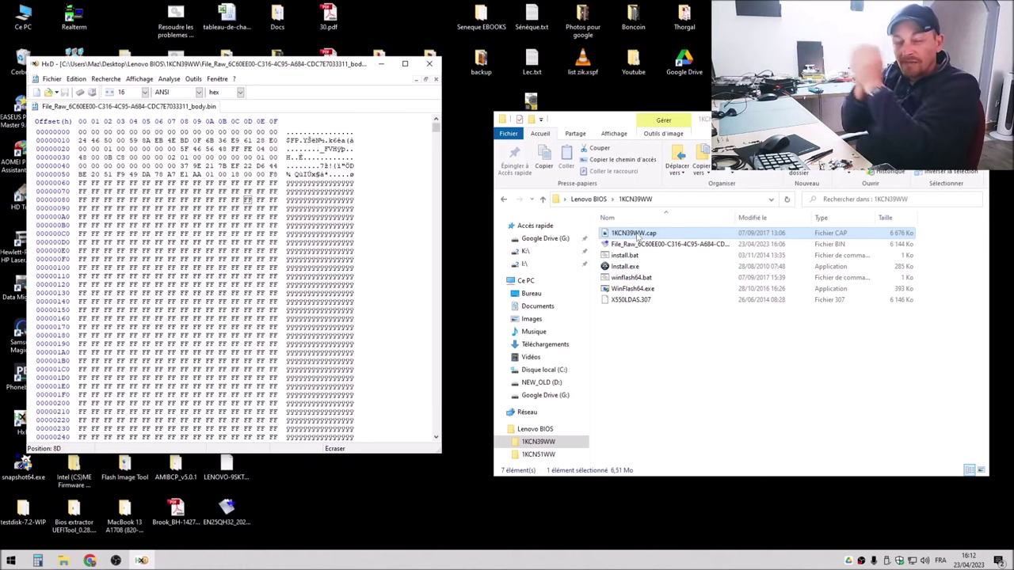
left_click(546, 103)
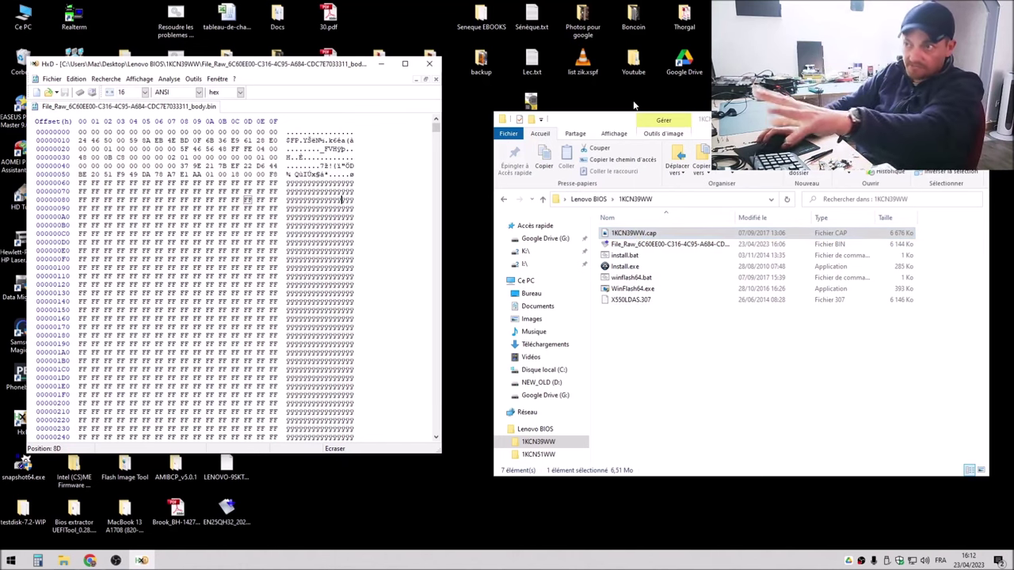
left_click(429, 60)
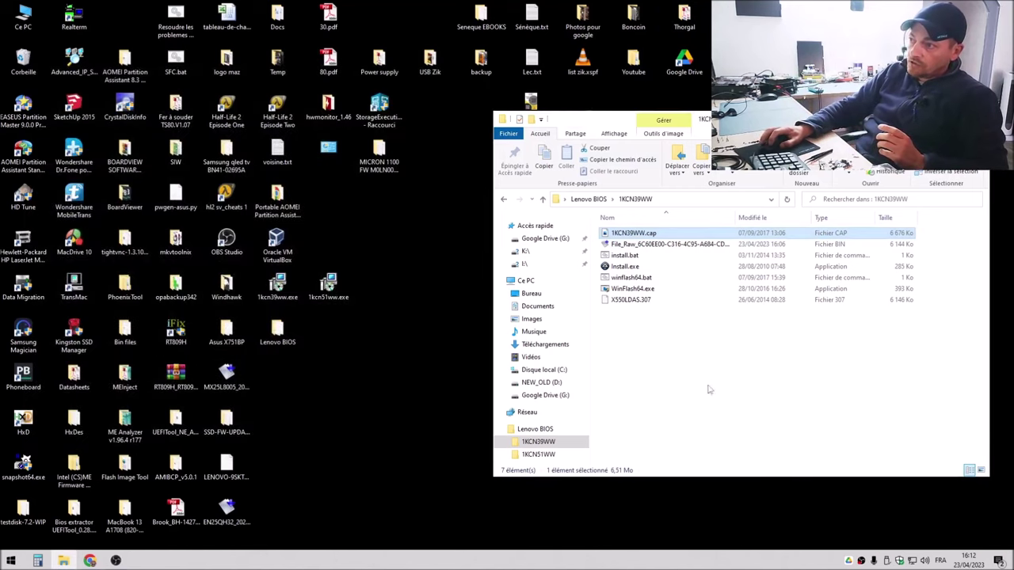
- Go up to the Lenovo BIOS folder and select the 8 MB OK 1KCN51WW W25Q64BV .BIN dump
left_click(669, 246)
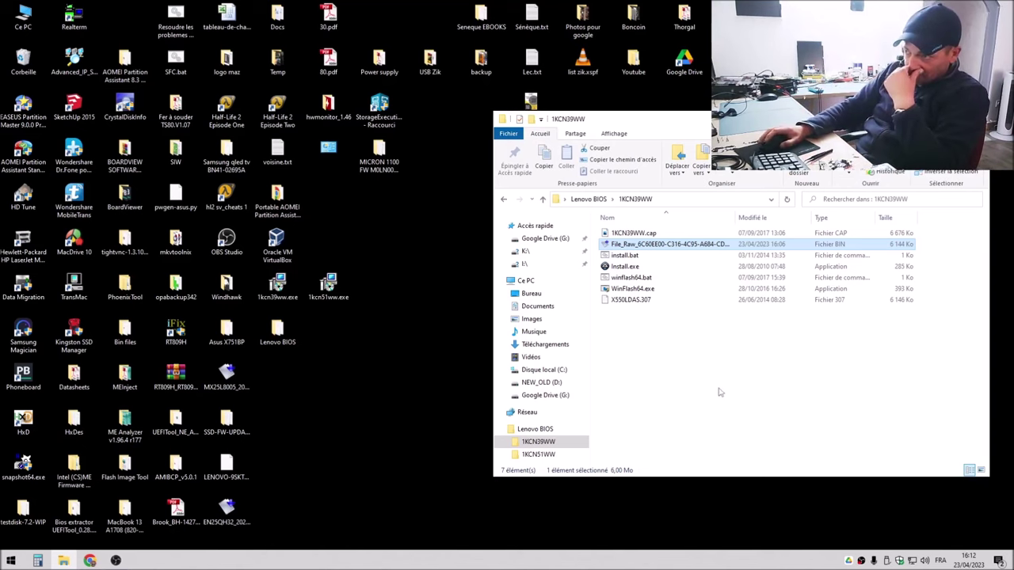
left_click(718, 394)
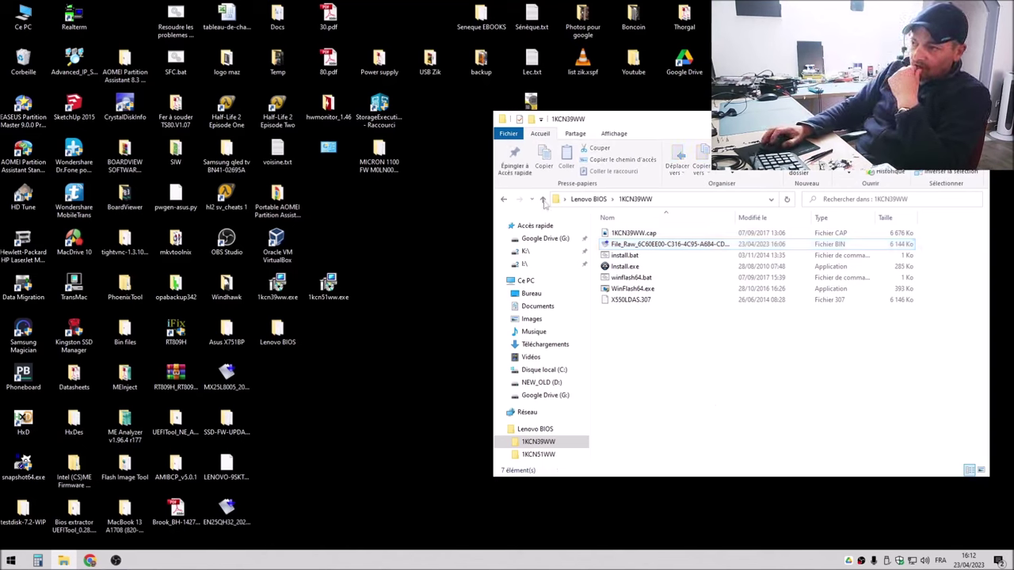
left_click(544, 199)
left_click(634, 259)
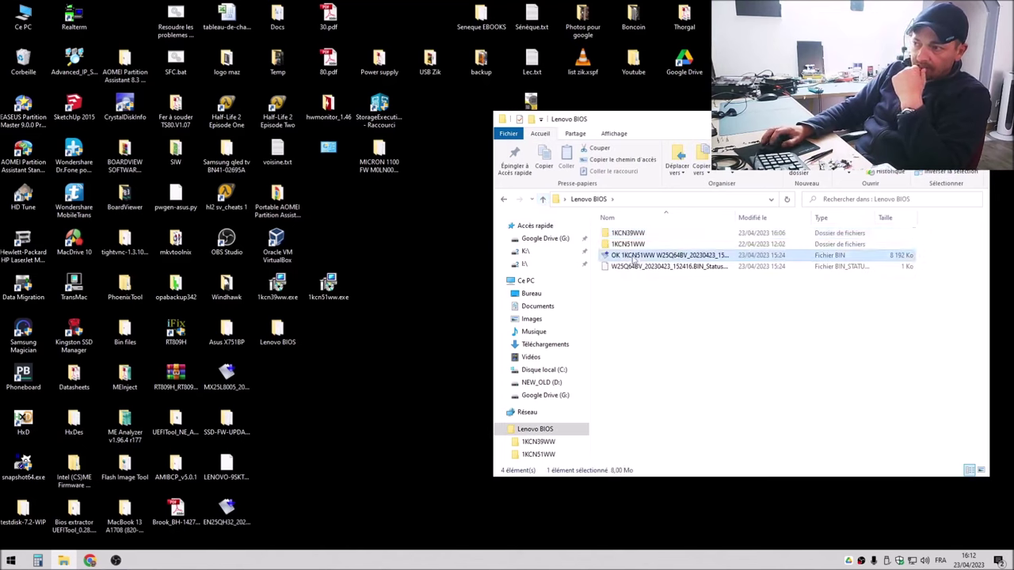
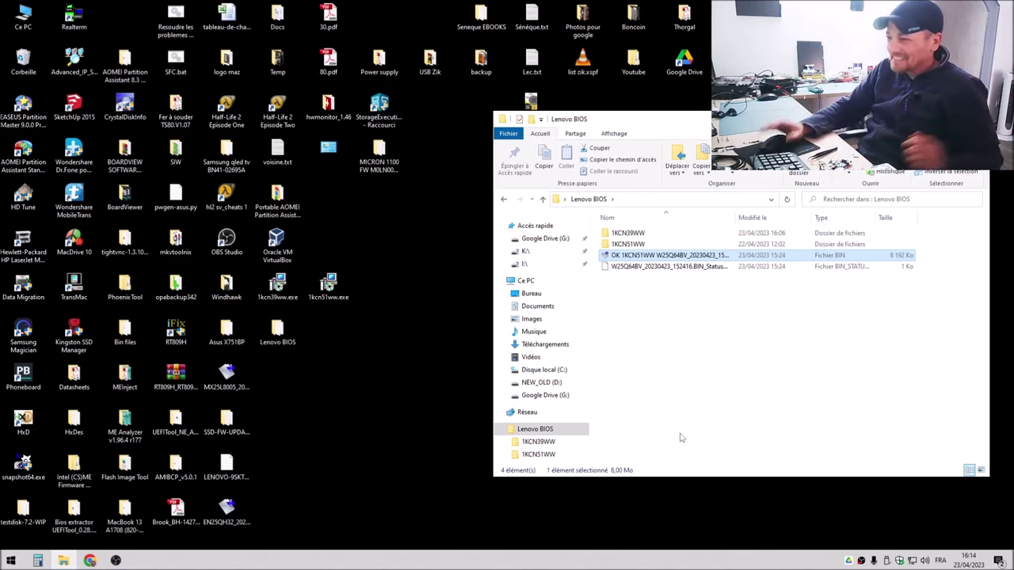
- Select the OK 1KCN51WW dump in Lenovo BIOS and open the ME Analyzer v1.96.4 r177 folder
left_click(683, 342)
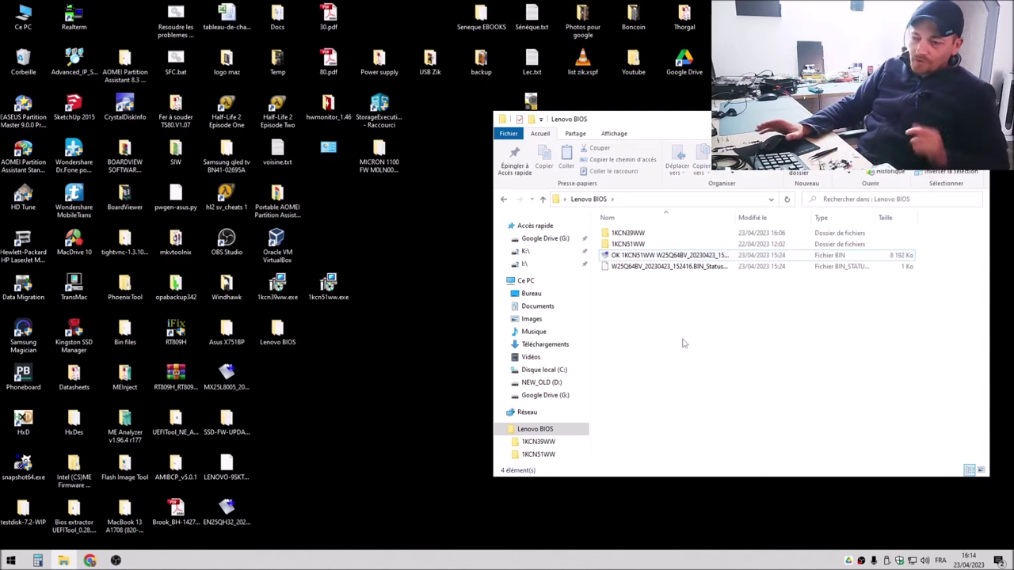
left_click_drag(650, 119, 666, 179)
left_click(678, 315)
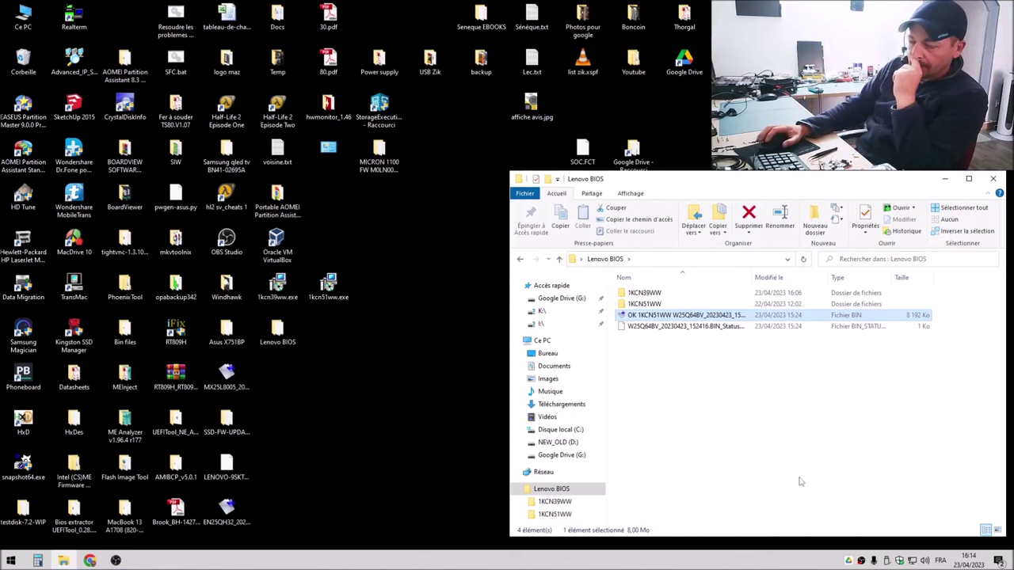
left_click(120, 429)
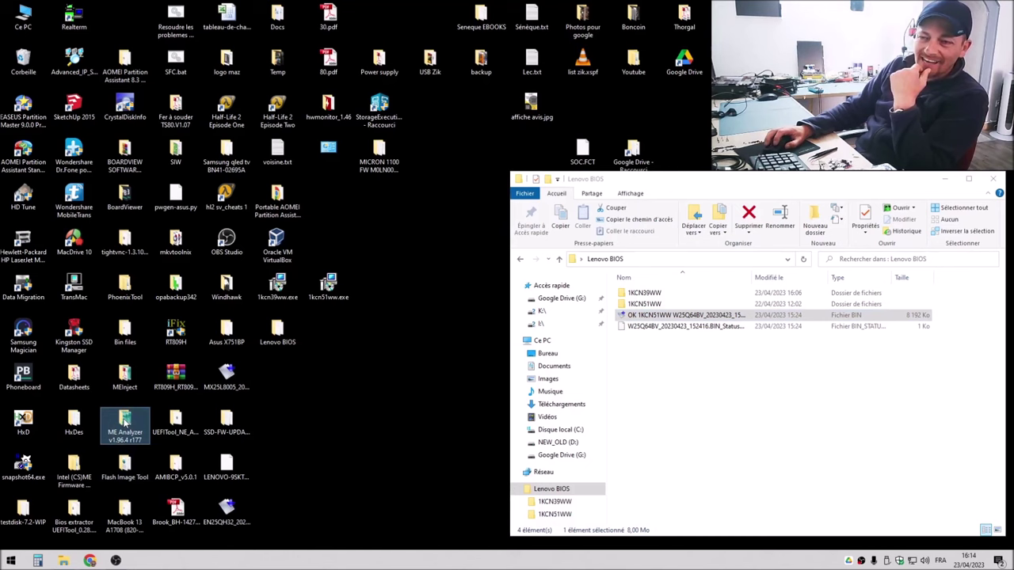
double_click(124, 426)
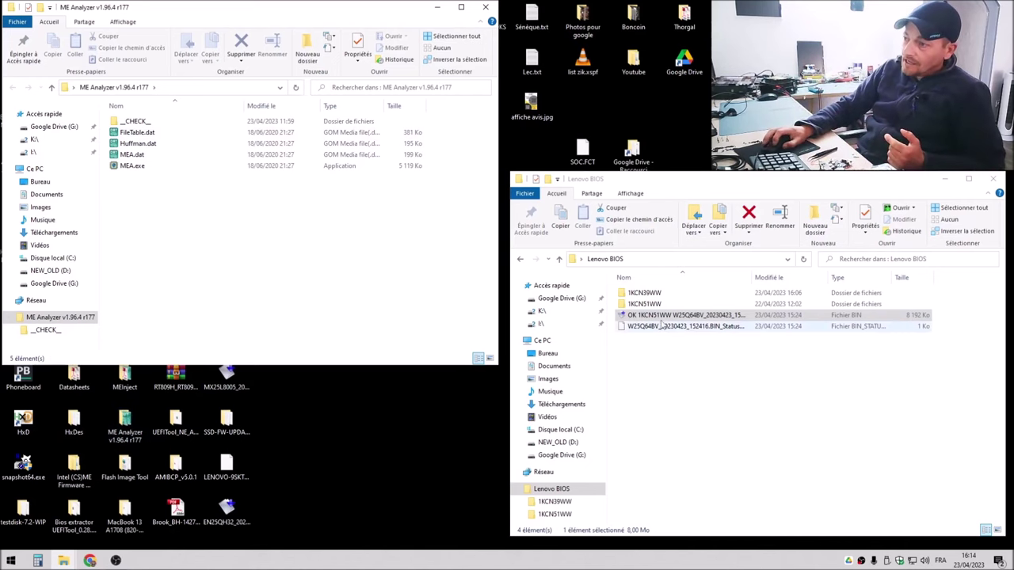
- Analyse the OK 1KCN51WW dump with MEA.exe to reveal Flash Image Tool version 11.0.0.1205
left_click_drag(664, 315, 133, 169)
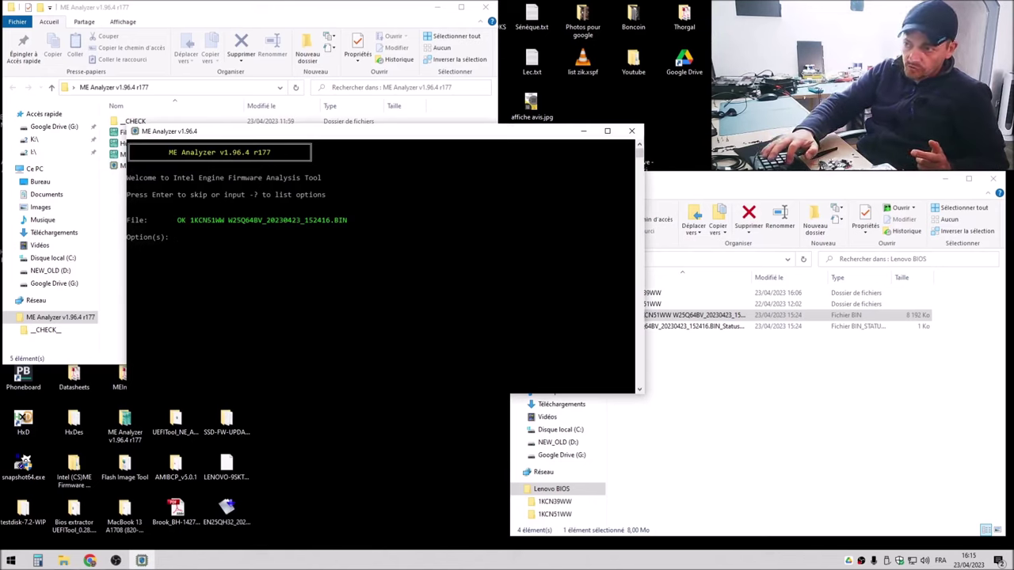
key("Return")
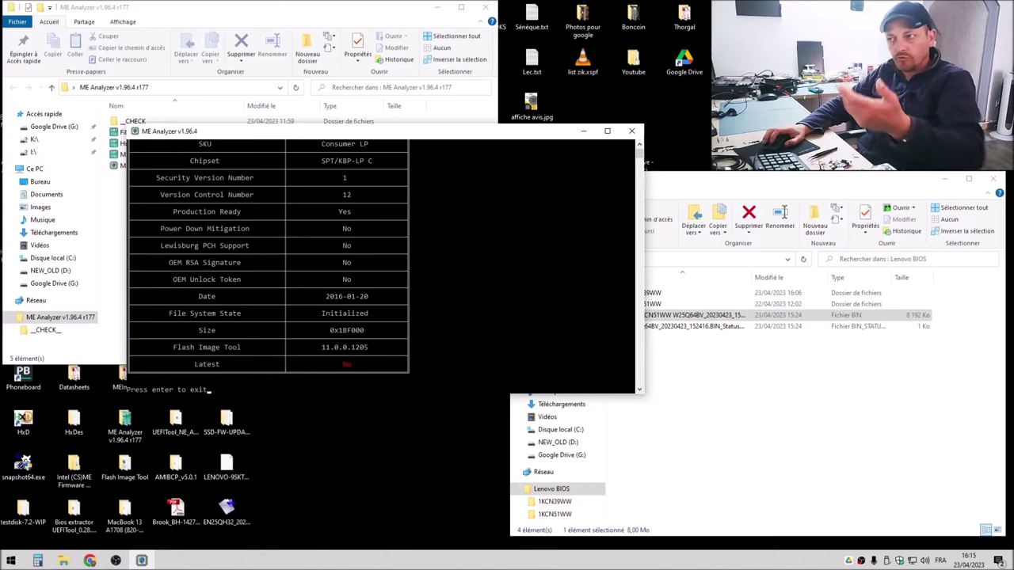
scroll(402, 252, "up", 3)
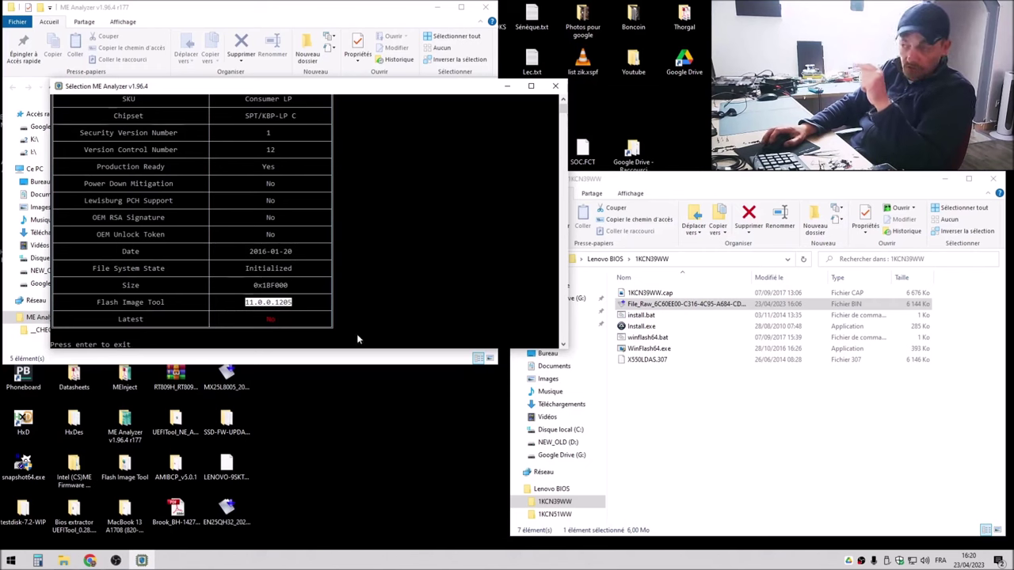
- Reselect the OK 1KCN51WW dump in Lenovo BIOS and close the ME Analyzer results and folder
left_click(601, 301)
left_click(558, 259)
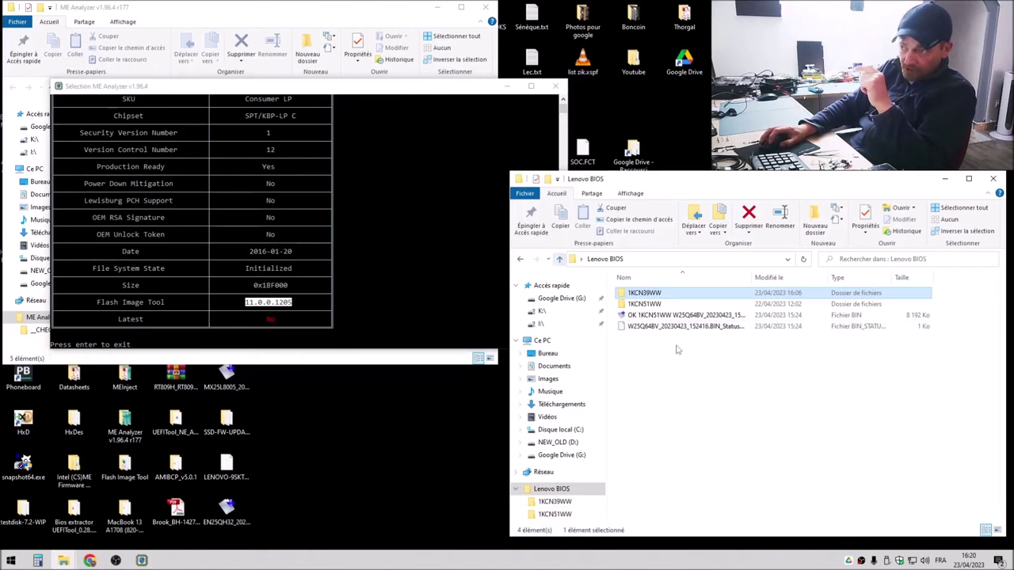
left_click(674, 315)
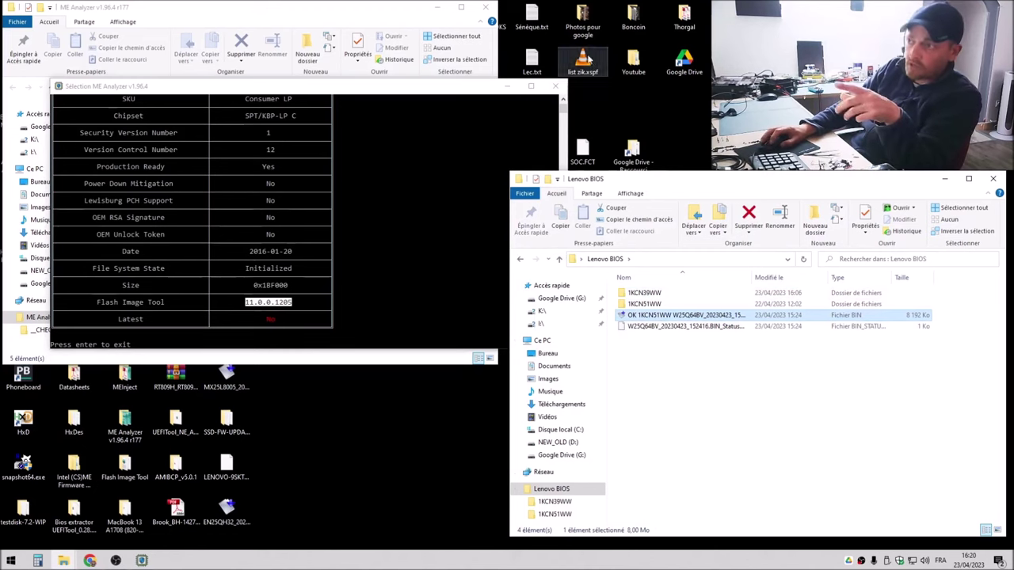
left_click(508, 87)
left_click(508, 88)
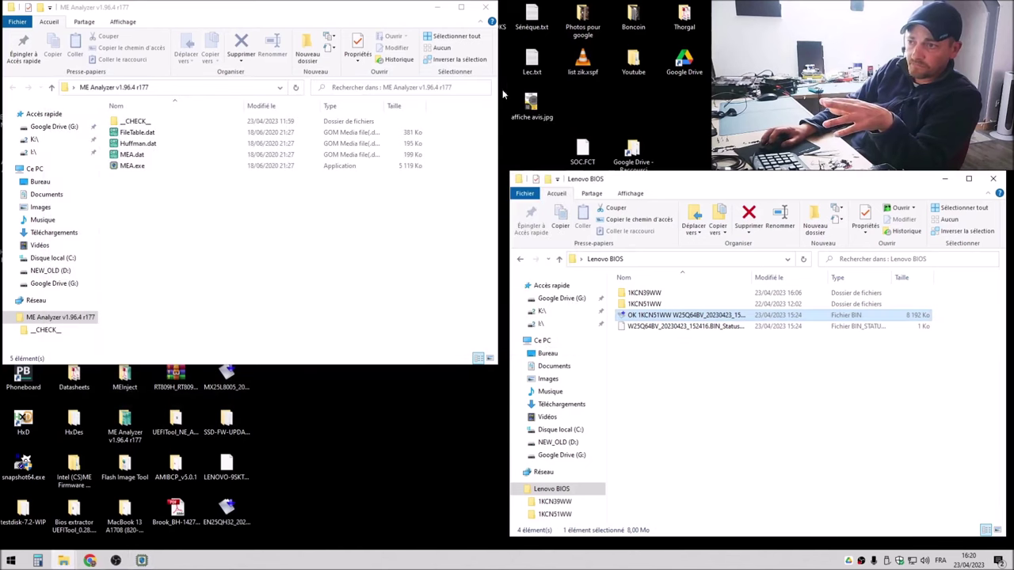
left_click(486, 8)
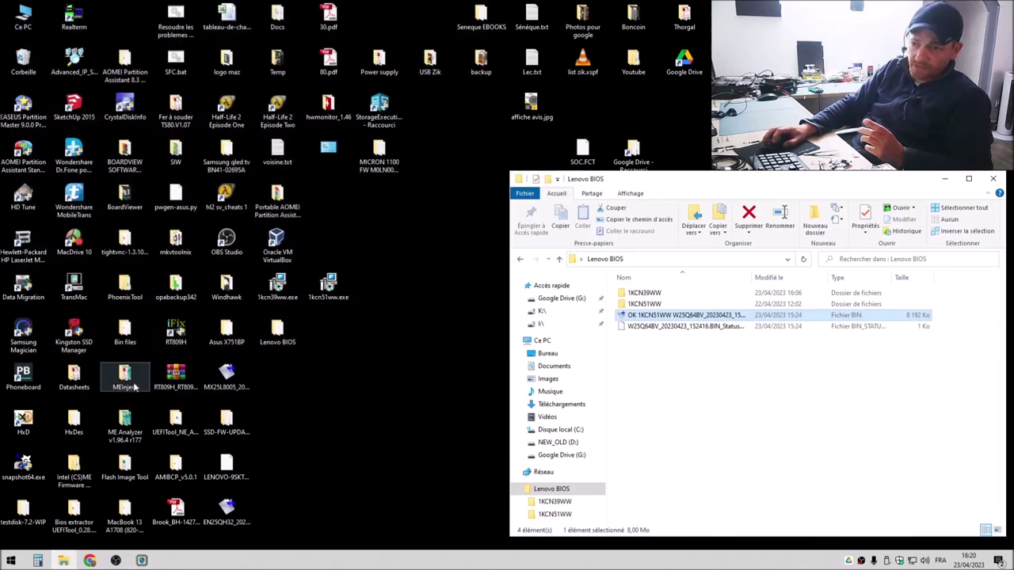
- Launch fit.exe from the Flash Image Tool folder
double_click(125, 464)
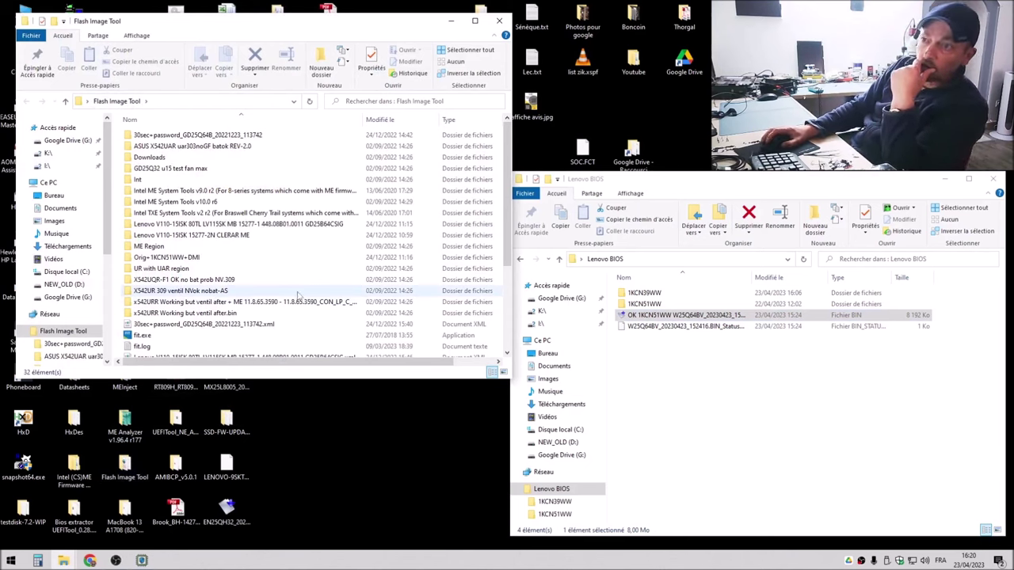
scroll(300, 295, "down", 4)
scroll(309, 287, "up", 3)
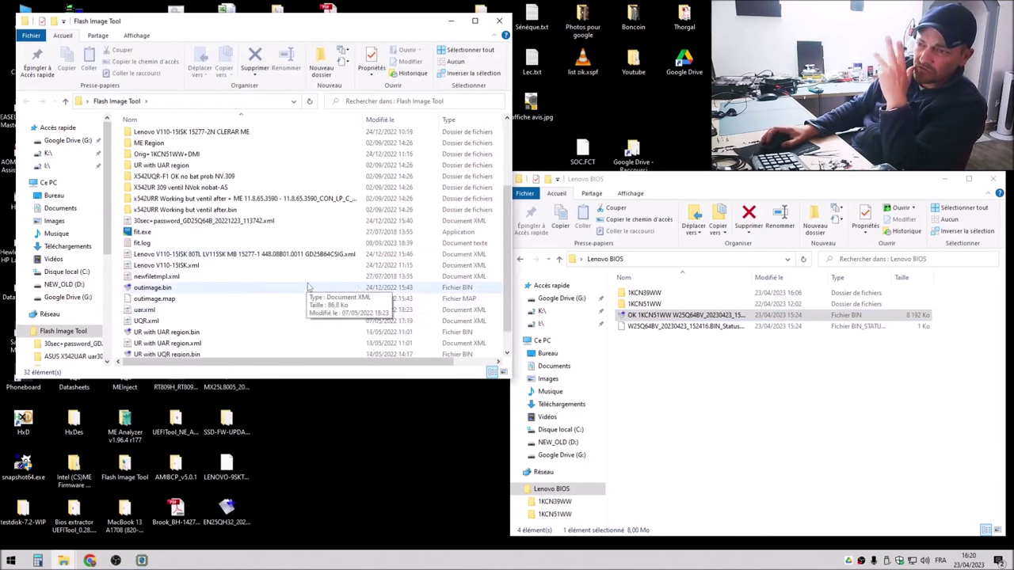
left_click(146, 299)
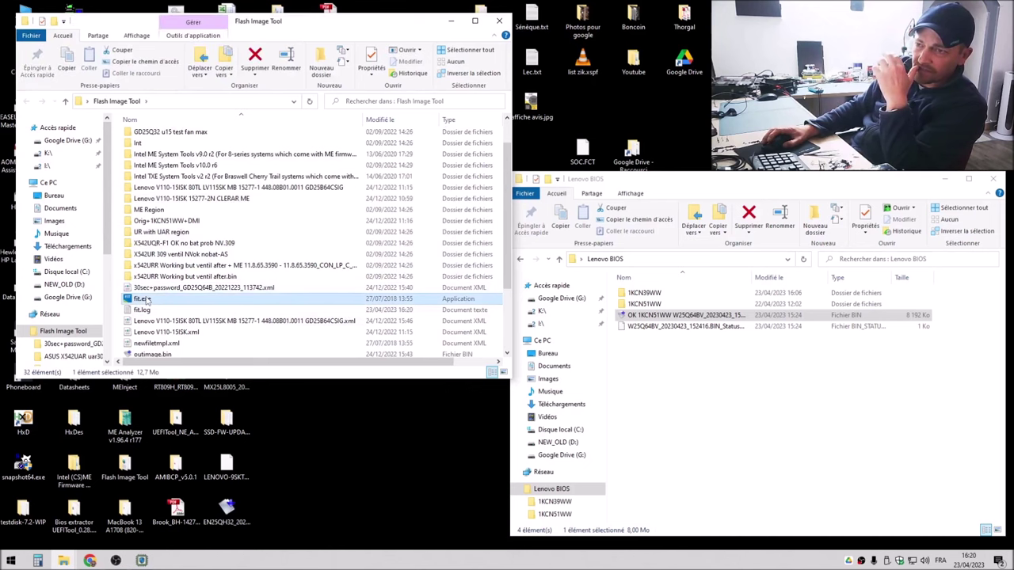
double_click(147, 300)
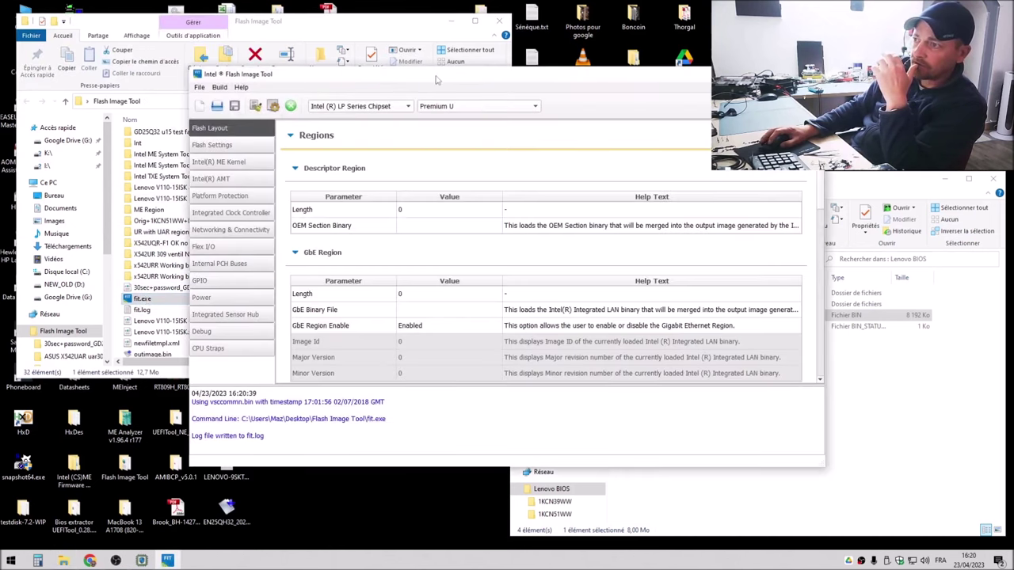
left_click_drag(436, 80, 294, 69)
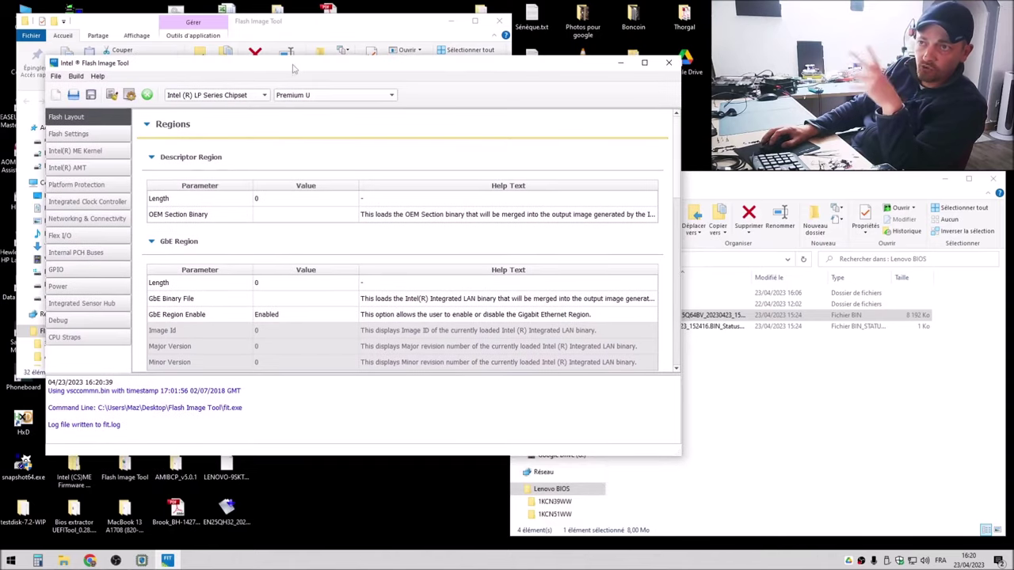
left_click(644, 63)
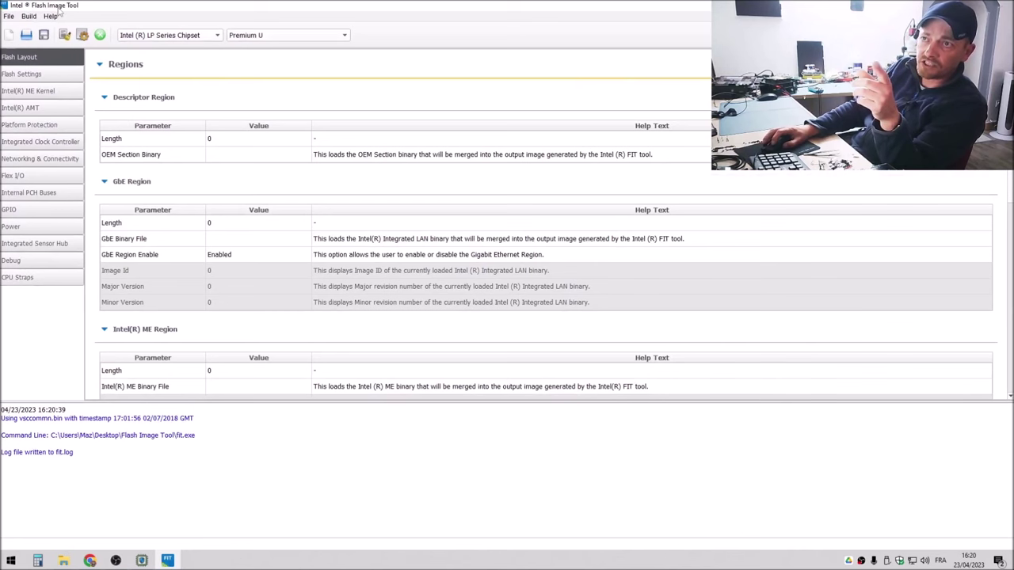
left_click_drag(398, 9, 337, 72)
- Load the OK 1KCN51WW dump into FIT, review the Premium U decomposition, then minimize it
left_click_drag(767, 184, 940, 158)
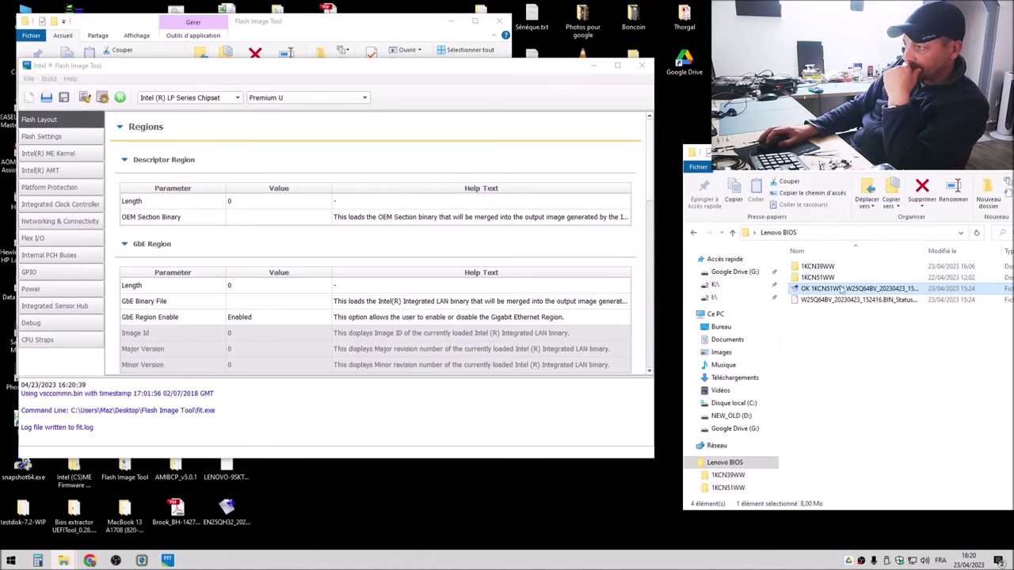
left_click_drag(842, 288, 489, 236)
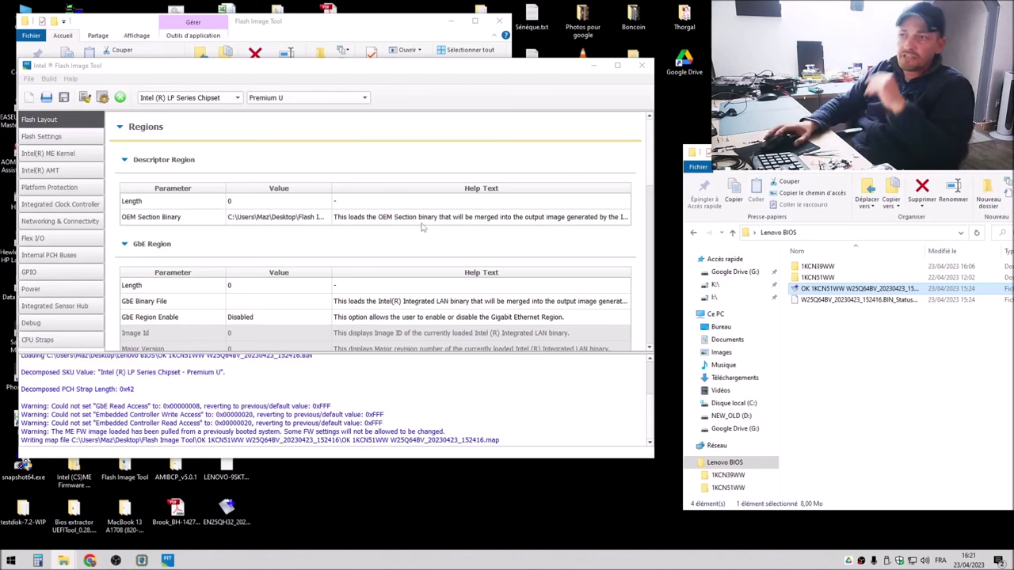
left_click_drag(237, 65, 328, 55)
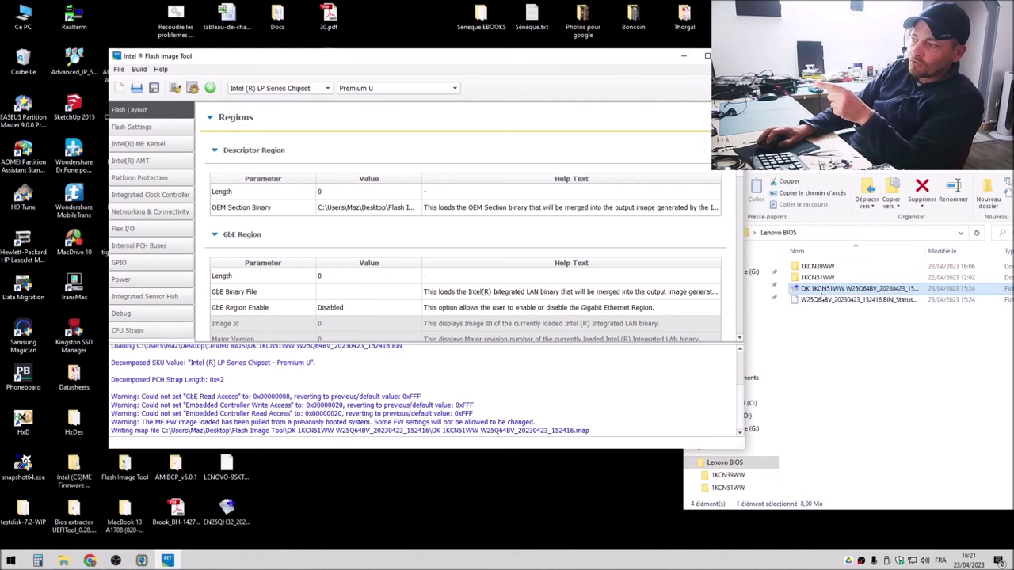
left_click(334, 112)
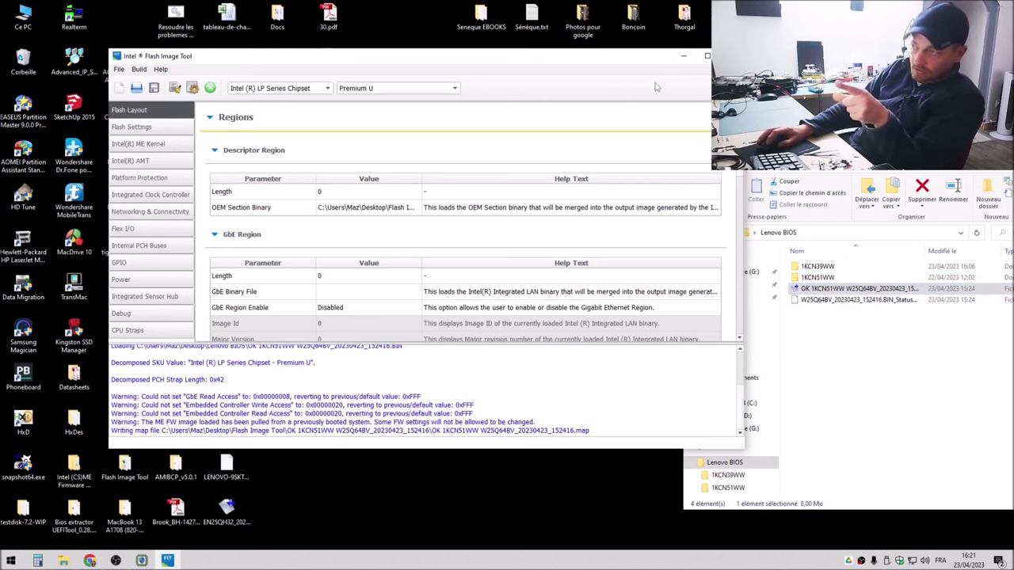
left_click(707, 55)
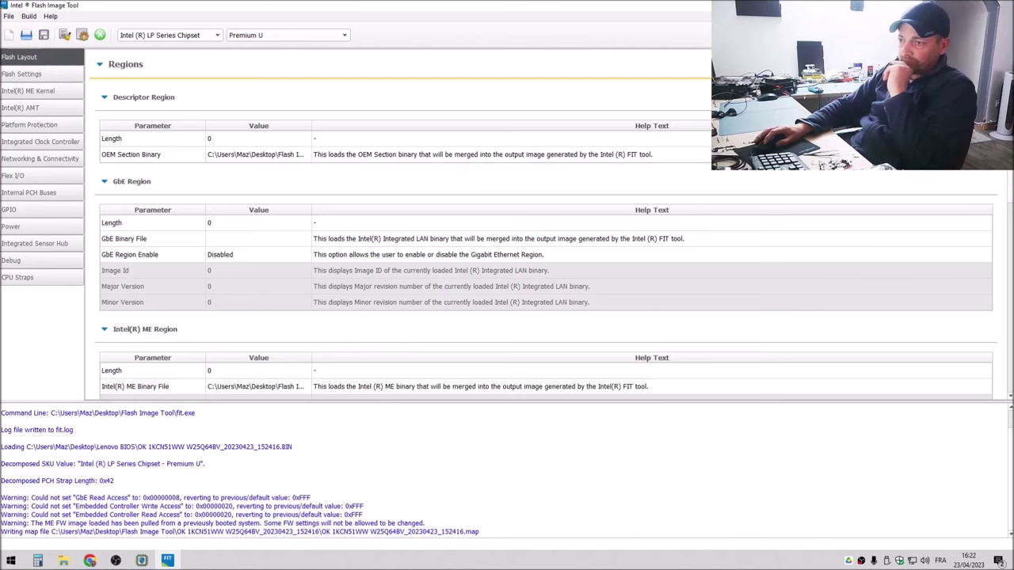
left_click(960, 5)
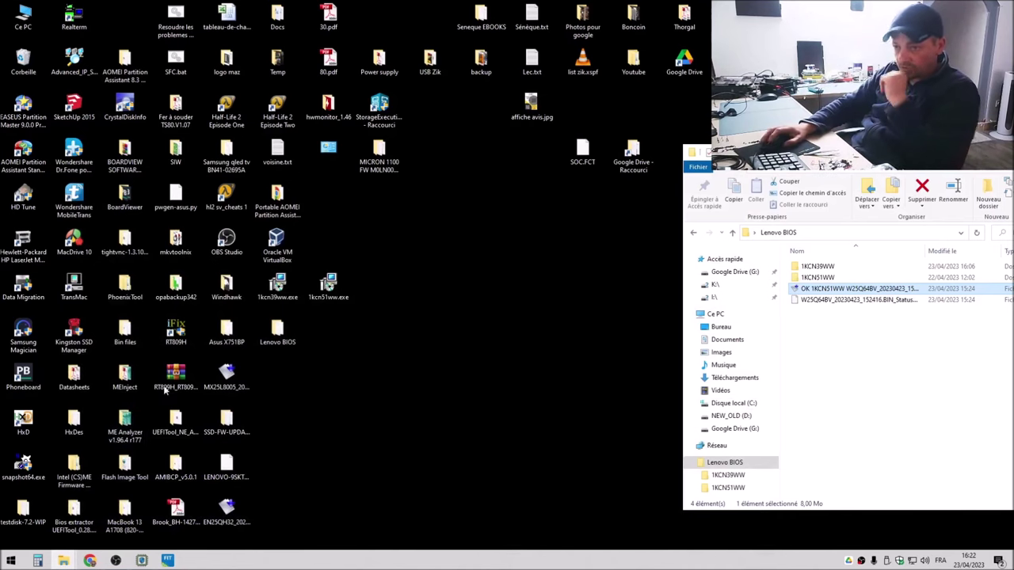
- Open the OK 1KCN51WW W25Q64BV_20230423_152416 output folder inside Flash Image Tool
double_click(123, 468)
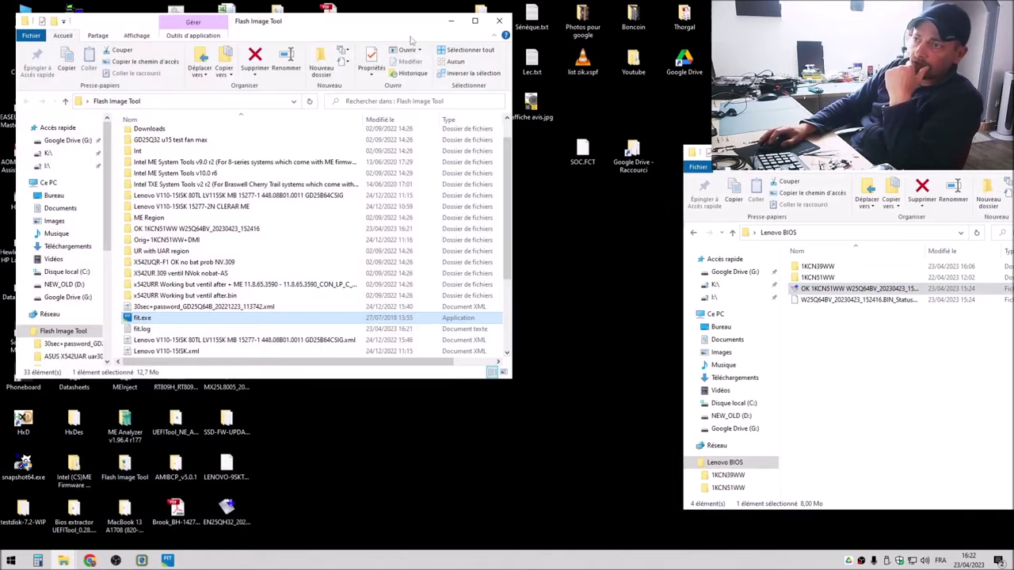
left_click(473, 24)
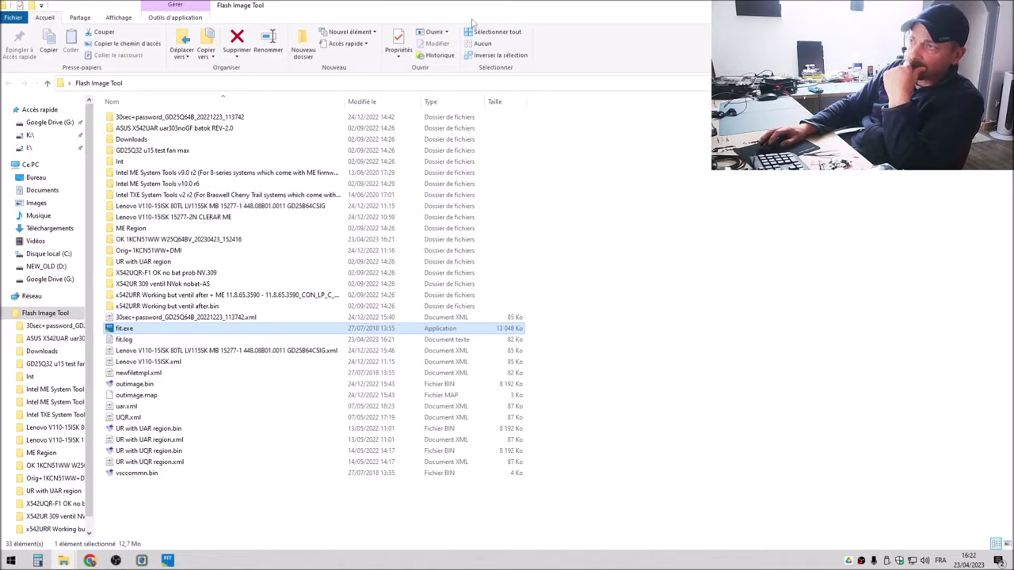
mouse_move(482, 11)
left_mouse_down()
mouse_move(393, 135)
mouse_move(473, 94)
mouse_move(476, 2)
left_mouse_up()
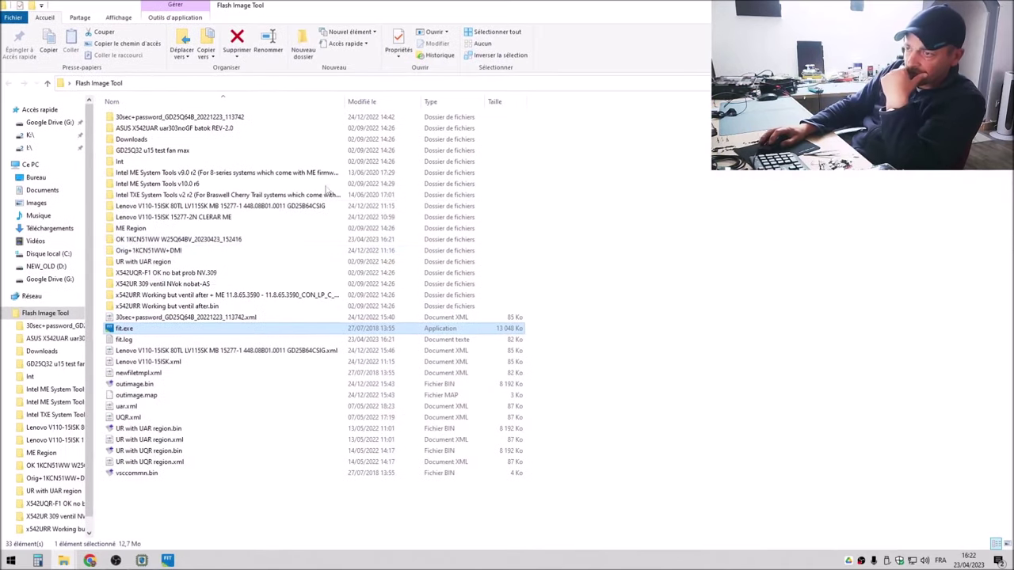
left_click(136, 240)
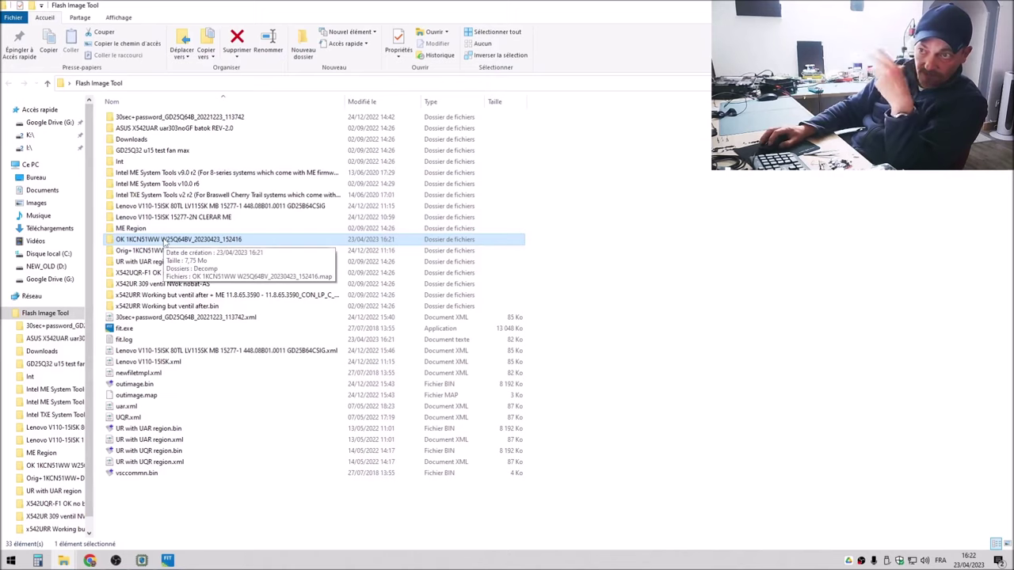
double_click(164, 239)
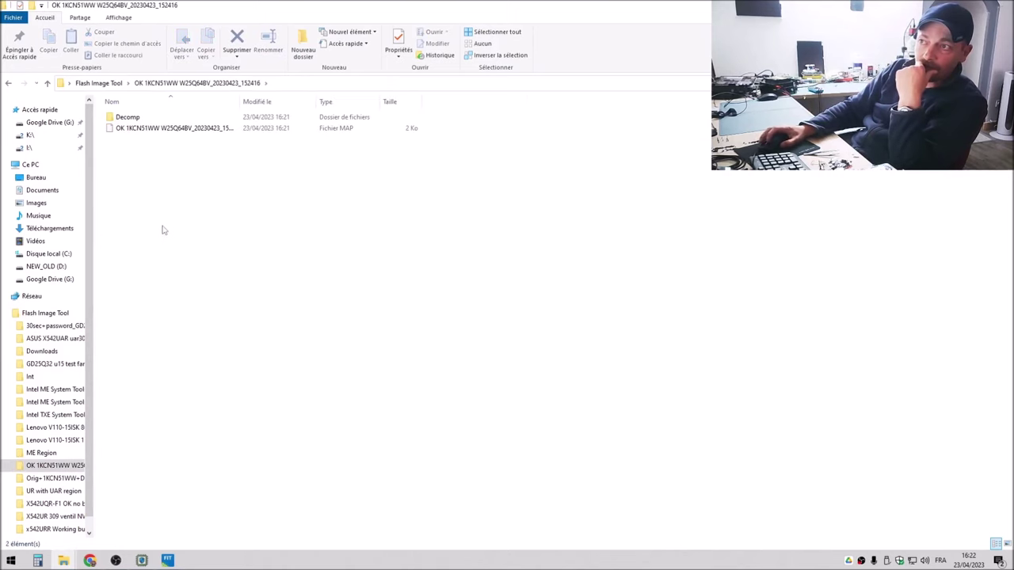
- Widen the Name column to read the .map file name, then open the Decomp folder
left_click(161, 131)
left_click_drag(241, 102, 271, 120)
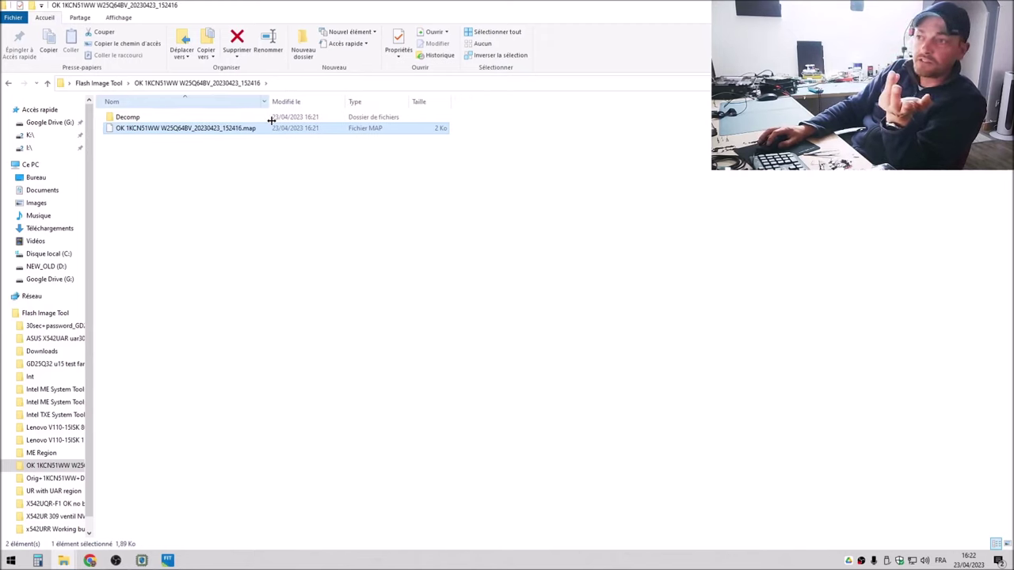
left_click_drag(271, 120, 270, 120)
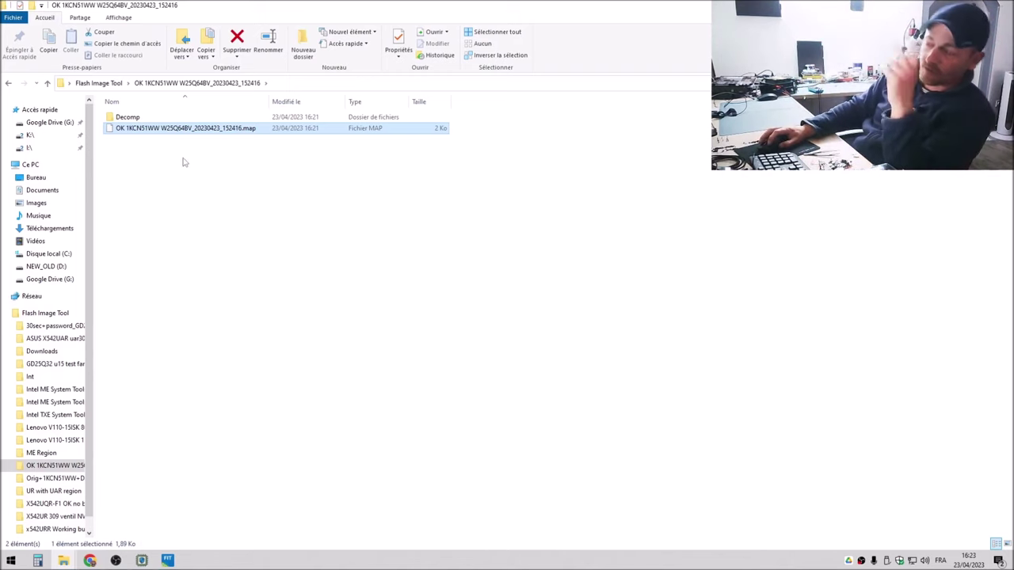
left_click(146, 120)
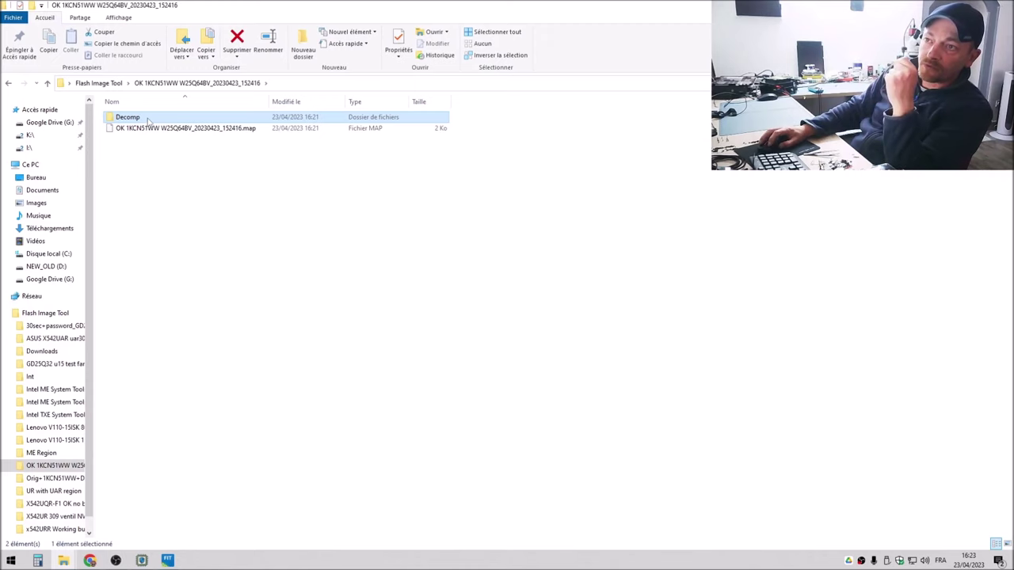
double_click(147, 121)
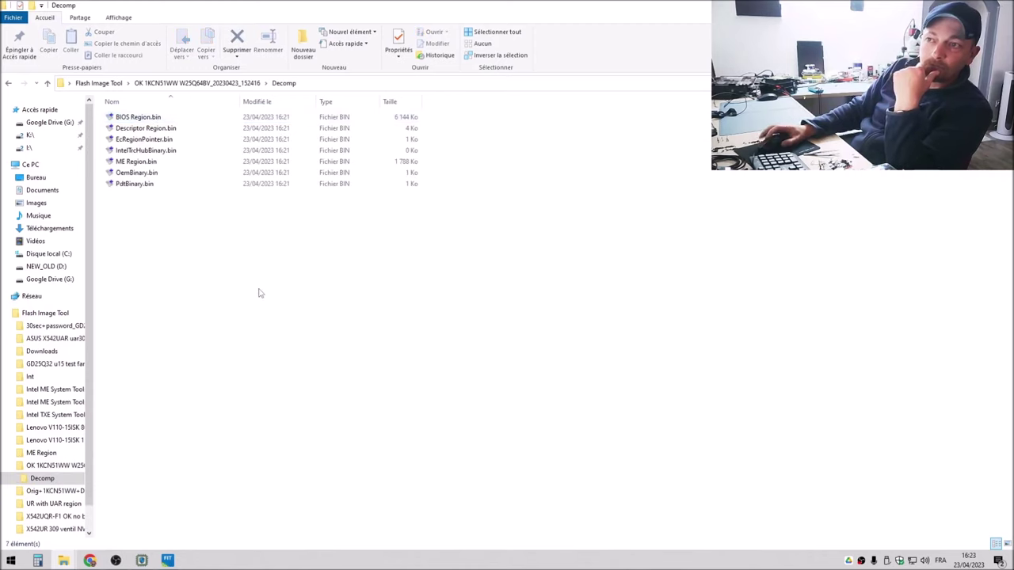
- Select BIOS Region.bin and tile the Decomp and Lenovo BIOS windows side by side
left_click_drag(233, 258, 98, 98)
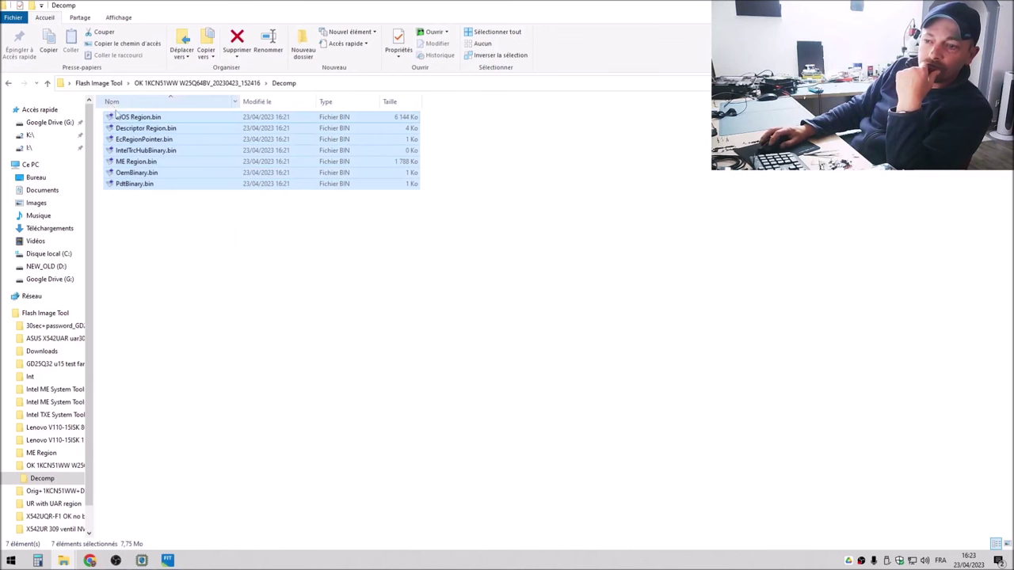
left_click_drag(630, 9, 309, 74)
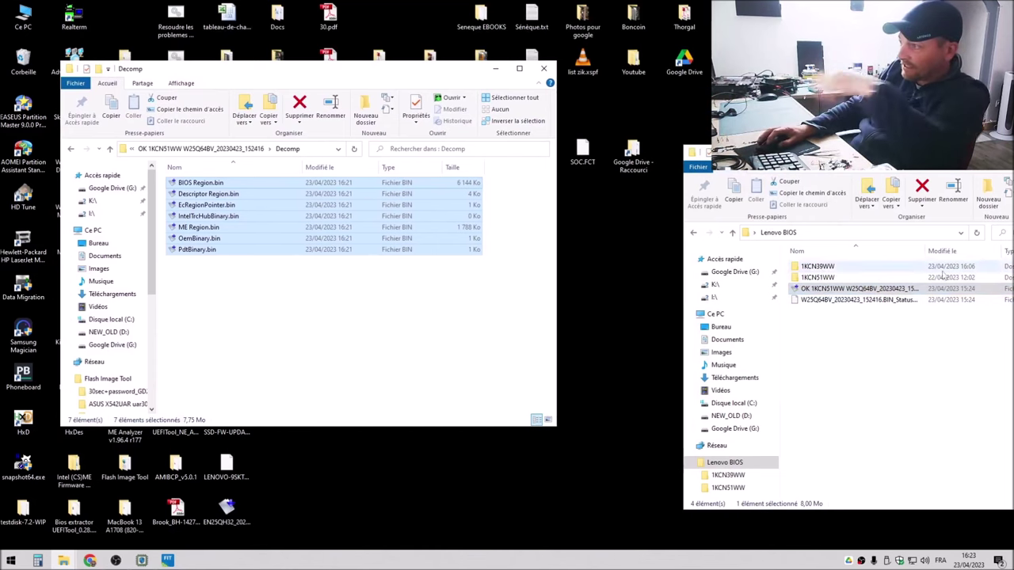
left_click(833, 290)
left_click(520, 68)
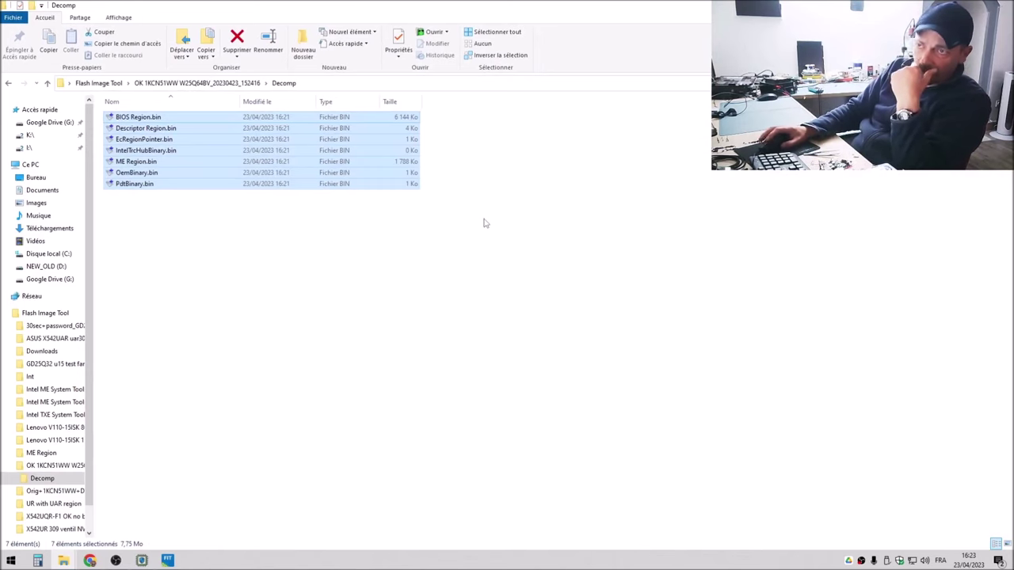
left_click(143, 119)
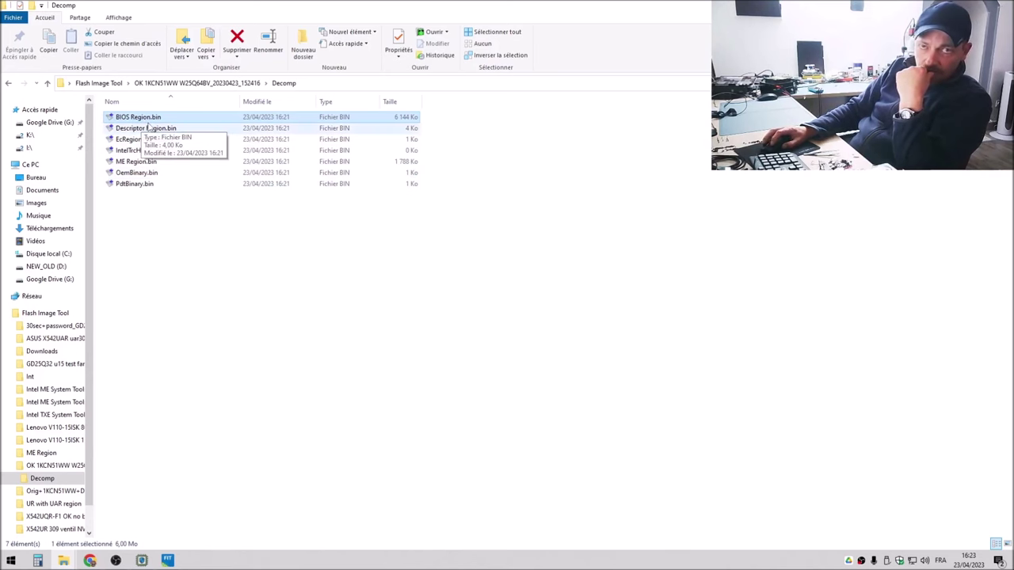
key("super+Down")
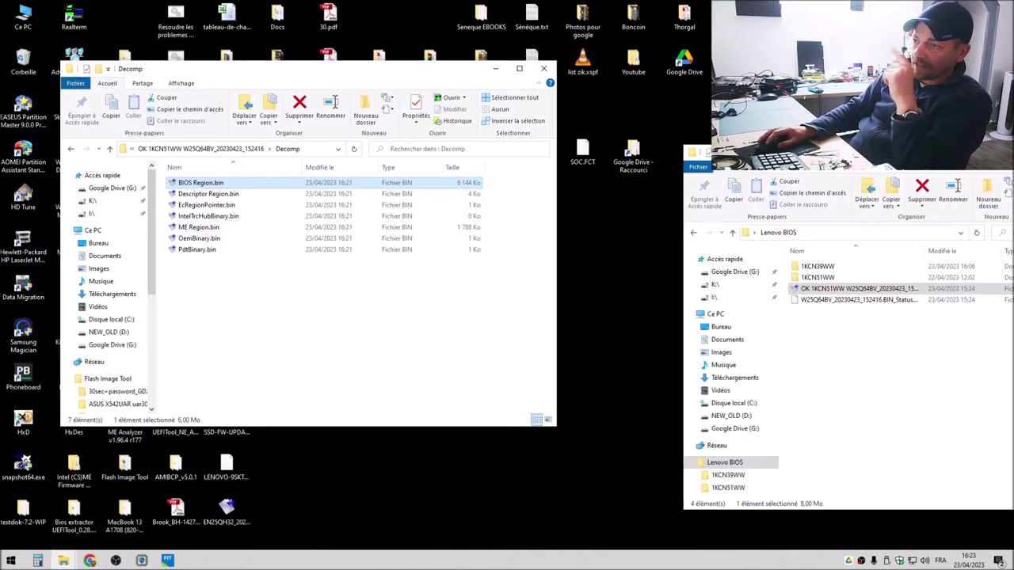
left_click_drag(344, 72, 306, 48)
left_click_drag(791, 155, 645, 93)
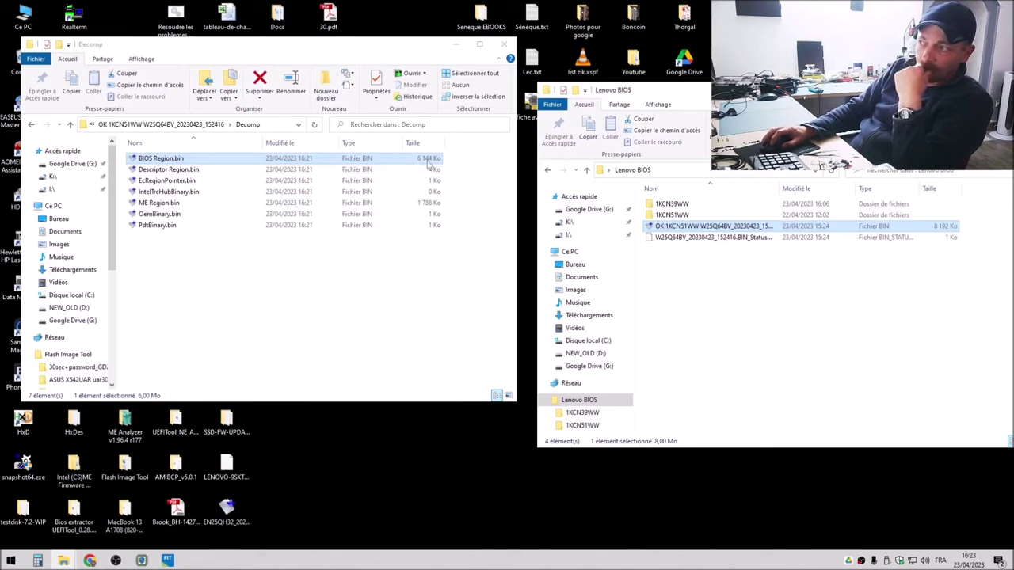
- Open 1KCN39WW and compare sizes of the .cap, raw BIOS, BIOS Region.bin and ME Region.bin
left_click(673, 204)
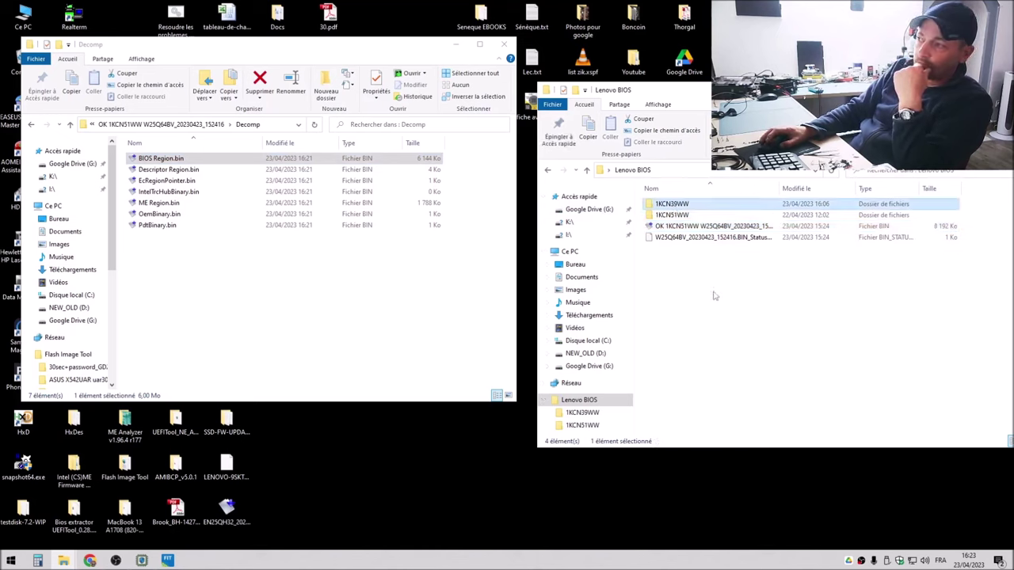
double_click(695, 205)
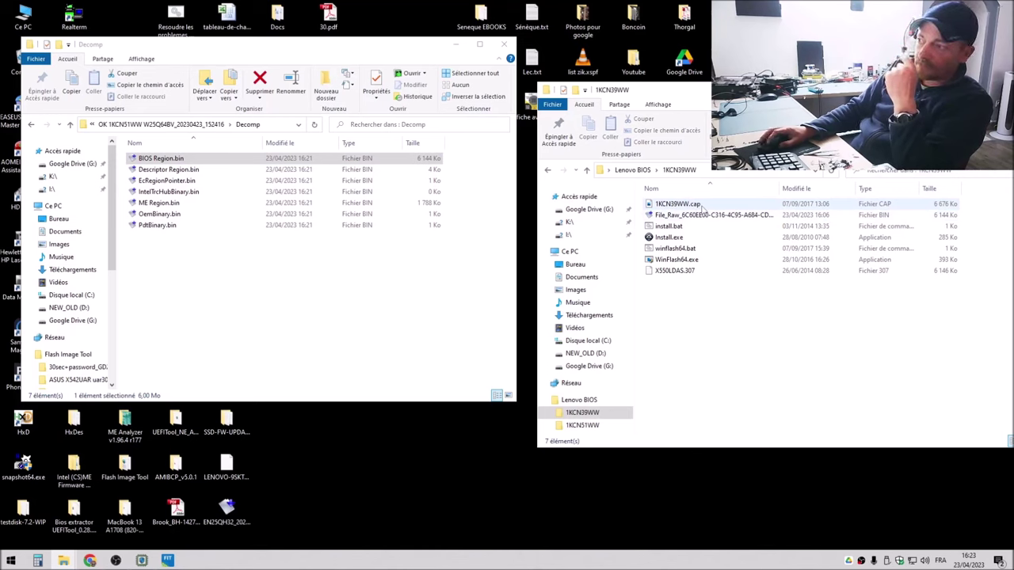
left_click(701, 206)
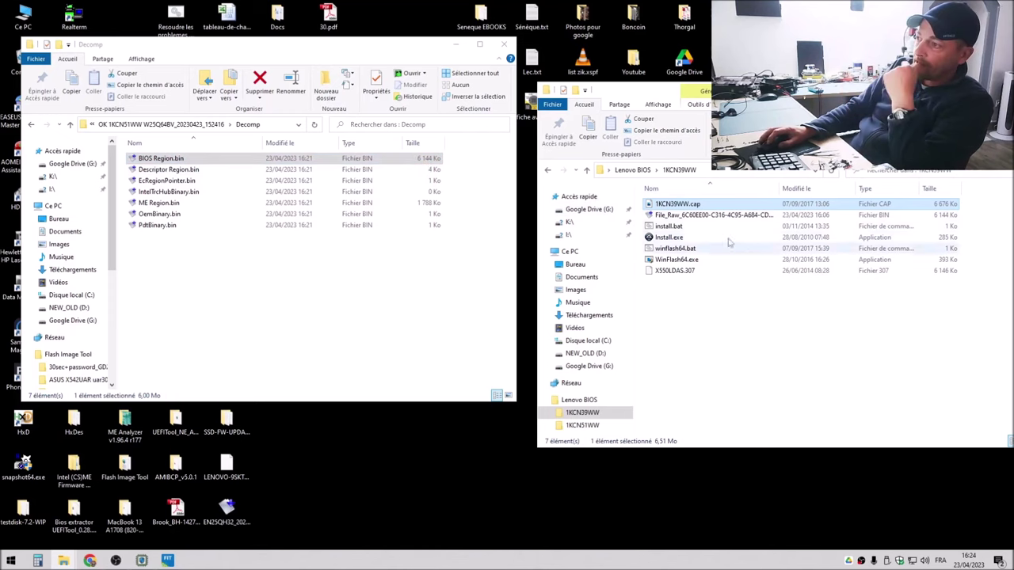
left_click(709, 217)
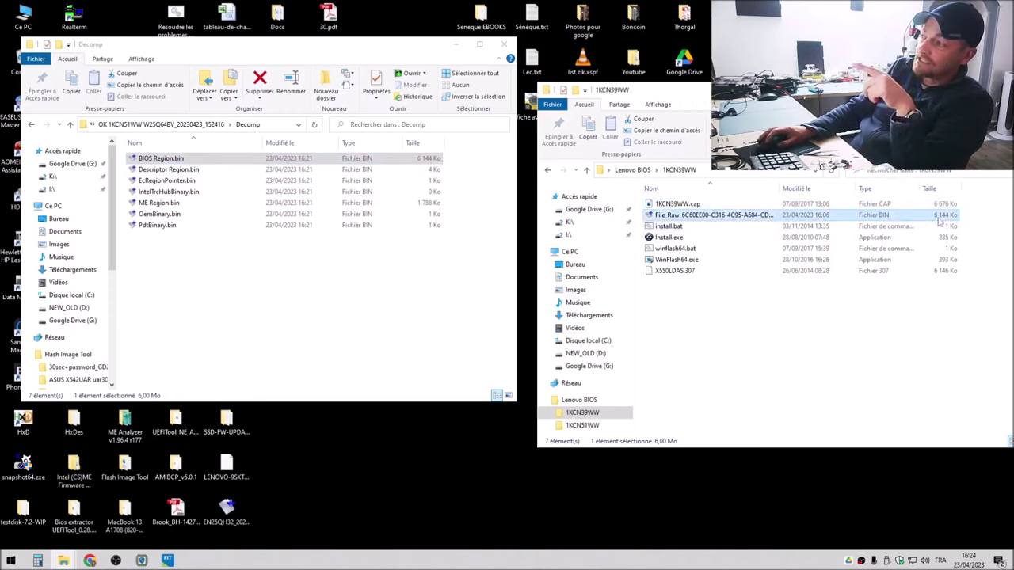
left_click(410, 160)
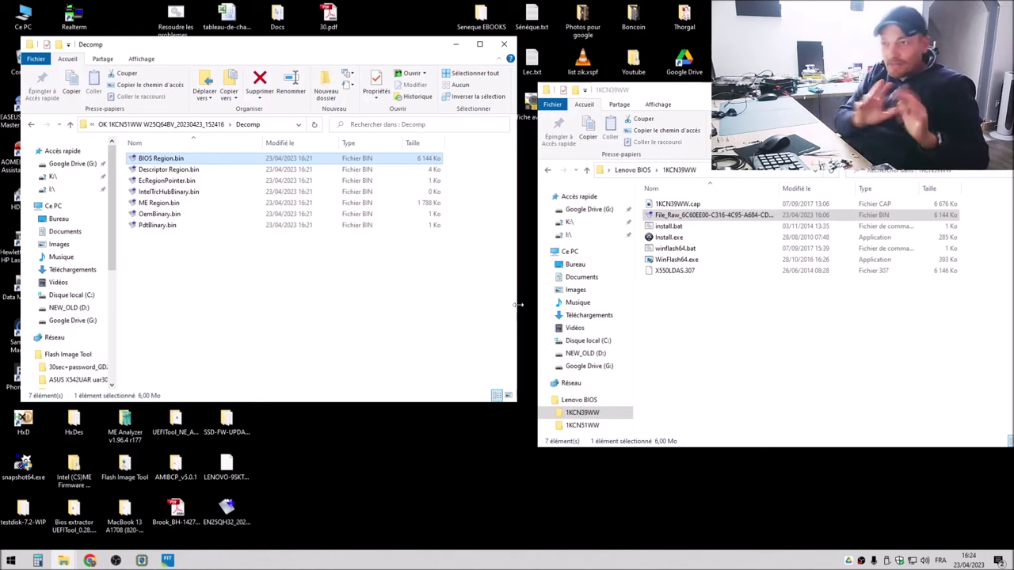
left_click(347, 303)
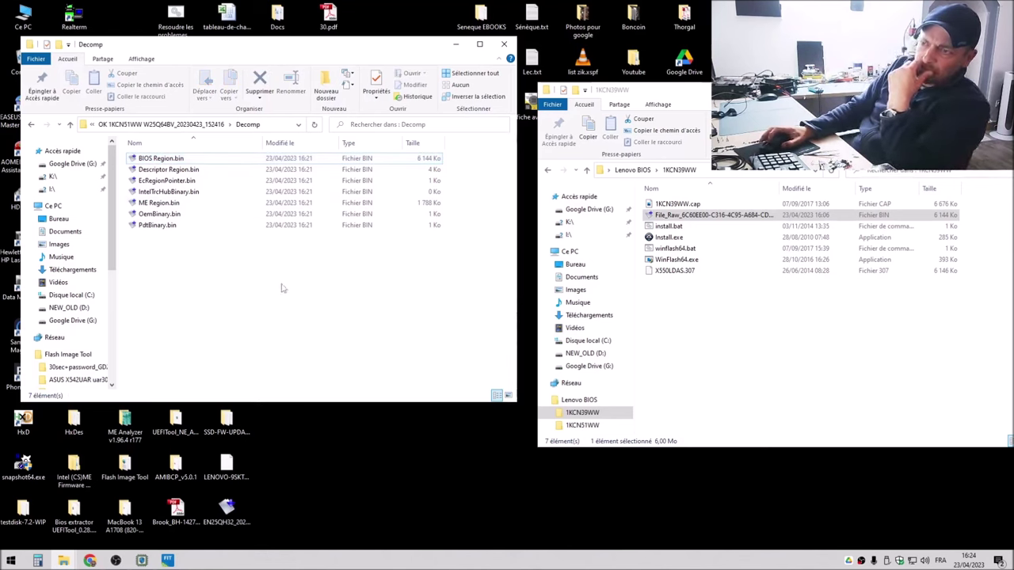
left_click(156, 204)
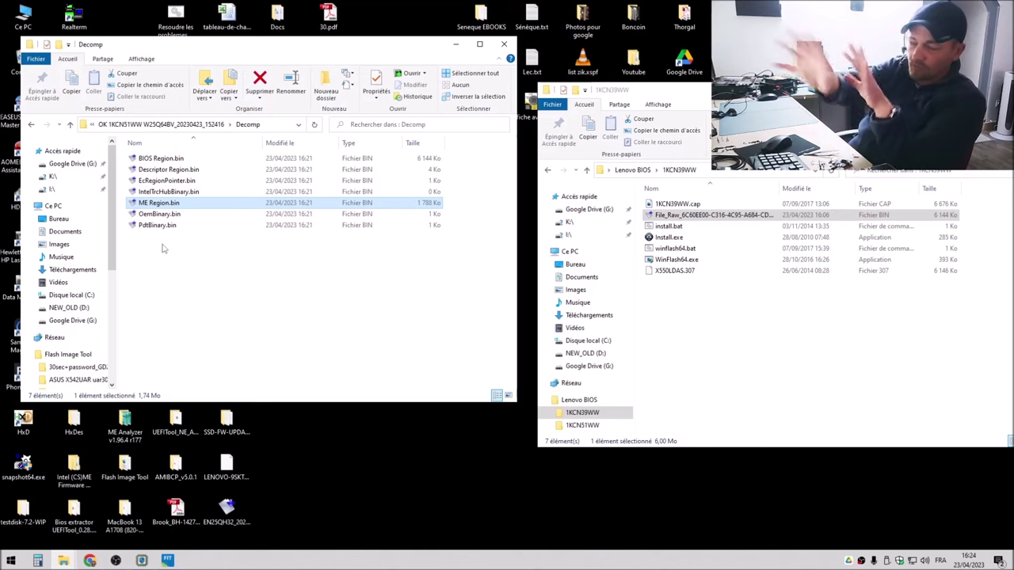
left_click(306, 312)
- Reselect BIOS Region.bin in Decomp and switch back to the Flash Image Tool
left_click(169, 161)
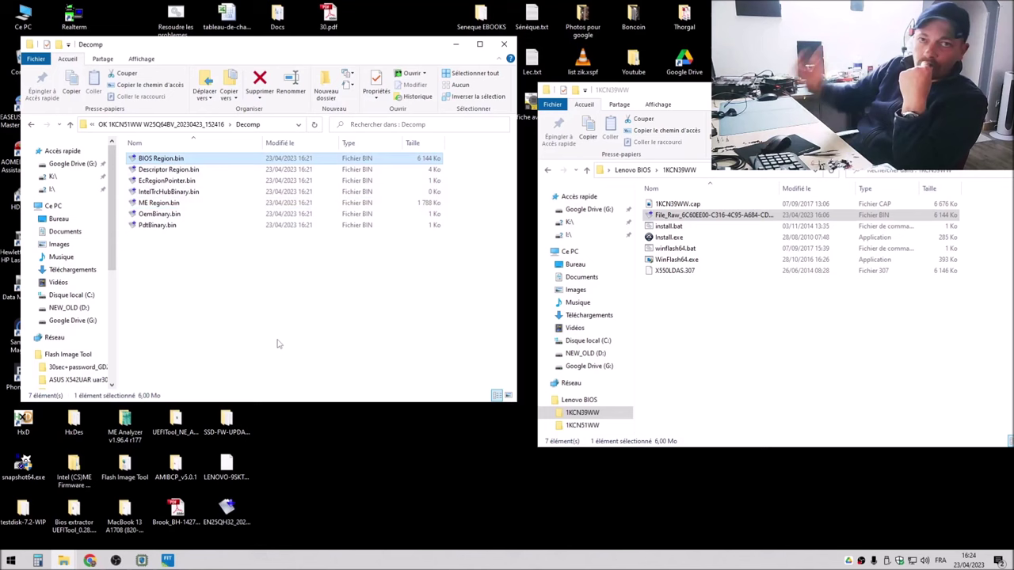
left_click_drag(195, 282, 133, 169)
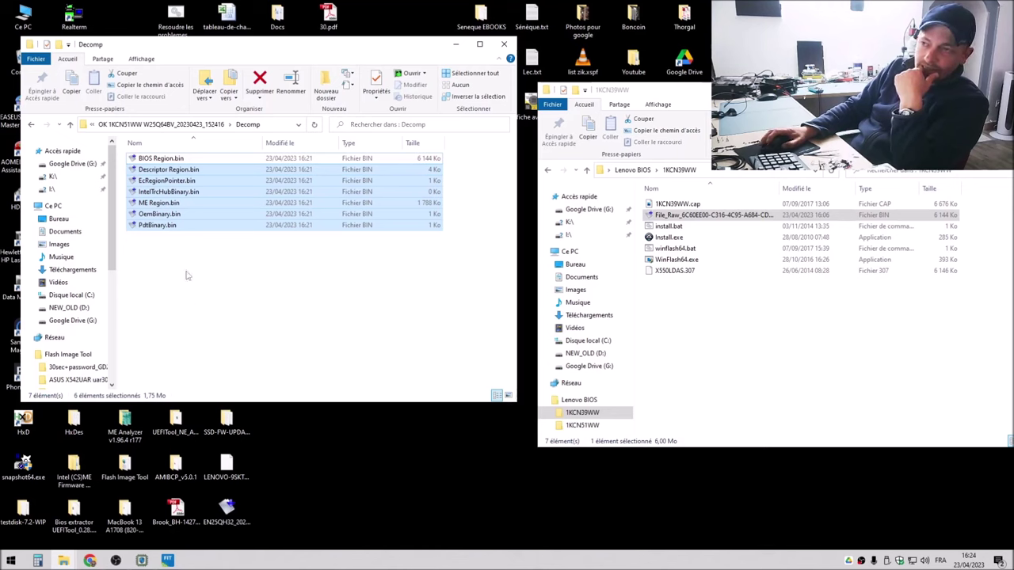
left_click(179, 161)
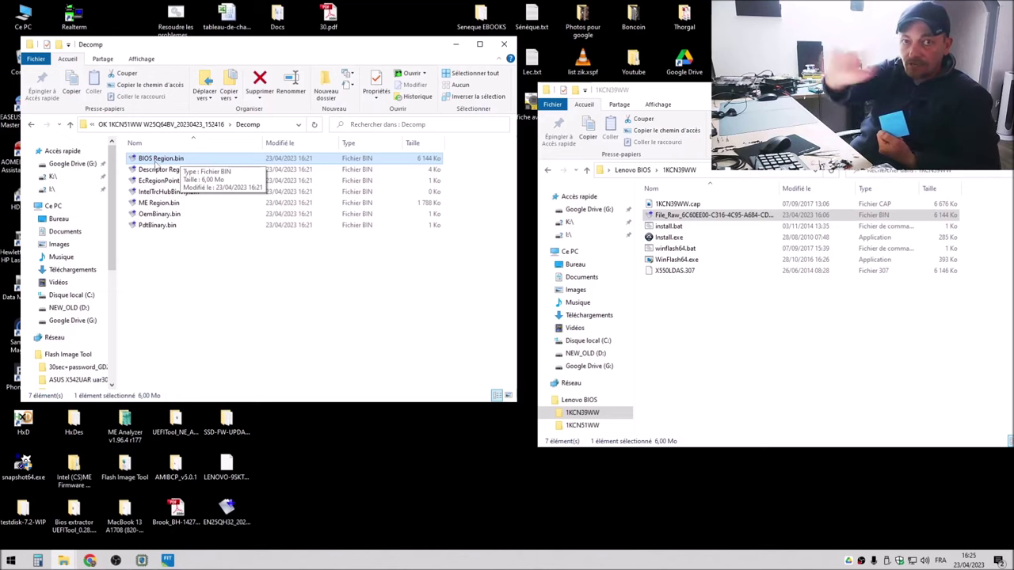
left_click(697, 215)
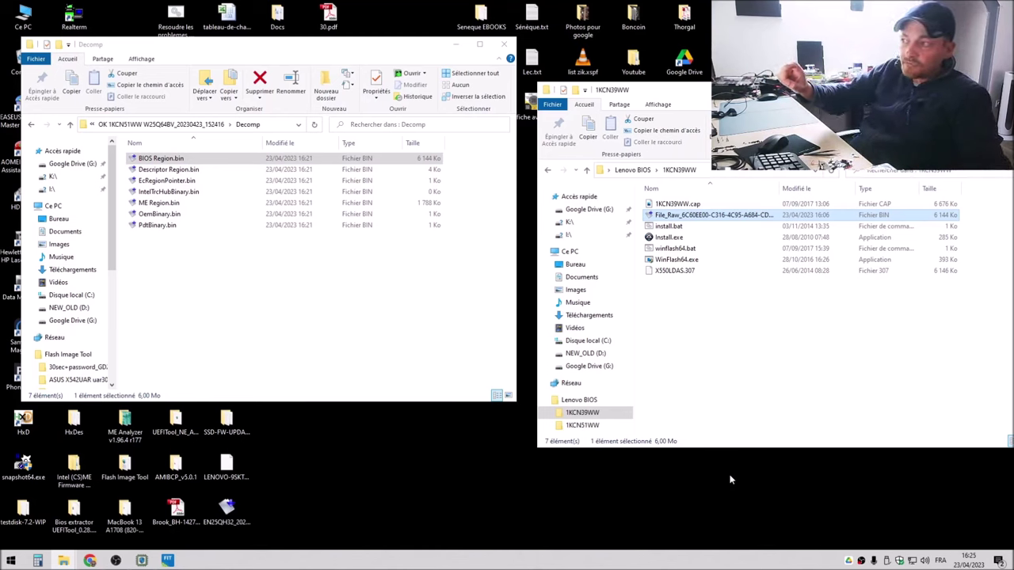
left_click(157, 159)
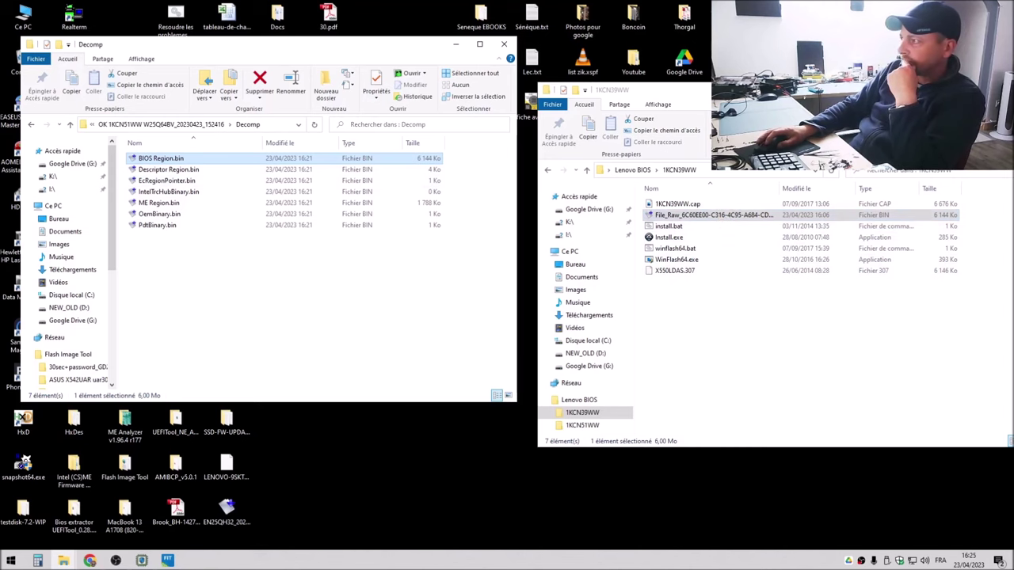
key("alt+Tab")
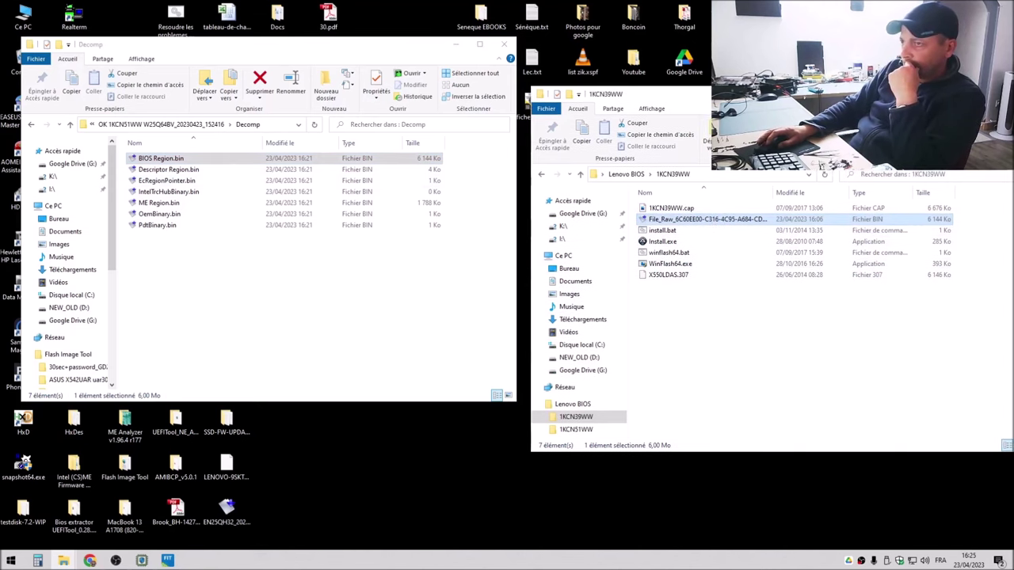
left_click(168, 561)
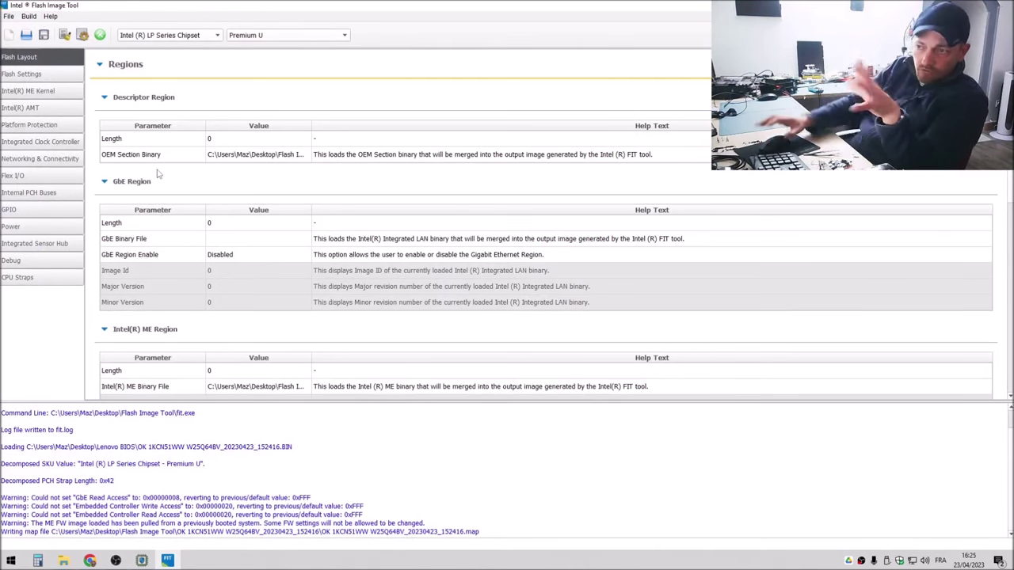
scroll(288, 190, "down", 2)
scroll(287, 192, "up", 2)
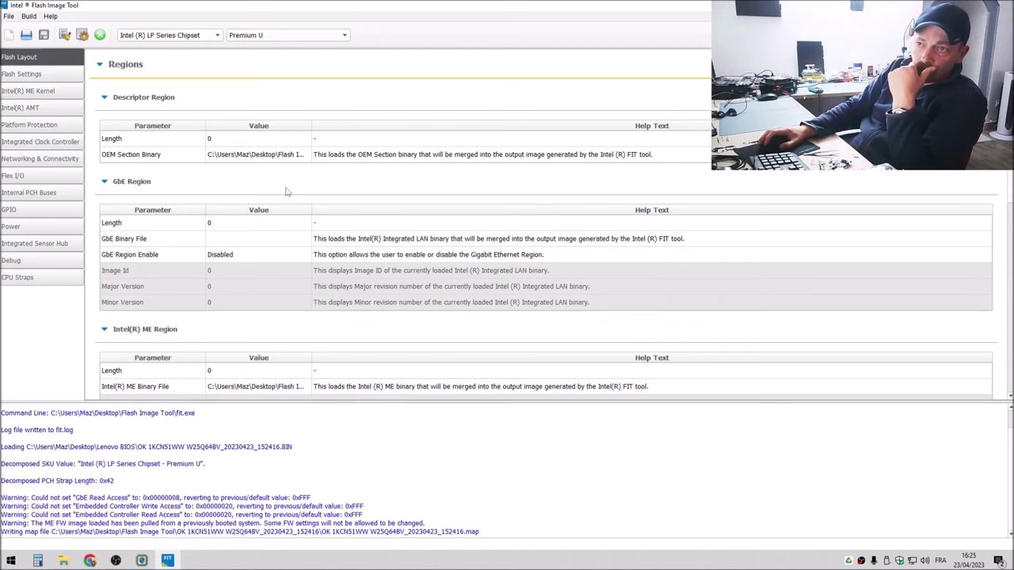
left_click(23, 75)
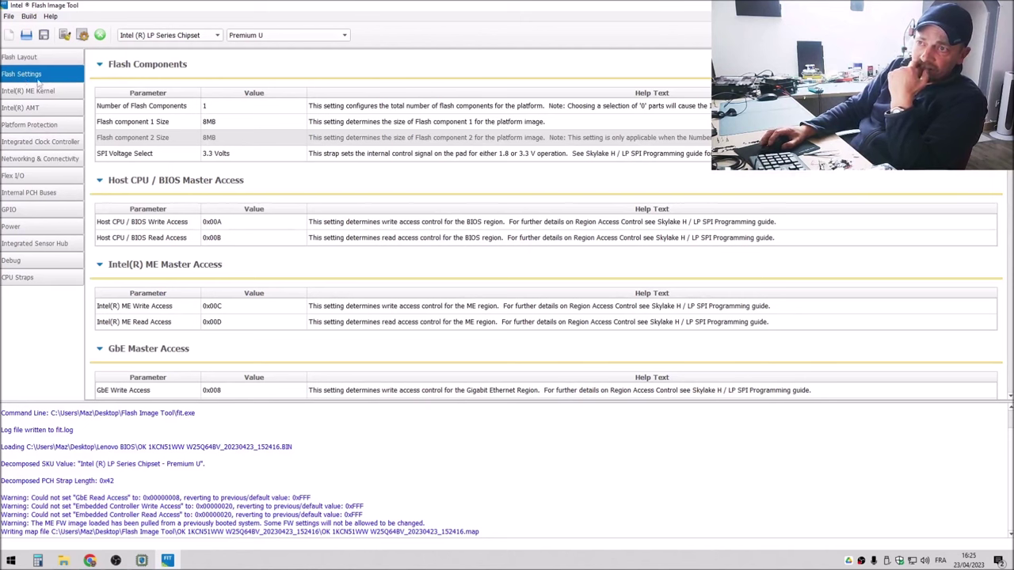
left_click(210, 124)
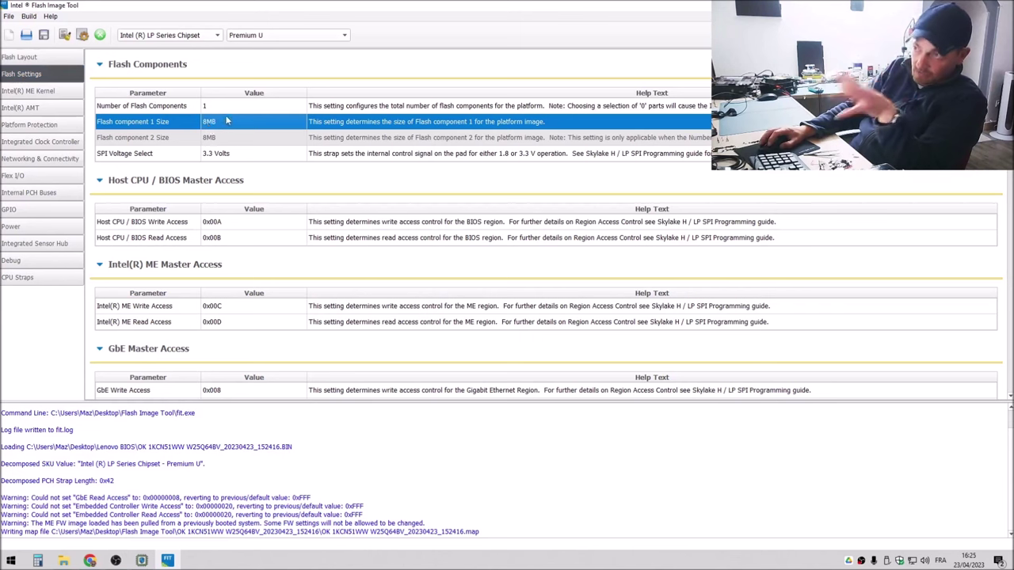
left_click(106, 157)
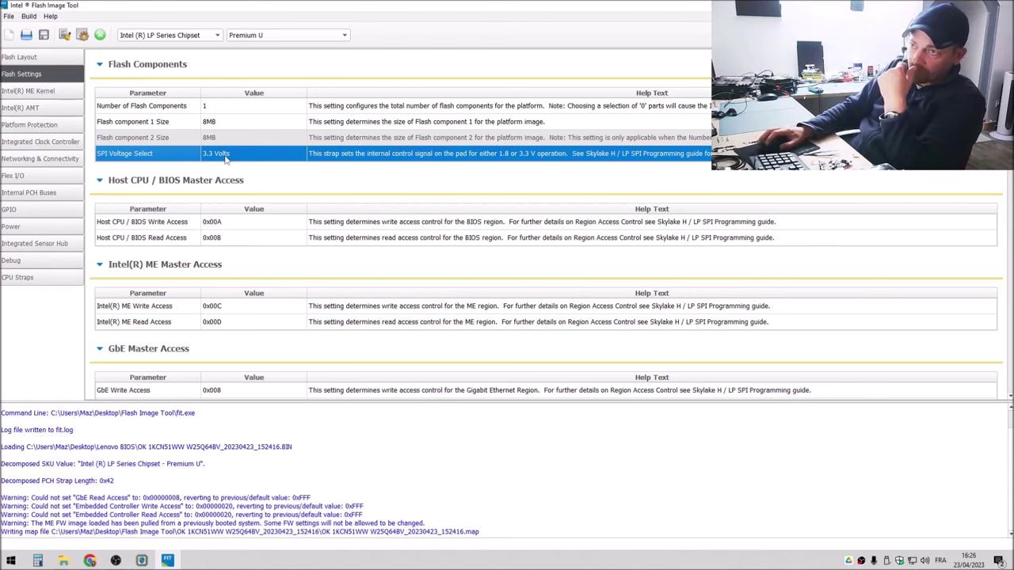
left_click(226, 157)
left_click(301, 156)
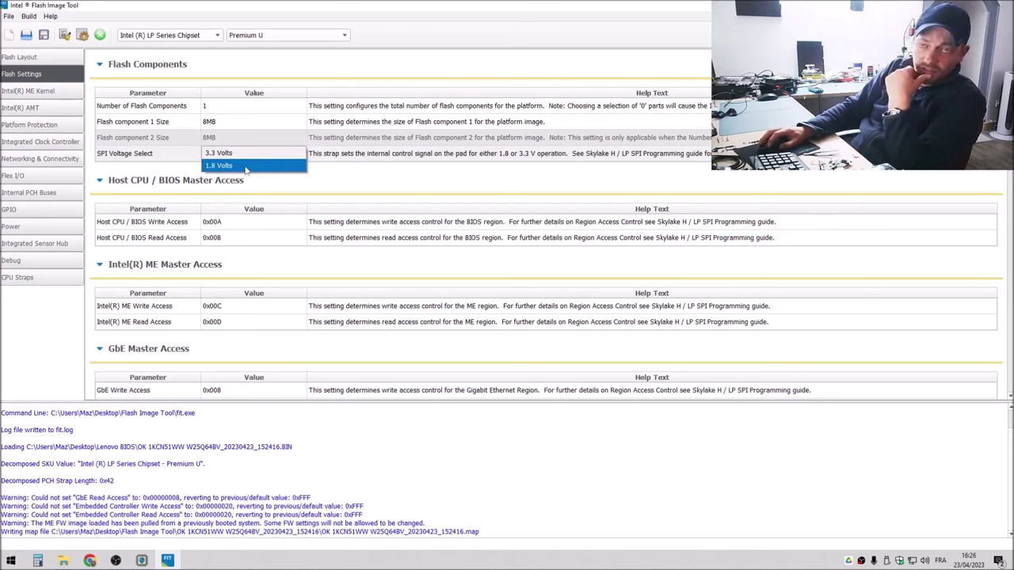
left_click(334, 180)
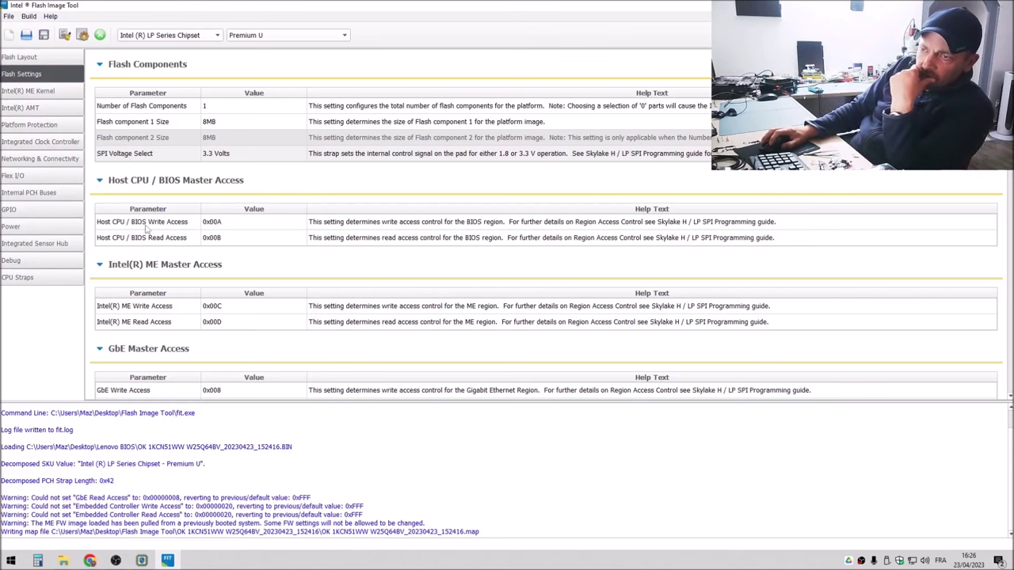
- Check BIOS write access, then view Networking & Connectivity, leaving LAN Power Well at SLP_LAN#
left_click(225, 224)
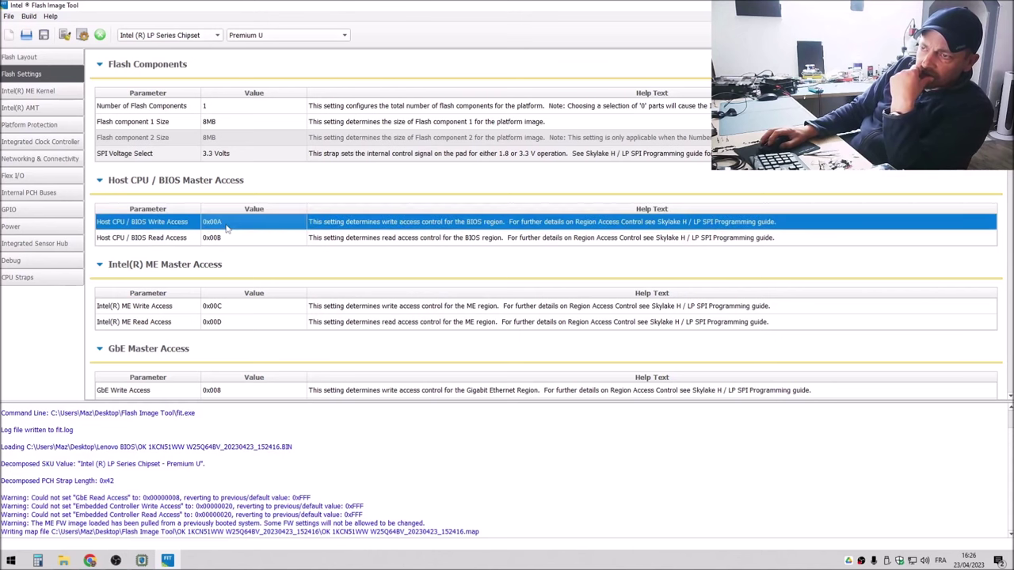
scroll(226, 227, "down", 1)
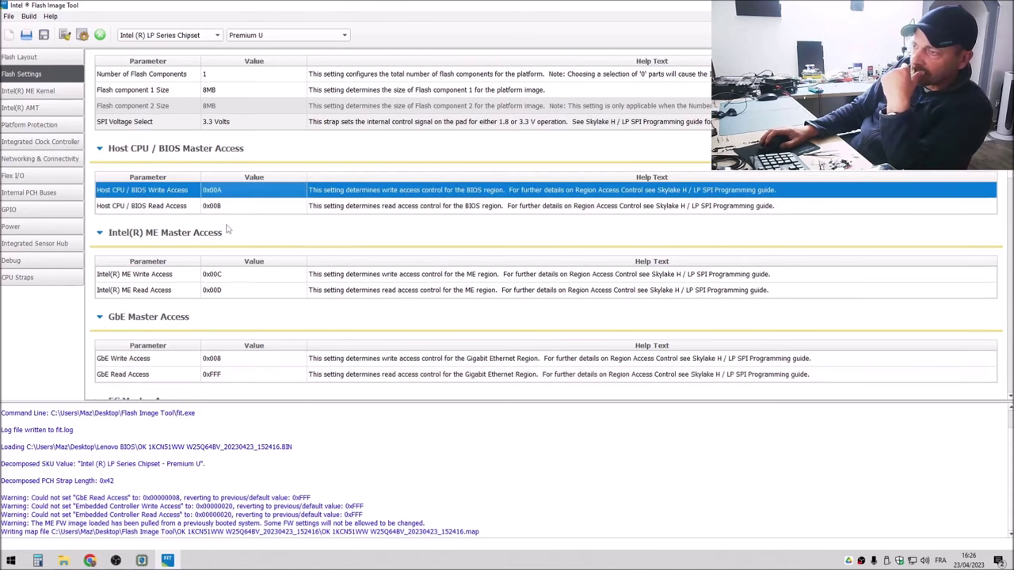
scroll(226, 229, "down", 15)
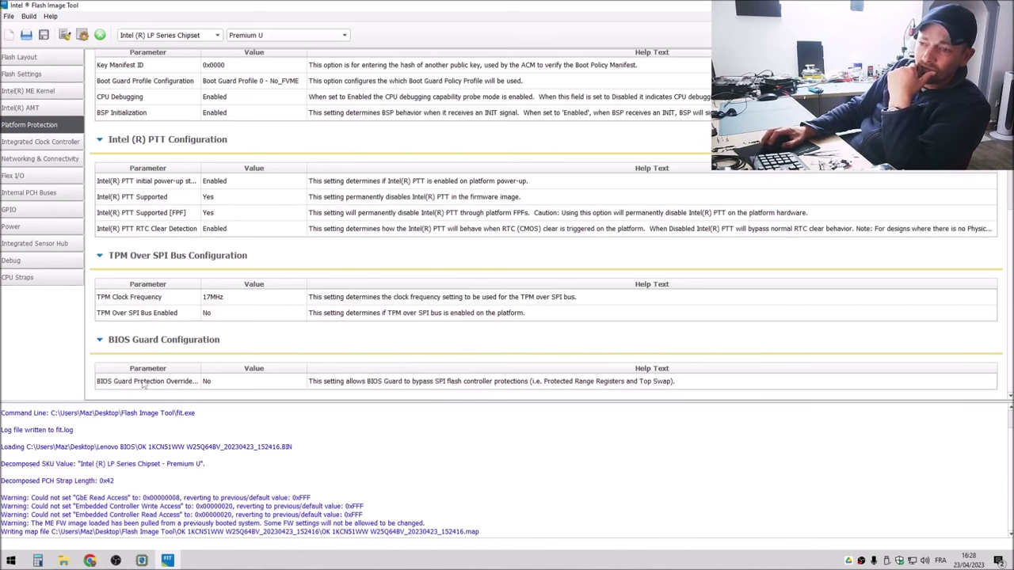
left_click(40, 142)
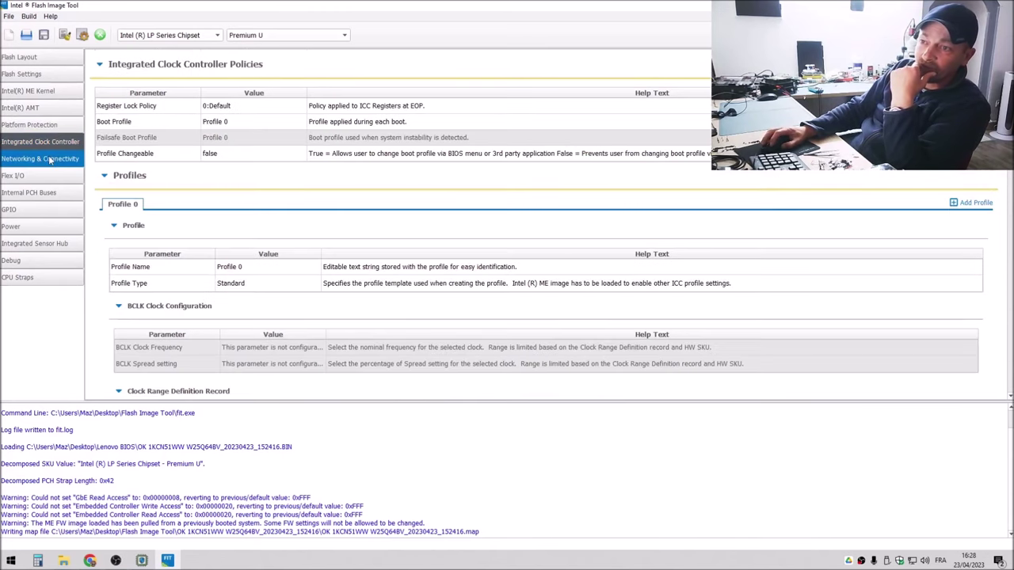
left_click(49, 159)
left_click(235, 188)
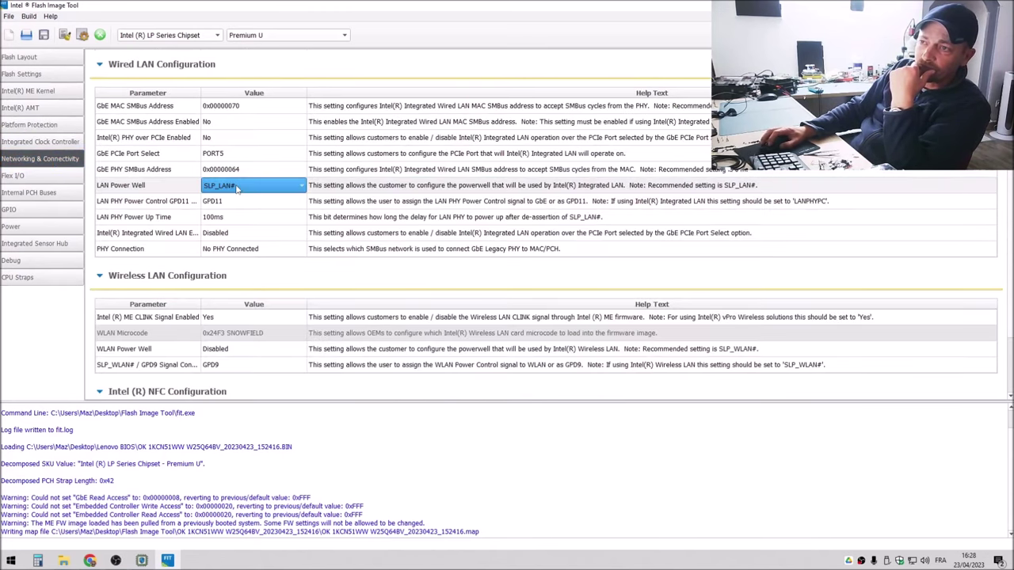
left_click(248, 188)
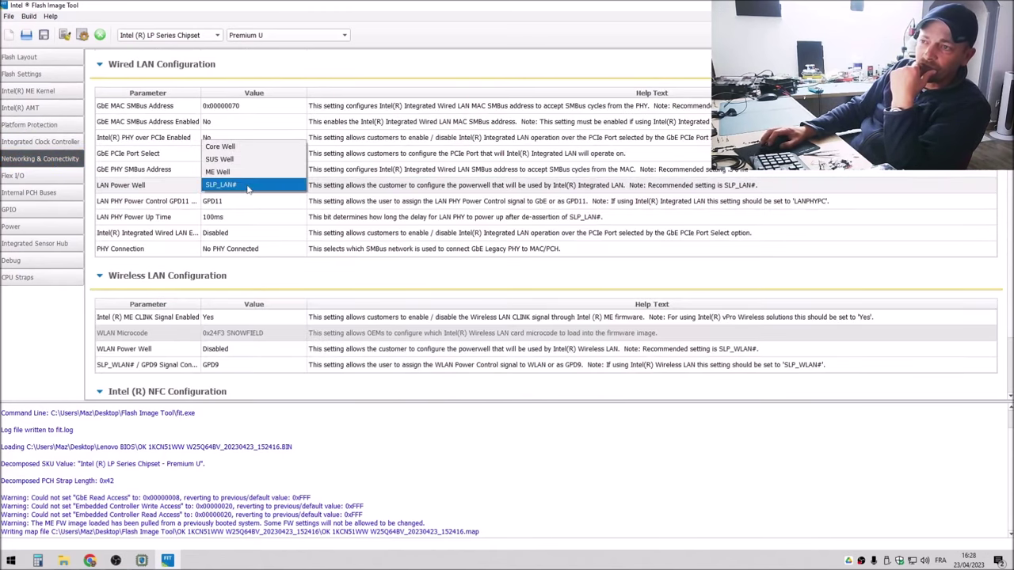
left_click(442, 279)
scroll(442, 279, "down", 1)
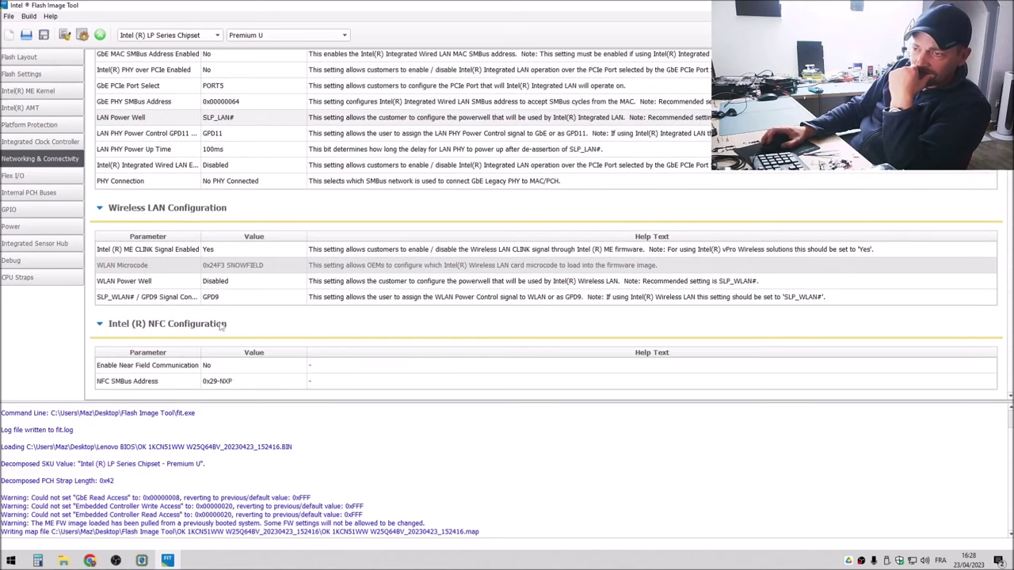
scroll(286, 350, "up", 1)
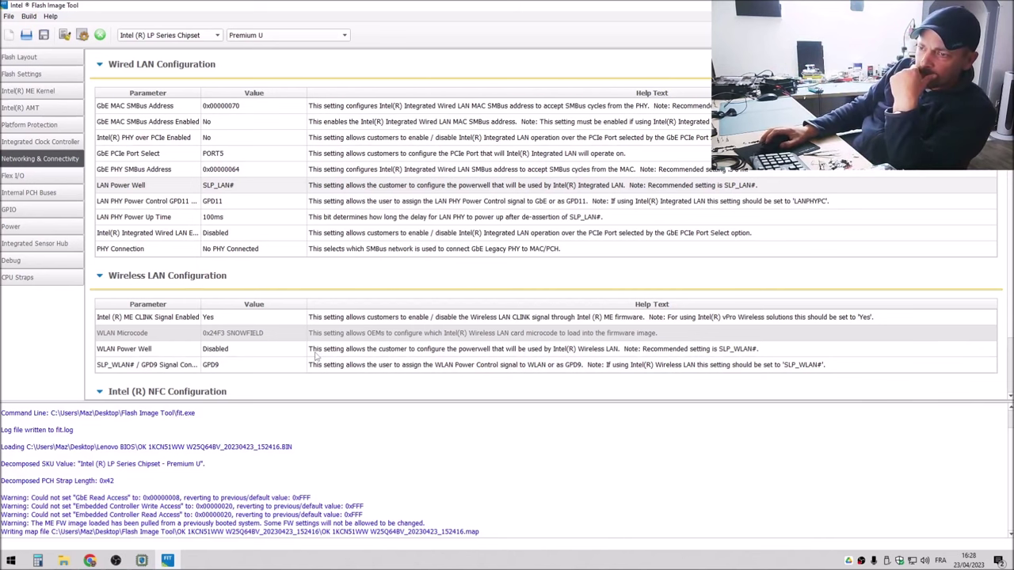
- Browse the Flex I/O, Internal PCH Buses, GPIO, Integrated Sensor Hub and Debug pages
left_click(190, 349)
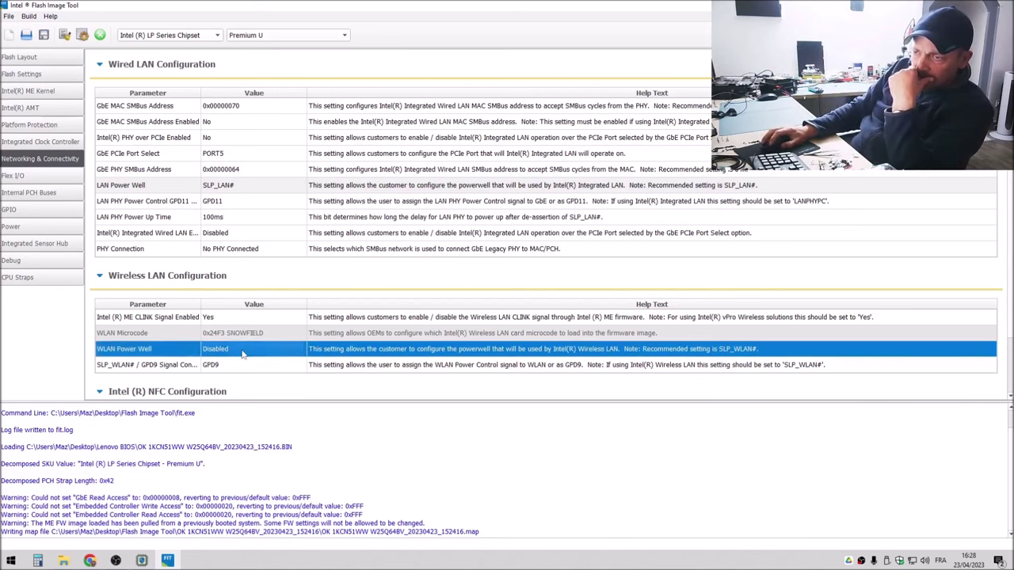
left_click(24, 175)
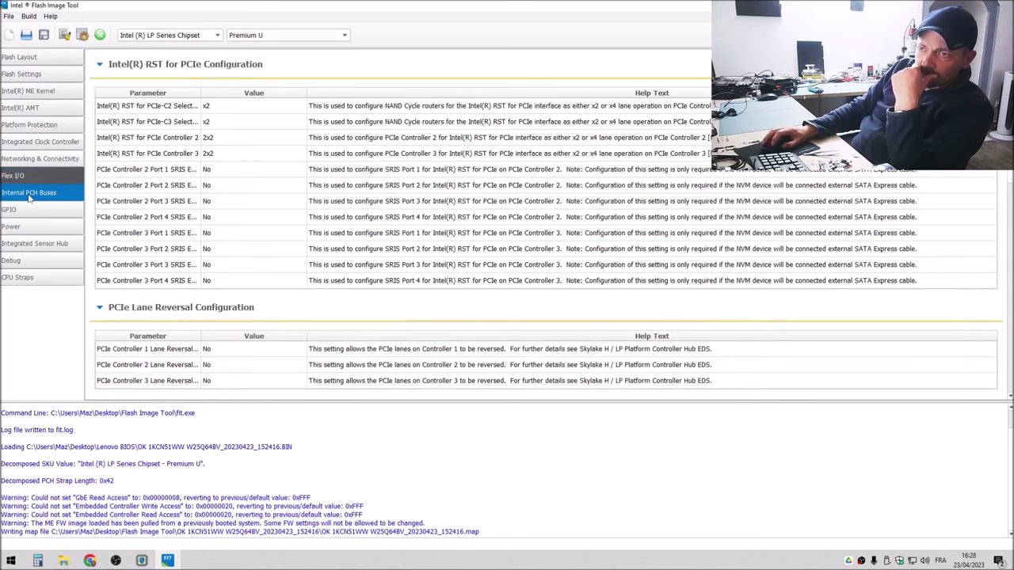
left_click(28, 193)
left_click(30, 226)
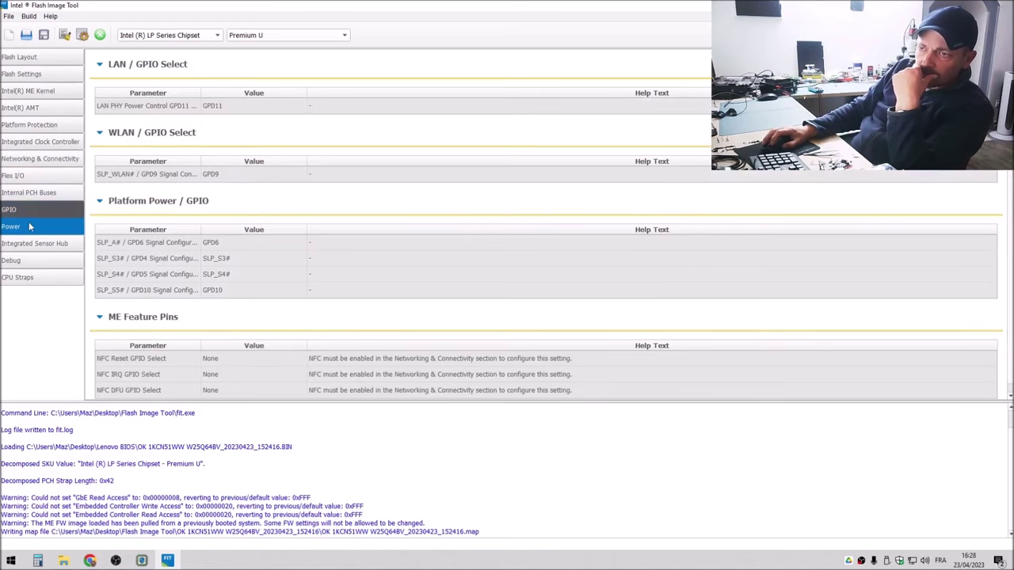
left_click(32, 244)
left_click(30, 260)
left_click(32, 245)
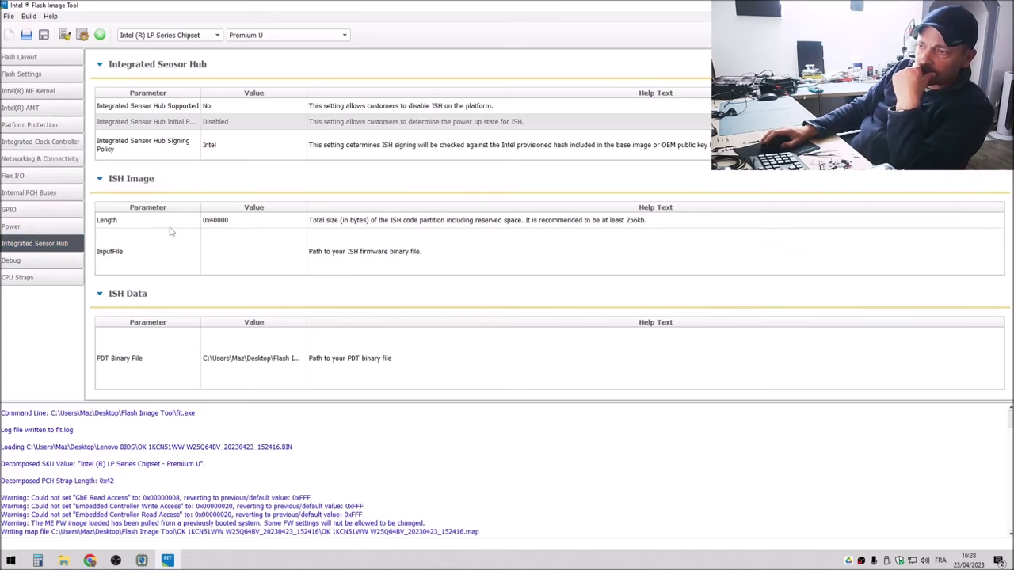
left_click(40, 210)
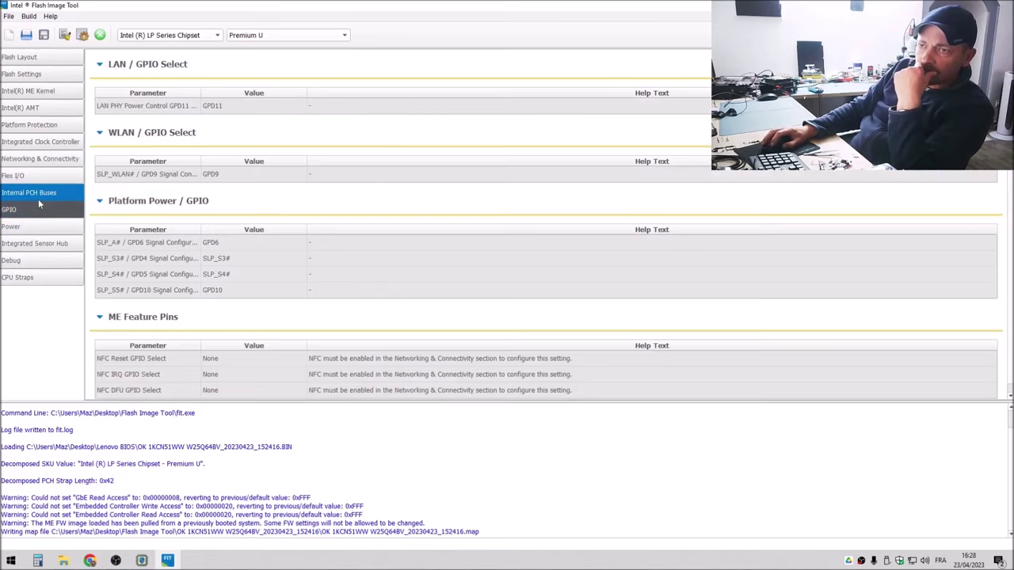
left_click(38, 197)
- Review Flash Settings and ME Kernel, then show Flash Layout down to the BIOS Region
left_click(42, 75)
scroll(171, 221, "down", 3)
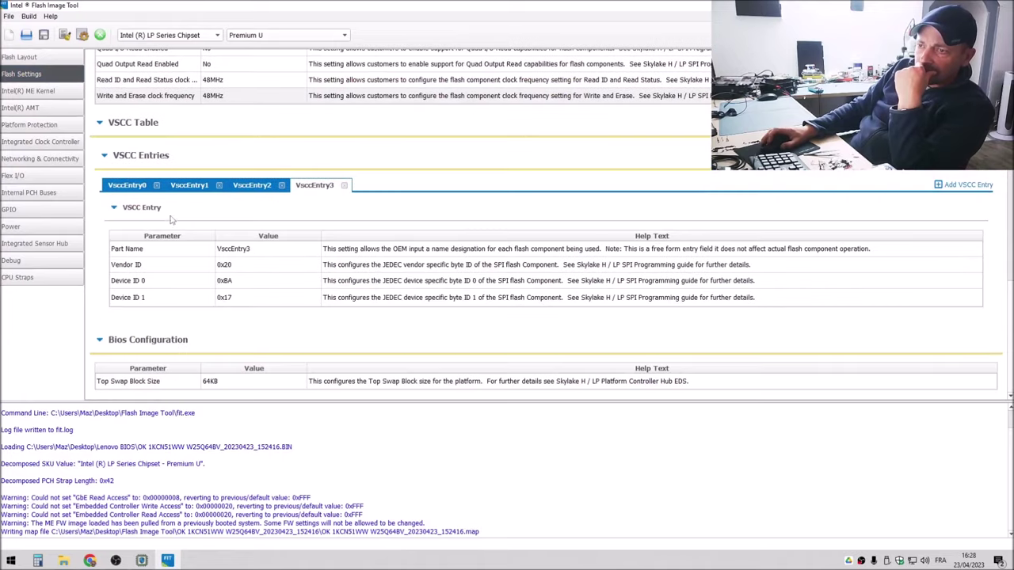
scroll(229, 254, "up", 3)
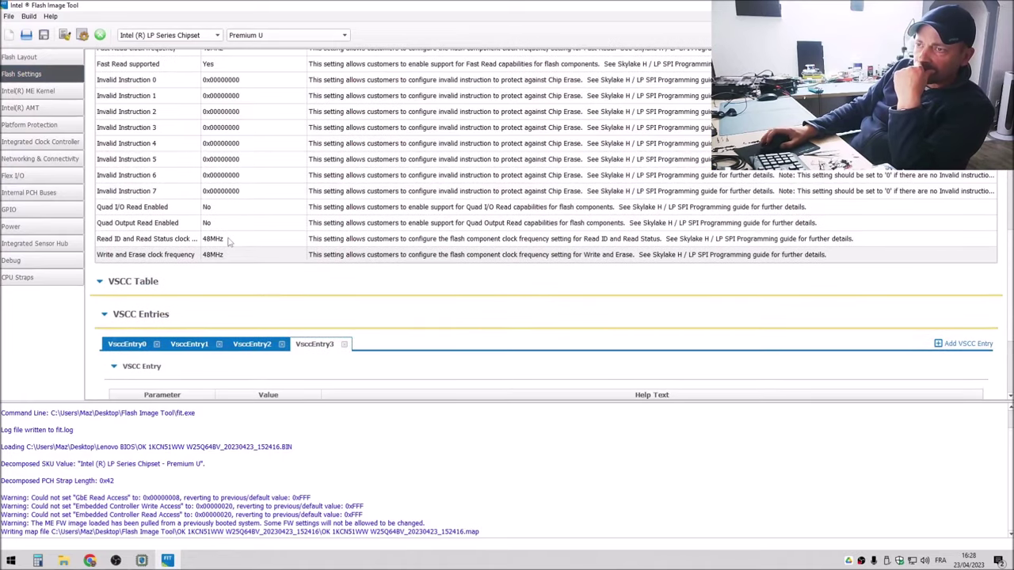
scroll(228, 241, "up", 5)
left_click(28, 91)
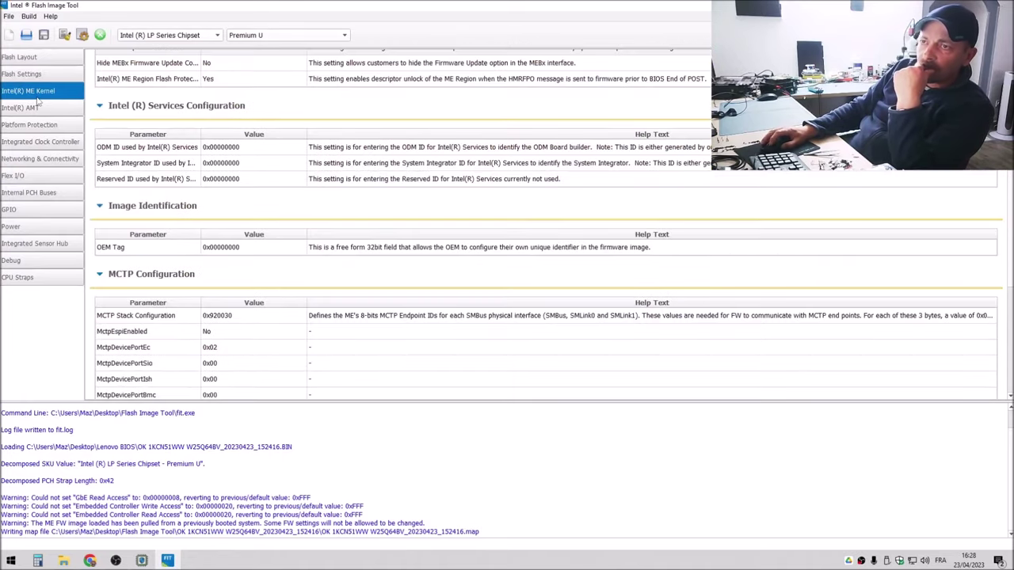
left_click(24, 57)
scroll(218, 190, "down", 5)
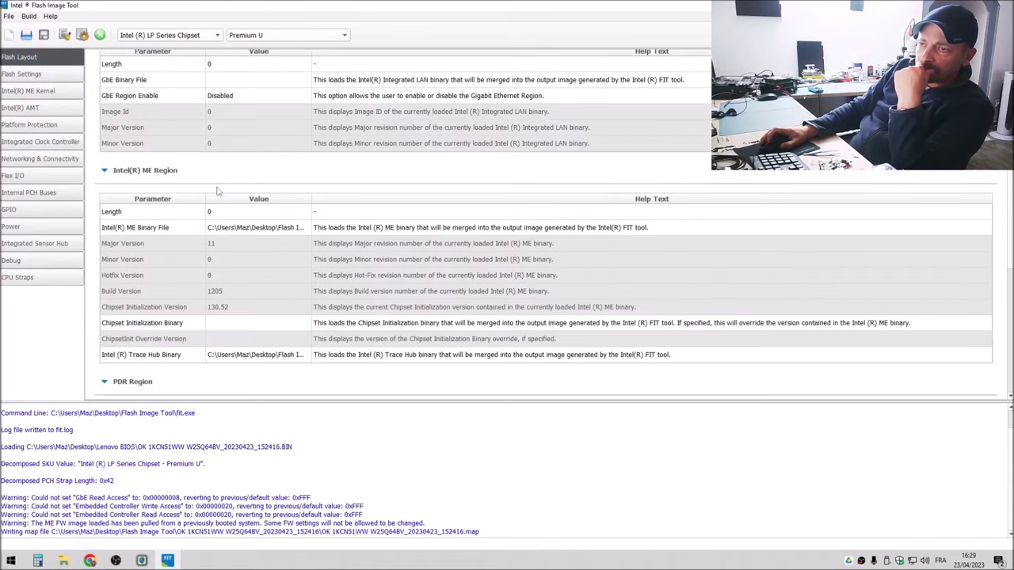
scroll(220, 191, "down", 2)
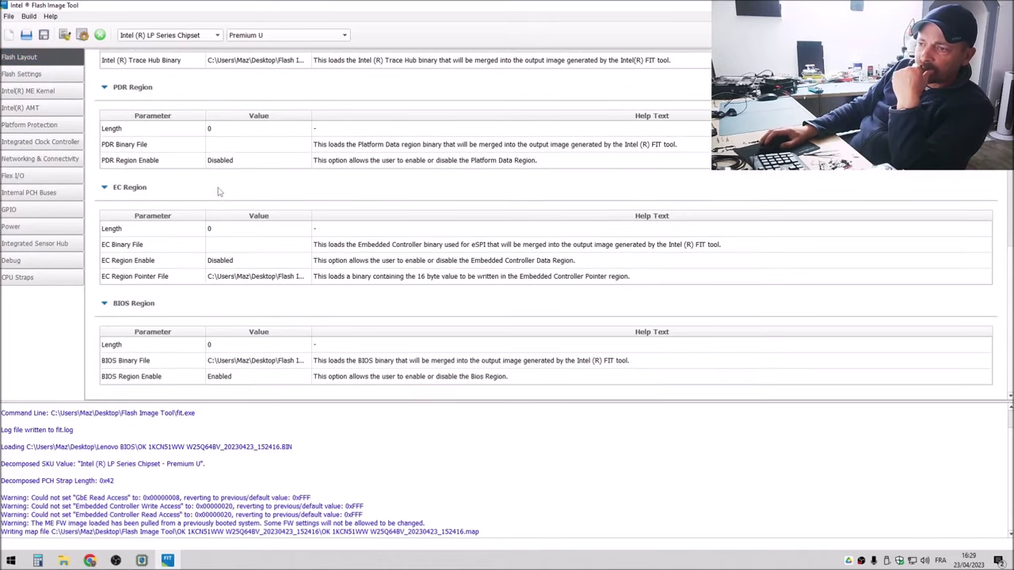
scroll(220, 191, "up", 1)
scroll(220, 192, "down", 1)
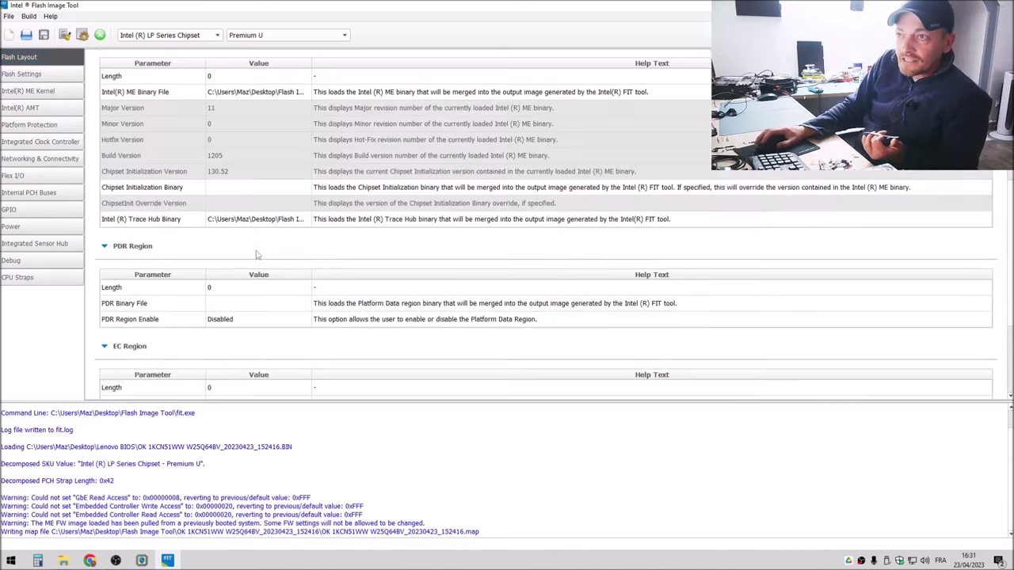
scroll(257, 250, "up", 4)
scroll(262, 244, "up", 3)
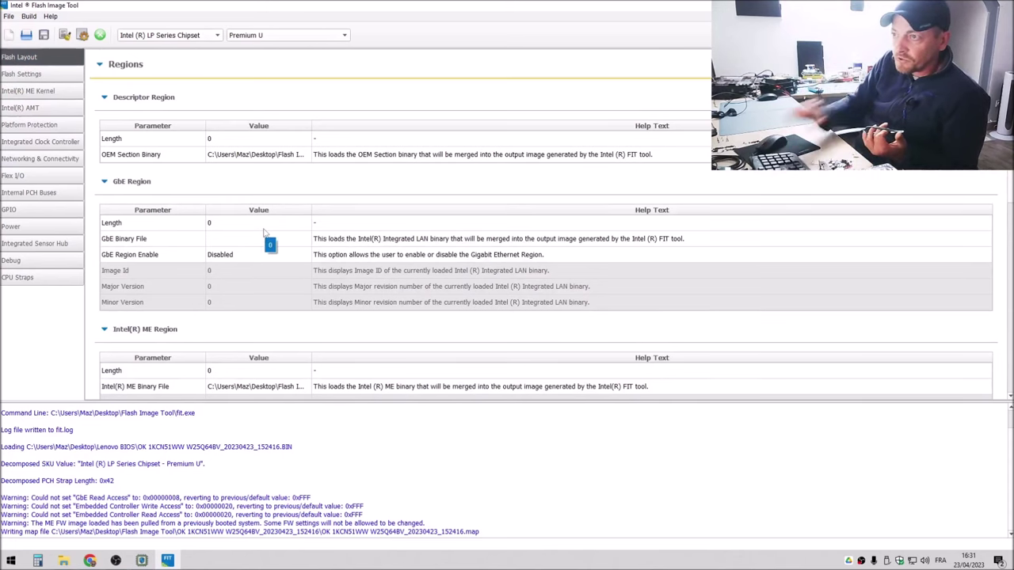
left_click(283, 155)
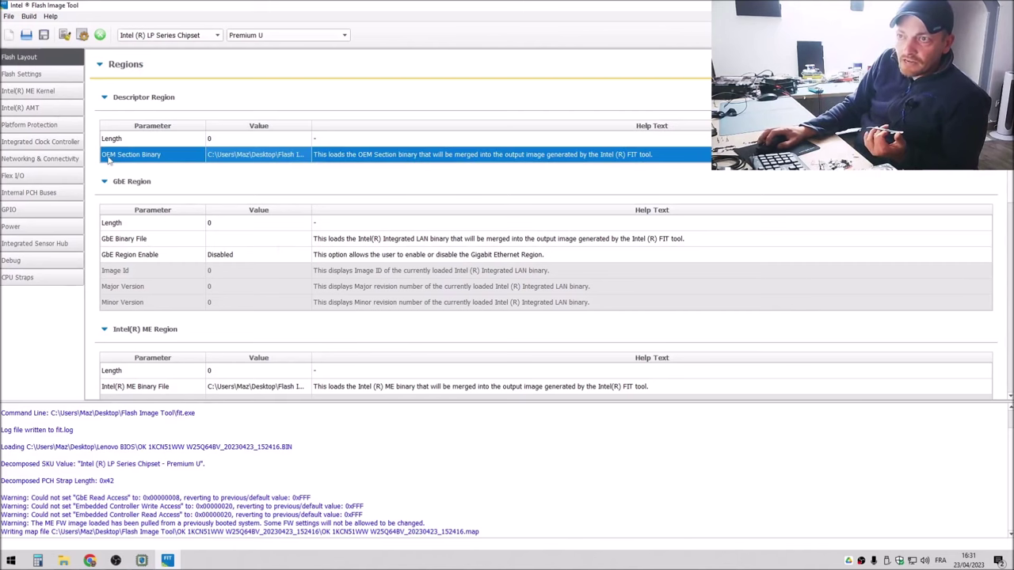
left_click(168, 557)
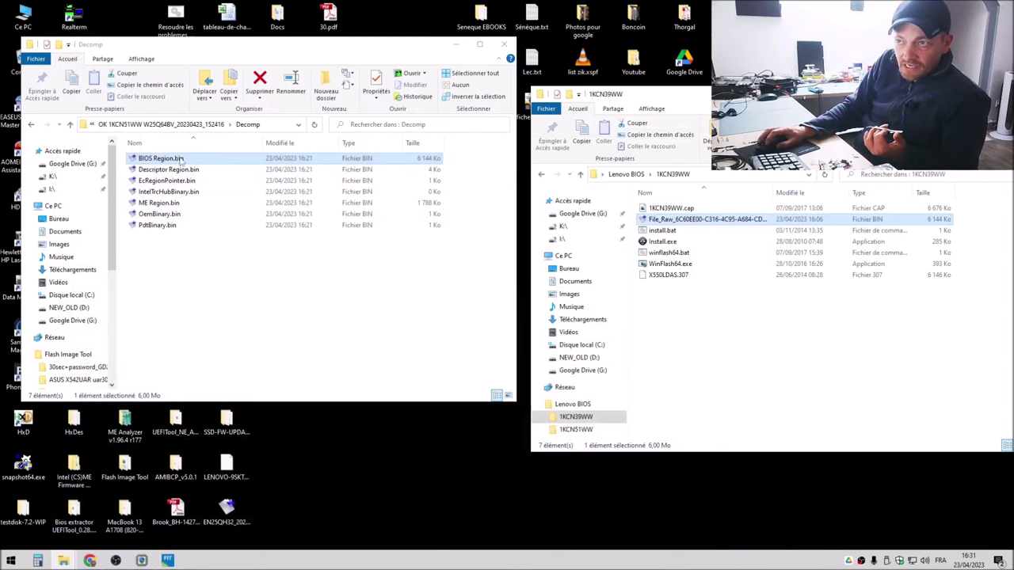
left_click(167, 560)
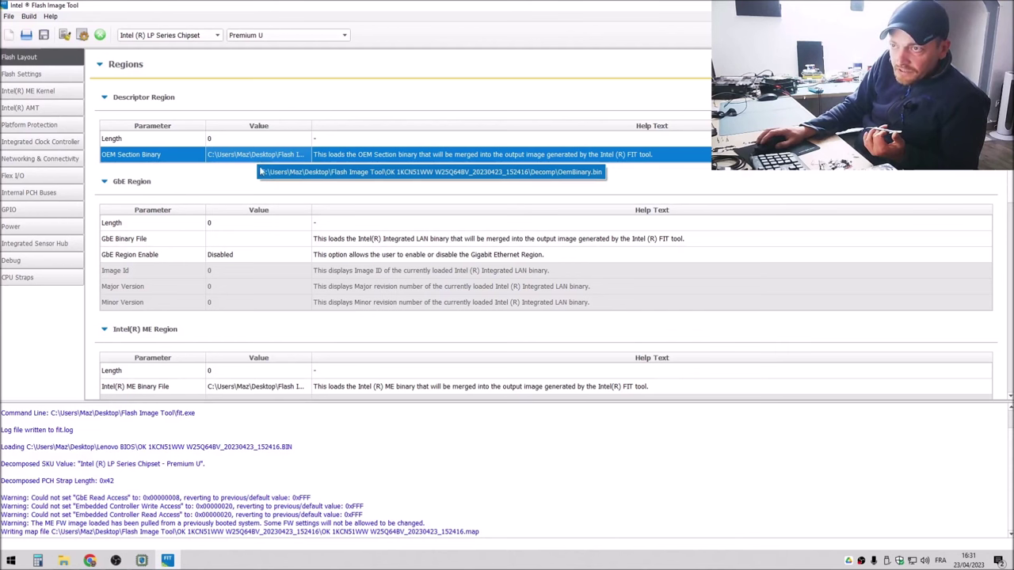
scroll(281, 228, "down", 3)
scroll(279, 229, "down", 7)
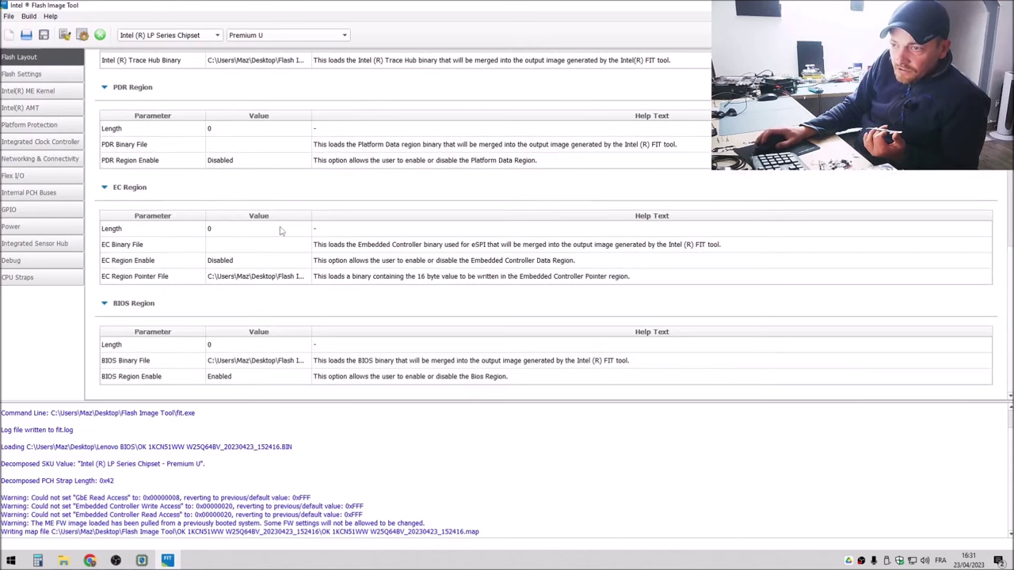
scroll(277, 226, "up", 1)
scroll(277, 226, "down", 1)
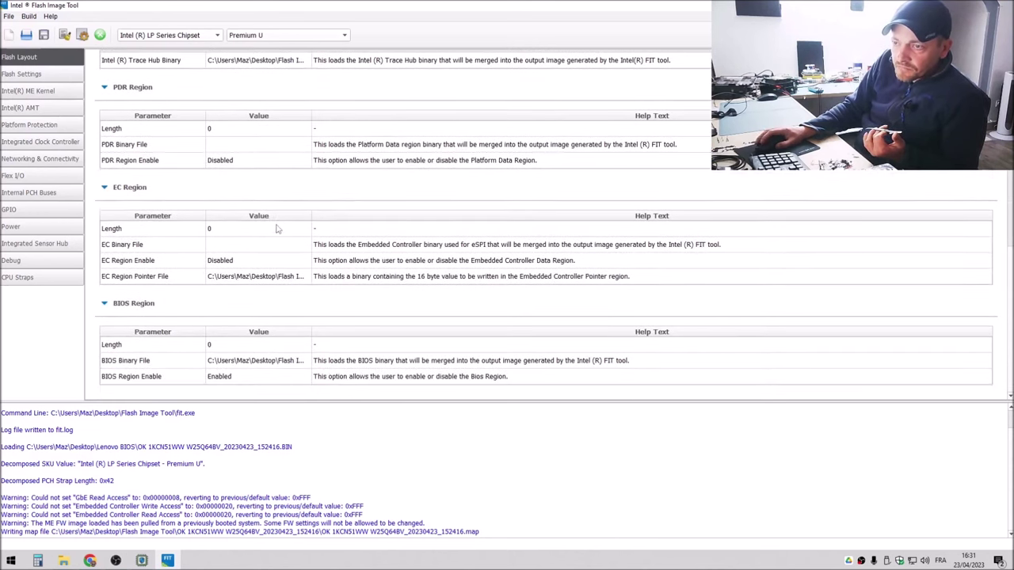
left_click(269, 363)
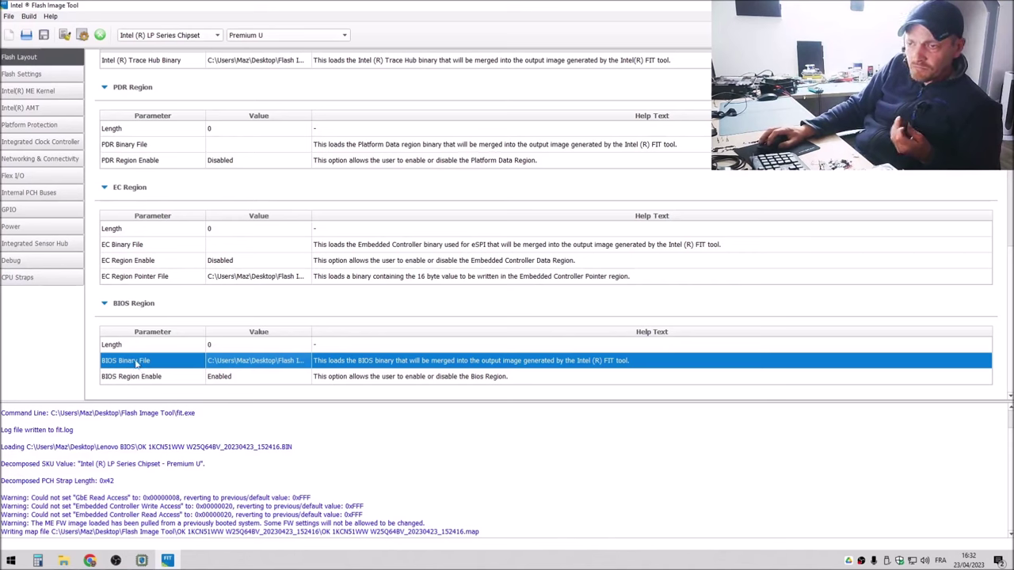
left_click(262, 361)
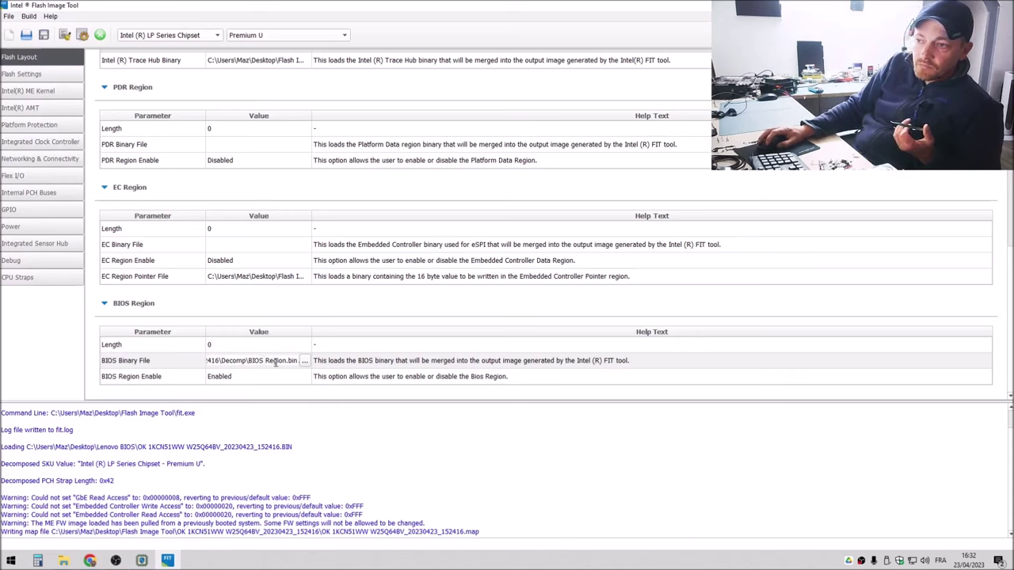
left_click(305, 361)
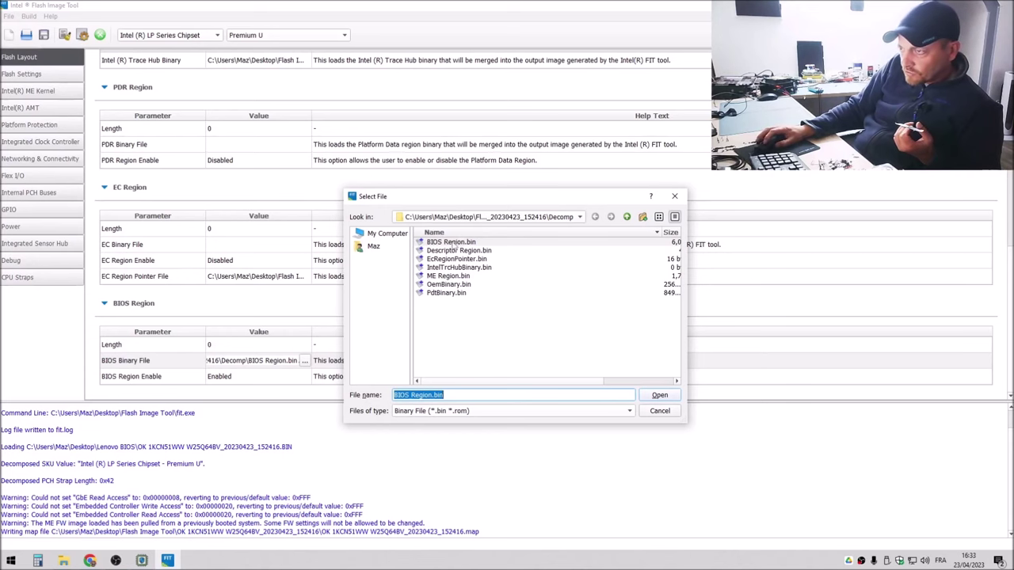
left_click(660, 410)
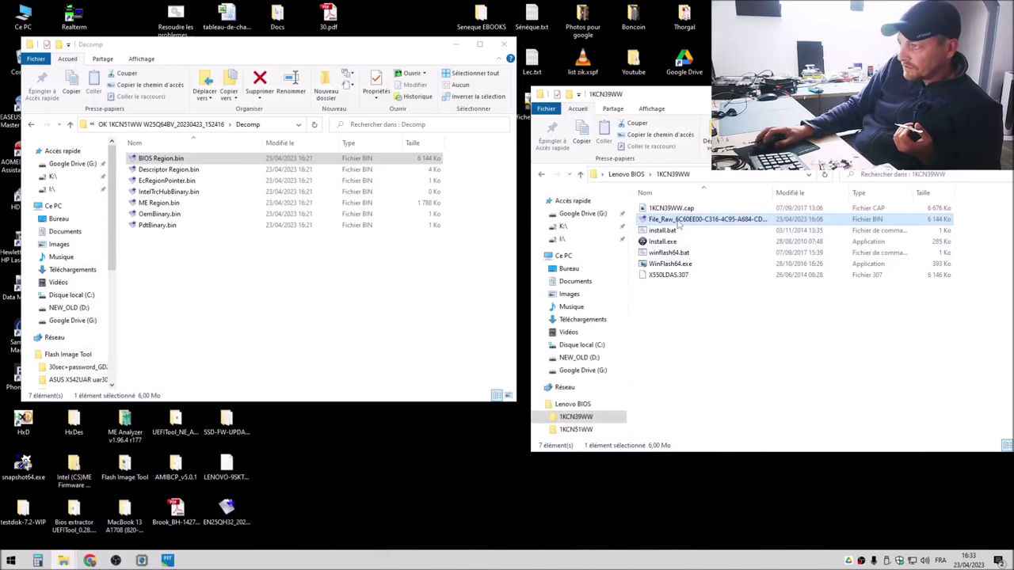
- Copy the 6 144 Ko File_Raw body.bin from 1KCN39WW into Decomp, then return to FIT
left_click_drag(679, 224, 265, 314)
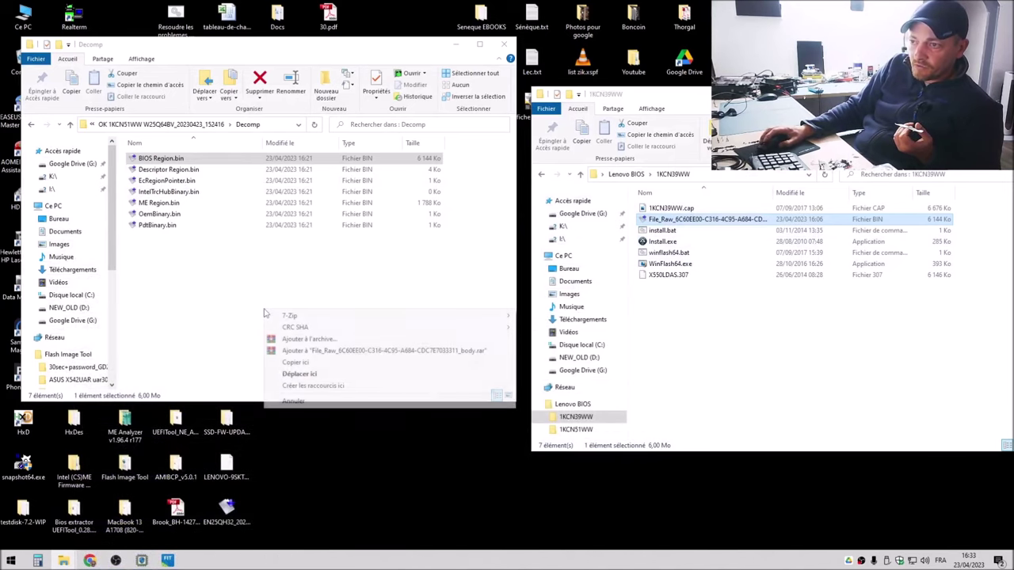
left_click(291, 365)
left_click(256, 333)
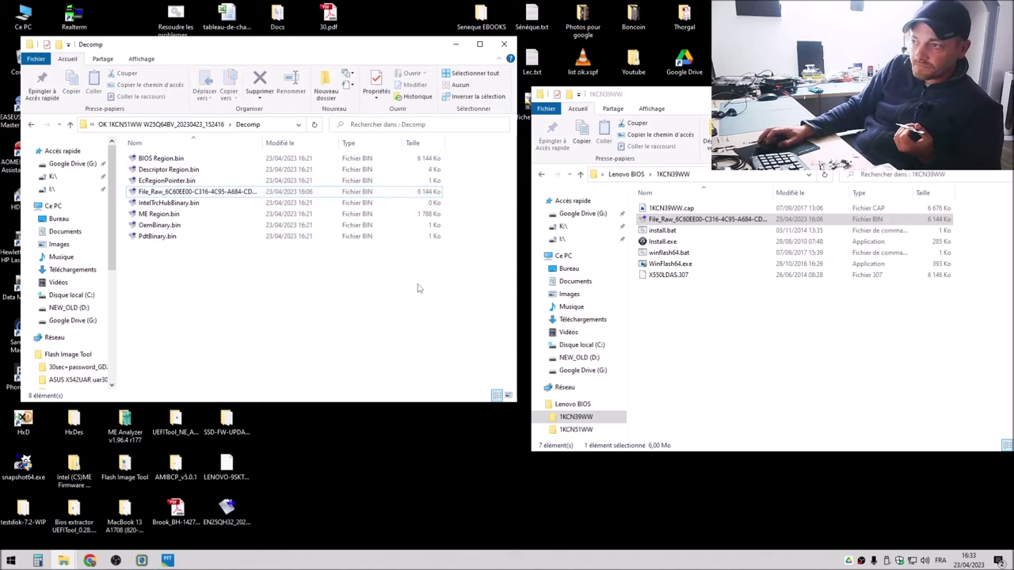
left_click(168, 560)
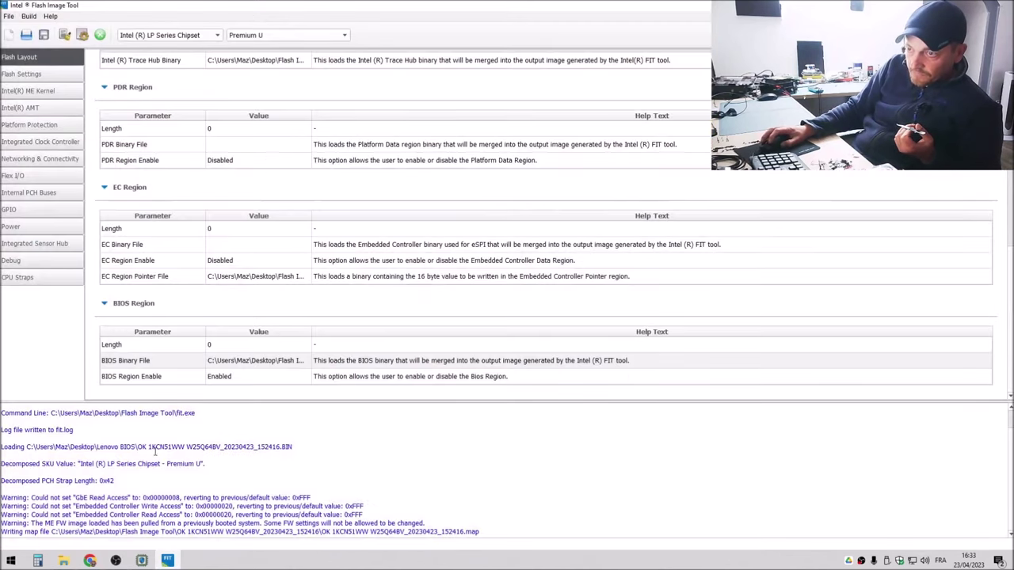
- Set BIOS Binary File to Decomp's File_Raw_6C60EE00-C316-4C95-A684-CDC7E7033311_body.bin and restore the window size
left_click(295, 362)
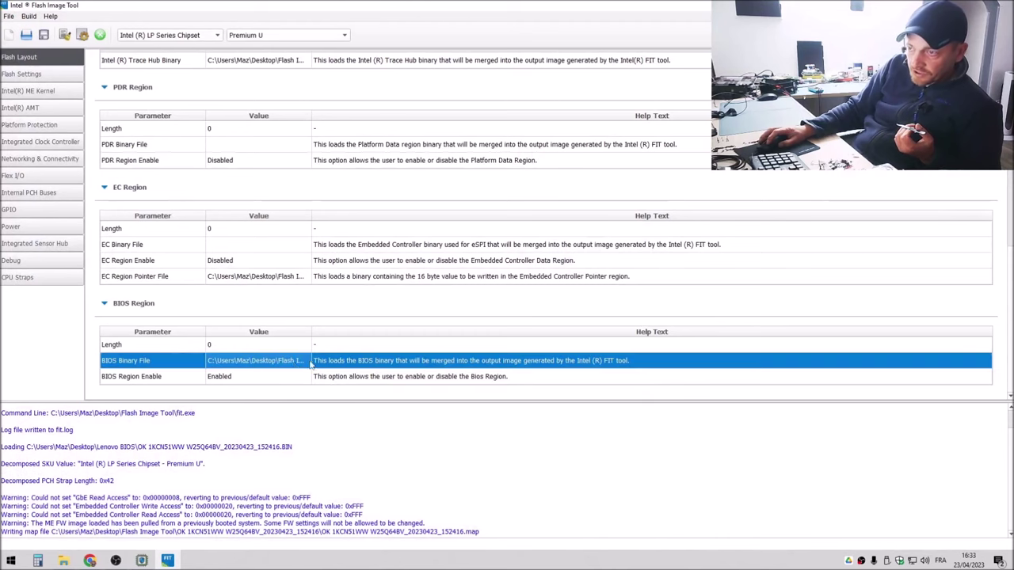
left_click(299, 362)
left_click(305, 362)
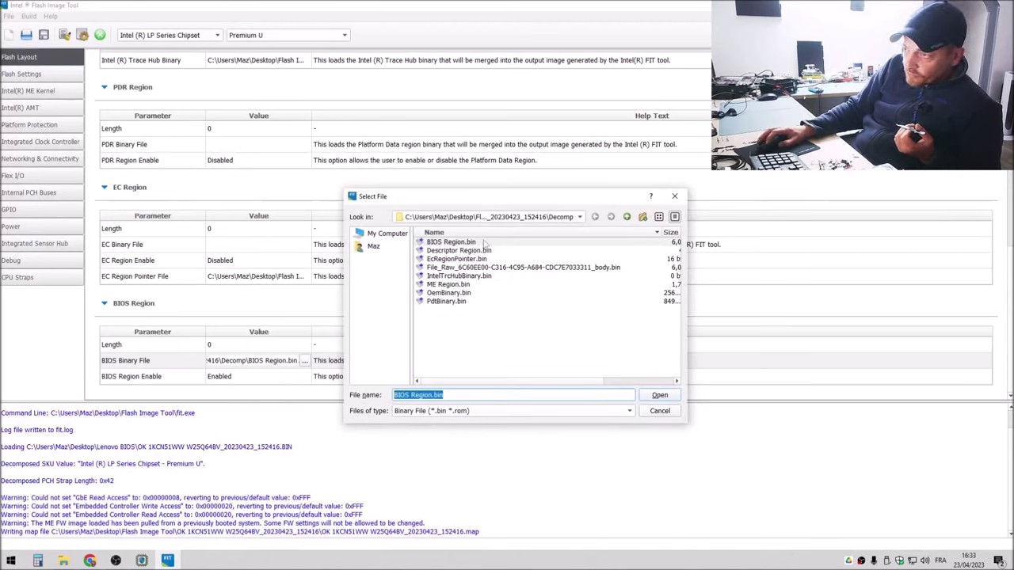
left_click(472, 269)
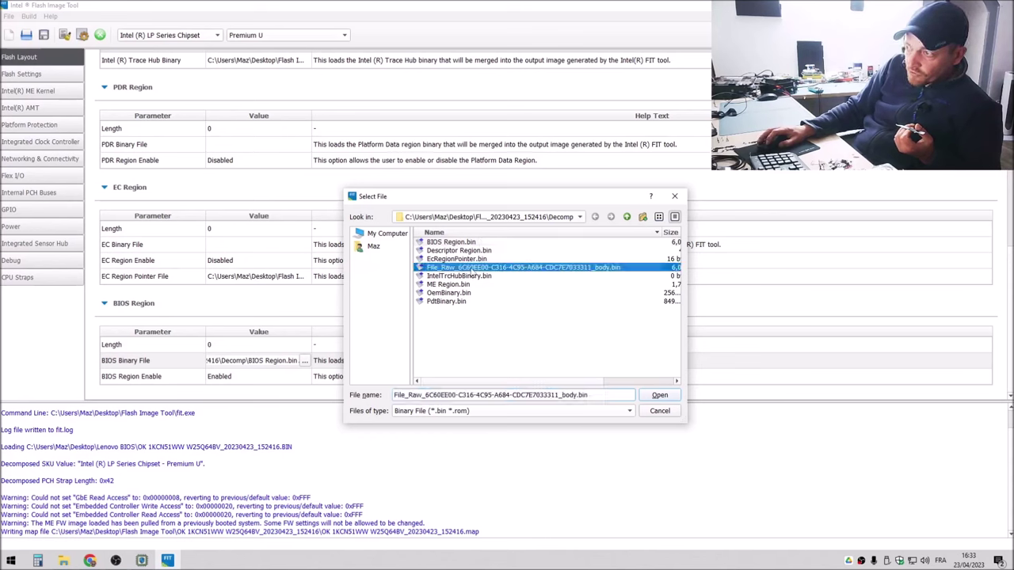
mouse_move(535, 381)
left_mouse_down()
mouse_move(544, 383)
mouse_move(531, 382)
left_mouse_up()
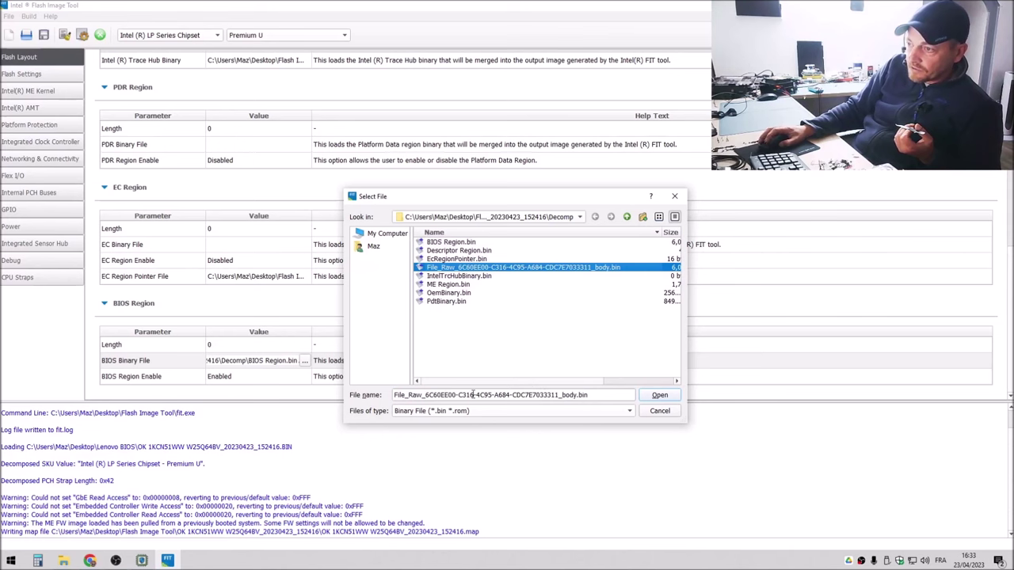
left_click(660, 396)
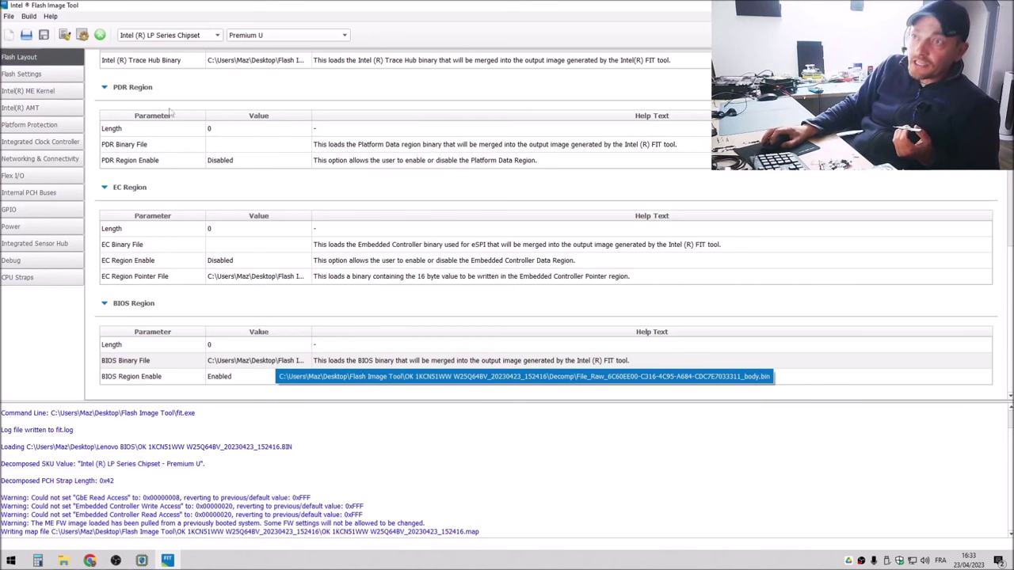
left_click_drag(222, 6, 202, 41)
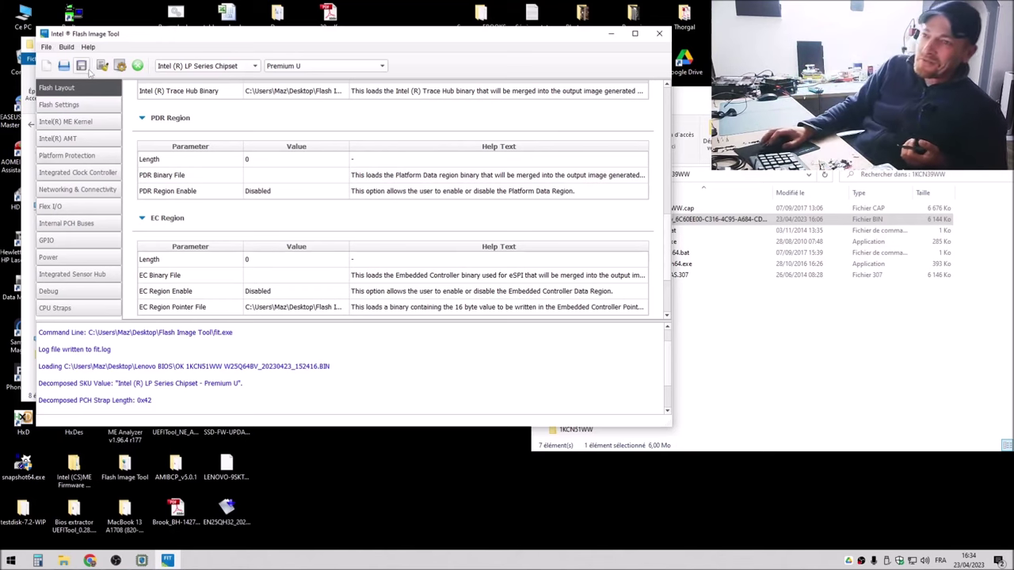
- Build the full flash image with Boot Guard disabled and check the build log
left_click(67, 48)
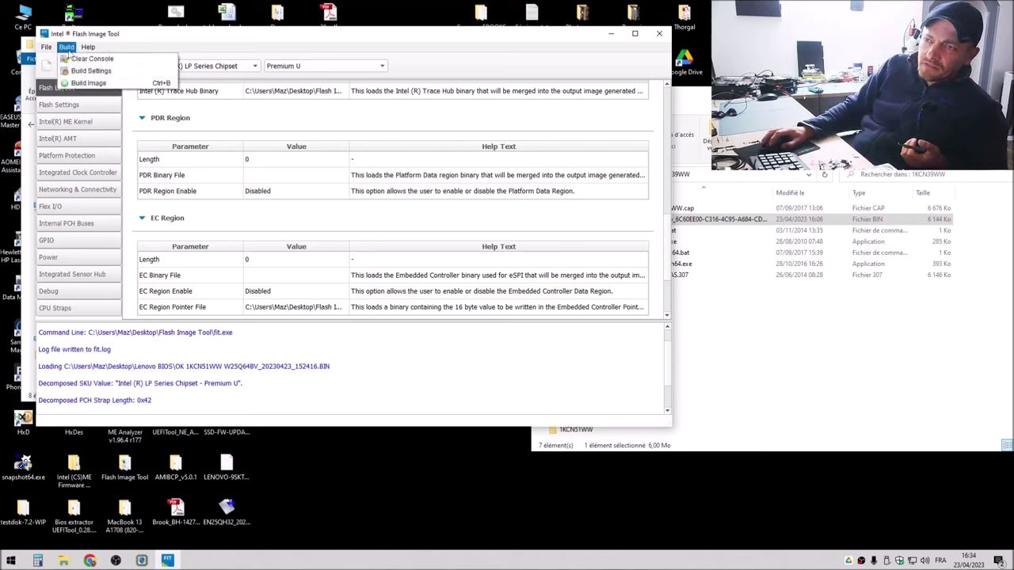
left_click(89, 83)
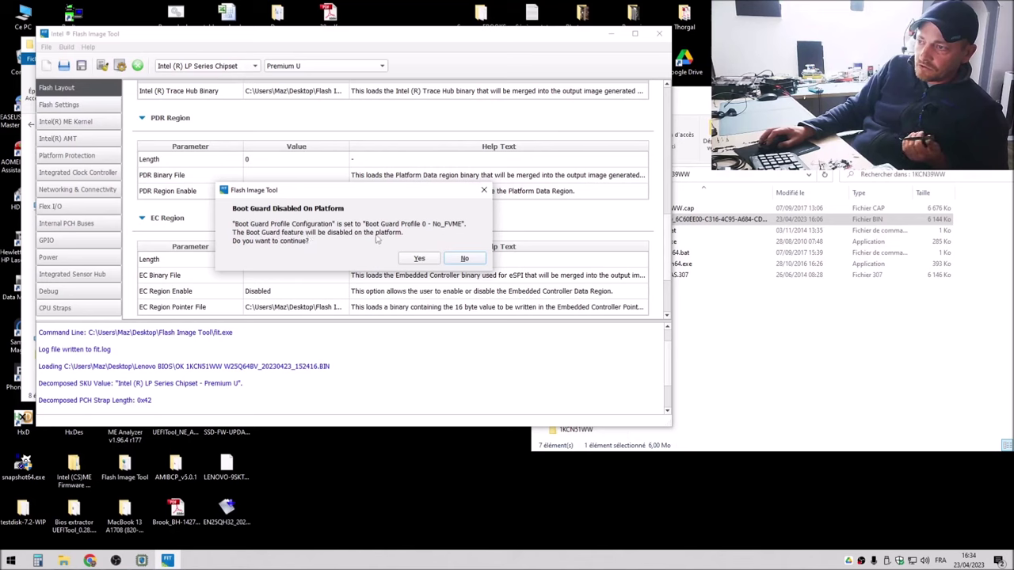
left_click(417, 259)
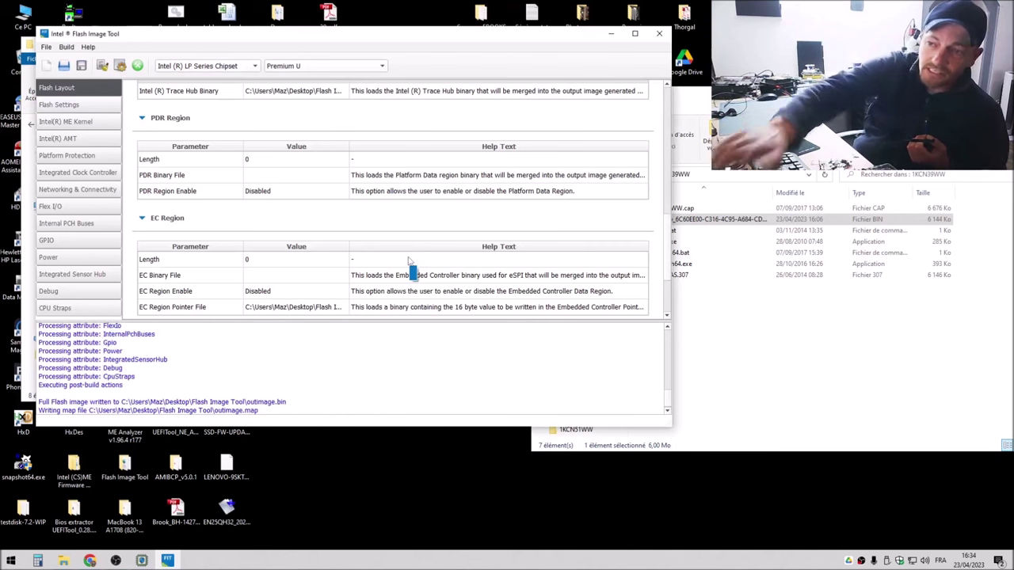
scroll(157, 361, "up", 1)
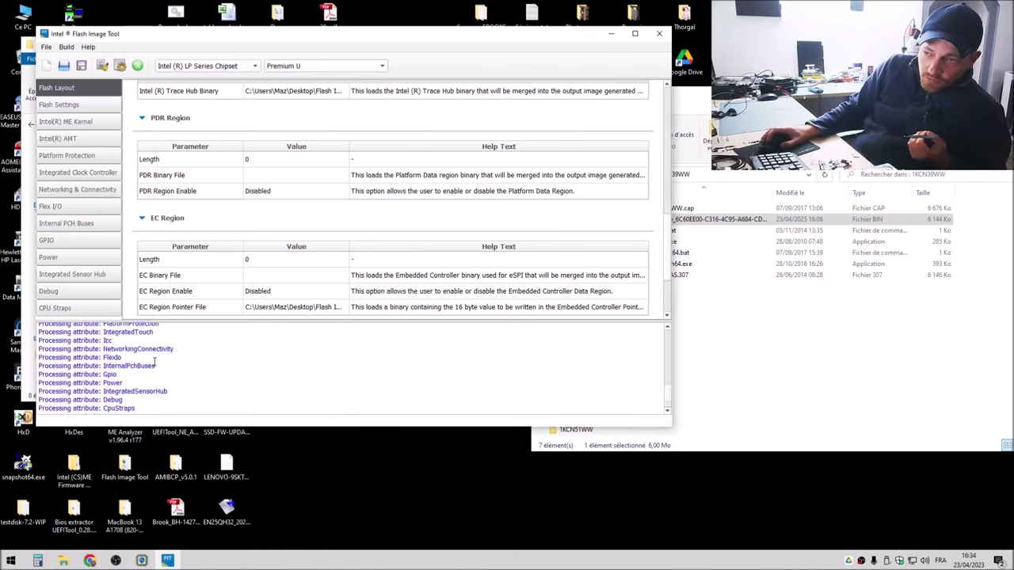
scroll(116, 373, "down", 5)
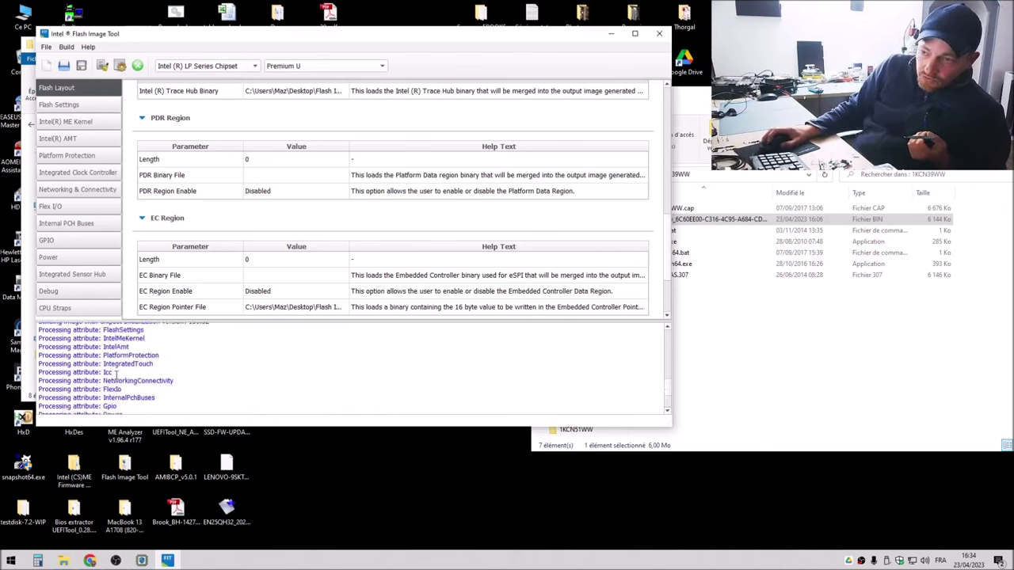
scroll(115, 367, "up", 2)
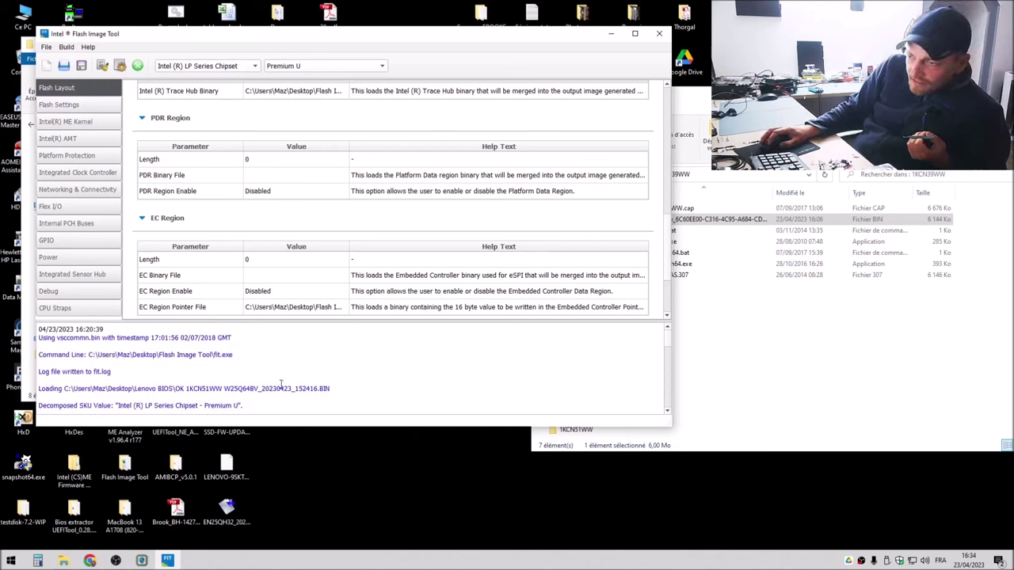
left_click_drag(322, 388, 179, 391)
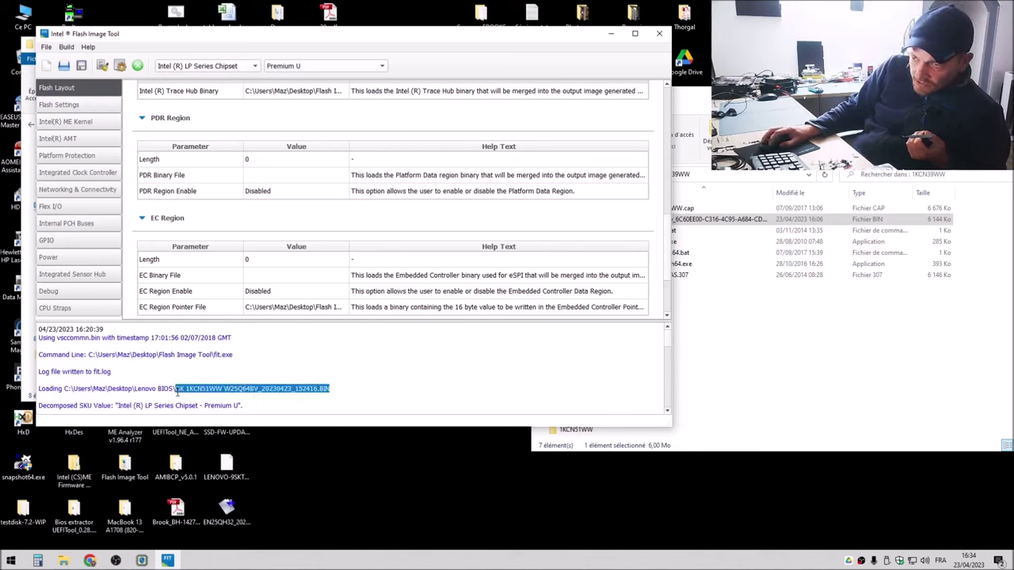
- Rebuild the image to outimage.bin, confirm the output name, and close the tool
key("ctrl+b")
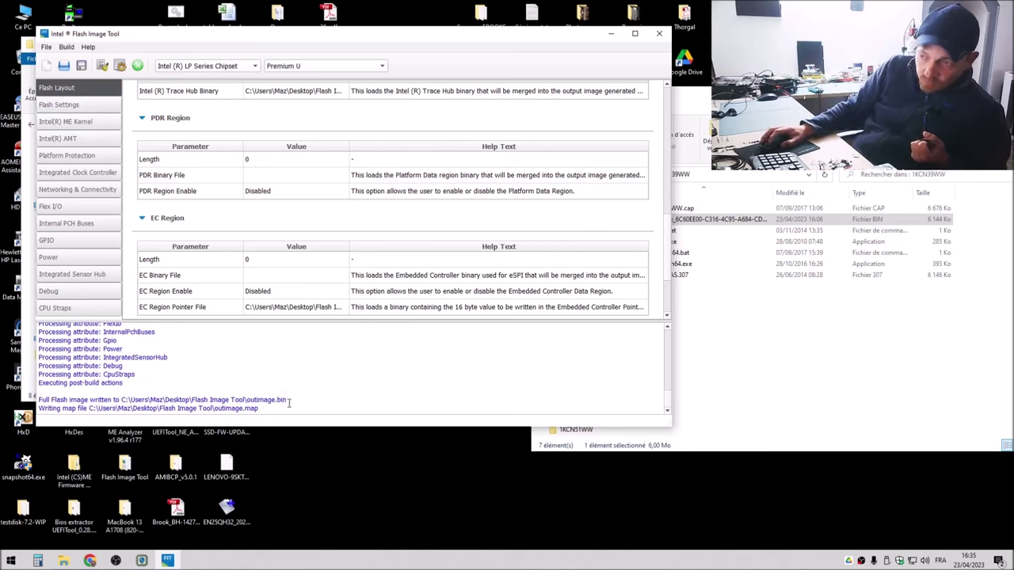
left_click_drag(290, 404, 235, 400)
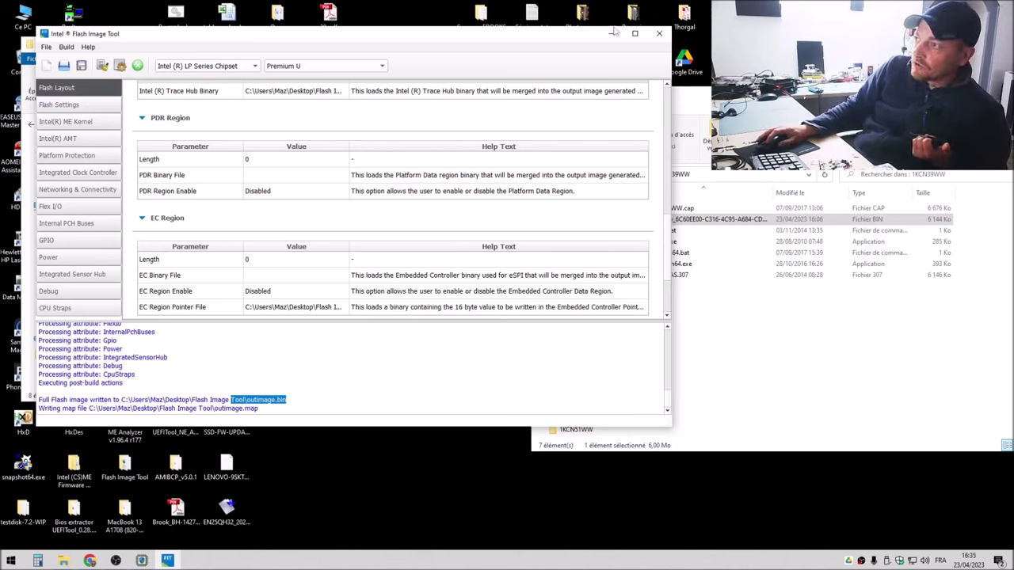
left_click(661, 36)
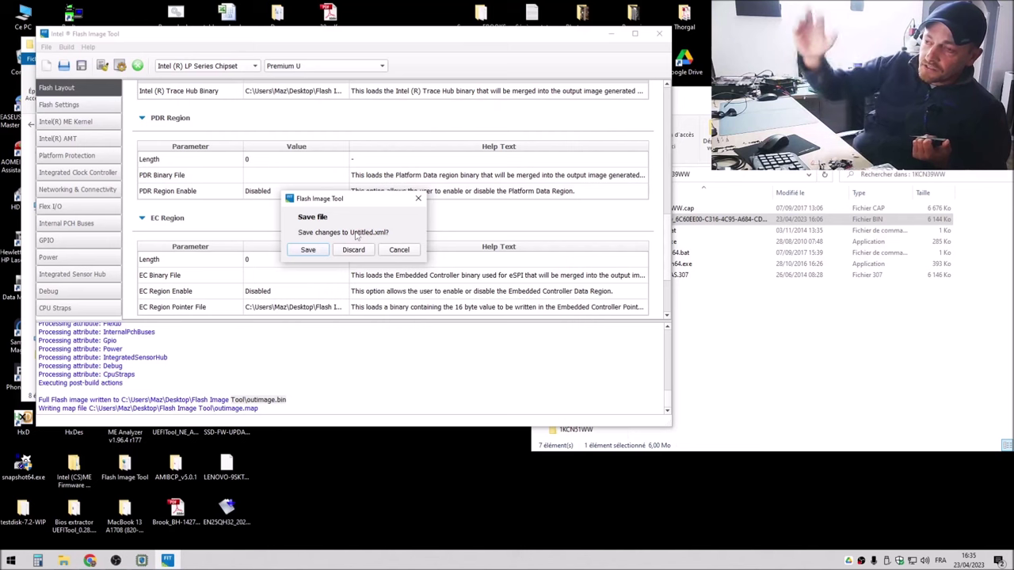
- Discard the configuration changes, close Decomp, and select outimage.bin in the maximized Flash Image Tool folder
left_click(355, 250)
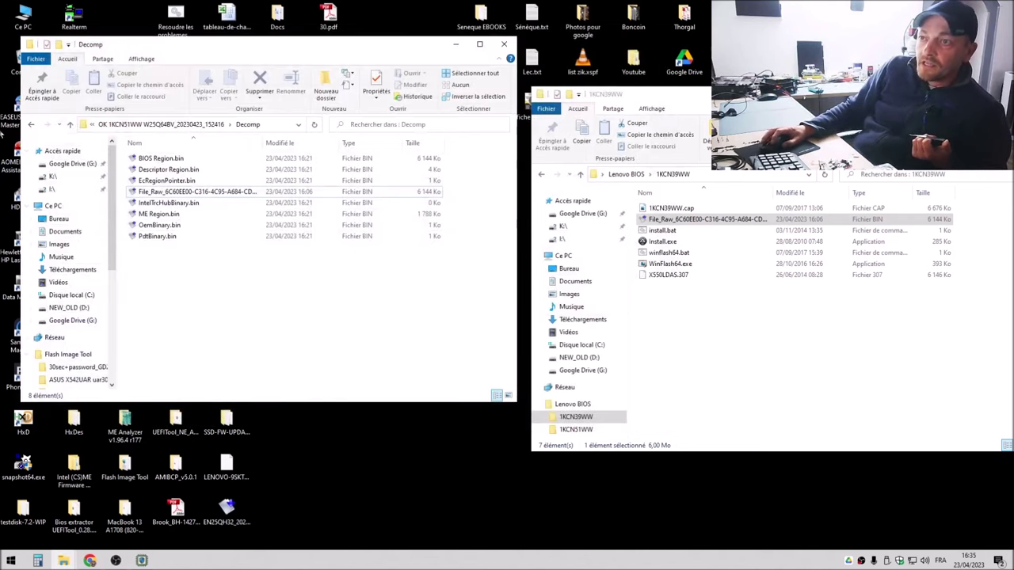
left_click(504, 44)
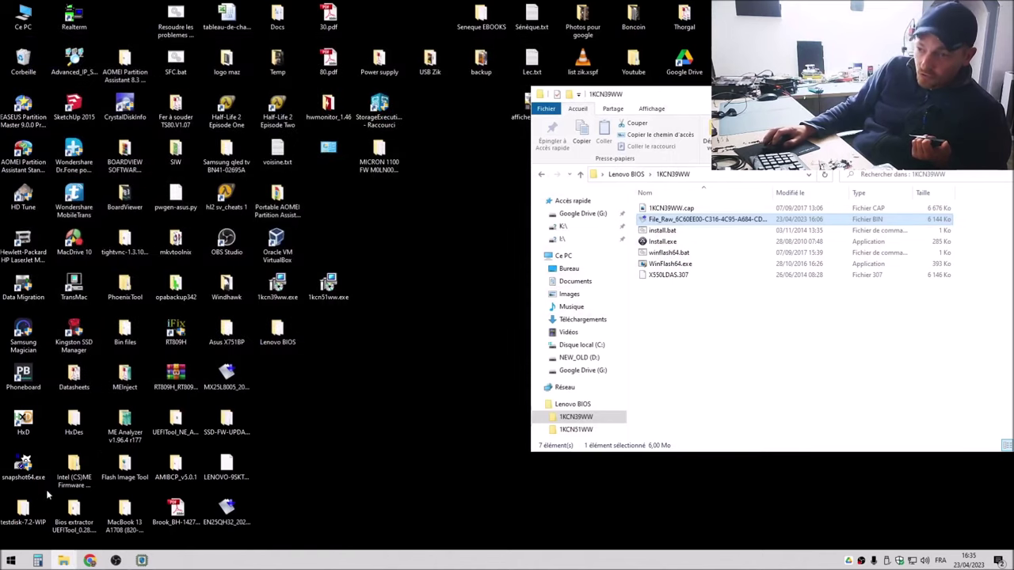
double_click(124, 469)
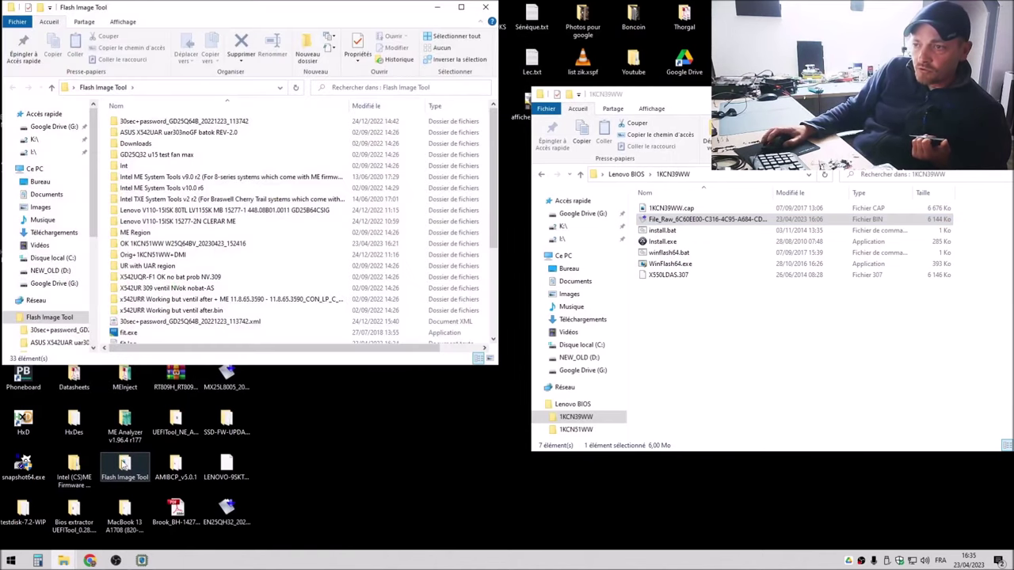
scroll(210, 248, "down", 4)
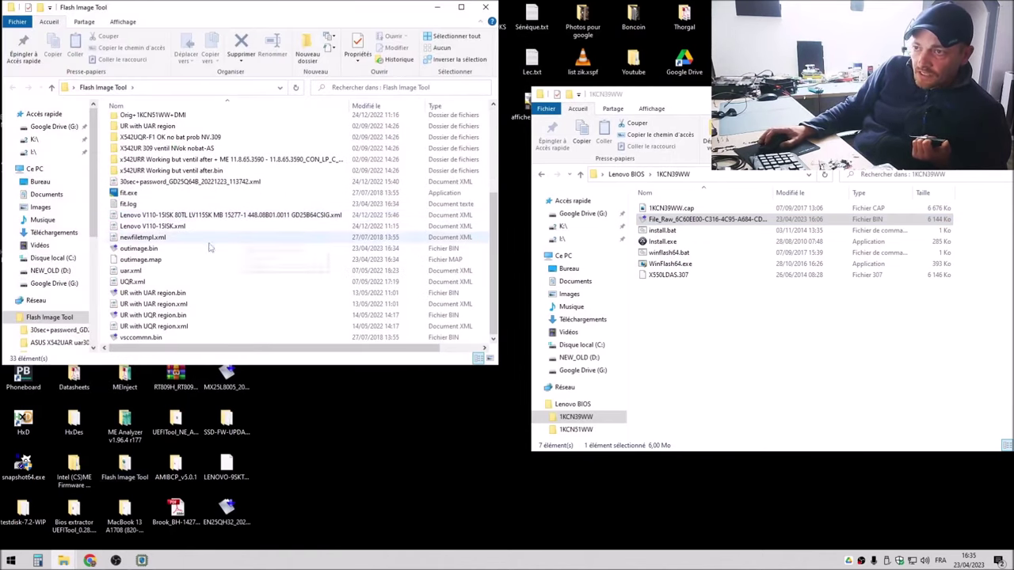
left_click(462, 7)
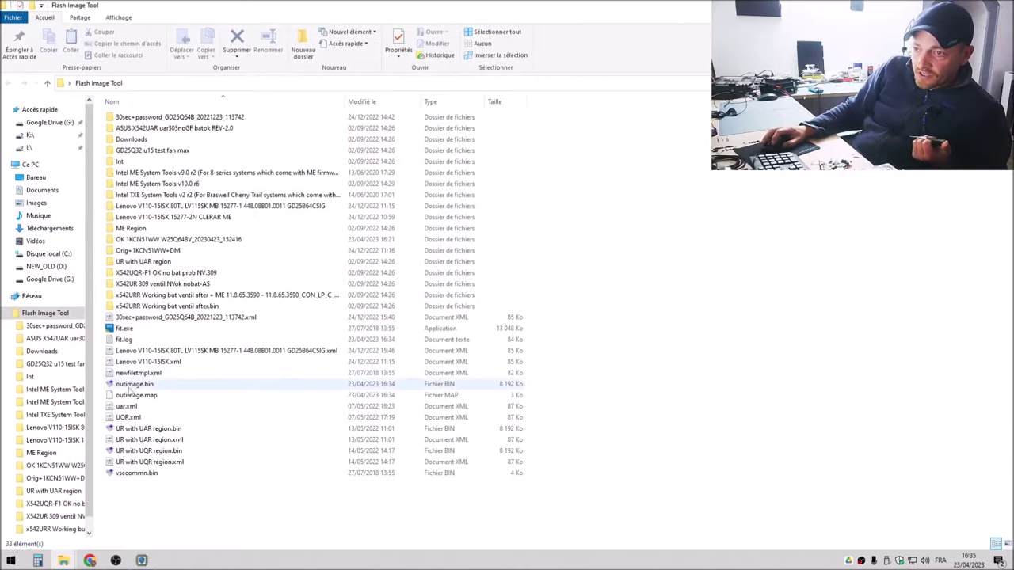
left_click(129, 386)
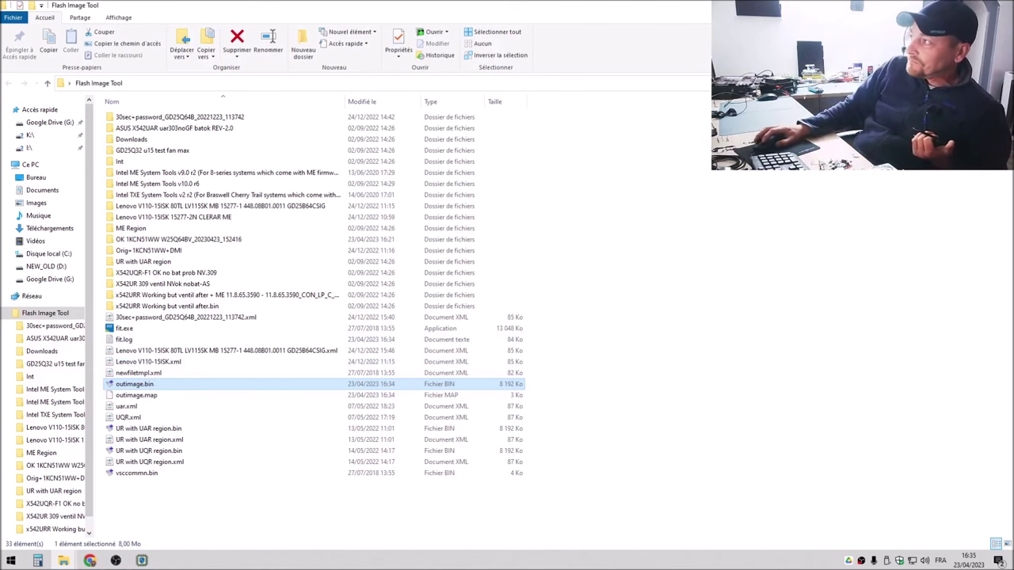
- Restore down the Flash Image Tool folder window, move it aside, and launch HxD from the desktop
key("super+Down")
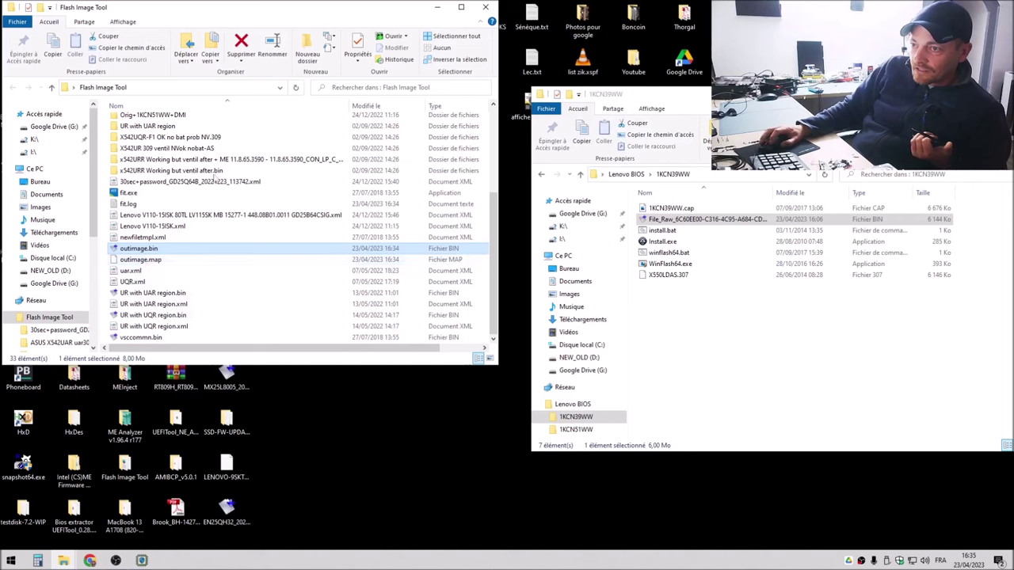
left_click_drag(343, 9, 713, 106)
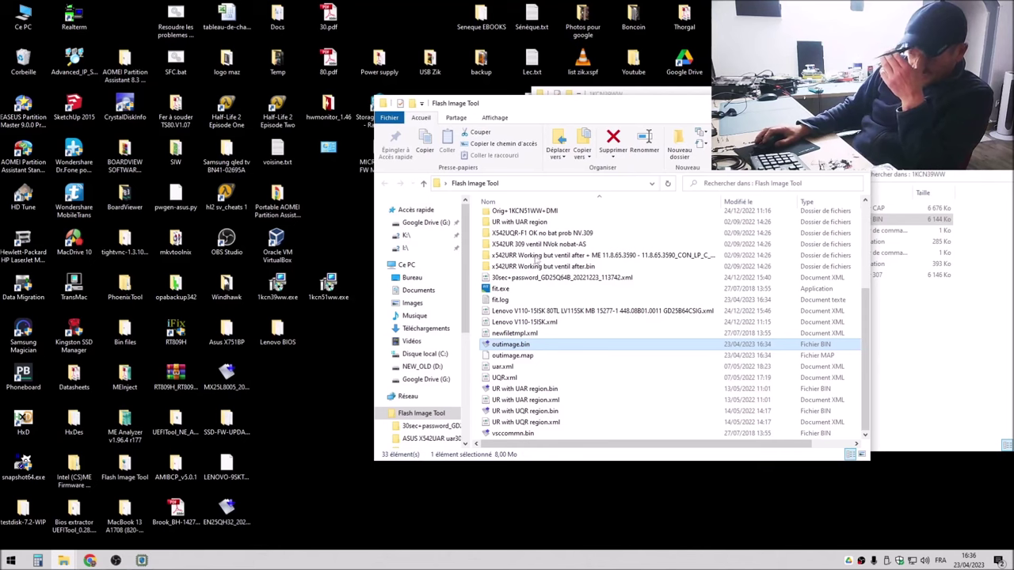
double_click(23, 420)
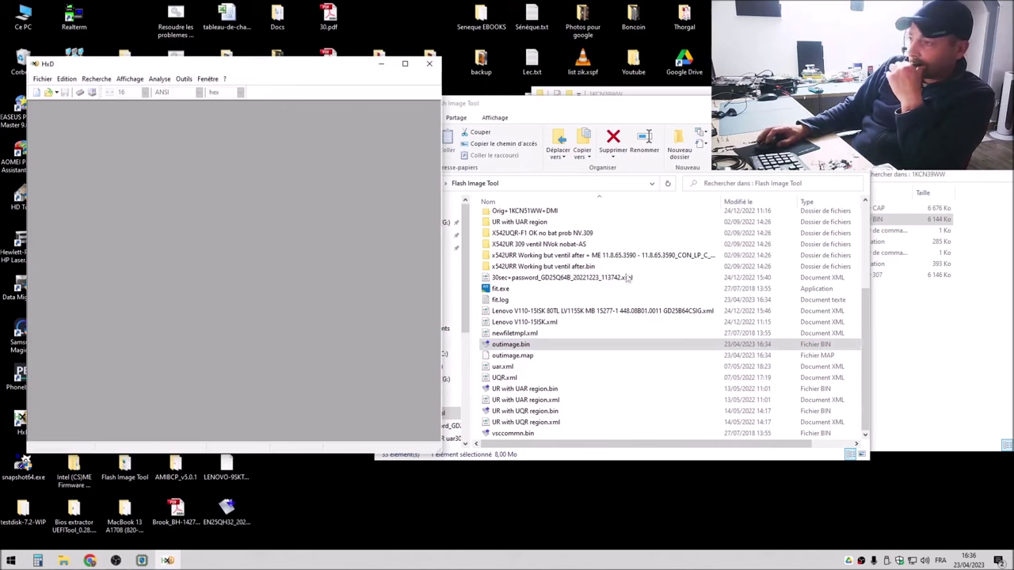
- Load outimage.bin into HxD, close the Flash Image Tool window, and select the OK 1KCN51WW dump in Lenovo BIOS
left_click_drag(526, 345, 311, 305)
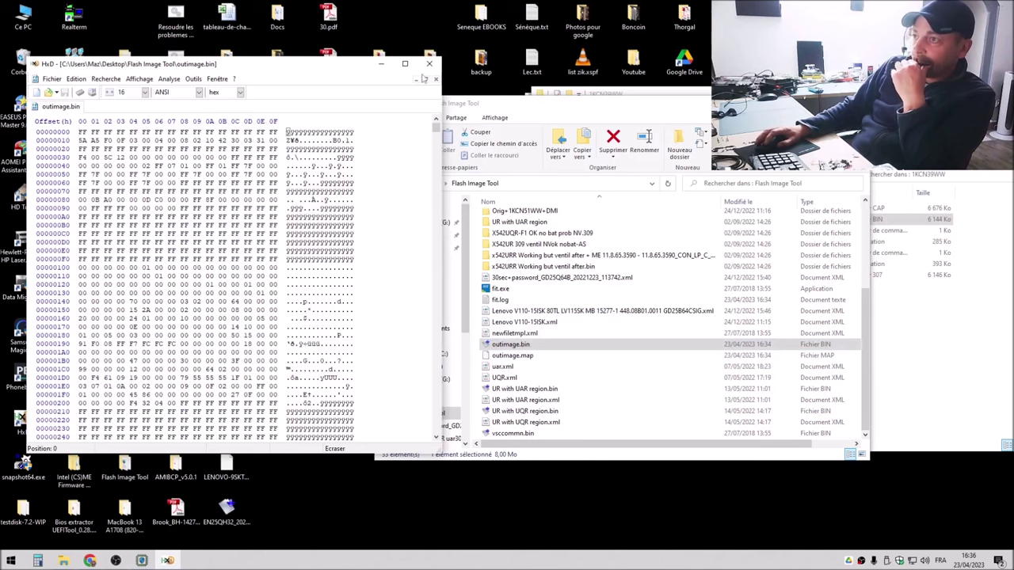
key("alt+F4")
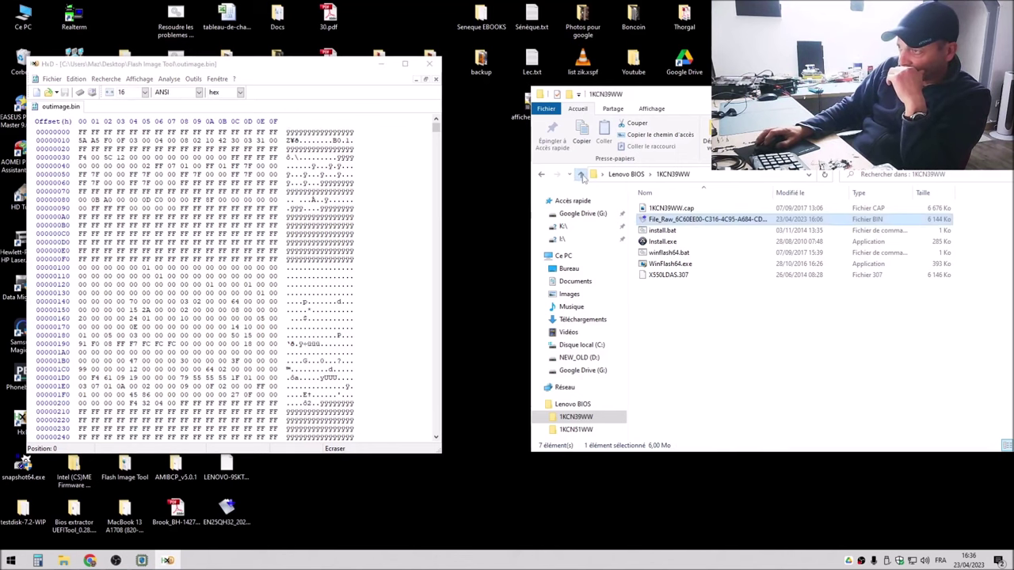
left_click(581, 175)
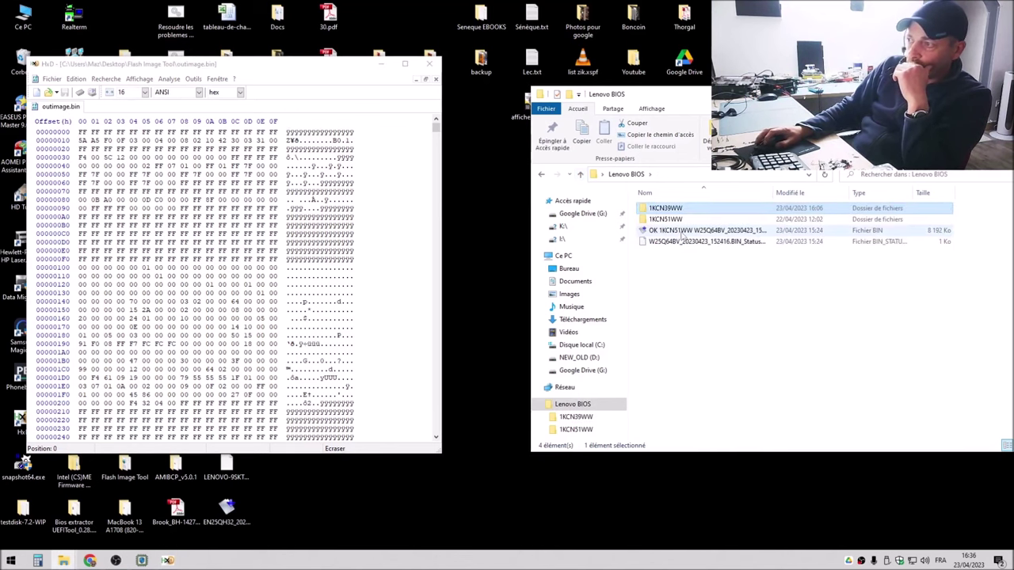
left_click(658, 231)
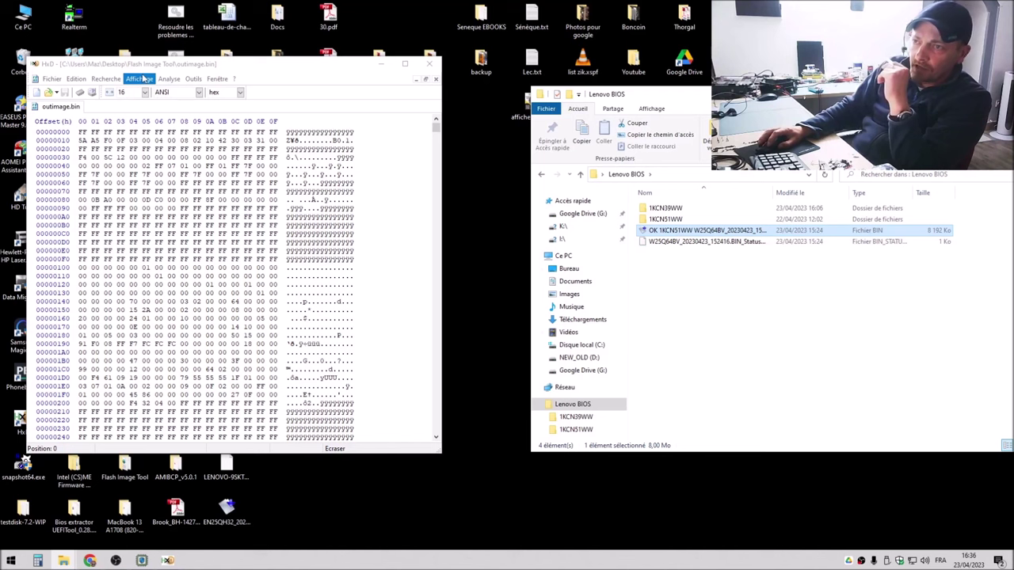
- Compare outimage.bin with the Lenovo BIOS OK 1KCN51WW dump using Analyse > Comparaison de fichiers
left_click(176, 66)
left_click(169, 79)
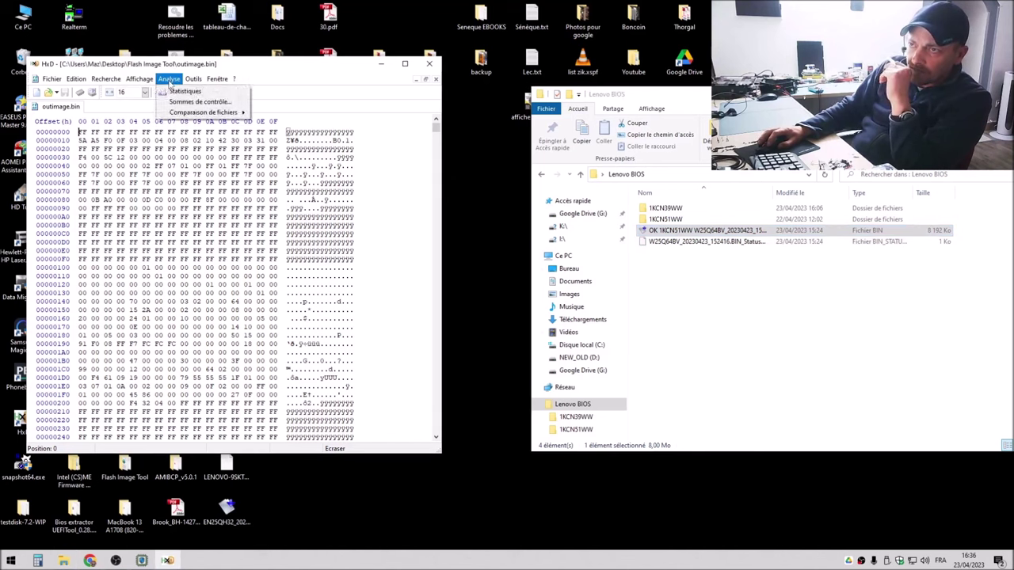
mouse_move(186, 114)
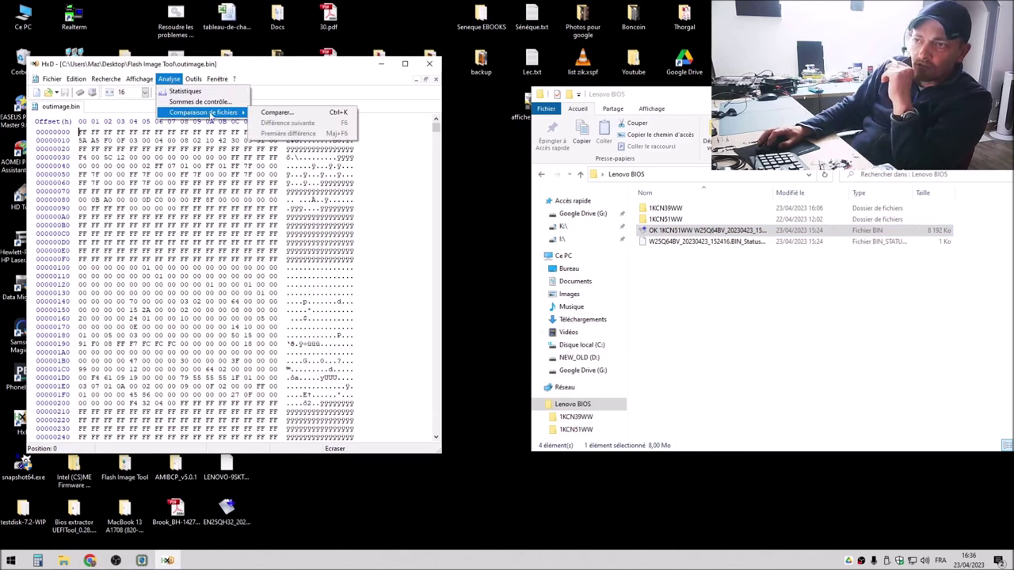
left_click(273, 112)
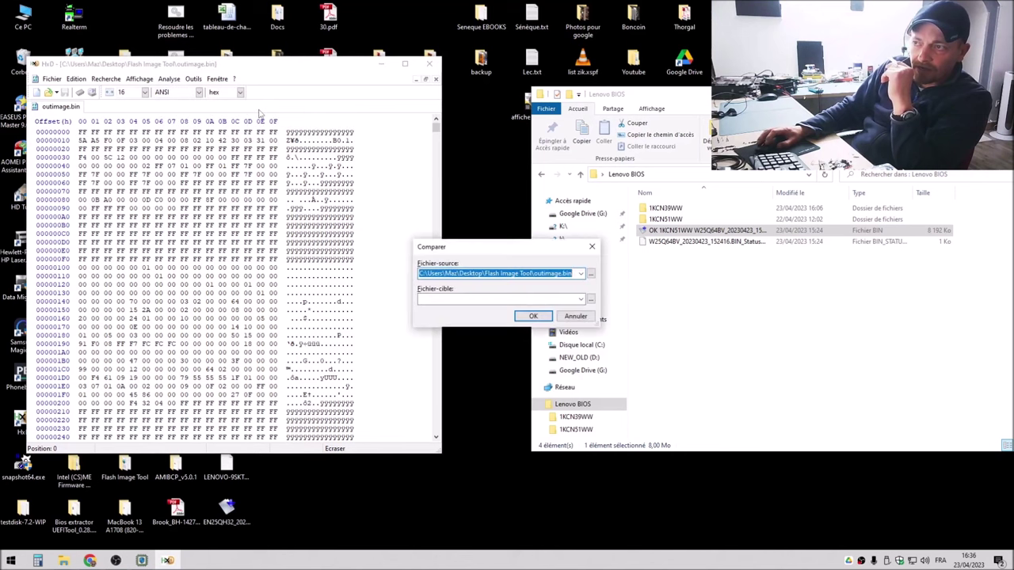
left_click(534, 273)
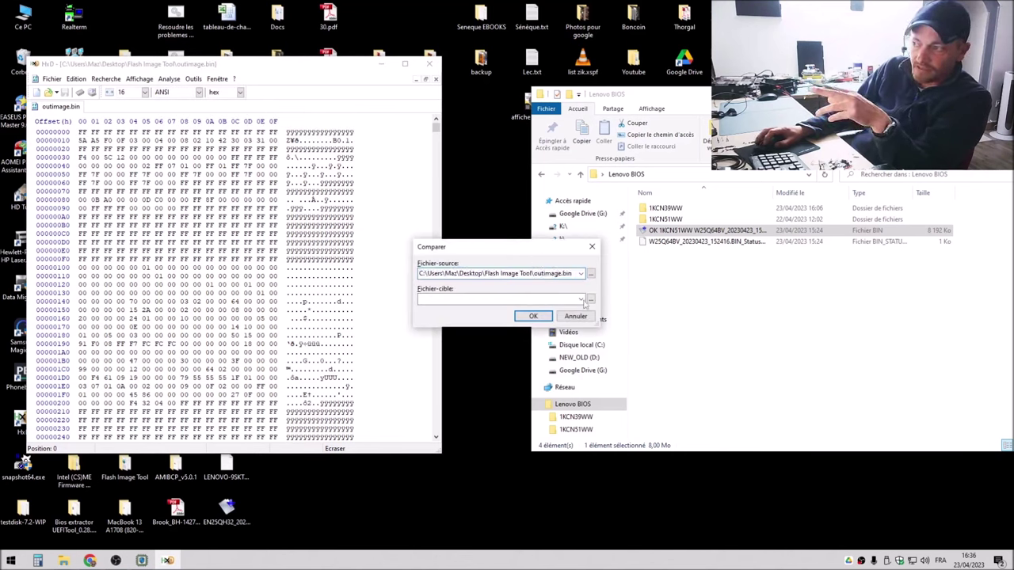
left_click(590, 300)
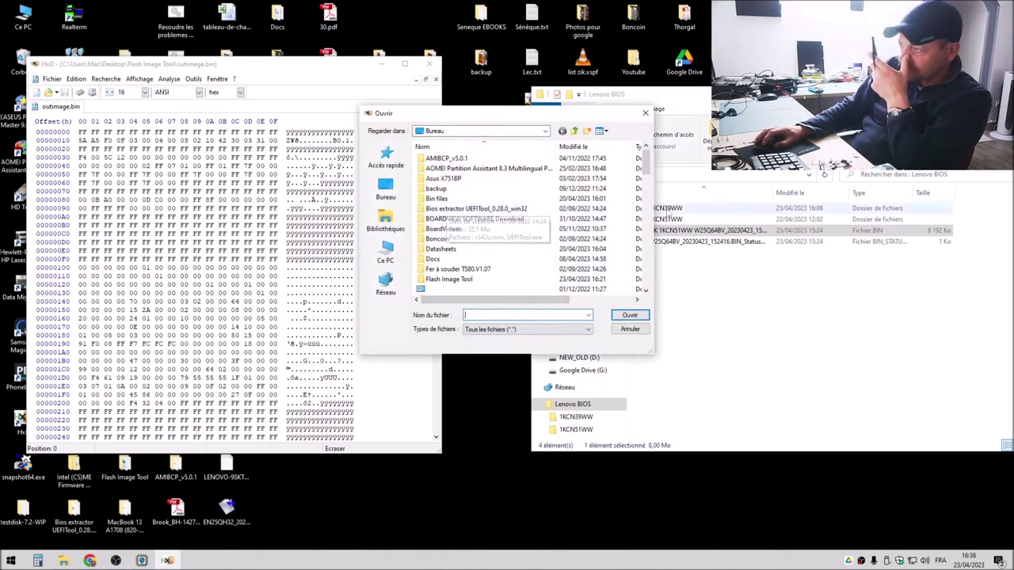
scroll(446, 206, "down", 5)
double_click(444, 199)
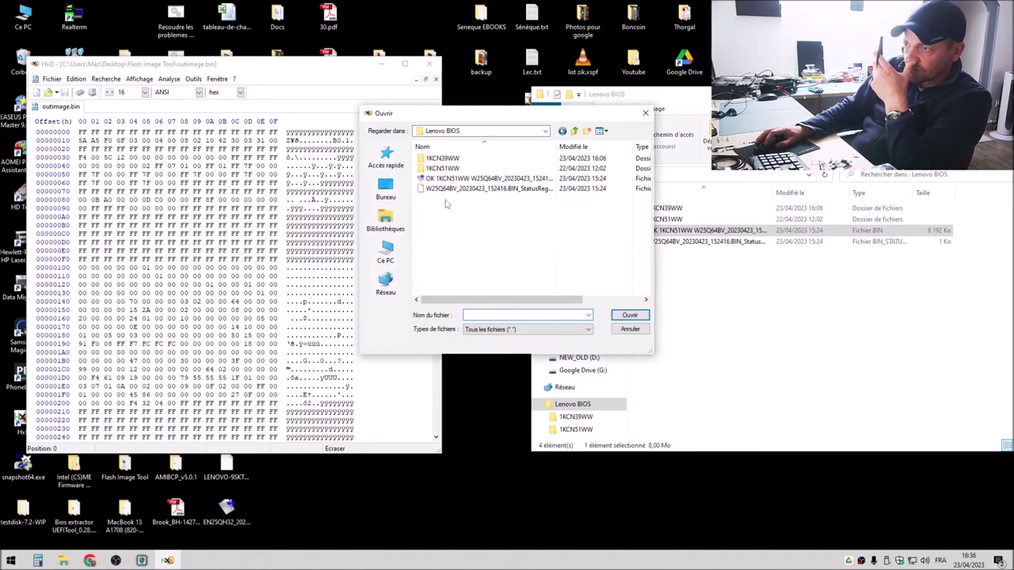
left_click(446, 180)
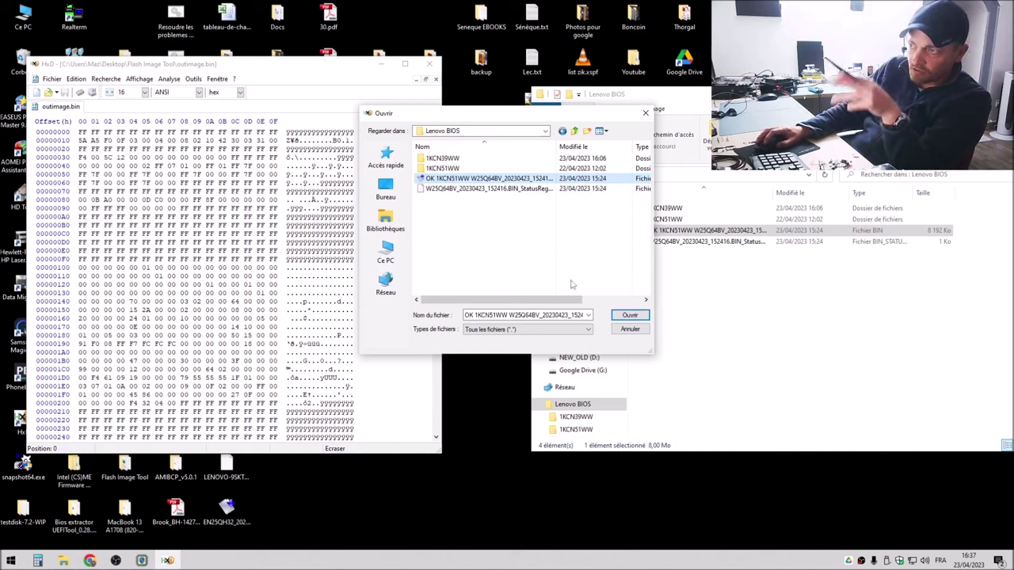
left_click(633, 316)
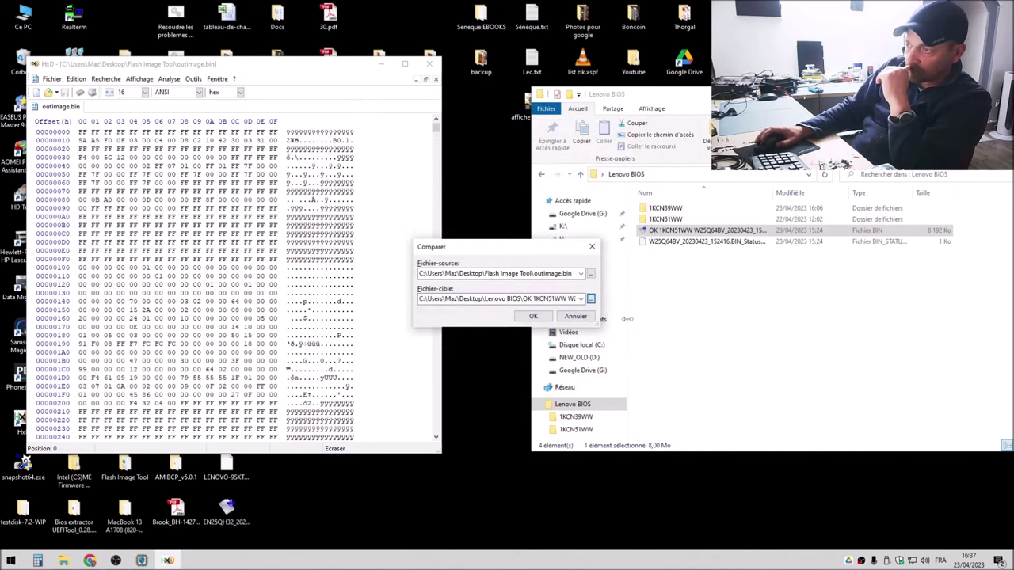
left_click(534, 317)
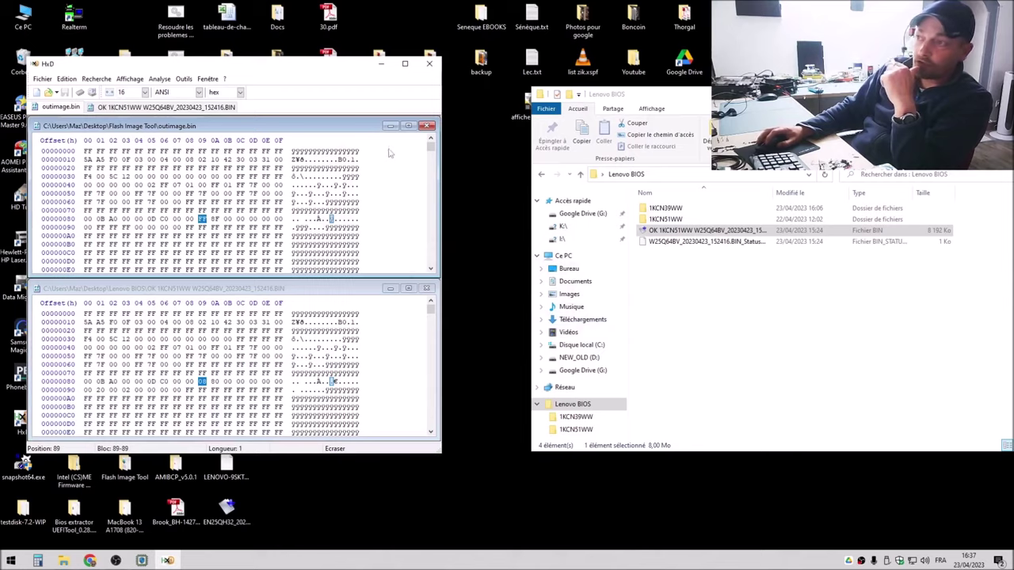
- Maximize HxD and step through the differences with F6 up to offset D5059, then restore the window
left_click(404, 64)
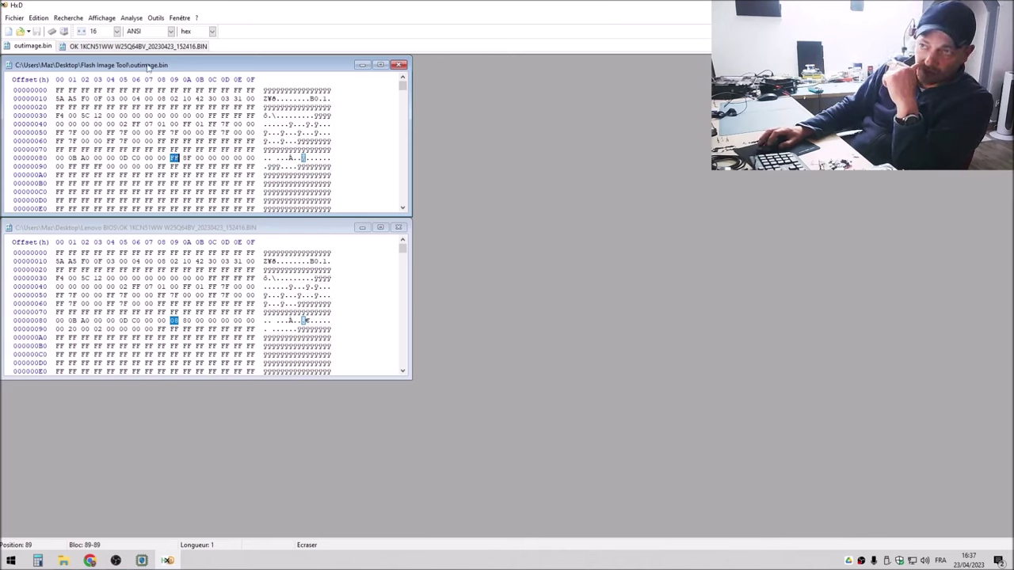
left_click(202, 230)
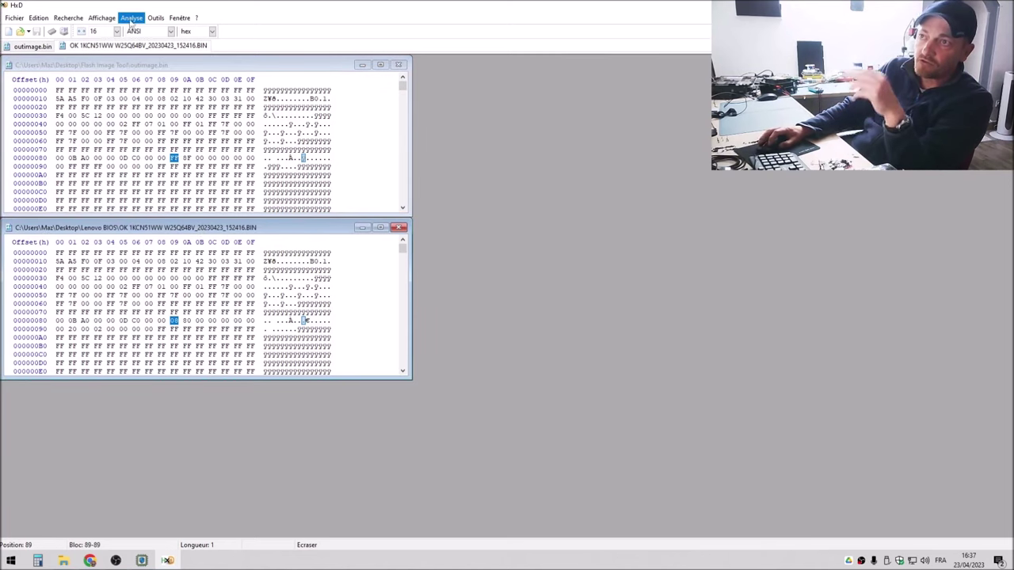
left_click(102, 18)
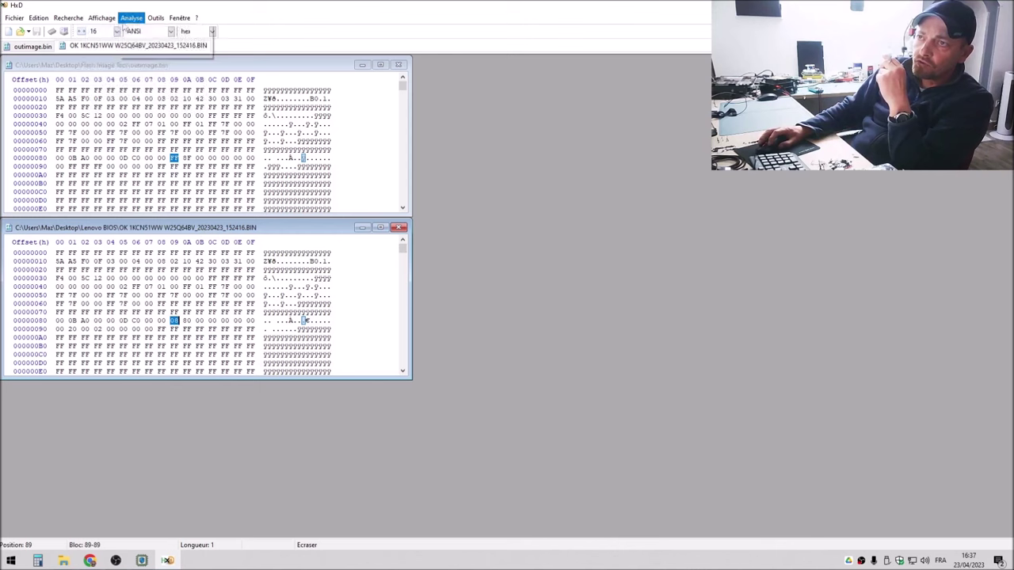
mouse_move(168, 52)
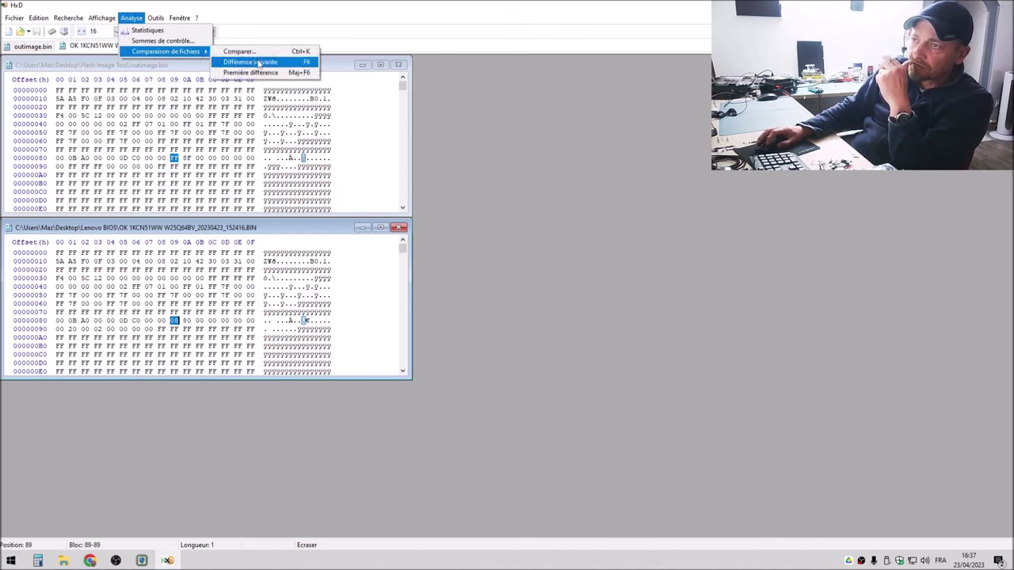
left_click(345, 9)
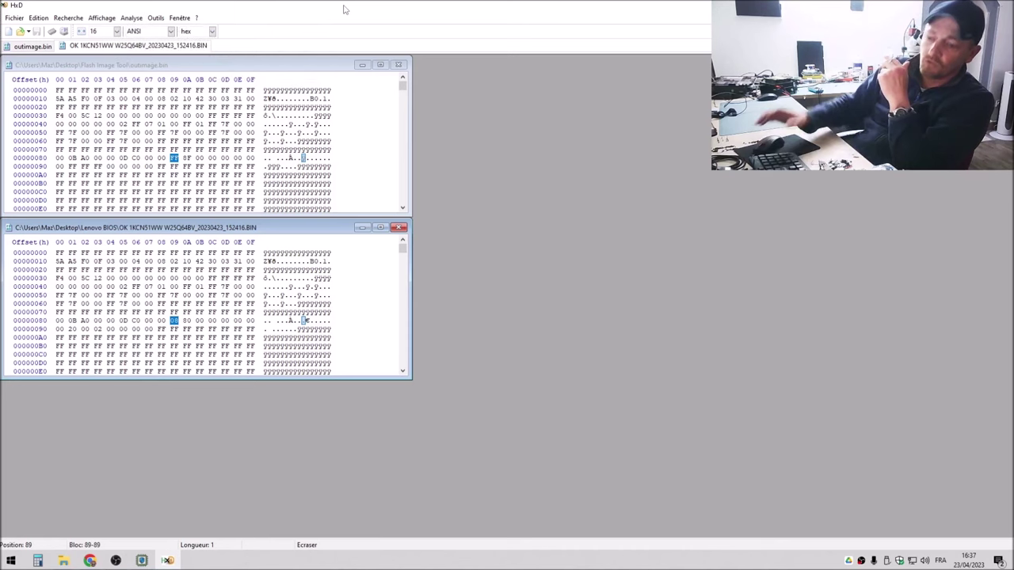
key("F6")
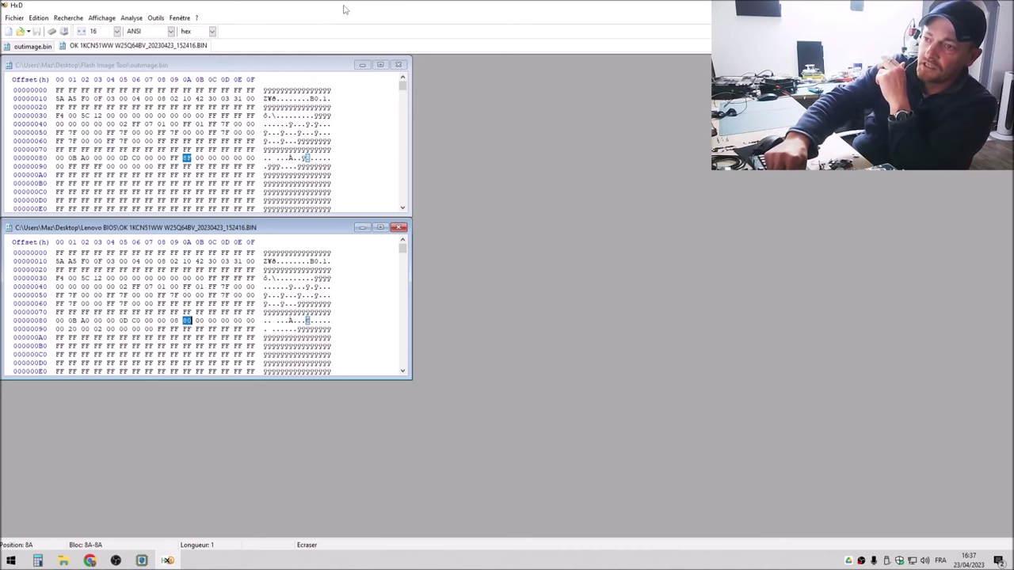
key("F6")
key("F6")
key("F6")
key("F6")
key("F6")
key("F6")
key("F6")
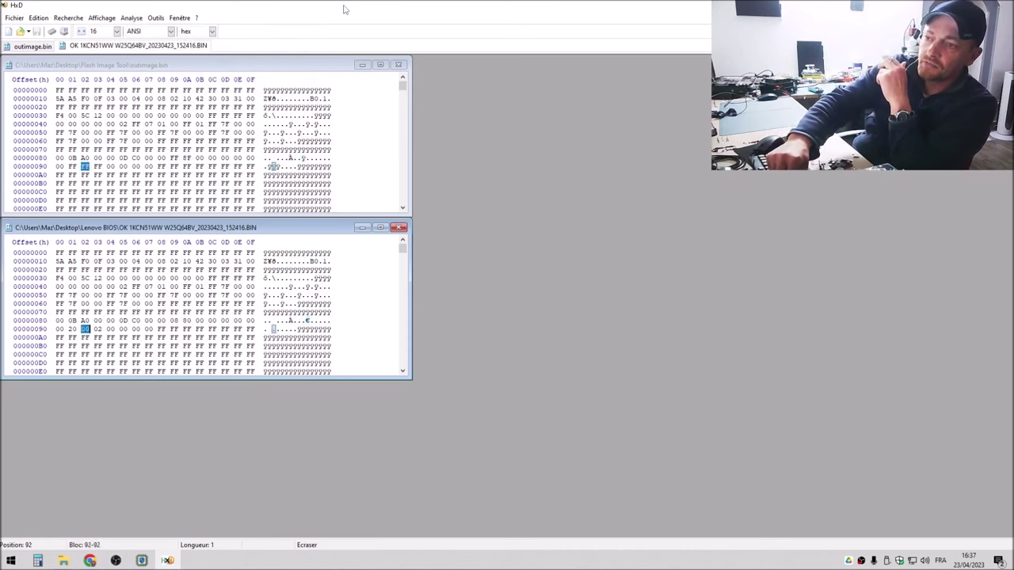
key("F6")
key("F6")
key("F6")
key("F6")
key("F6")
key("F6")
key("F6")
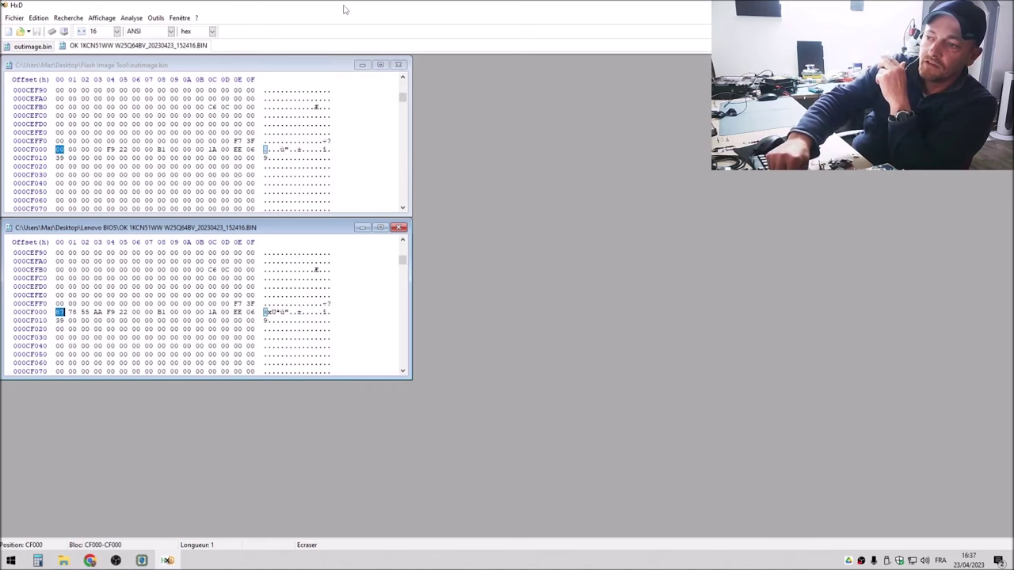
key("F6")
key("F6")
key("F6")
key("F6")
key("F6")
key("F6")
key("F6")
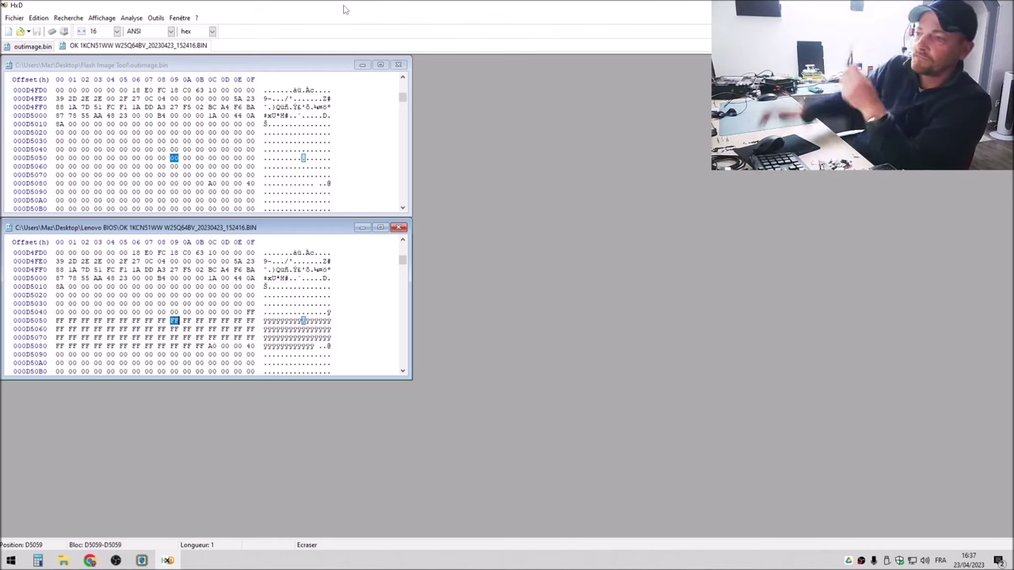
key("super+Down")
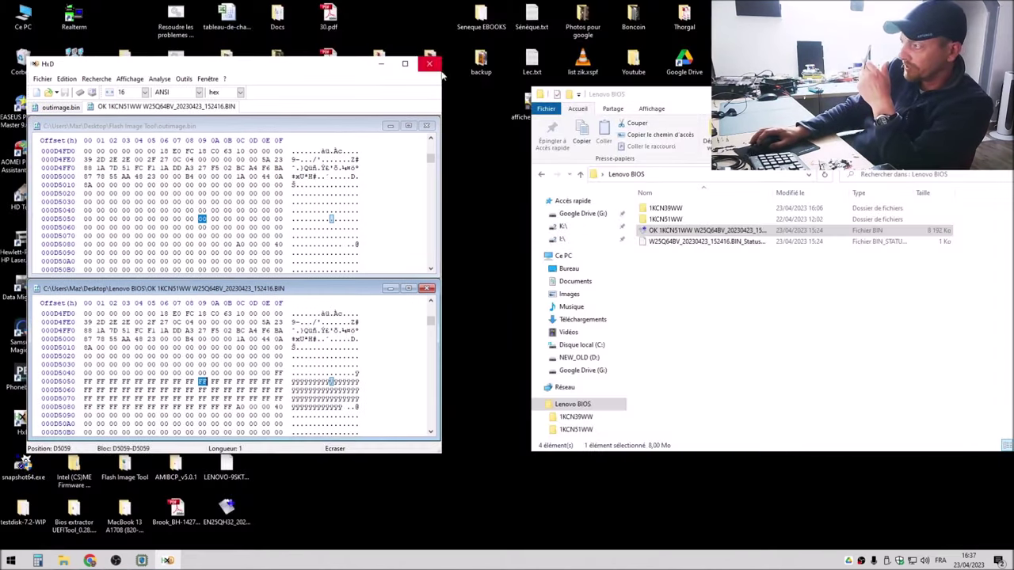
- Close HxD, copy outimage.bin from the Flash Image Tool folder into Lenovo BIOS, then close that folder
left_click(429, 67)
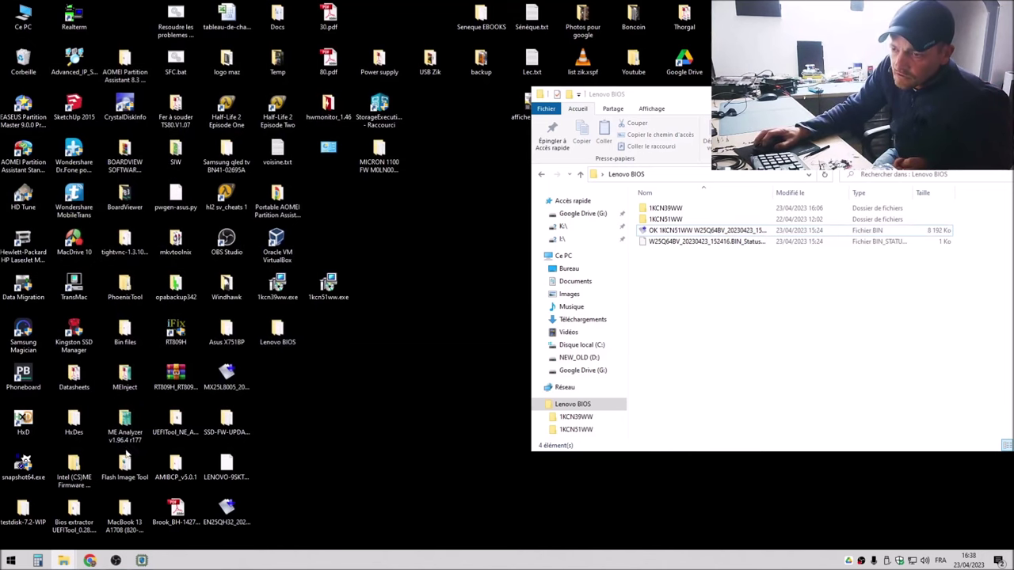
double_click(125, 466)
left_click_drag(515, 346, 924, 349)
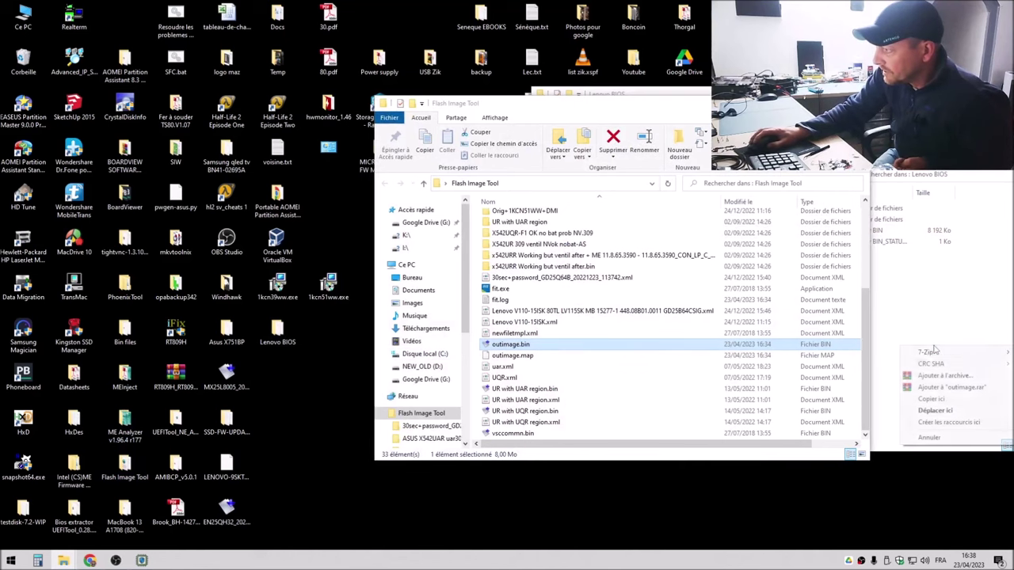
left_click(941, 400)
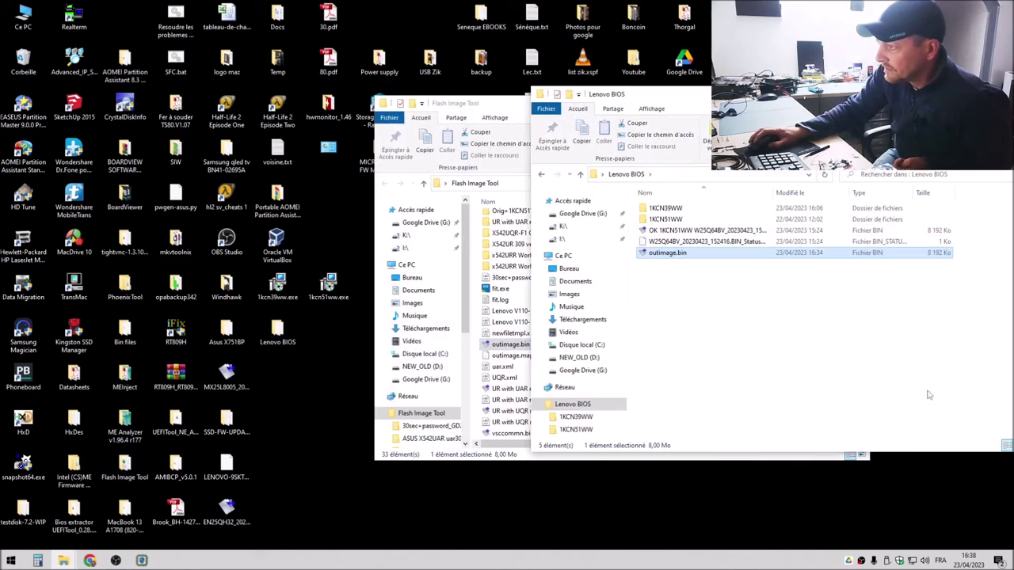
left_click(496, 107)
left_click_drag(496, 107, 320, 107)
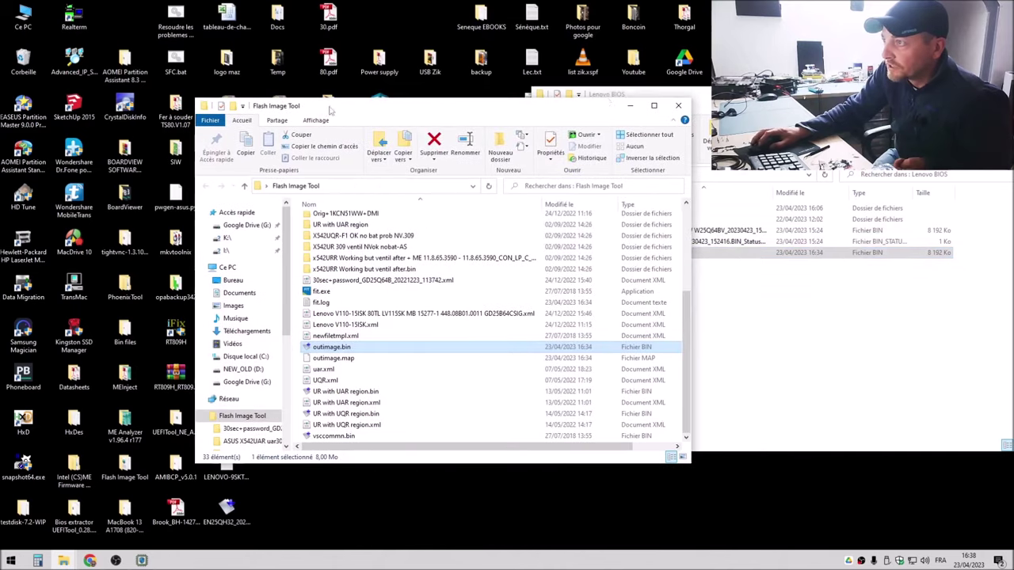
left_click(678, 105)
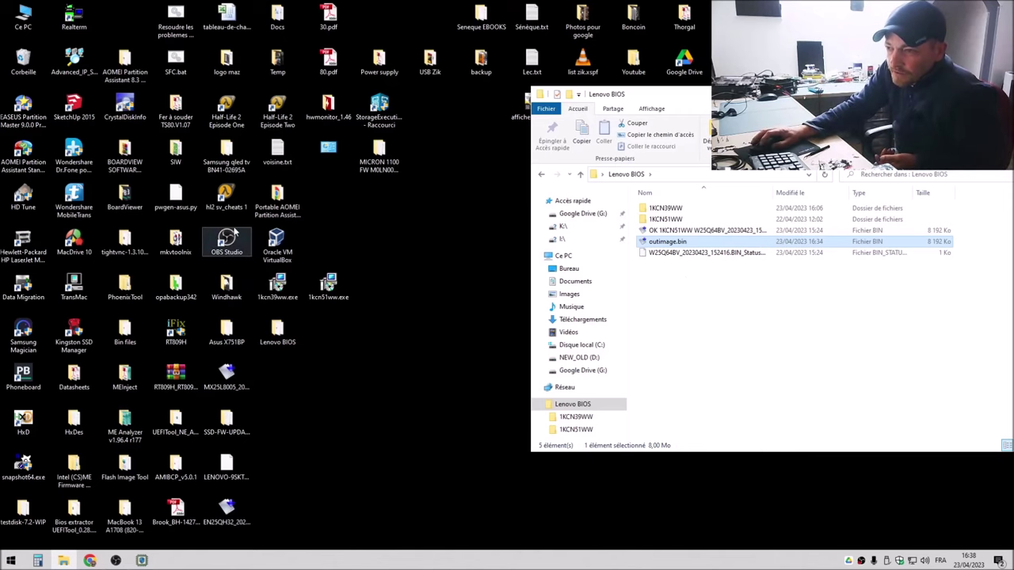
- Launch RT809H and Smart Identify the chip as W25Q64BV, keeping 25xx SPI flash at 3.3V
left_click(181, 332)
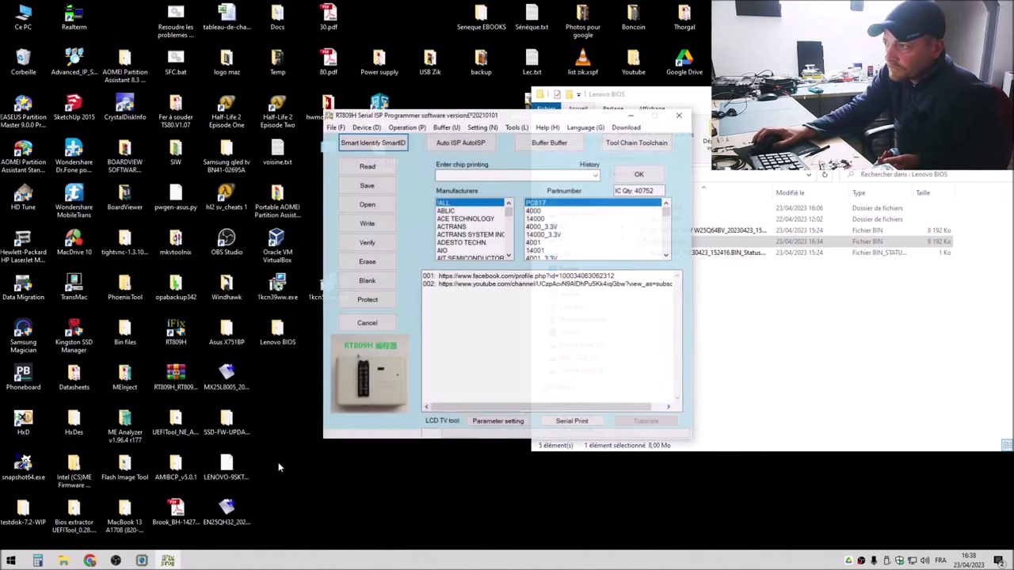
left_click_drag(570, 115, 456, 131)
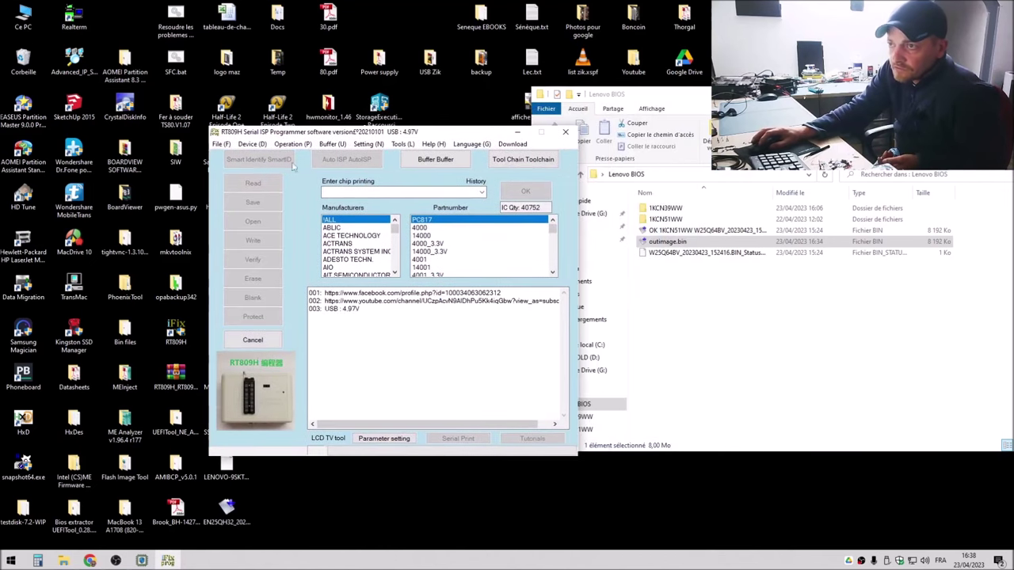
left_click(258, 163)
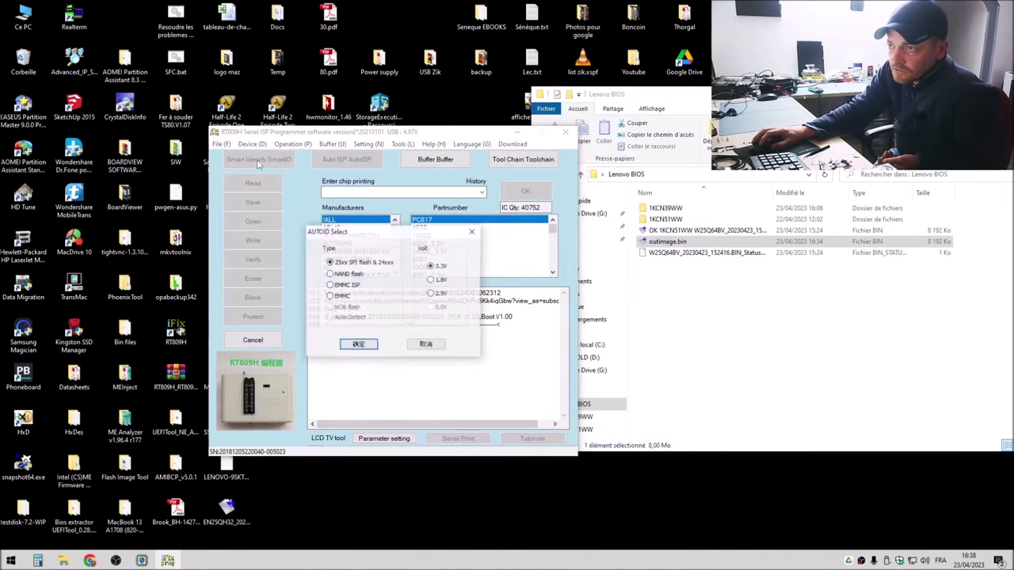
left_click(361, 343)
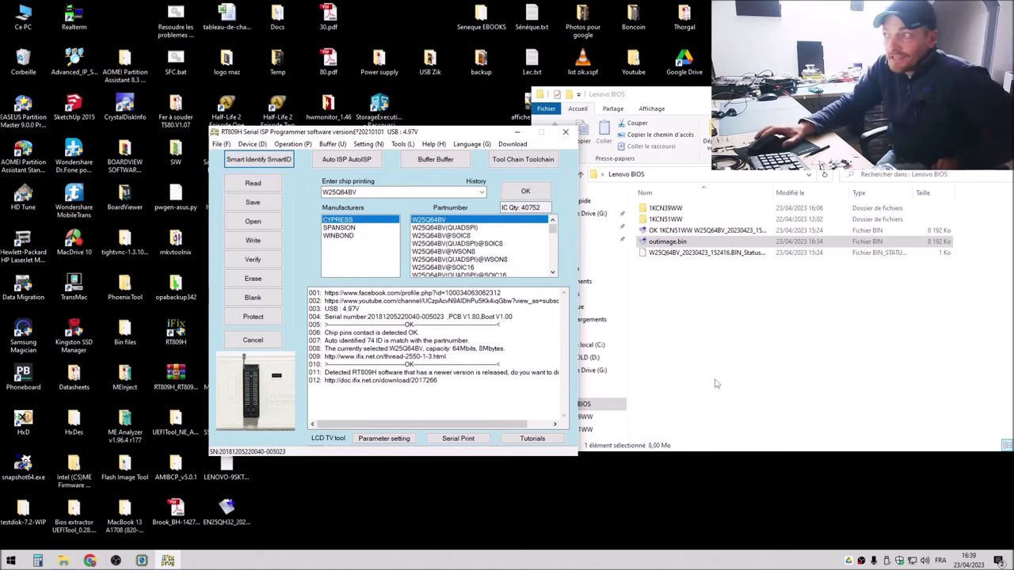
left_click(699, 231)
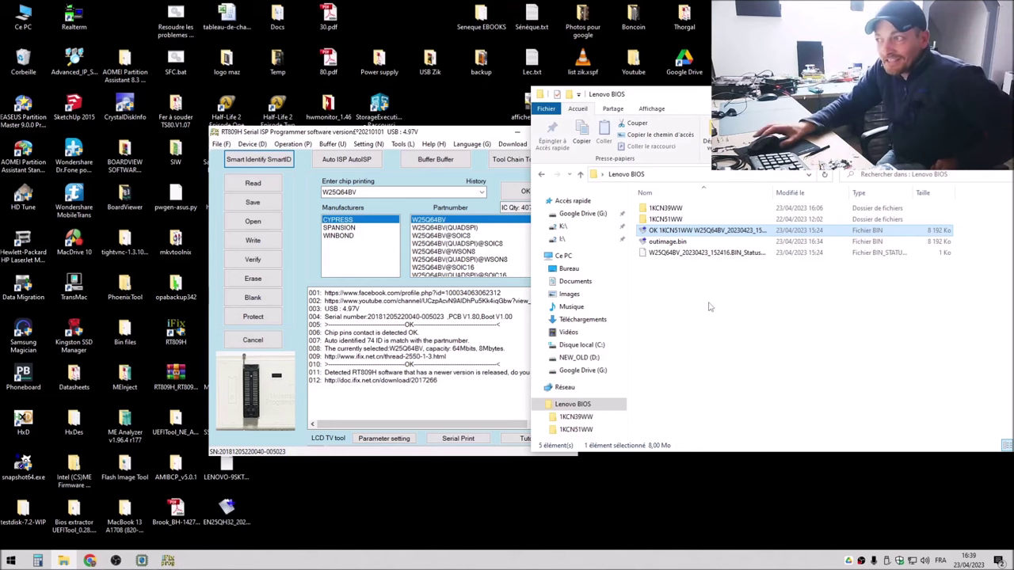
left_click(685, 244)
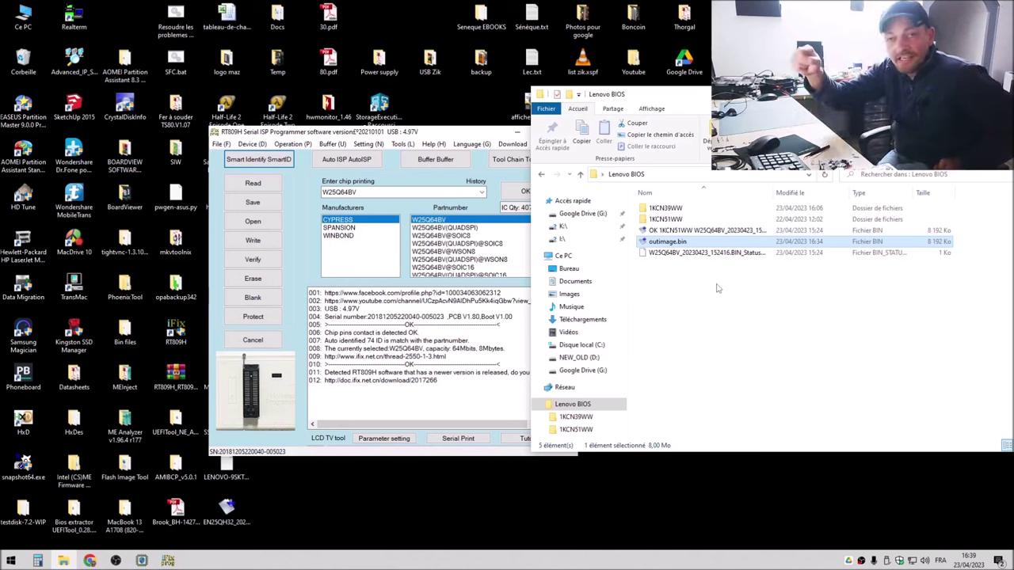
key("Up")
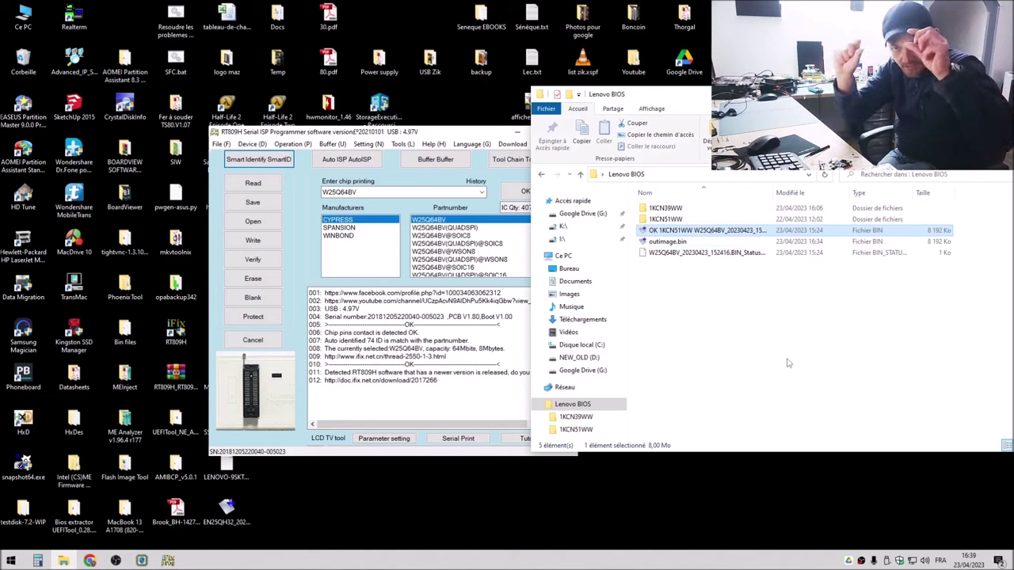
left_click(668, 242)
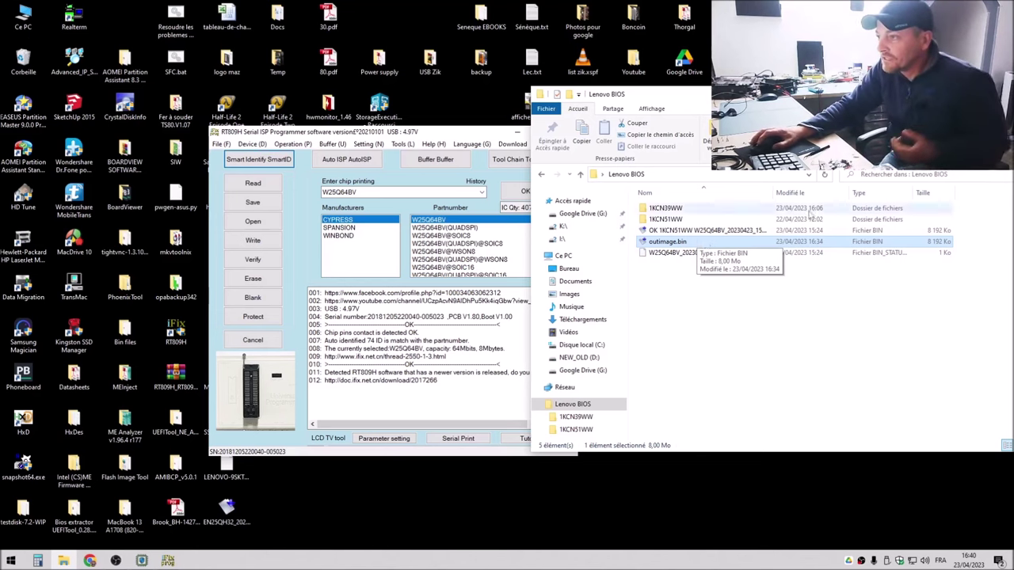
left_click(507, 333)
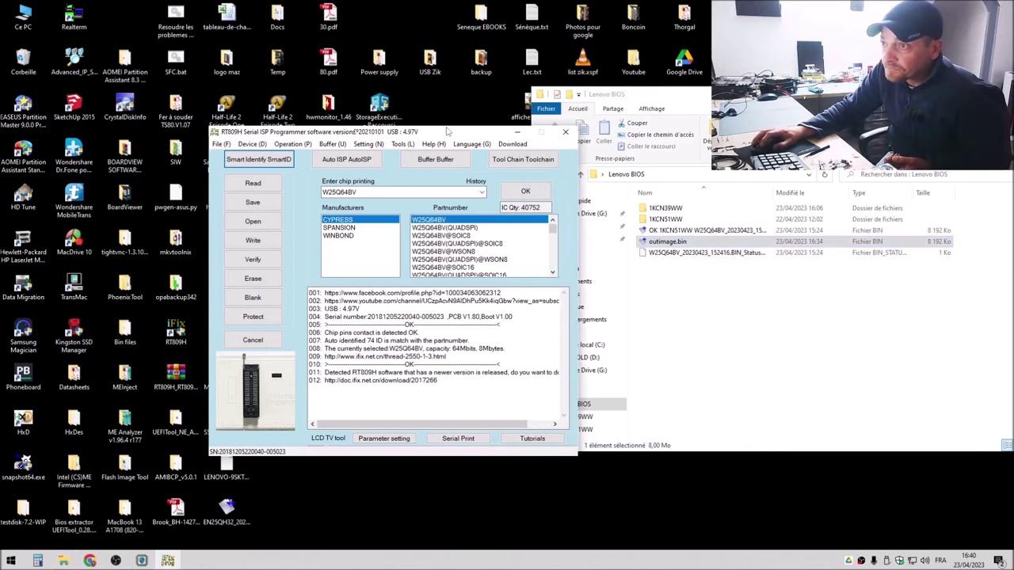
- Open outimage.bin from the Lenovo BIOS folder into the RT809H buffer, giving checksum 0xD0F8
left_click(253, 222)
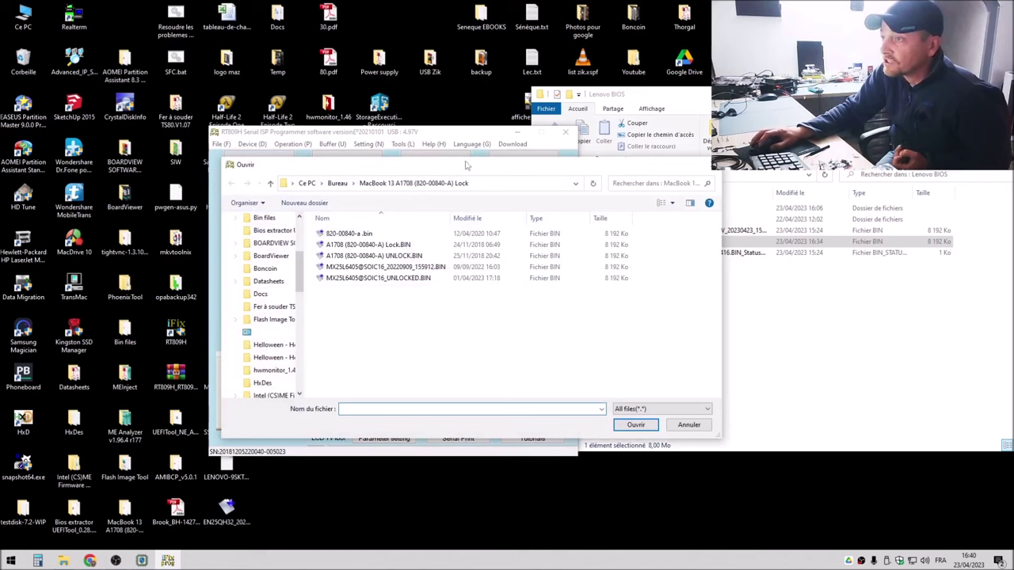
left_click_drag(466, 166, 317, 192)
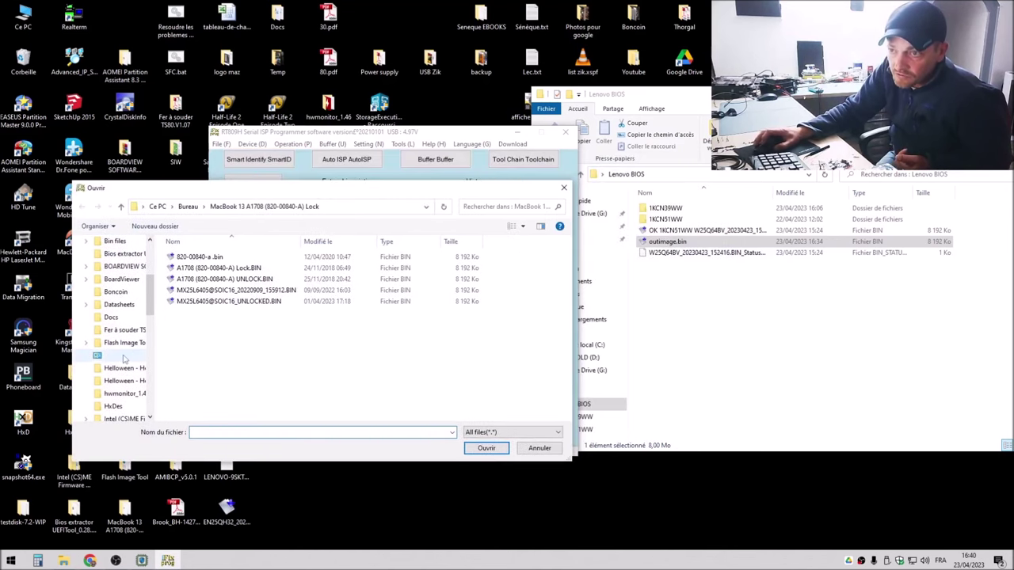
scroll(125, 357, "up", 3)
scroll(123, 357, "down", 8)
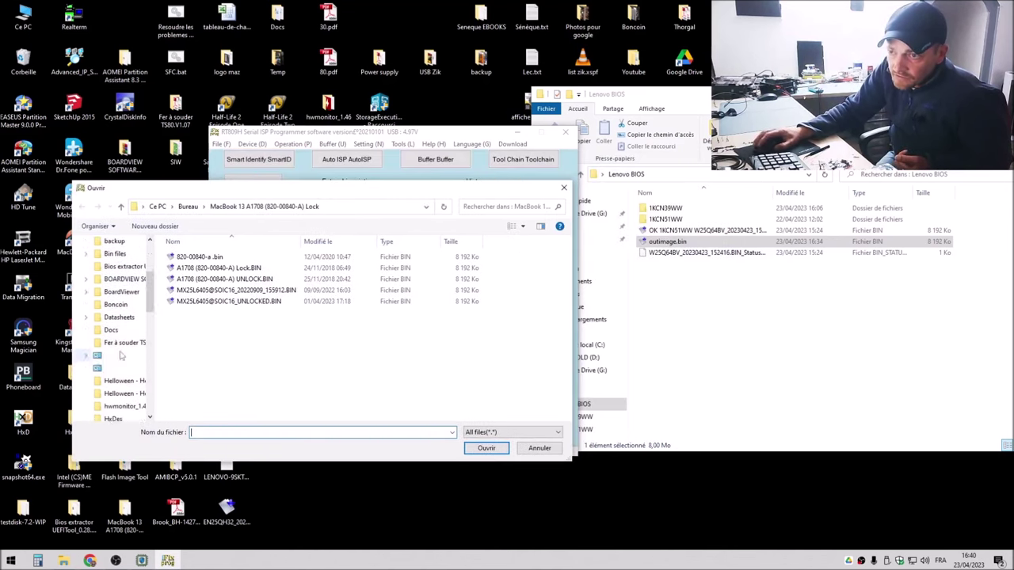
scroll(119, 356, "down", 1)
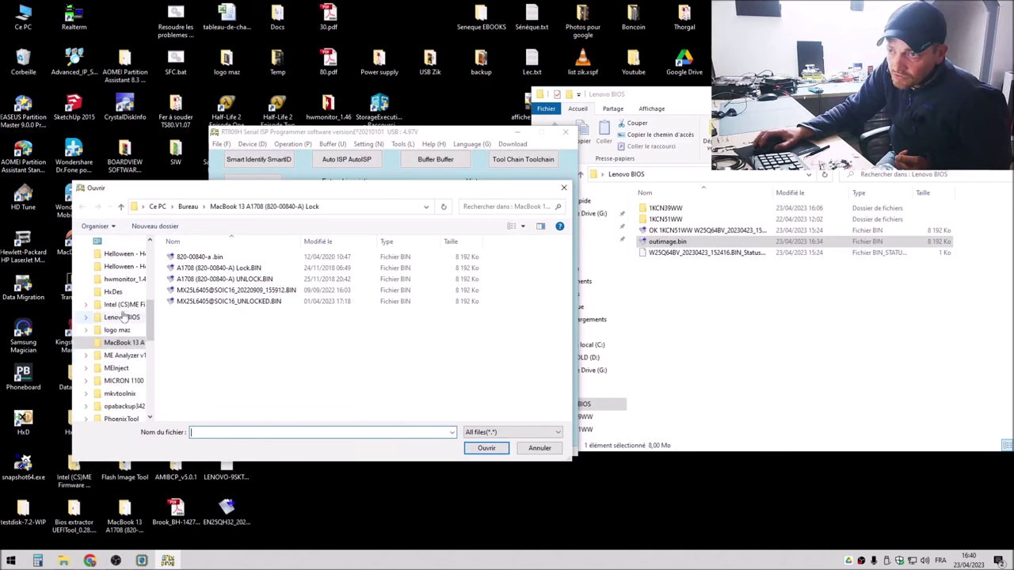
left_click(122, 318)
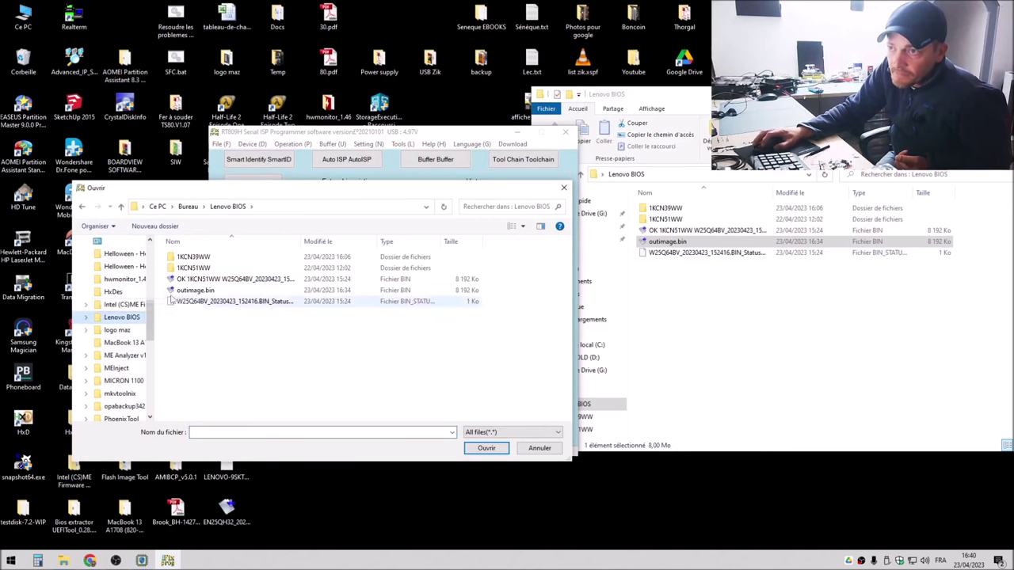
left_click(194, 292)
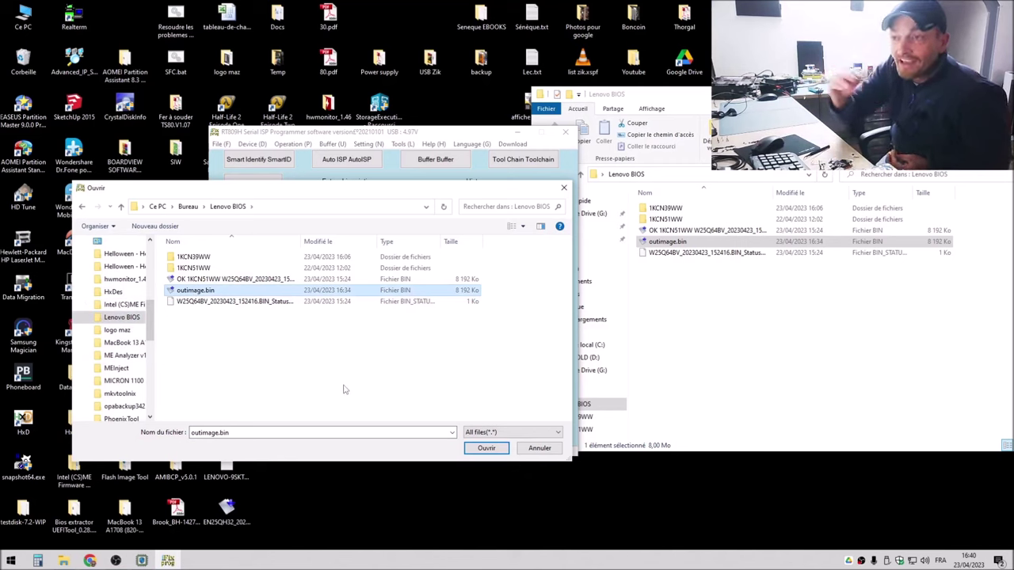
left_click(487, 448)
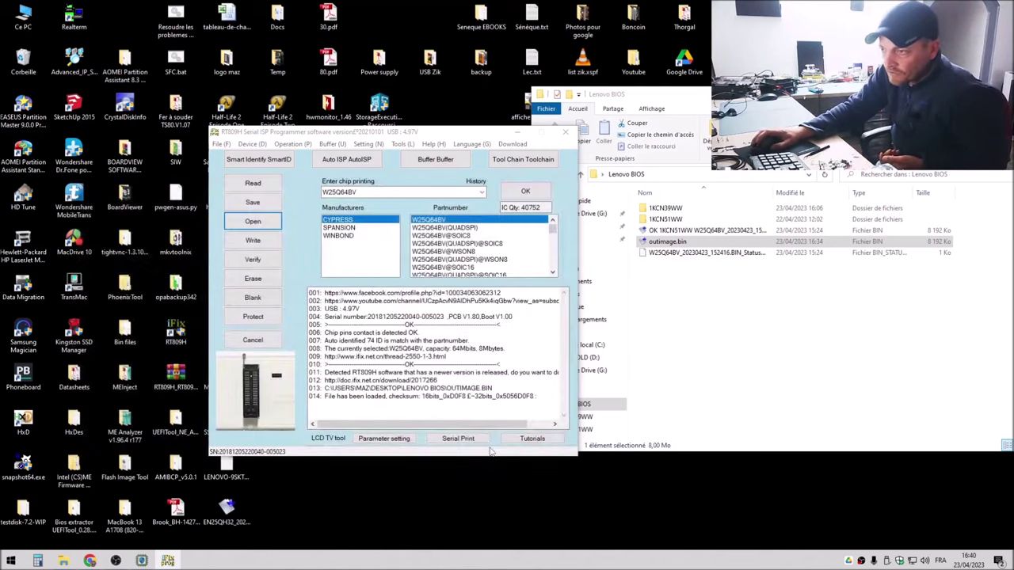
left_click_drag(505, 425, 530, 428)
left_click(422, 388)
left_click_drag(481, 429, 463, 429)
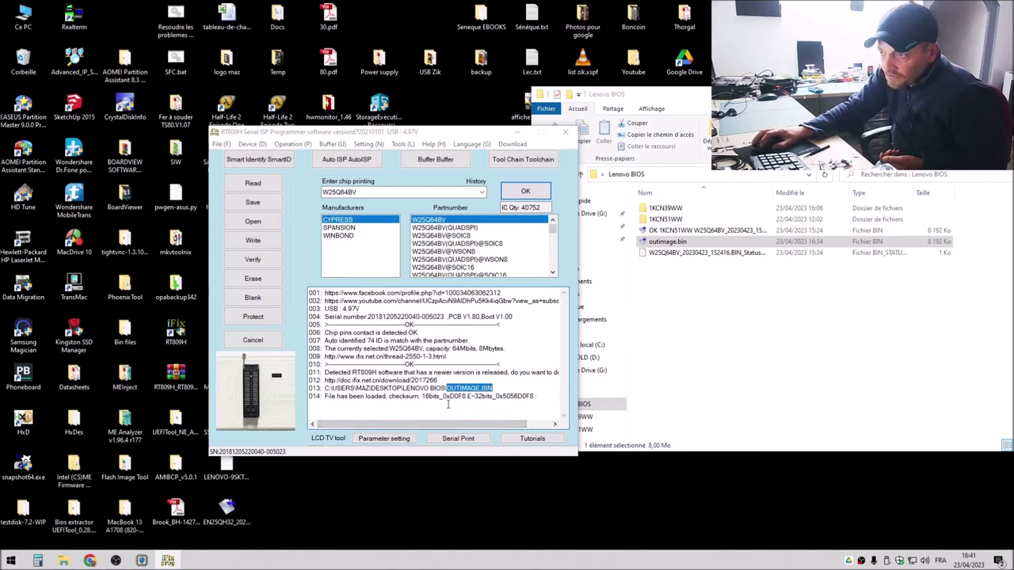
- Erase, write and verify outimage.bin on the W25Q64BV, view the buffer hex, then close RT809H
left_click(253, 240)
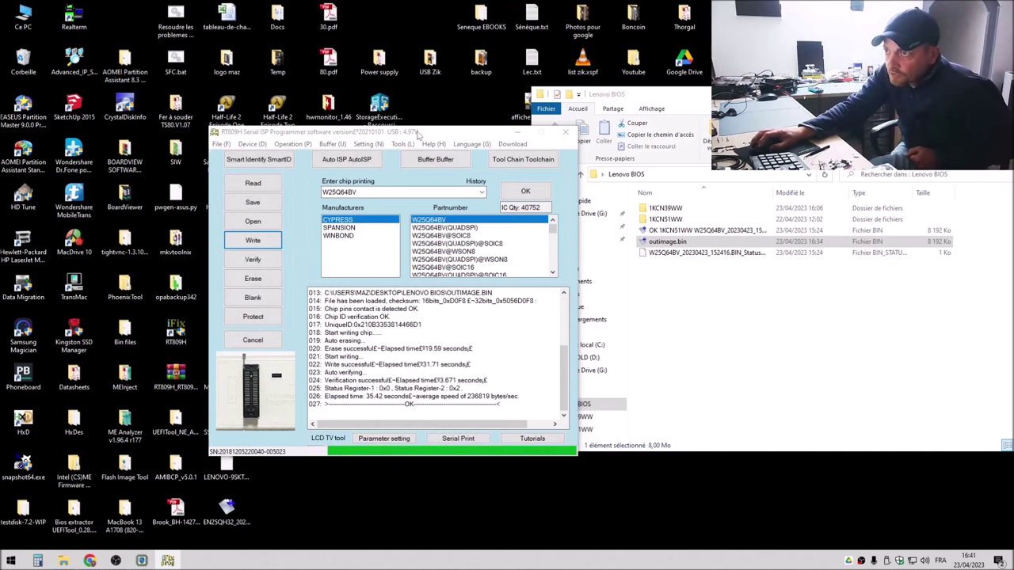
left_click_drag(408, 132, 392, 119)
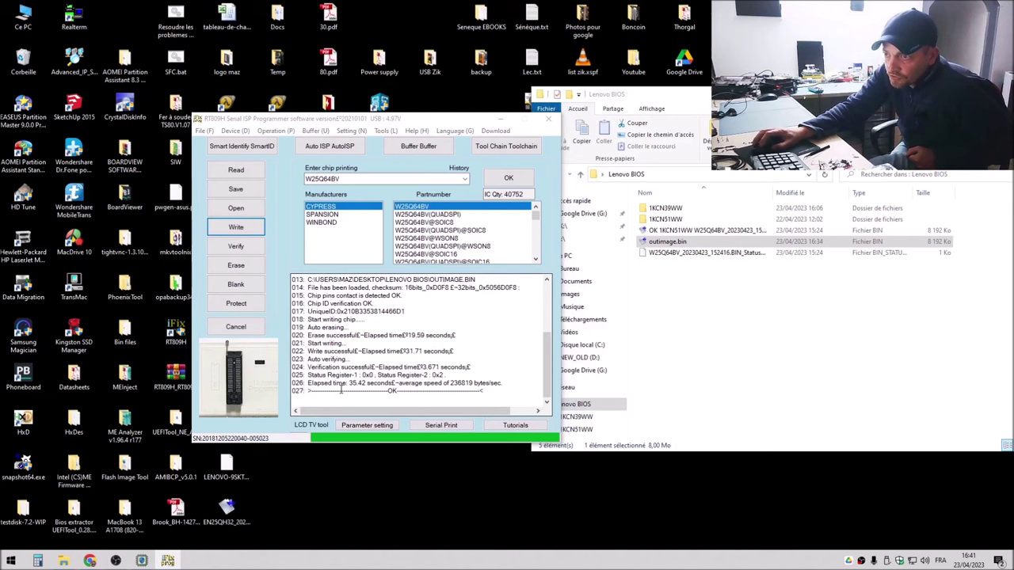
left_click(432, 150)
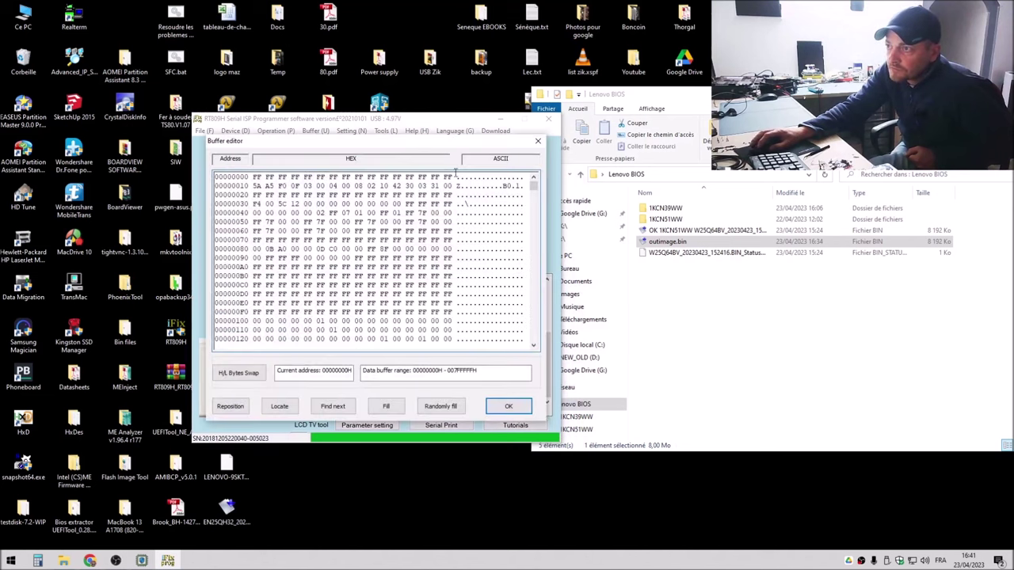
left_click(538, 142)
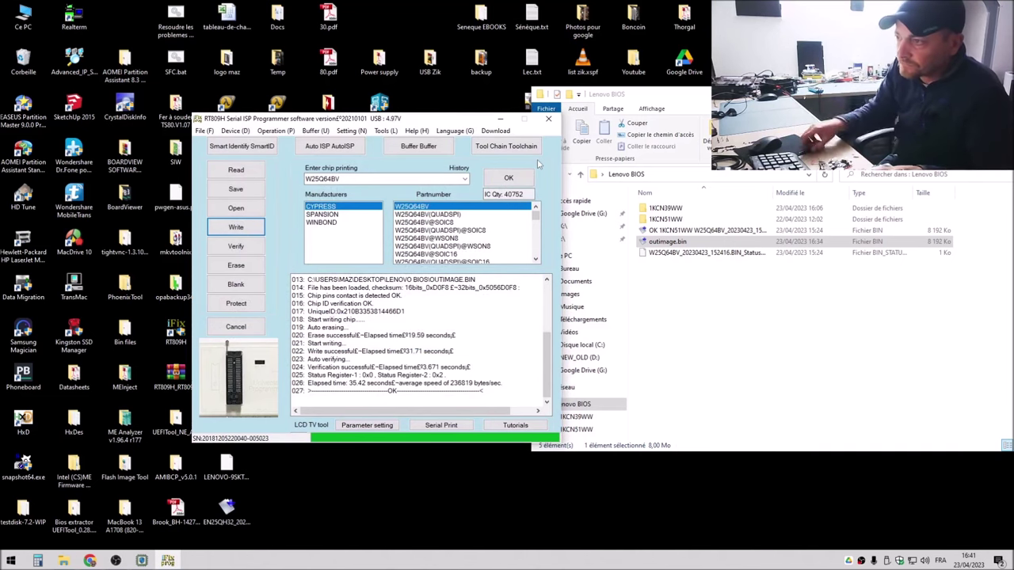
left_click(549, 119)
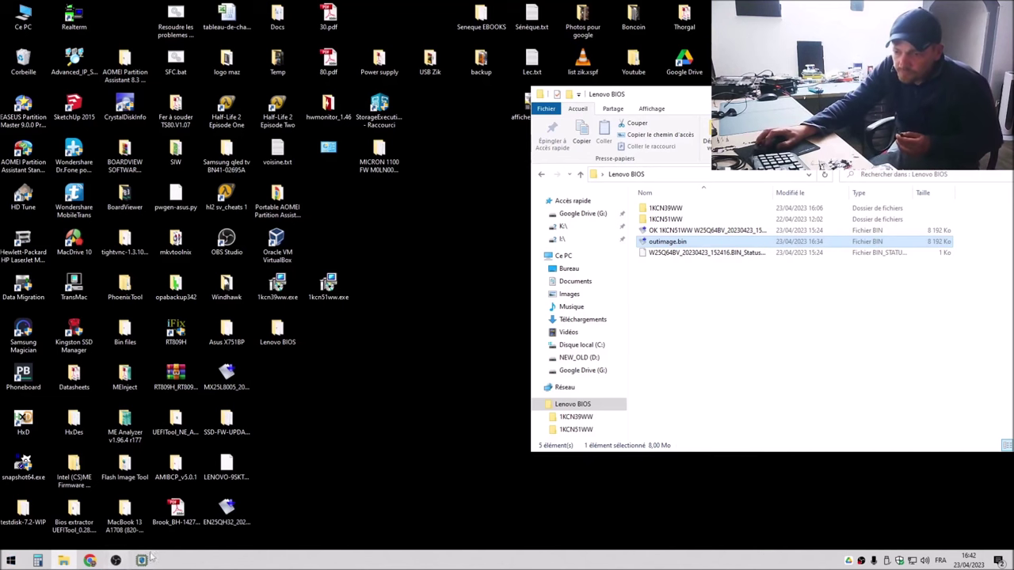
- Hide the Capture d'écran source in OBS so only the webcam feed is shown
left_click(116, 561)
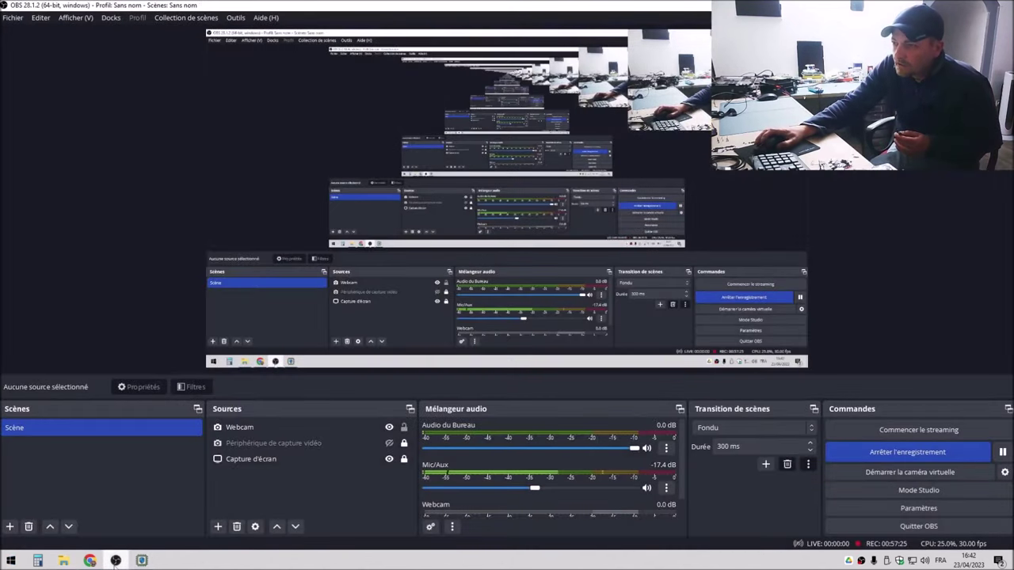
left_click(387, 461)
left_click(388, 460)
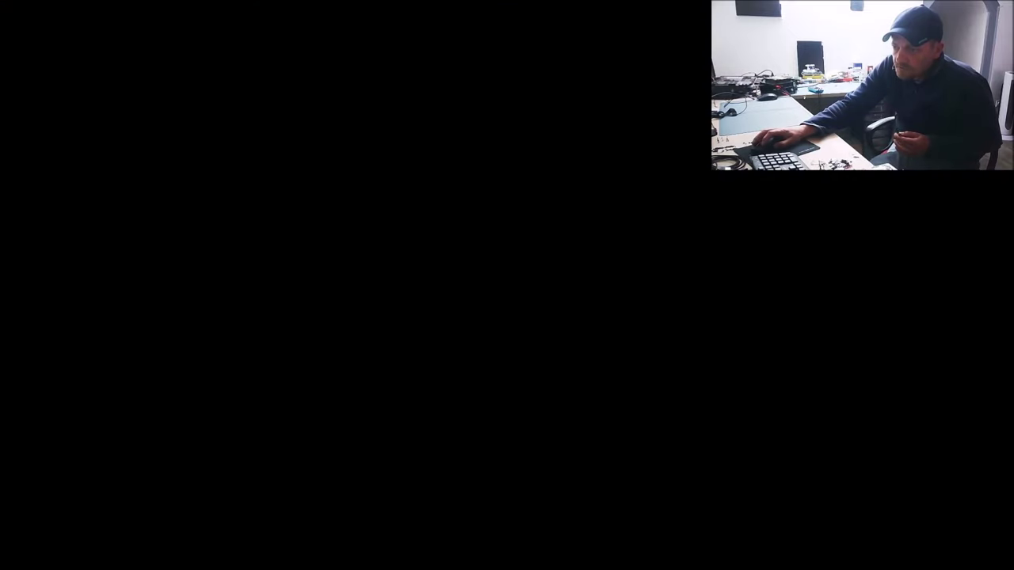
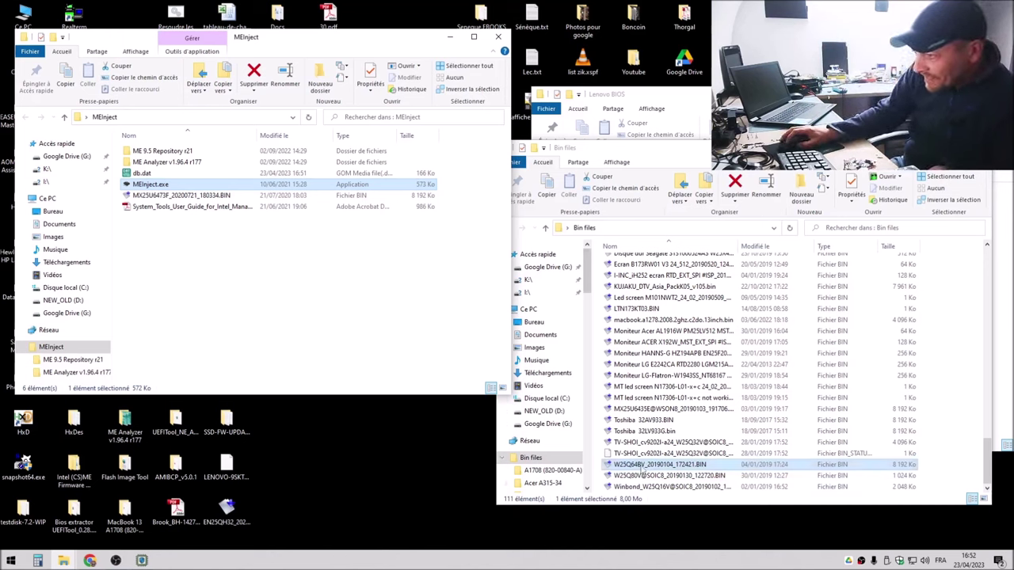
- Launch MEInject and load W25Q64BV_20190104_172421.BIN, detecting ME 8.1.30.1350 in region 00001000–002FF000
double_click(151, 185)
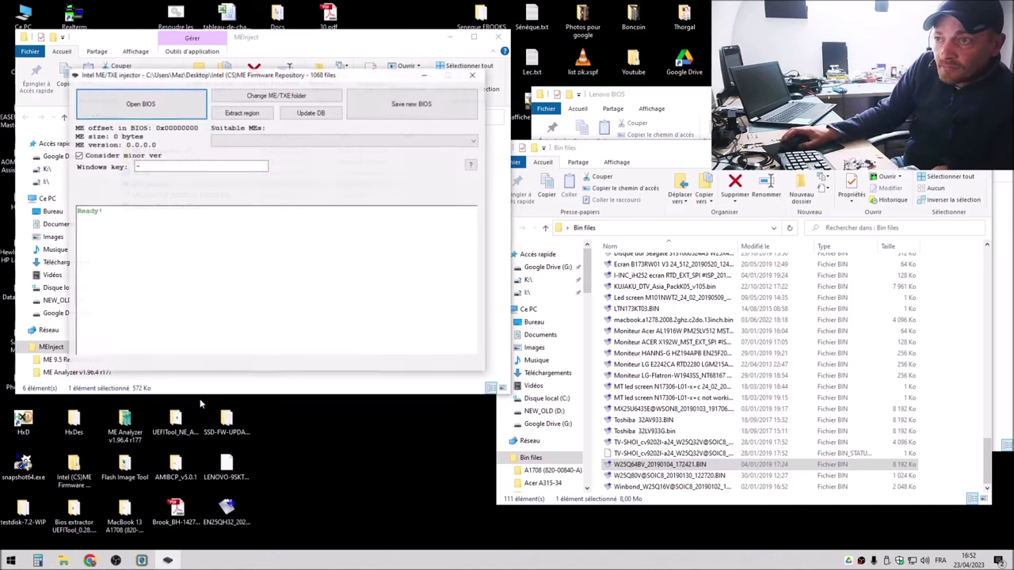
left_click_drag(136, 80, 122, 100)
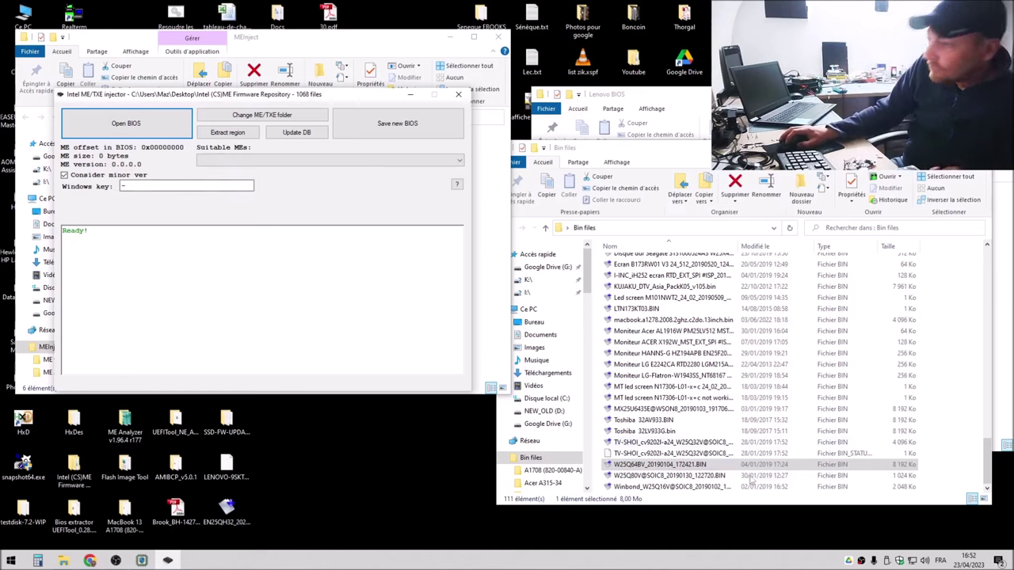
left_click(675, 467)
left_click_drag(673, 468, 256, 242)
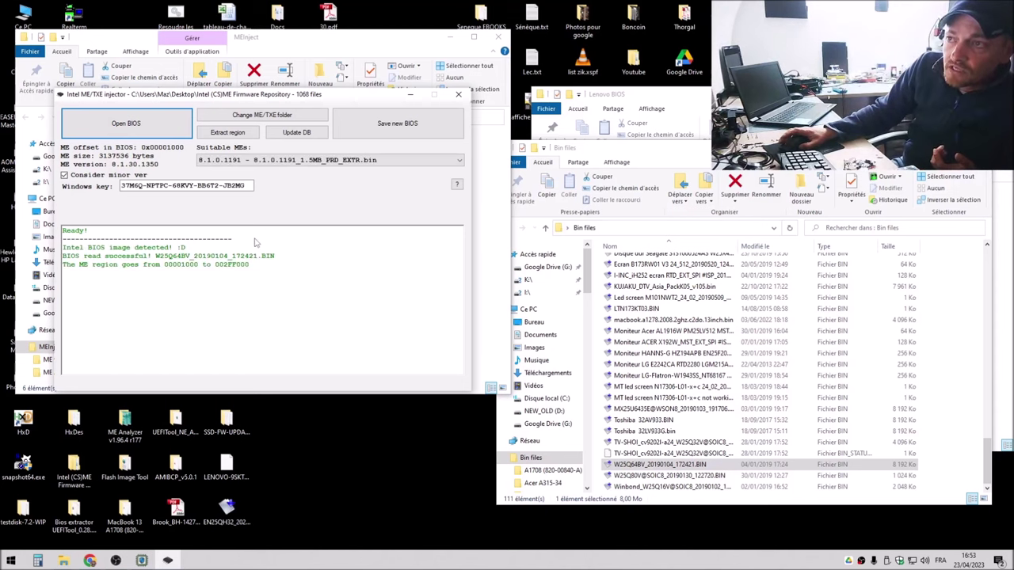
- Copy the image's Windows key and keep 8.1.0.1191_1.5MB_PRD_EXTR.bin as the suitable ME
left_click_drag(252, 186, 128, 185)
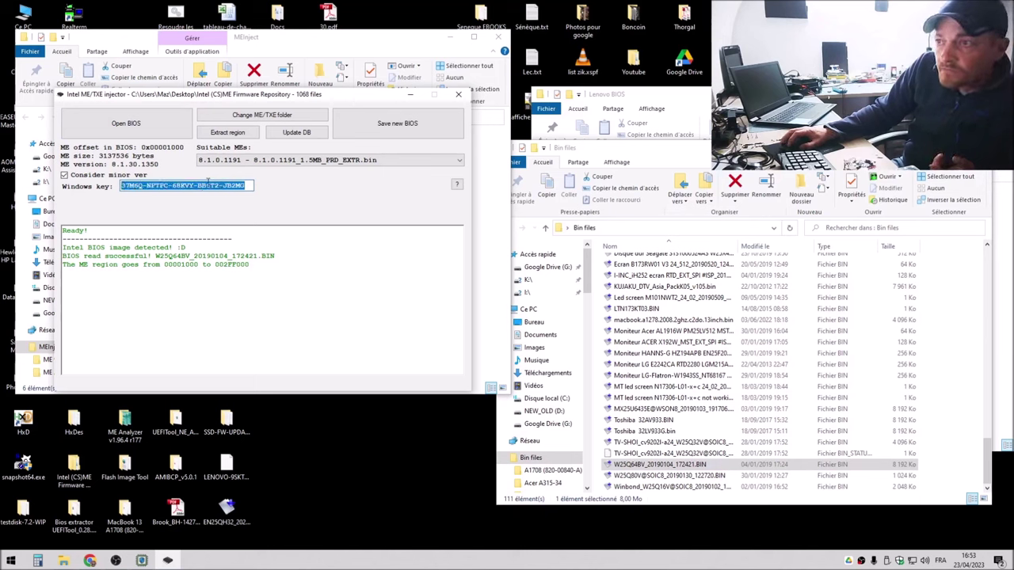
right_click(208, 184)
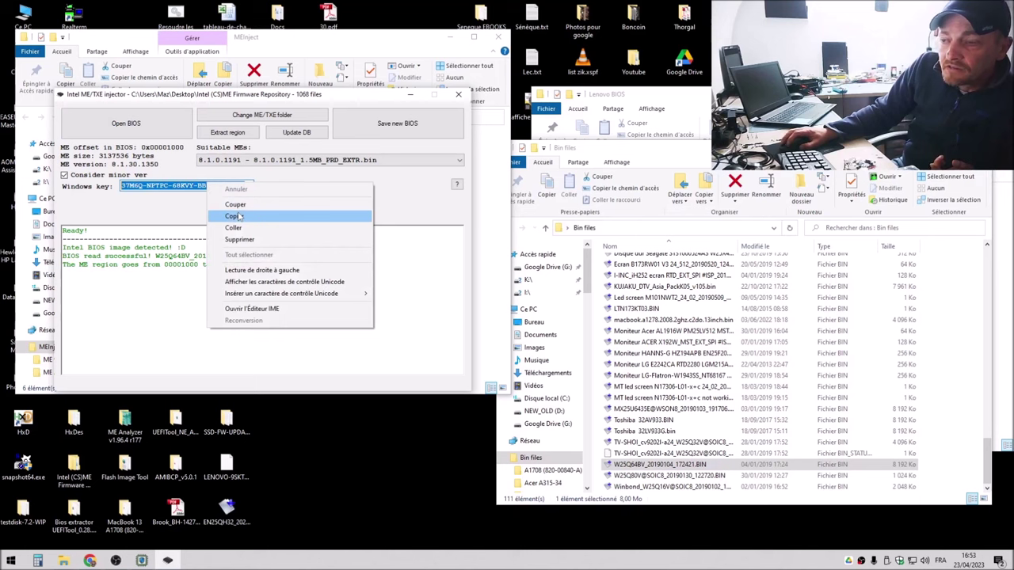
left_click(234, 217)
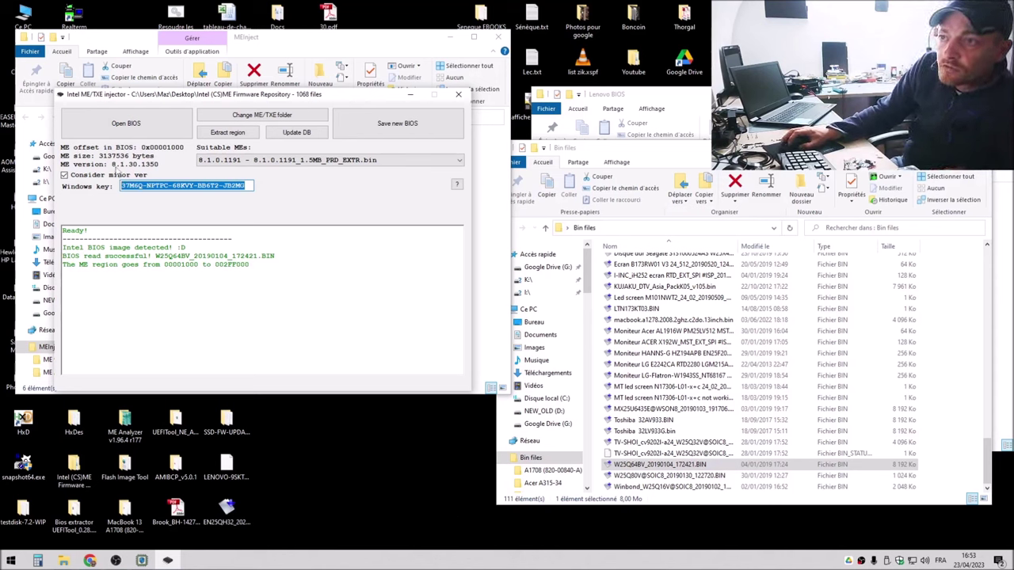
left_click(270, 160)
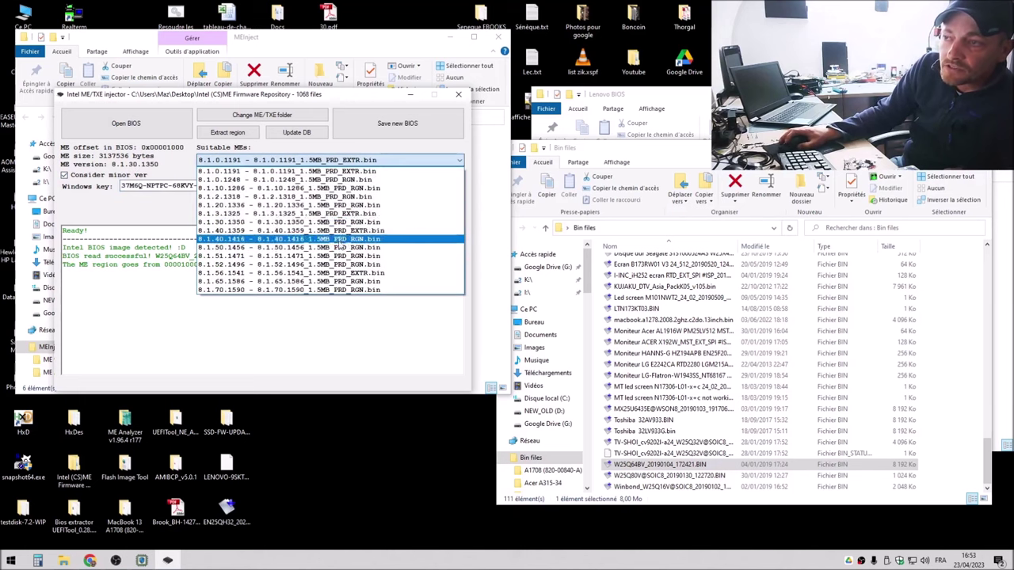
left_click(139, 215)
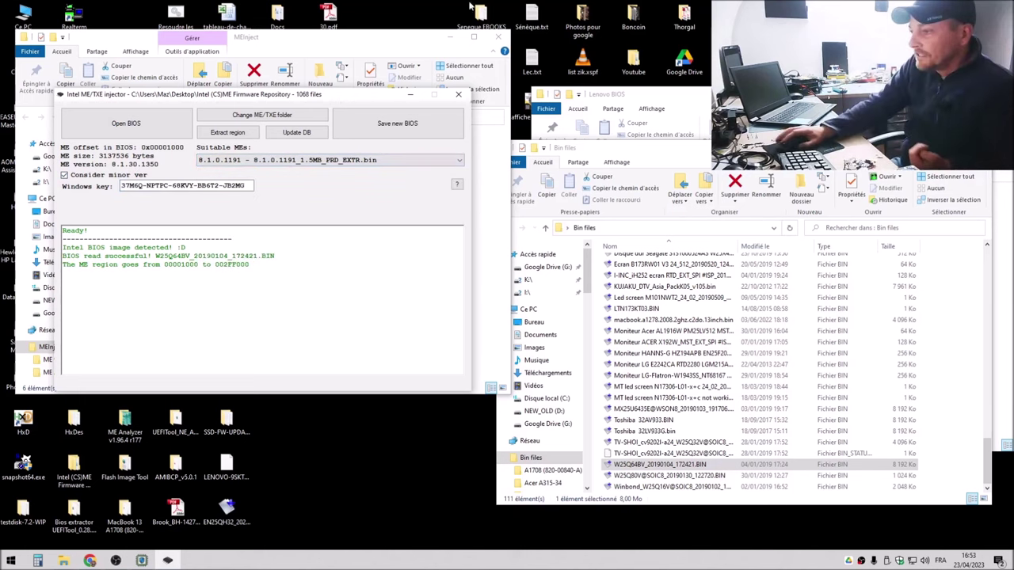
- Load outimage.bin from the Lenovo BIOS folder, showing ME 11.0.0.1205 and no Windows key
left_click(982, 148)
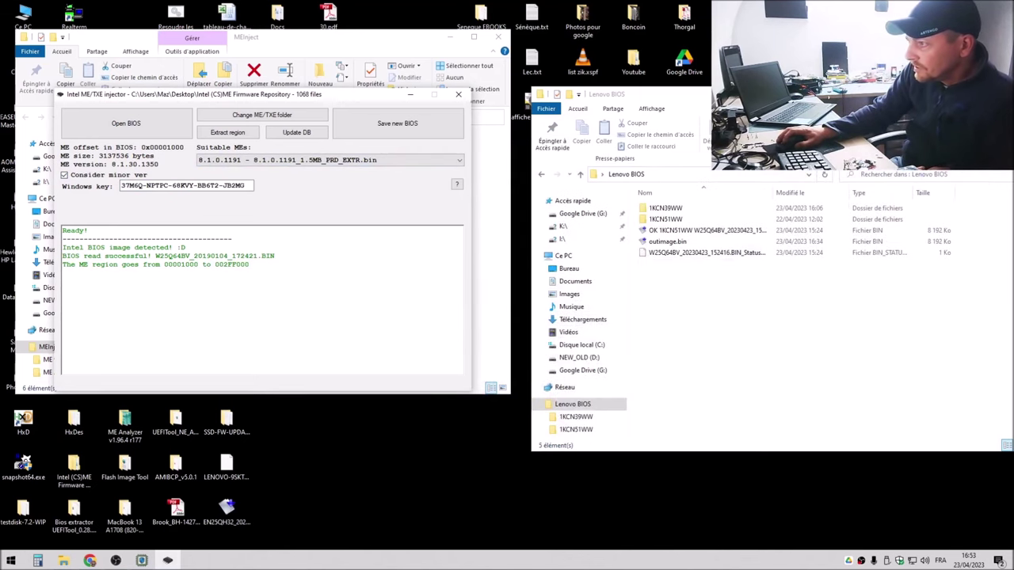
left_click(692, 243)
left_click(681, 242)
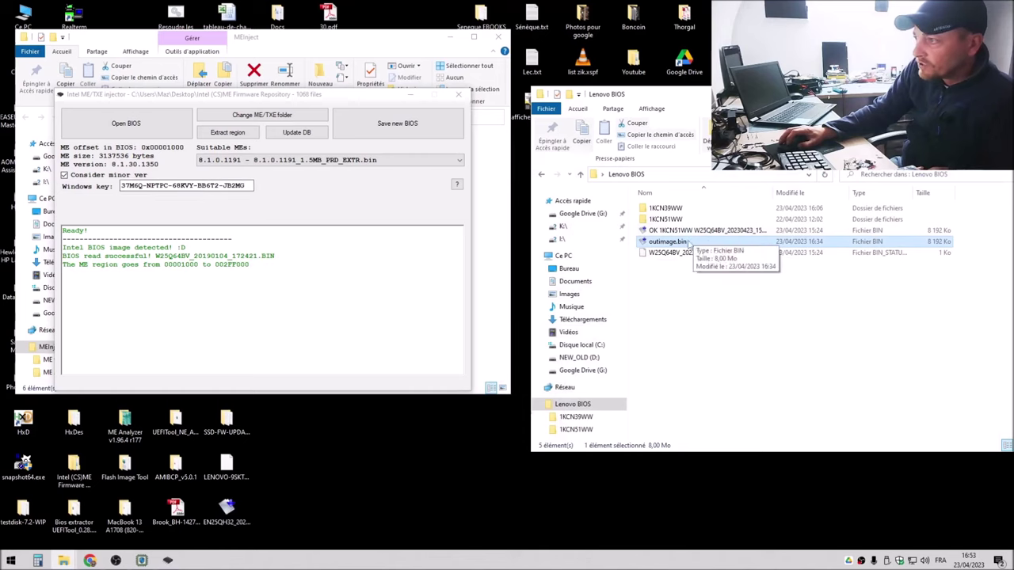
left_click_drag(690, 242, 375, 216)
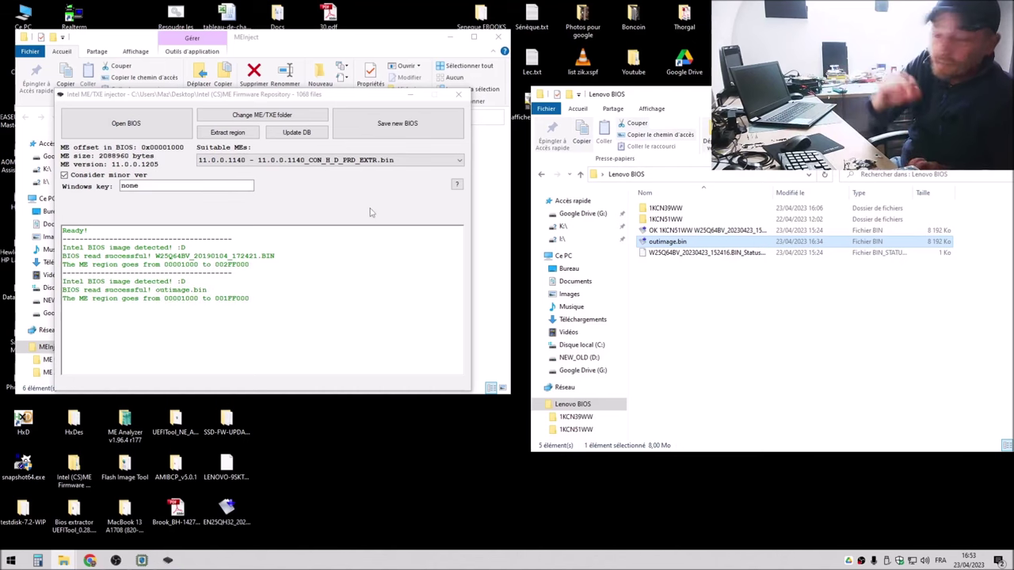
left_click(681, 231)
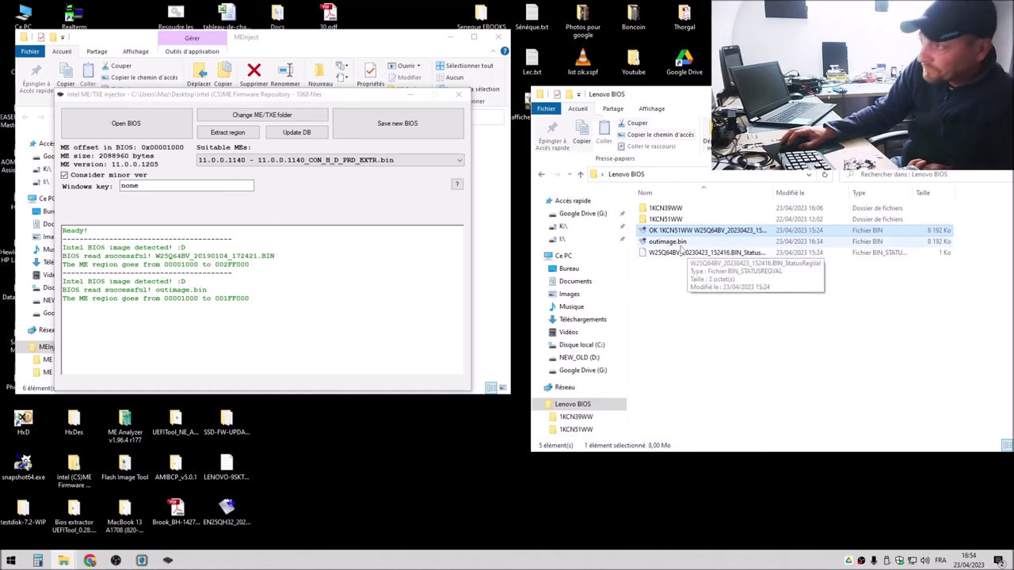
left_click(679, 243)
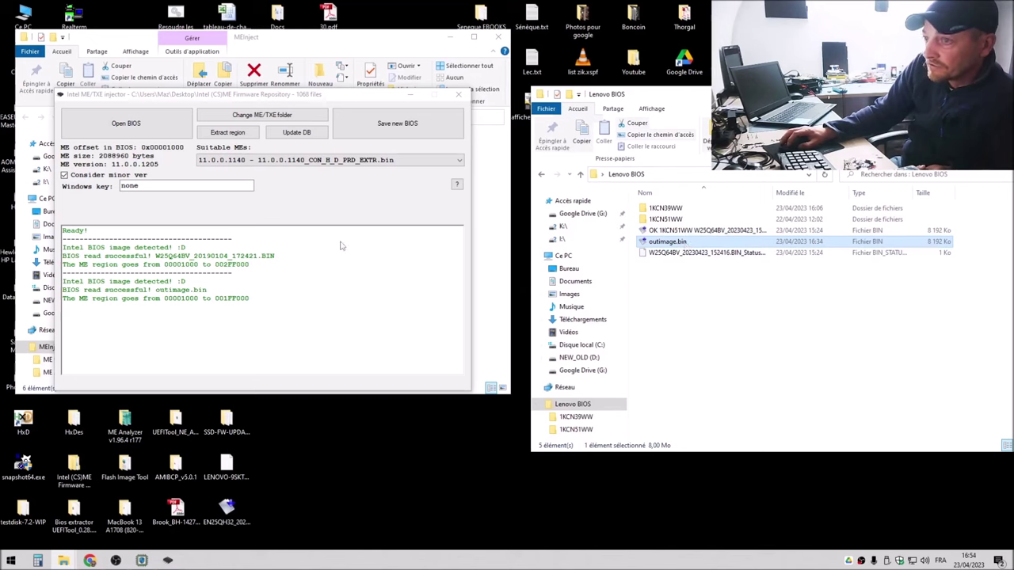
left_click(355, 219)
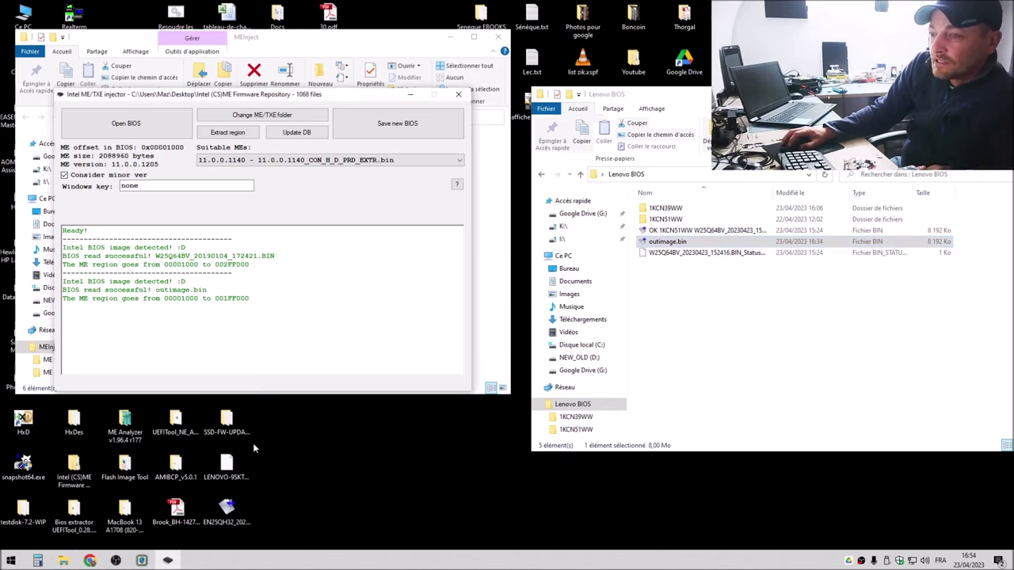
mouse_move(68, 562)
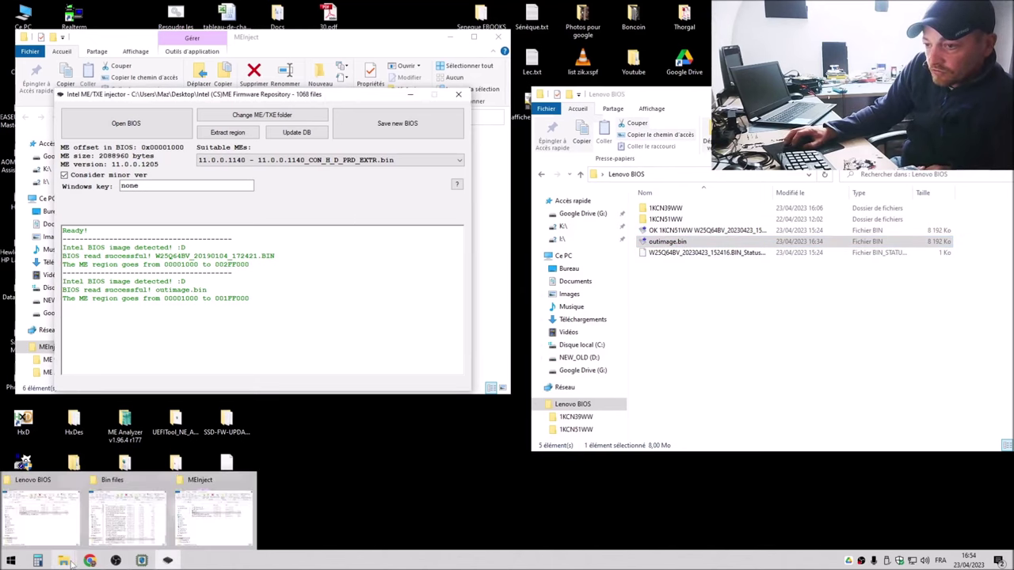
left_click(119, 508)
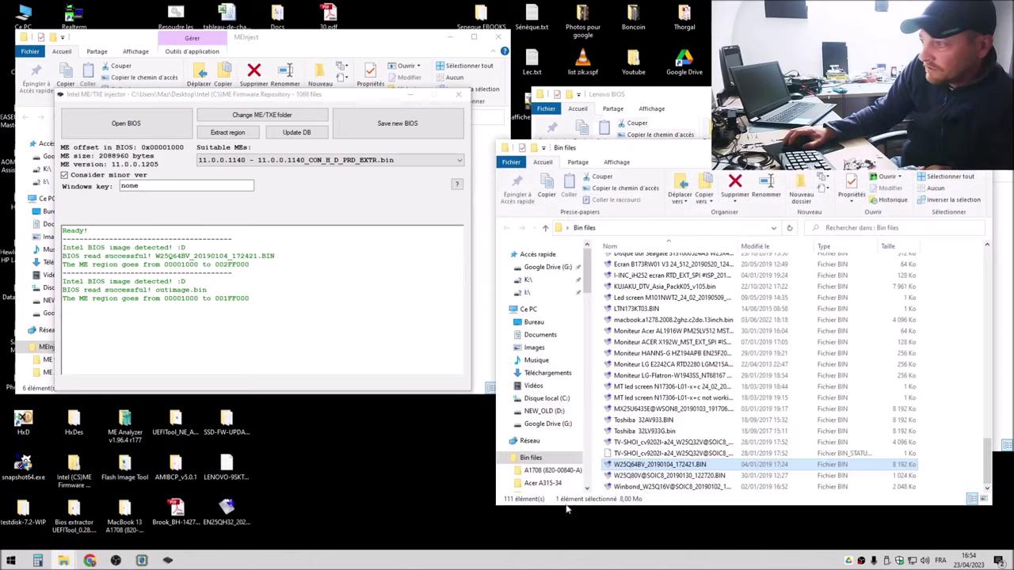
- Reload W25Q64BV_20190104_172421.BIN into MEInject and copy its Windows key with Ctrl+C
left_click_drag(666, 468, 314, 333)
left_click_drag(250, 186, 123, 185)
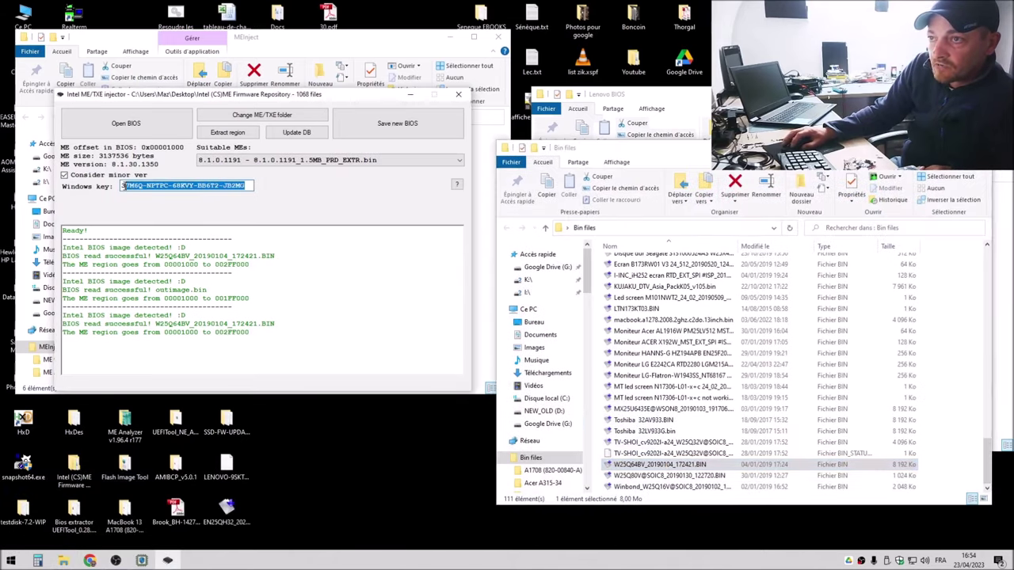
key("ctrl+c")
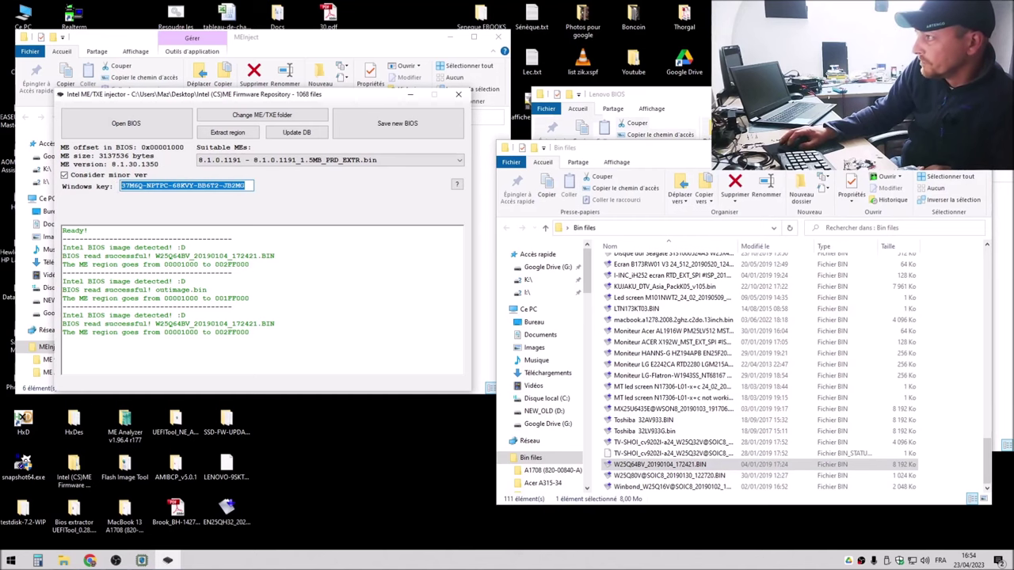
key("alt+F4")
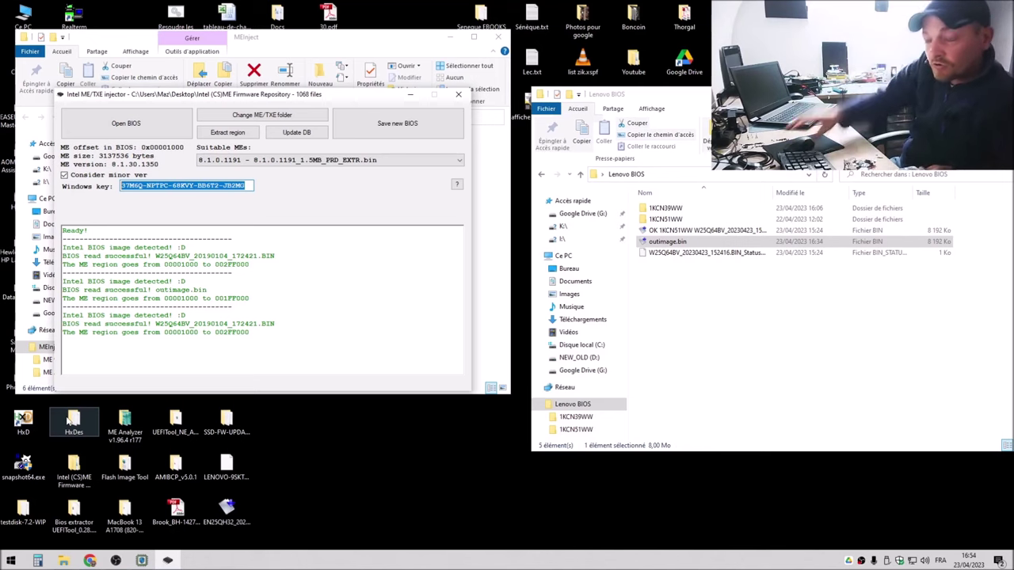
- Launch HxD, open outimage.bin from the Lenovo BIOS folder and maximize the window
double_click(23, 420)
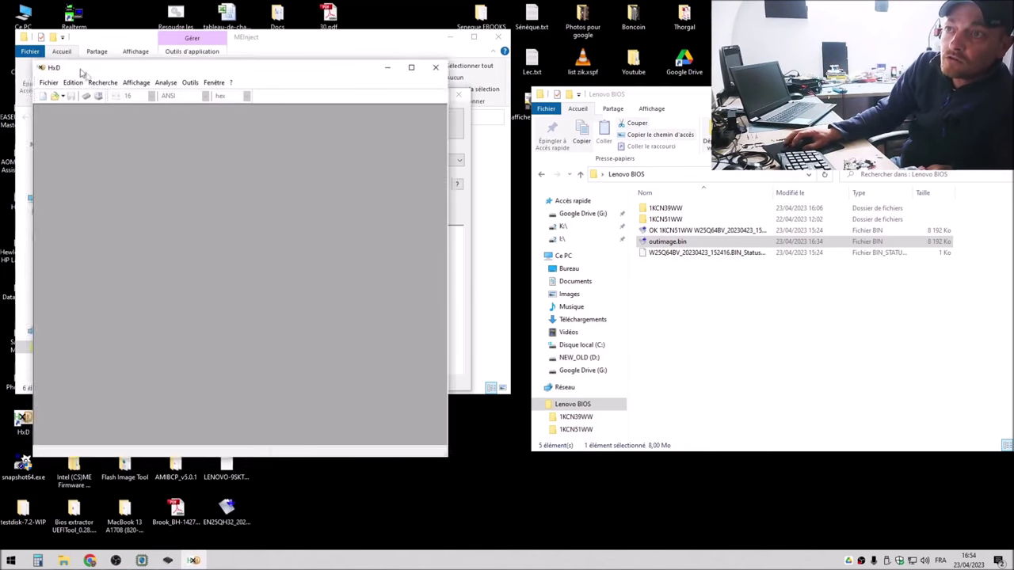
left_click_drag(69, 65, 136, 113)
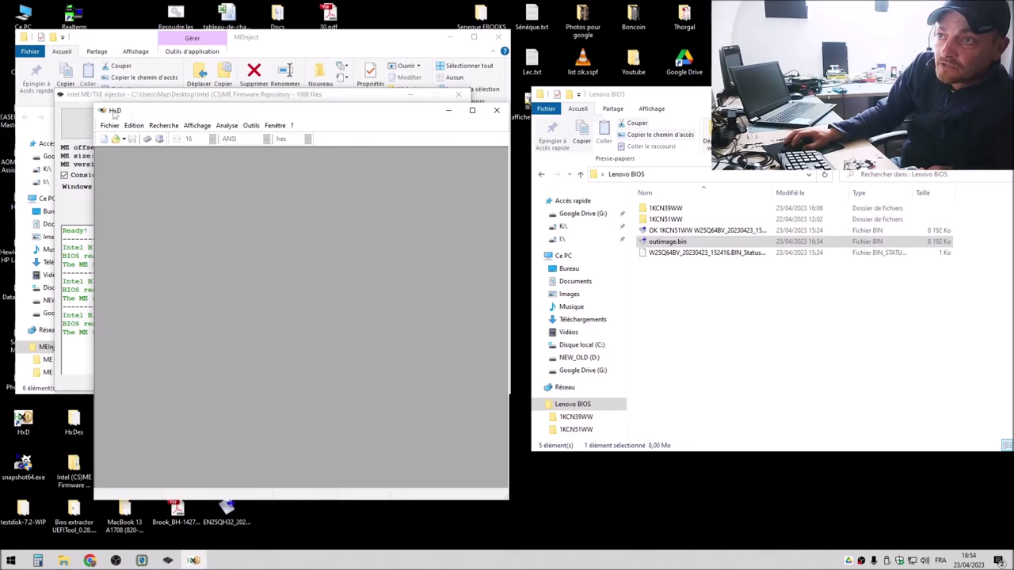
left_click(680, 245)
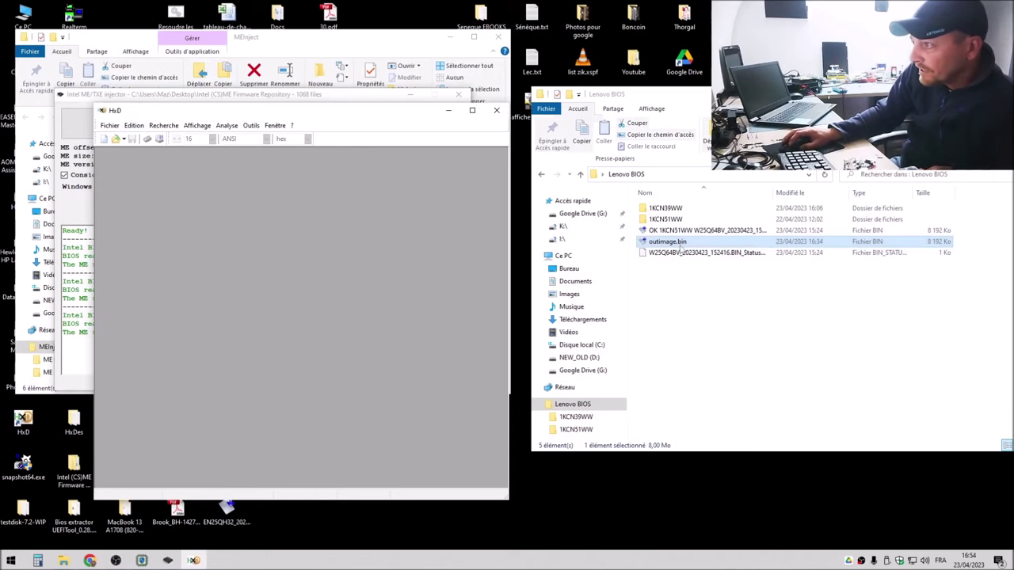
left_click_drag(679, 245, 331, 256)
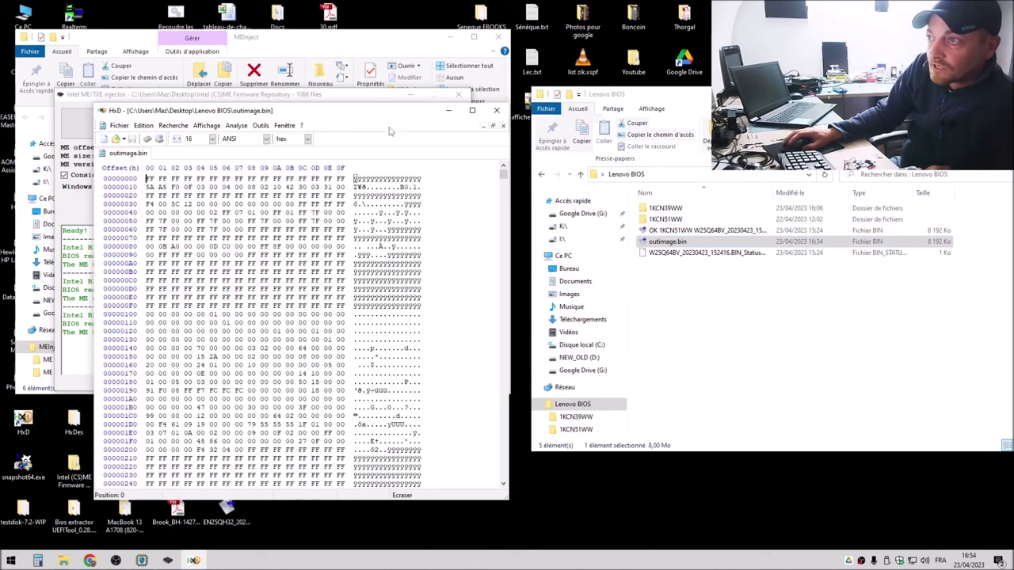
left_click_drag(388, 117, 754, 61)
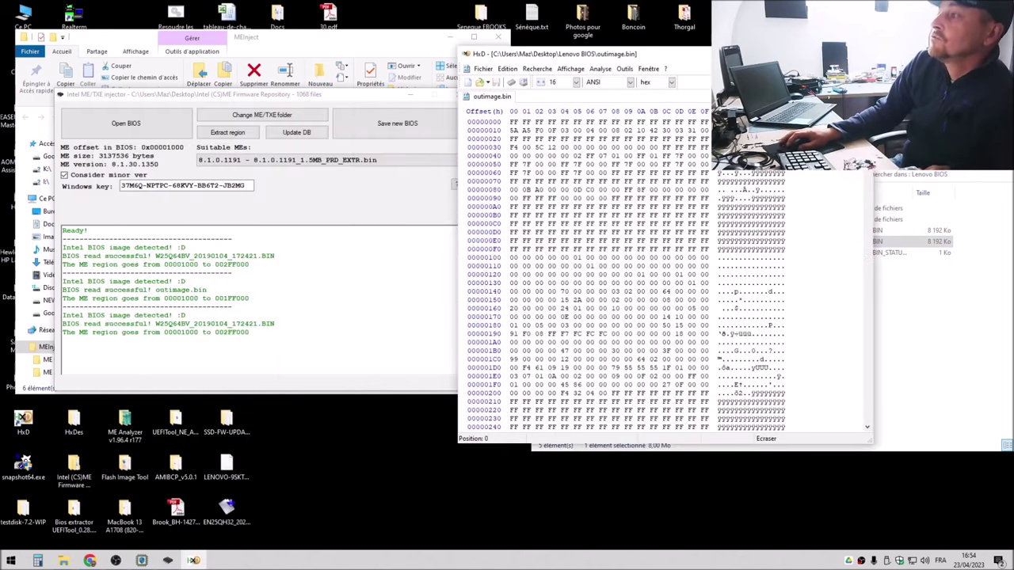
double_click(754, 61)
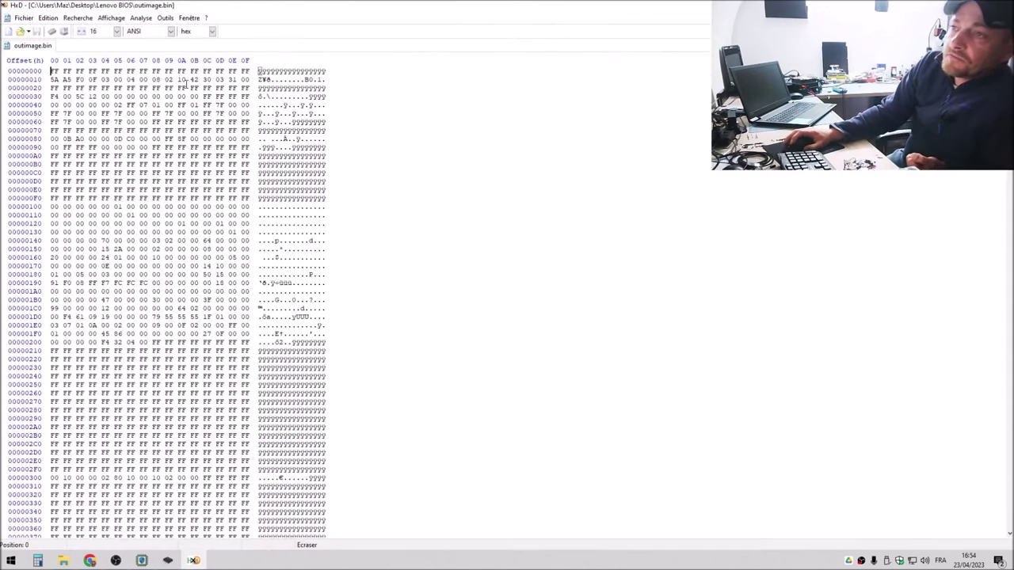
- Open the Rechercher dialog and reuse the previously searched hex string
left_click(111, 17)
mouse_move(77, 19)
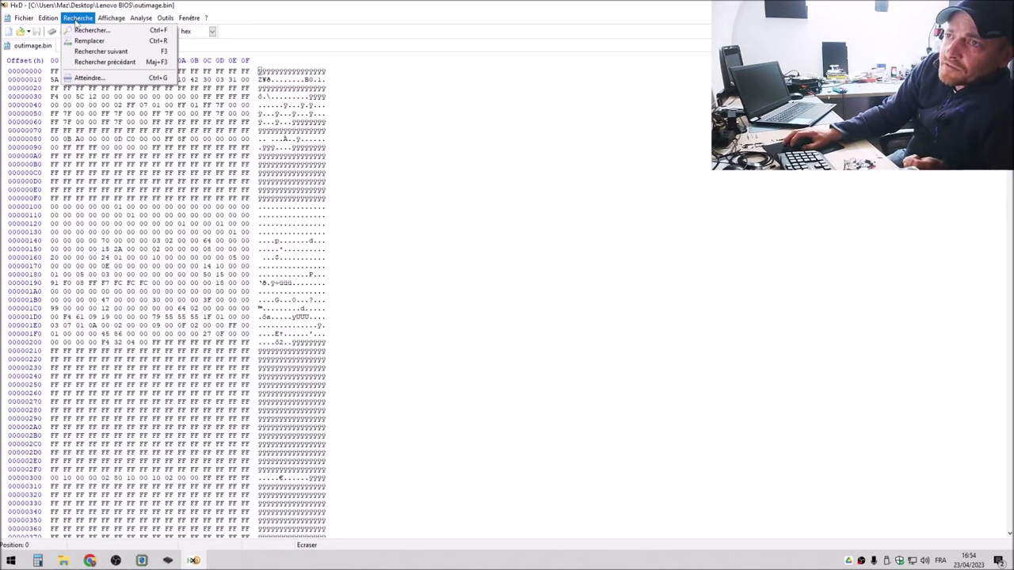
left_click(89, 30)
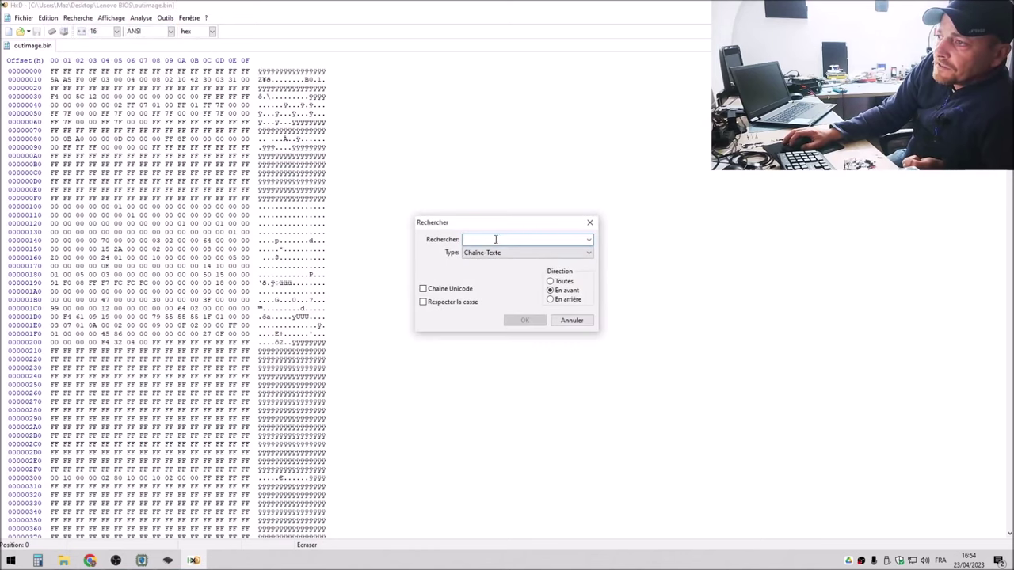
left_click(588, 242)
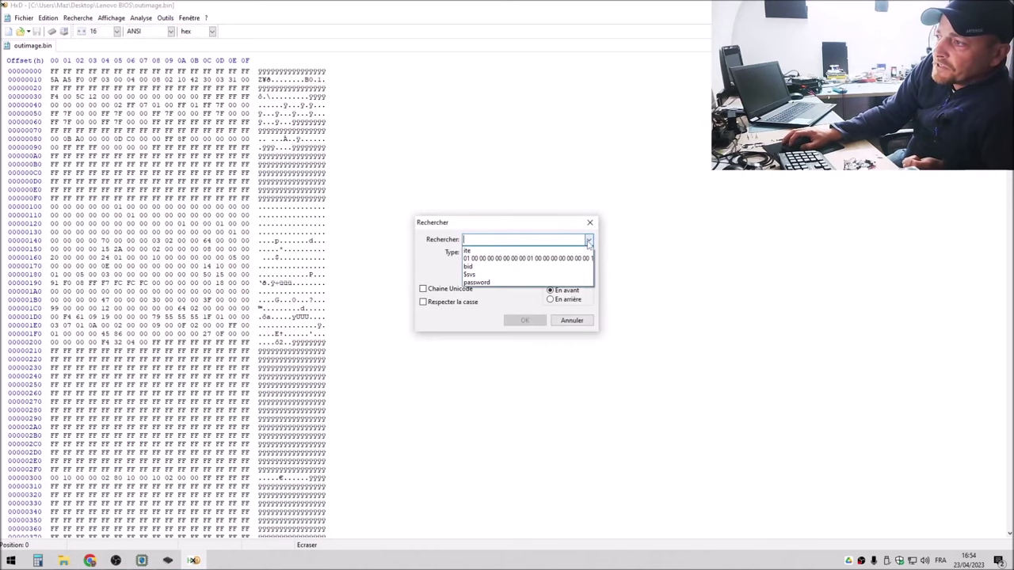
left_click(500, 259)
left_click_drag(498, 239, 457, 239)
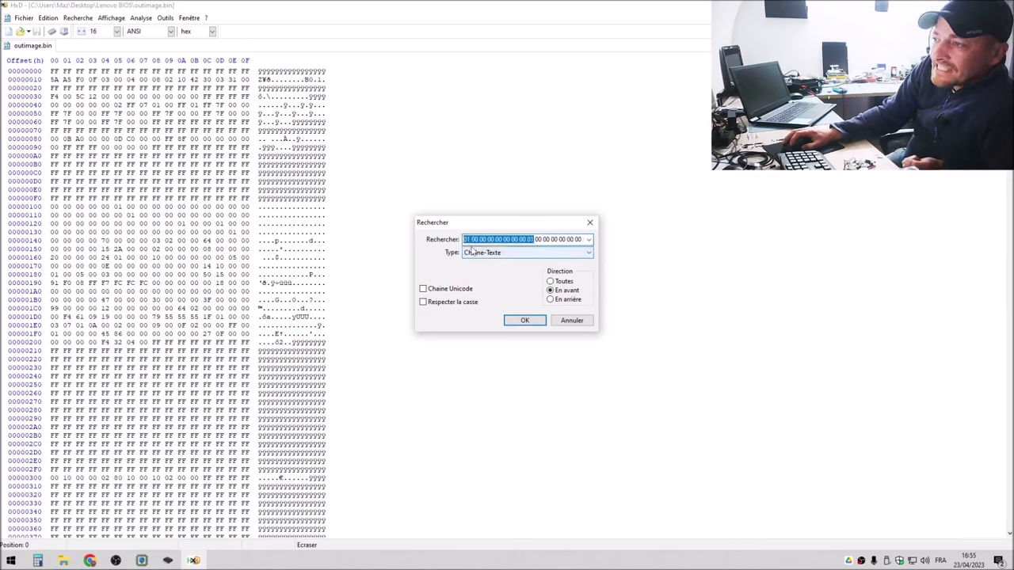
left_click(503, 240)
left_click_drag(513, 240, 589, 238)
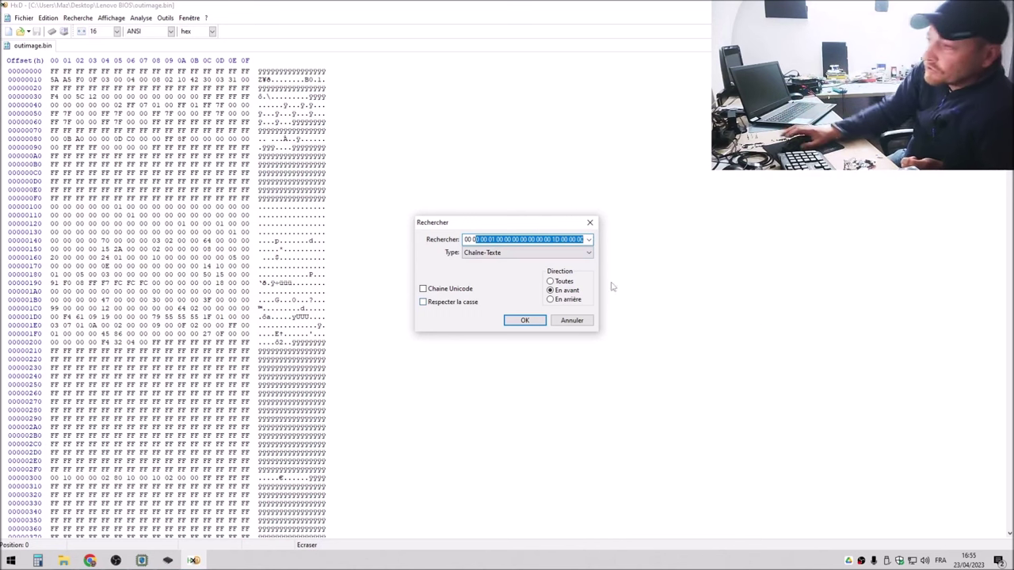
- Search the whole file (Toutes) for the pasted hexadecimal pattern and dismiss the not-found message
left_click(551, 281)
left_click(561, 253)
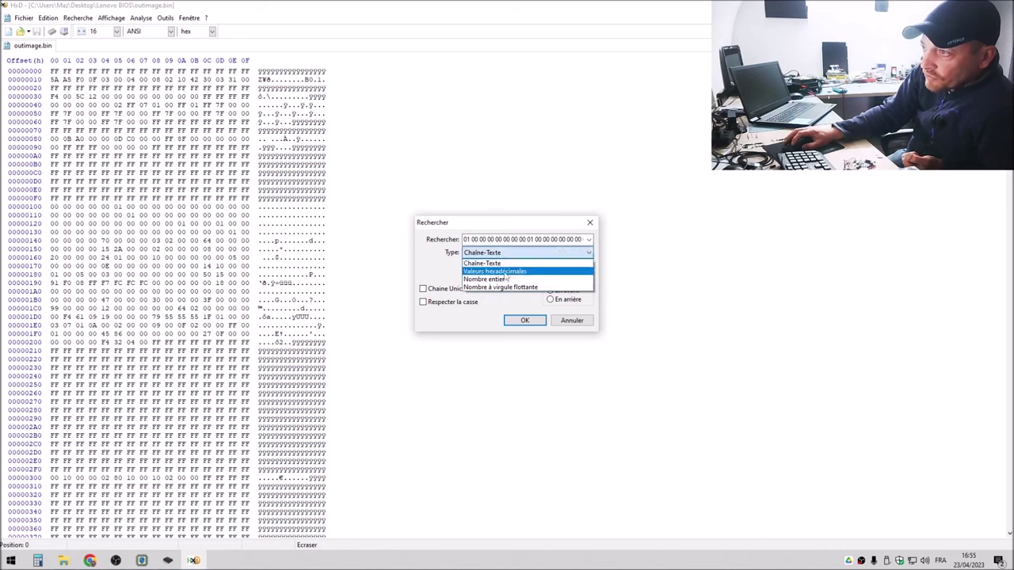
left_click(505, 274)
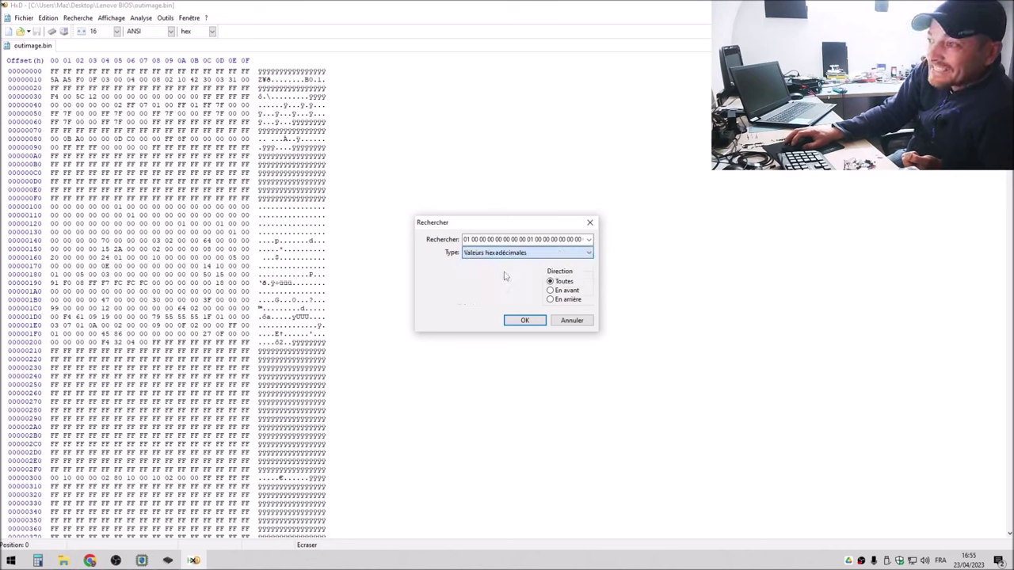
left_click(465, 240)
key("ctrl+v")
key("ctrl+a")
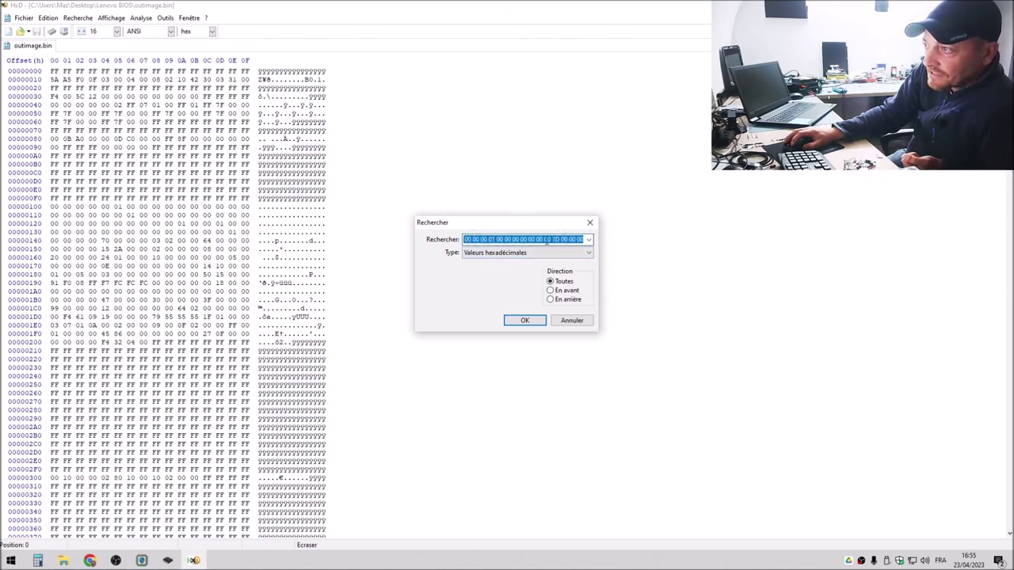
left_click(544, 239)
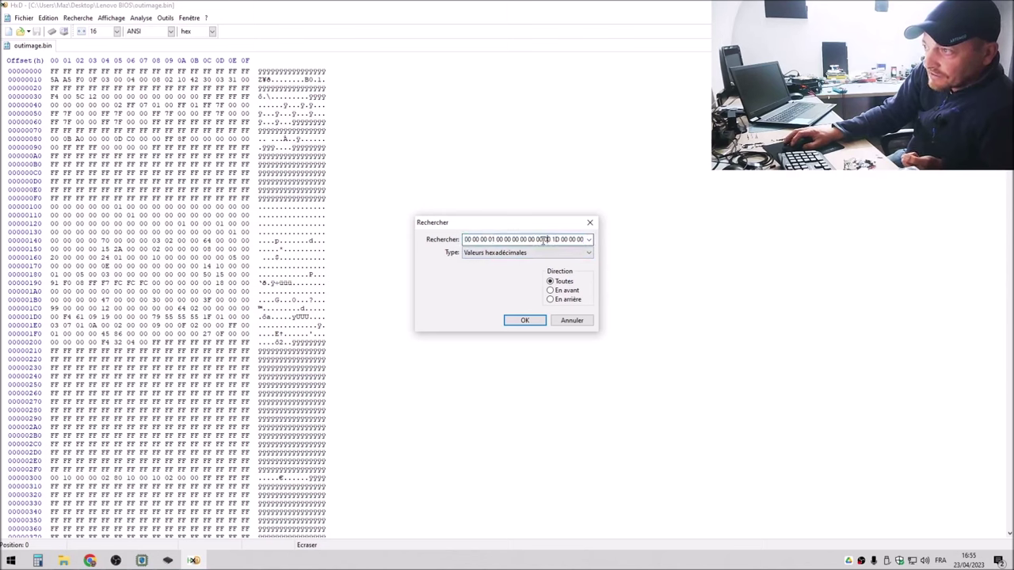
left_click(525, 320)
left_click(586, 316)
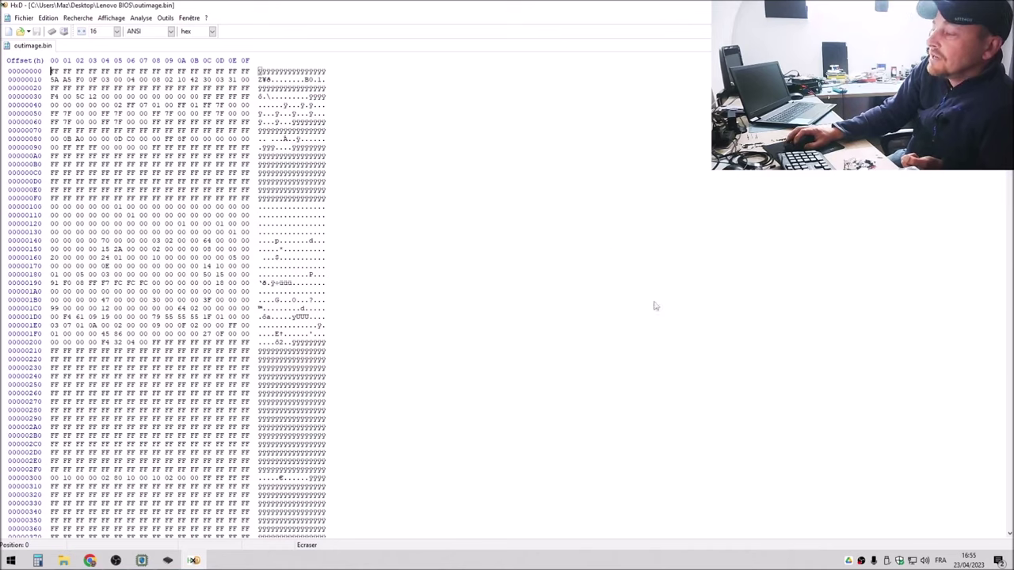
- Drag W25Q64BV_20190104_172421.BIN from the Bin files folder into HxD as a second tab, then maximize HxD
key("super+Down")
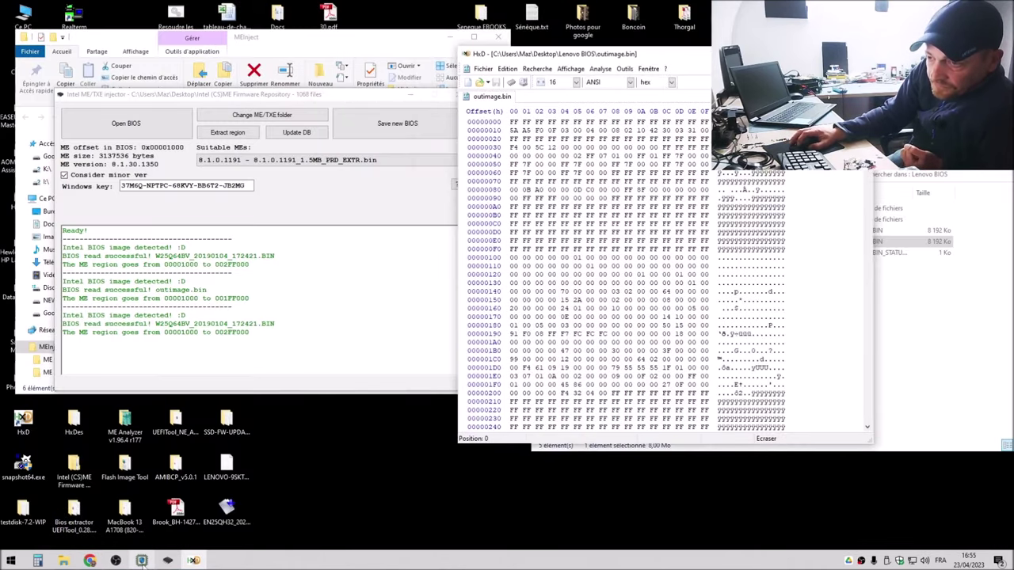
mouse_move(141, 564)
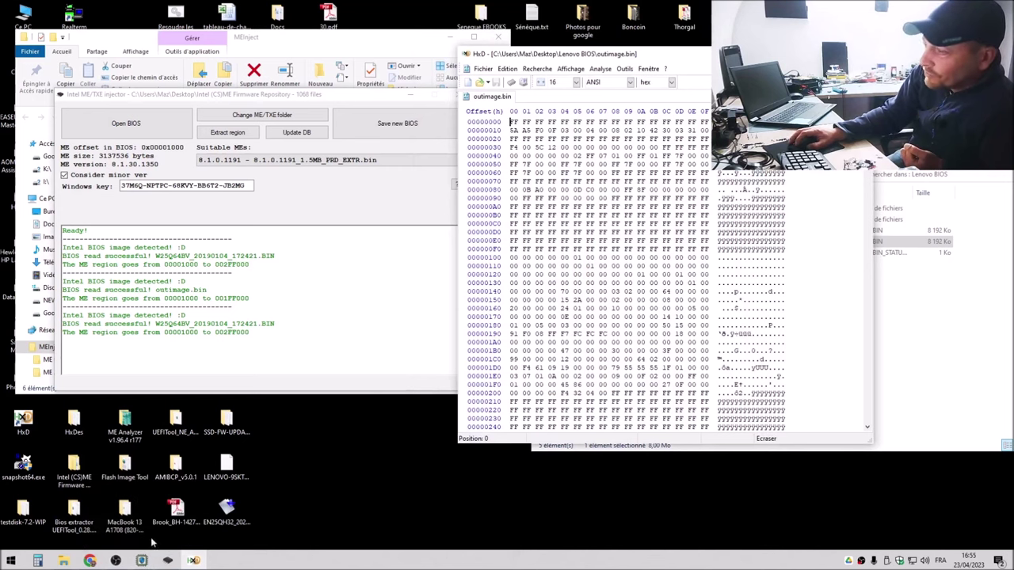
mouse_move(91, 563)
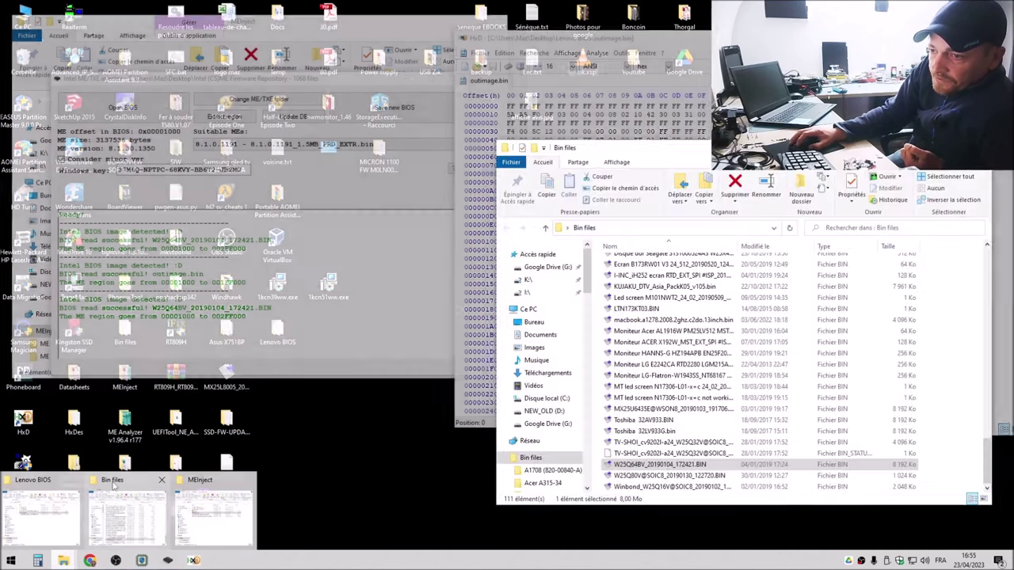
left_click(113, 485)
left_click_drag(633, 148, 819, 134)
left_click_drag(838, 455, 708, 93)
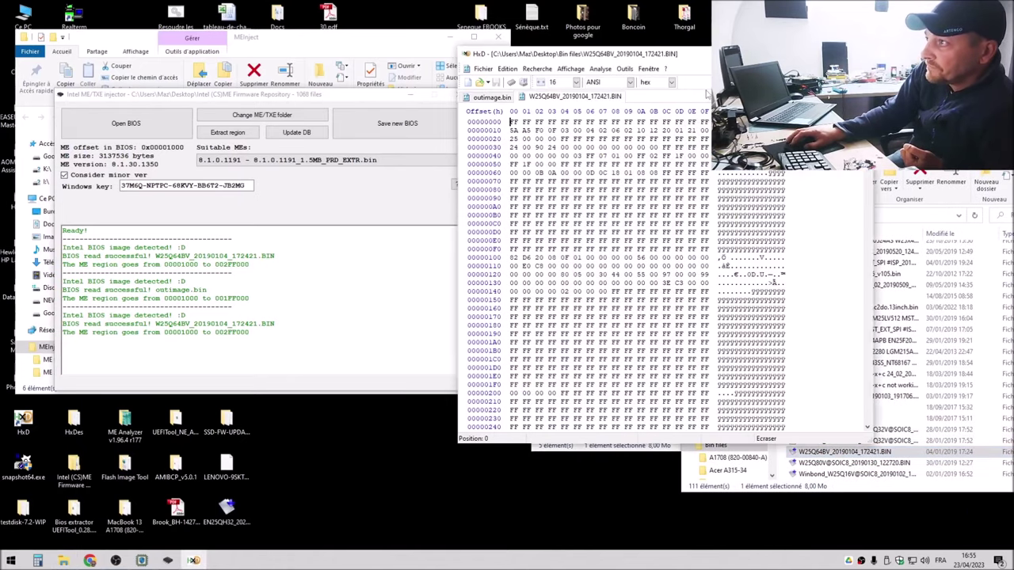
left_click_drag(816, 135, 566, 99)
key("alt+F4")
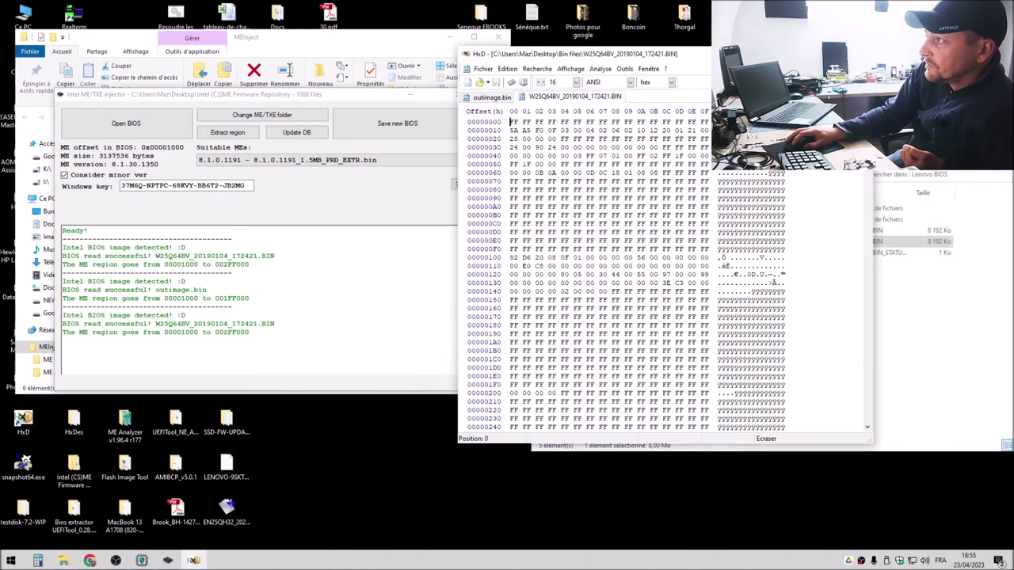
key("super+Up")
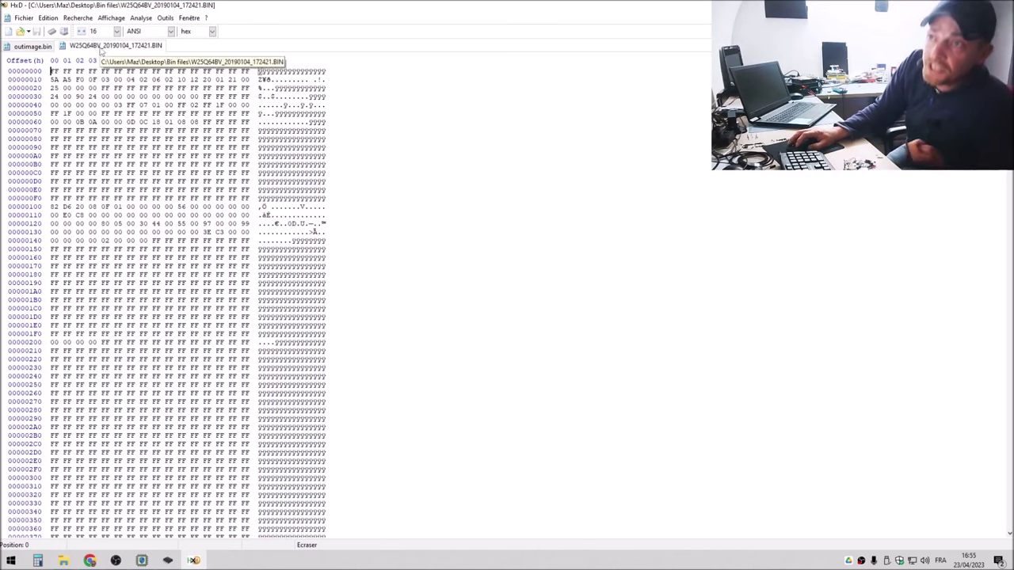
- Search W25Q64BV_20190104_172421.BIN for the hex pattern, finding it at offset 6C43E7
left_click(26, 47)
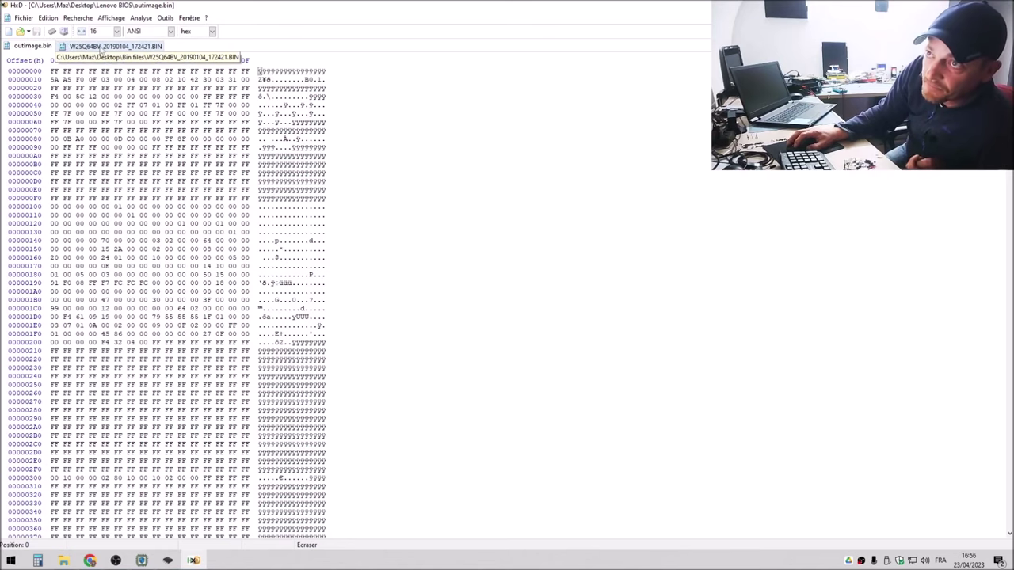
left_click(101, 49)
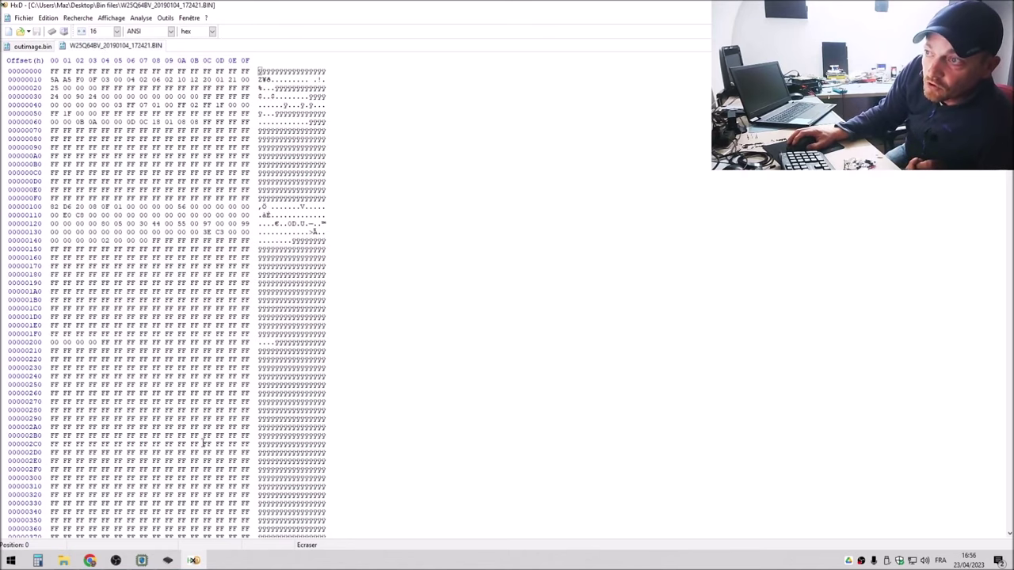
left_click(77, 17)
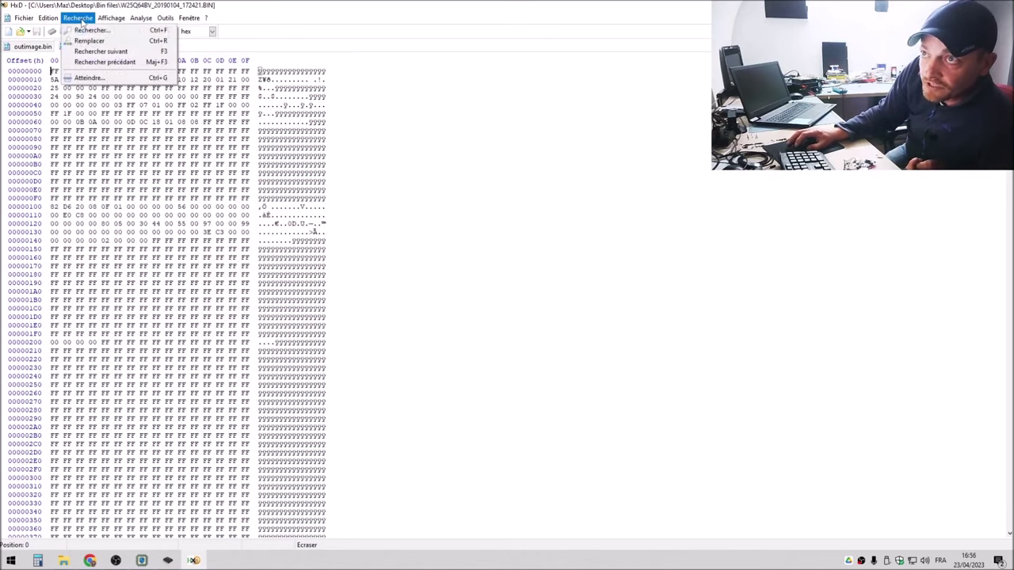
left_click(88, 30)
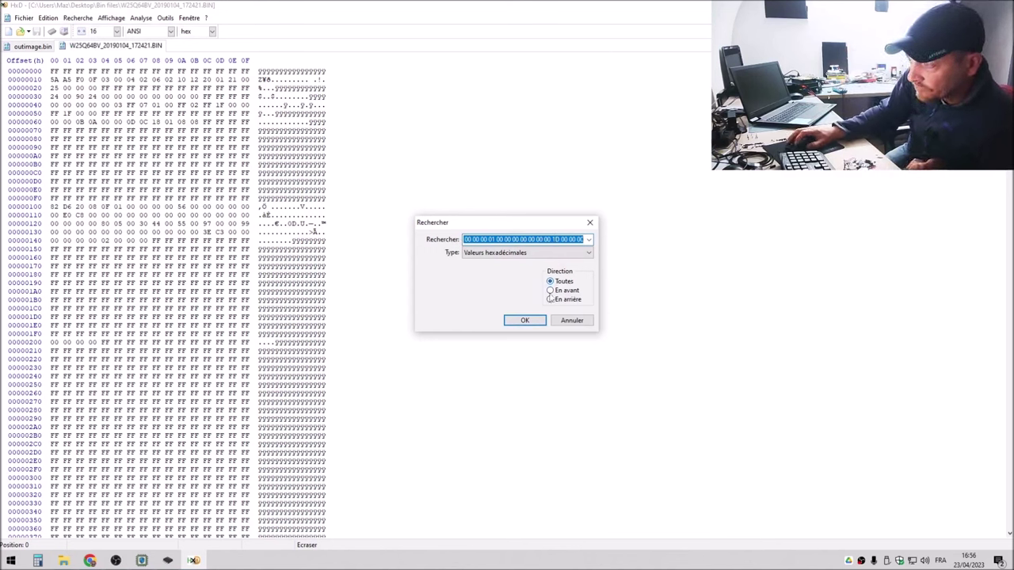
left_click(521, 321)
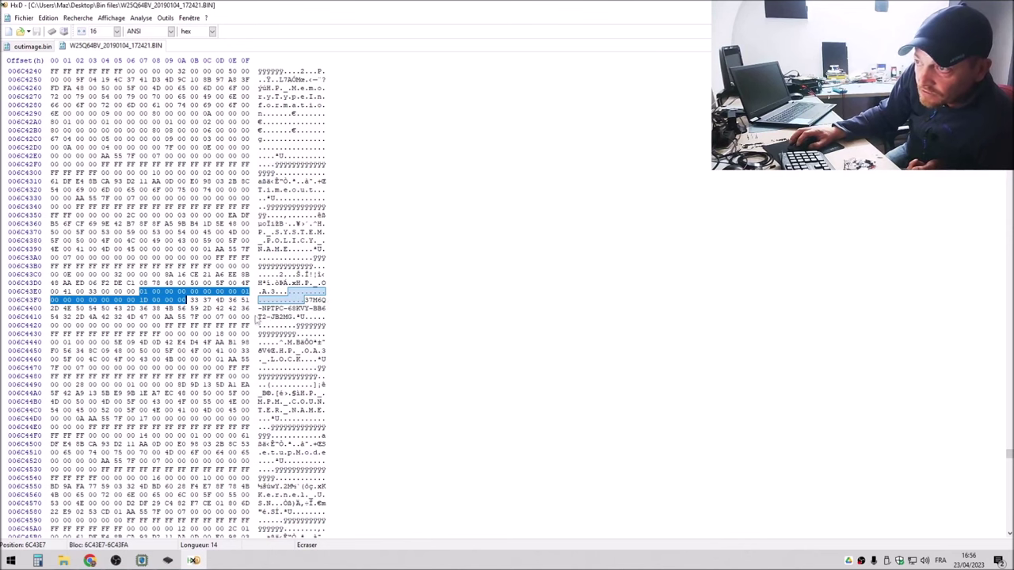
- Compare the found key with MEInject and review the Lenovo BIOS folder files, then re-maximize HxD
left_click(194, 561)
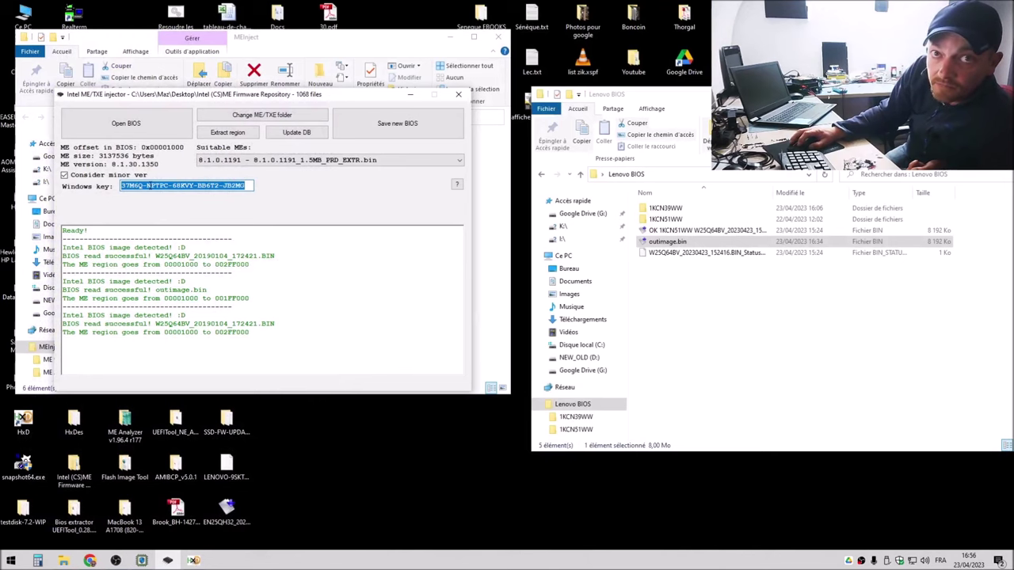
left_click(193, 561)
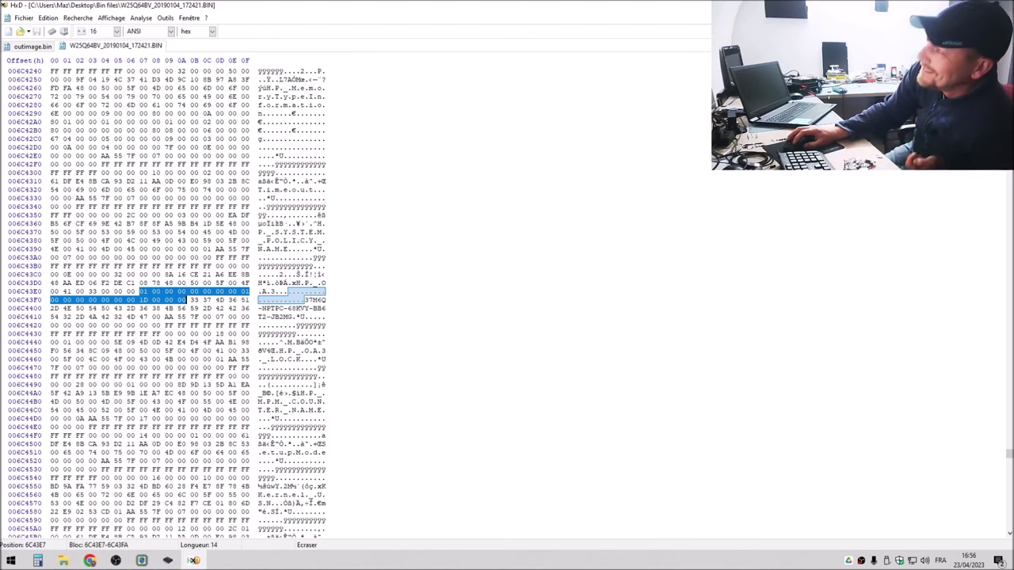
left_click_drag(696, 6, 339, 60)
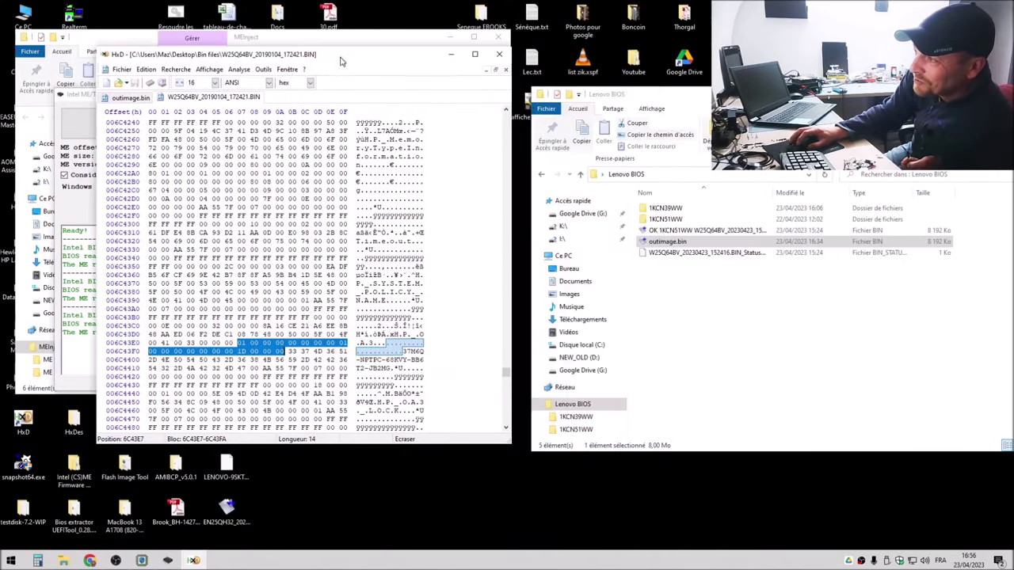
left_click(705, 231)
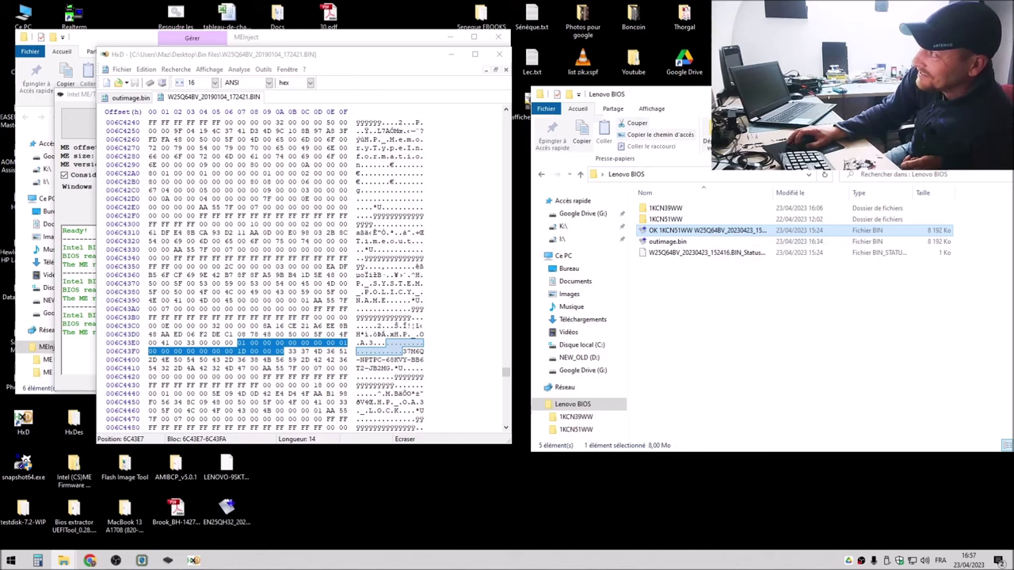
left_click_drag(658, 94, 584, 69)
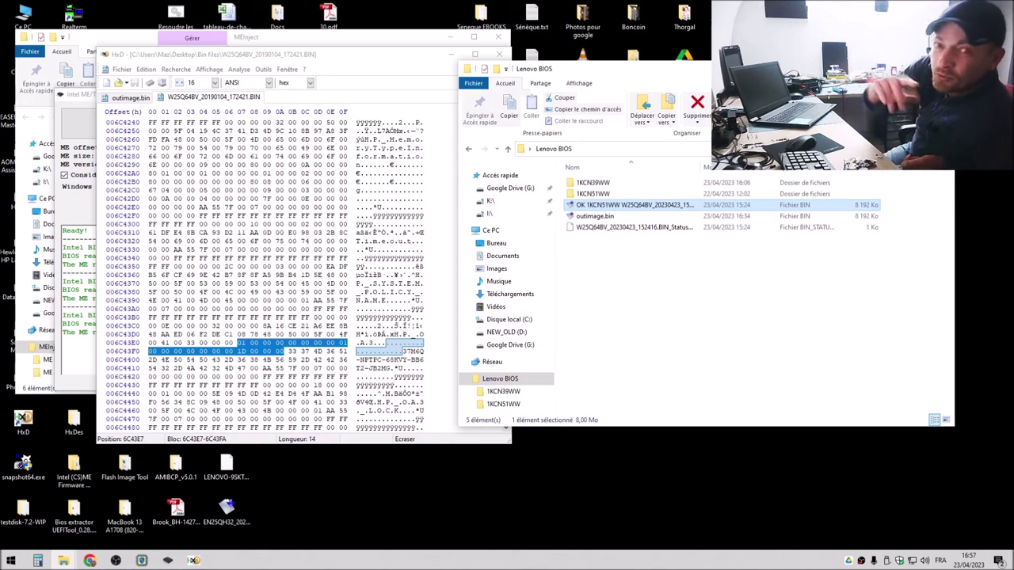
left_click(610, 216)
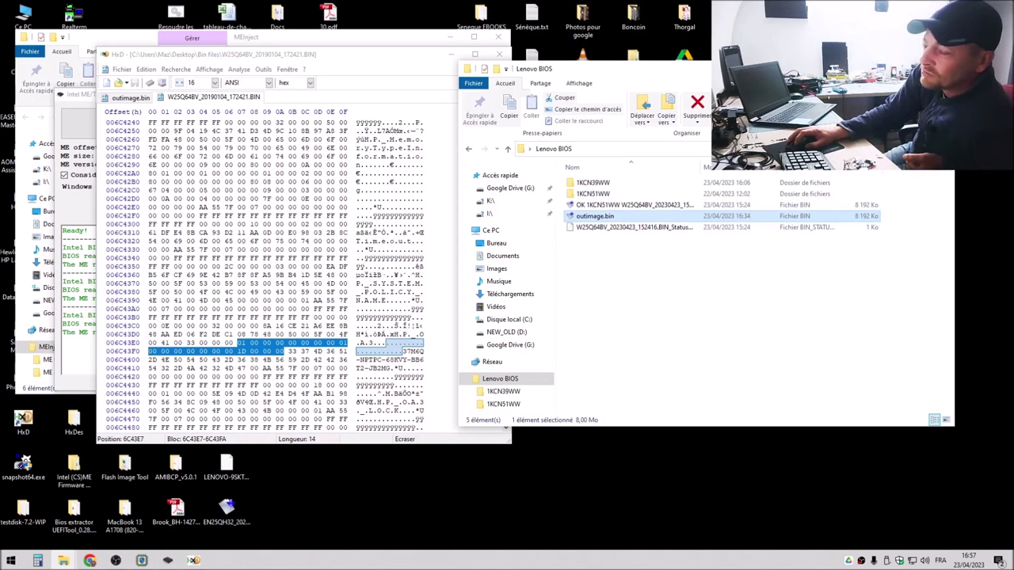
key("alt+F4")
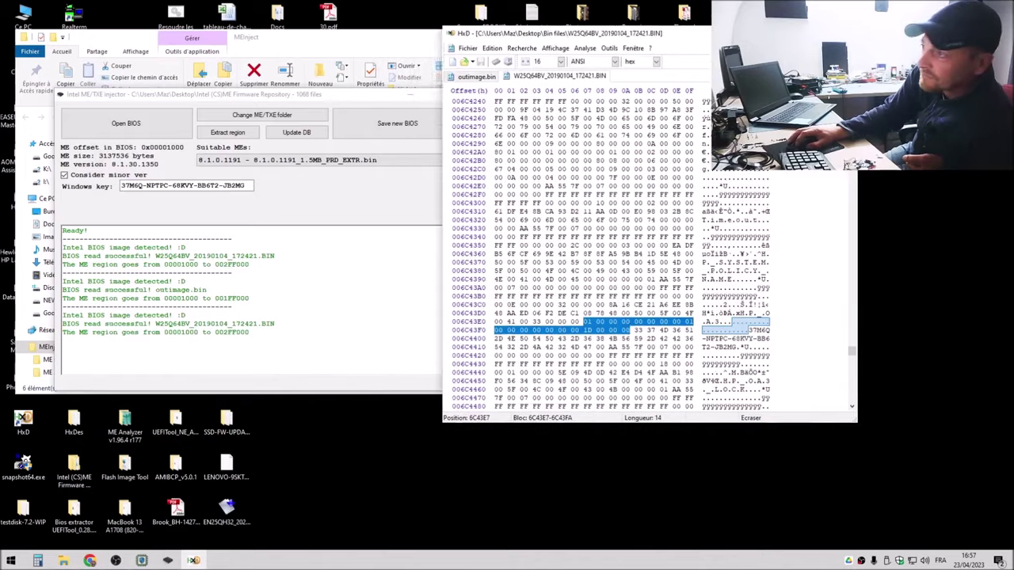
key("super+Up")
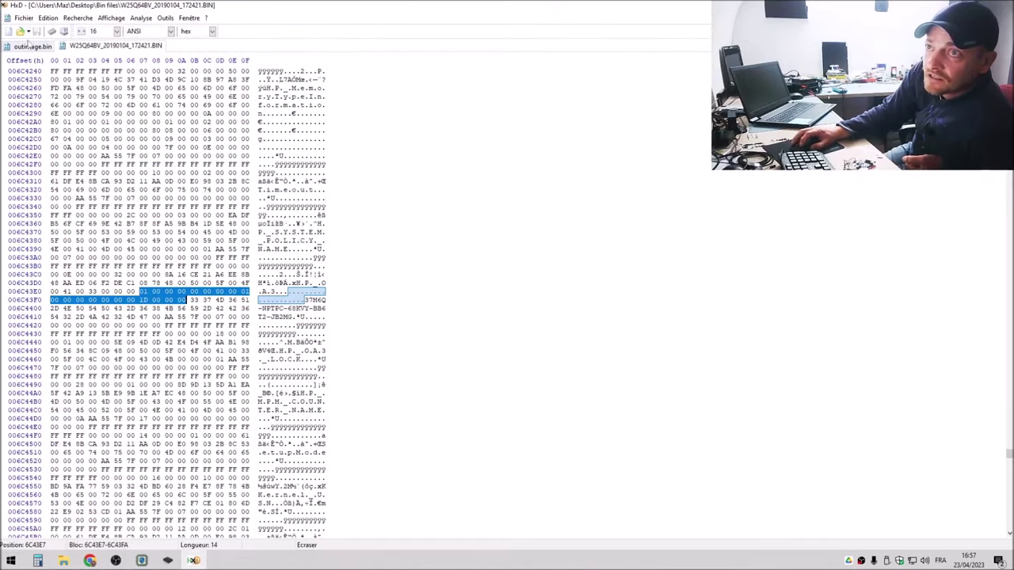
- Close outimage.bin and jump back to the hex pattern match with F3
left_click(38, 48)
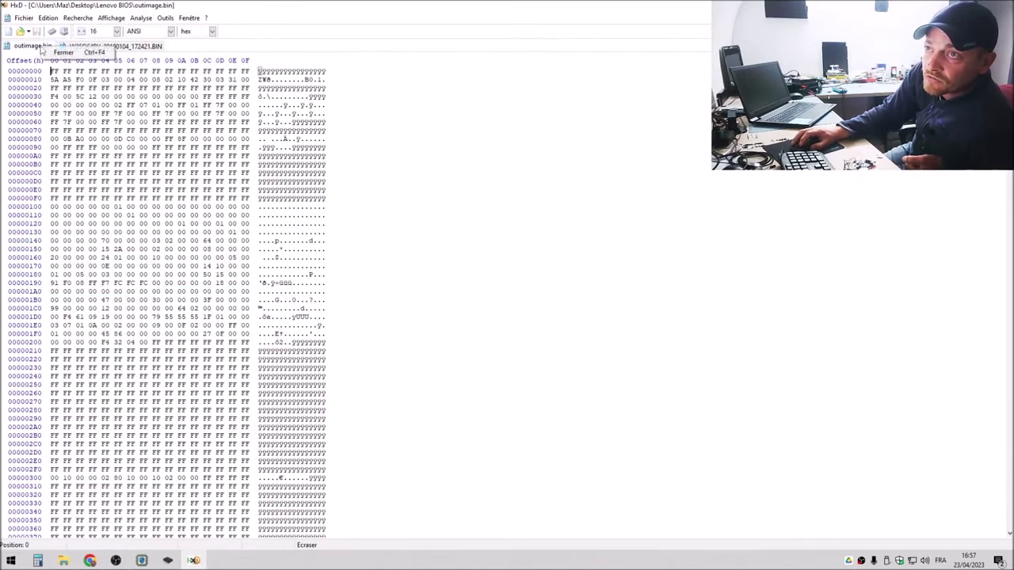
left_click(57, 49)
key("F3")
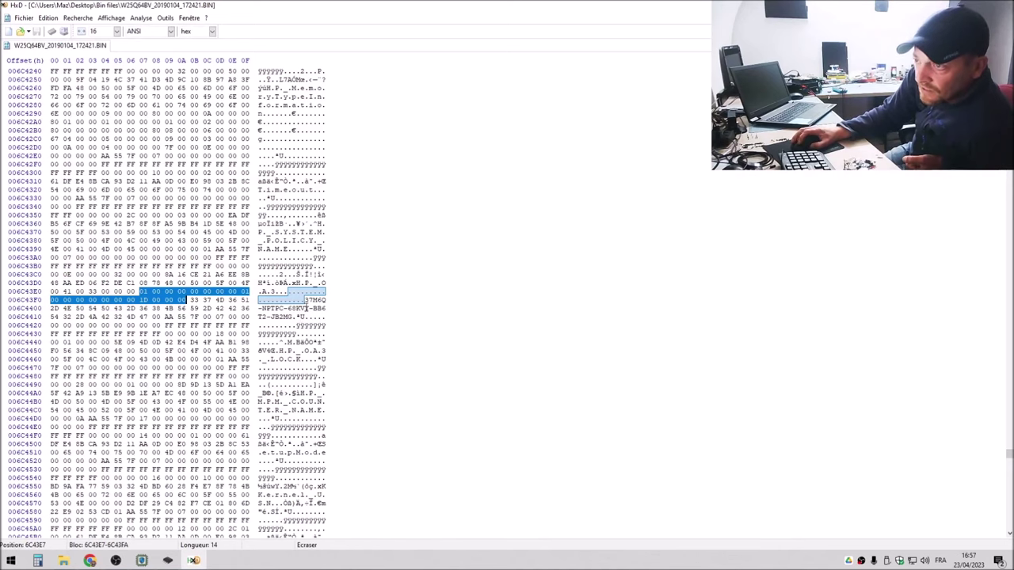
scroll(324, 305, "up", 1)
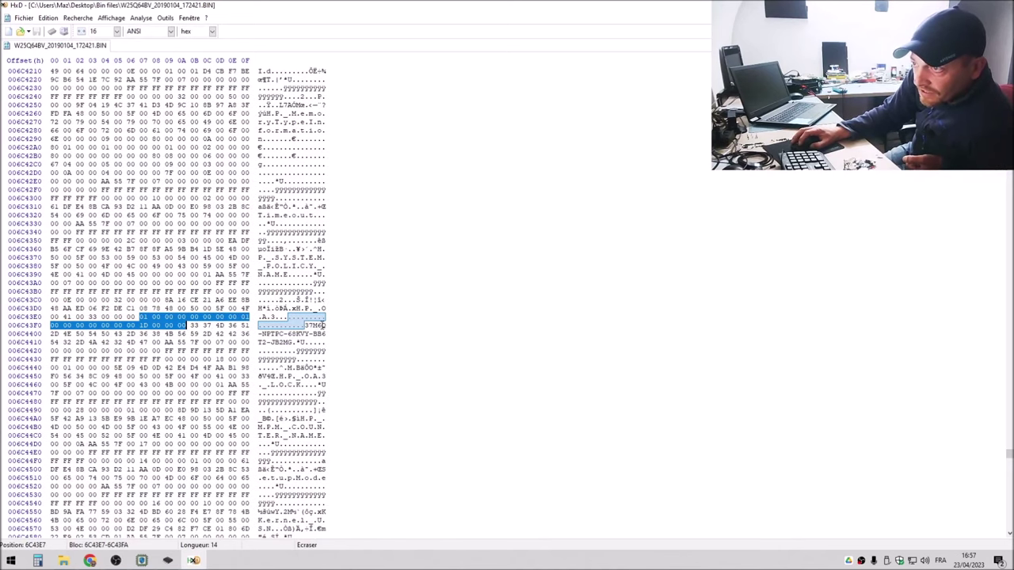
- Overwrite the Windows key's first three characters at 6C43FB with 'MAZ'
left_click_drag(306, 325, 318, 326)
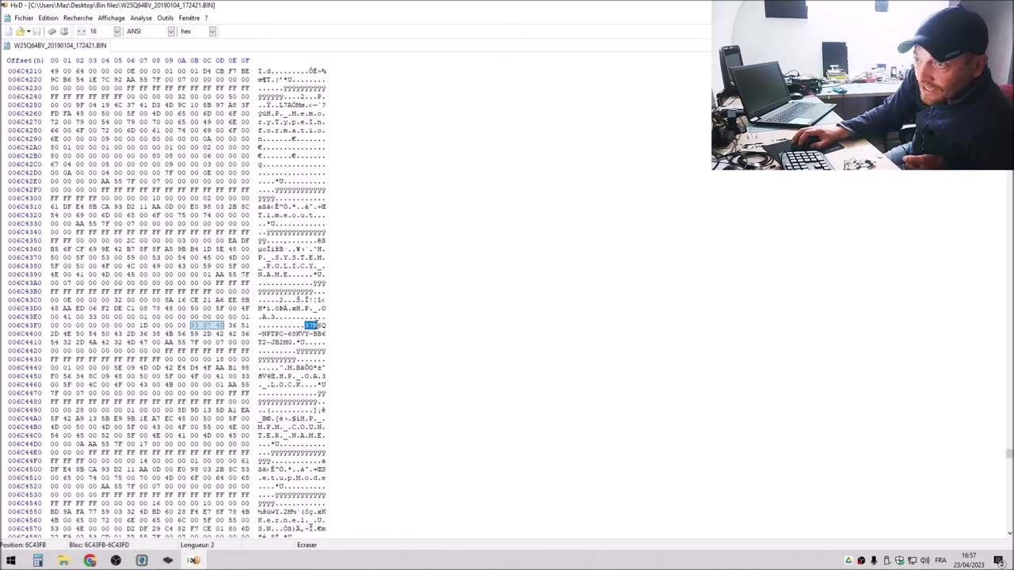
left_click(306, 325)
left_click_drag(305, 326, 294, 343)
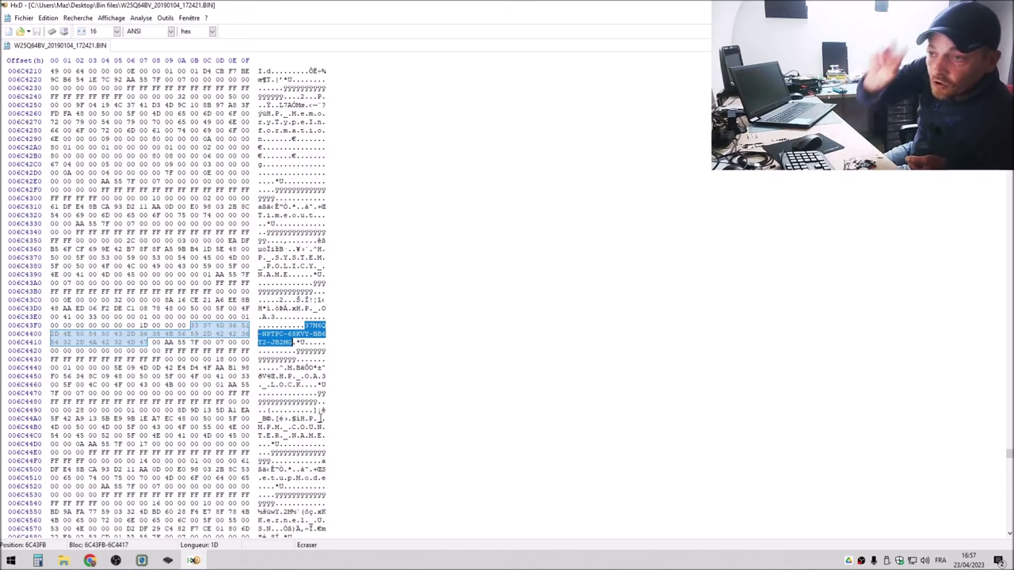
right_click(219, 333)
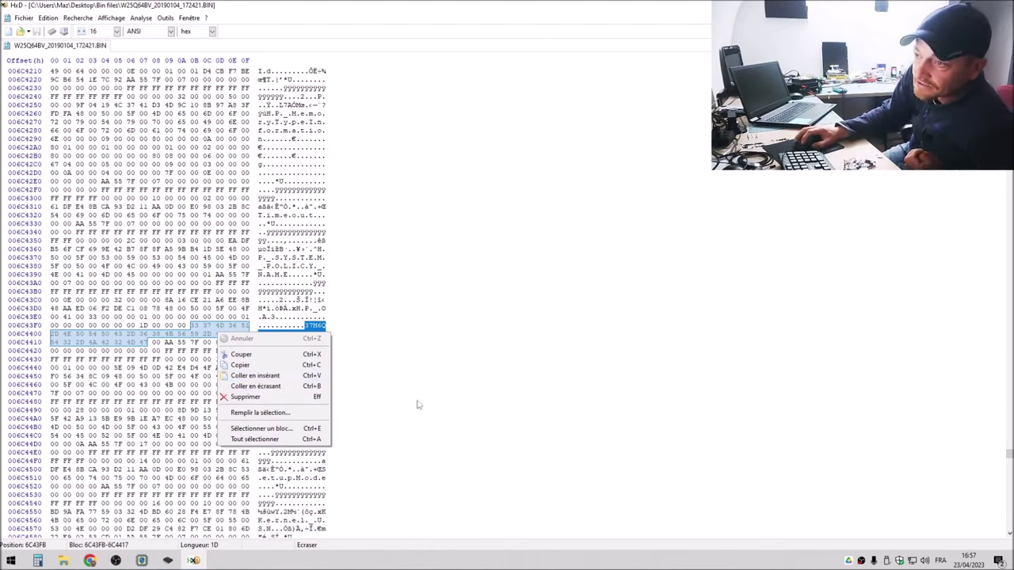
left_click(391, 388)
left_click(310, 325)
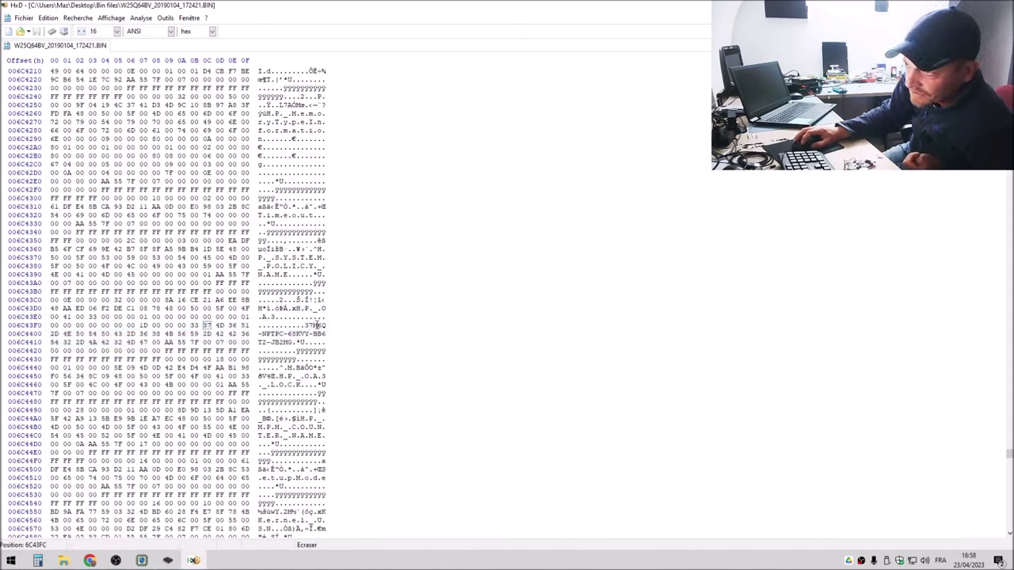
left_click_drag(315, 325, 306, 325)
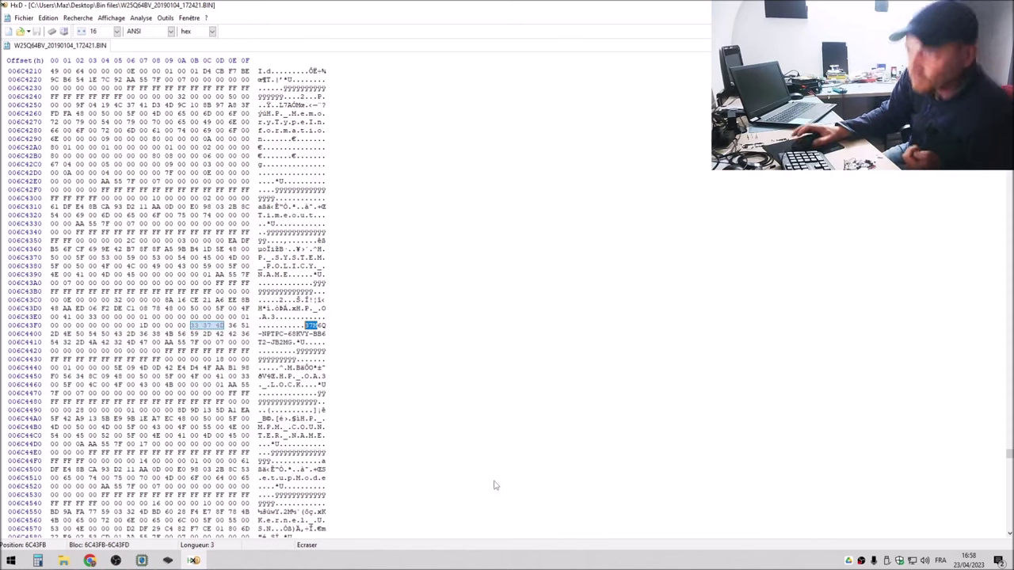
type("MA")
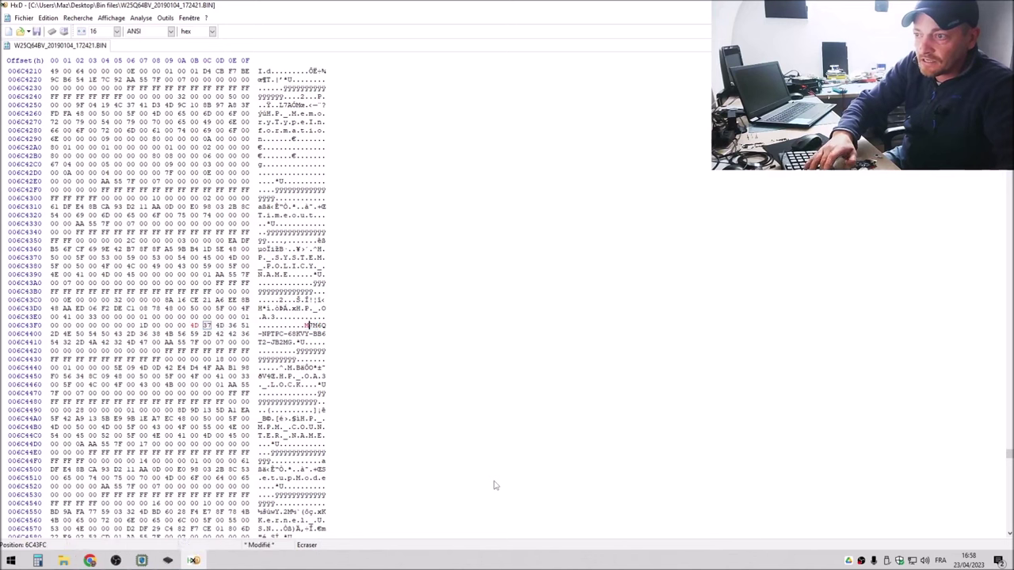
type("Z")
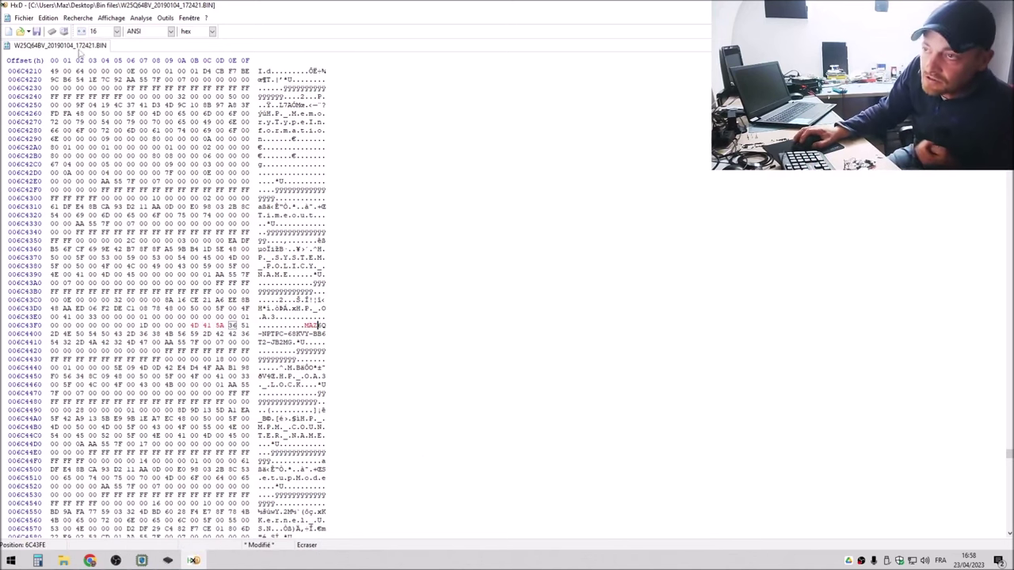
left_click(23, 17)
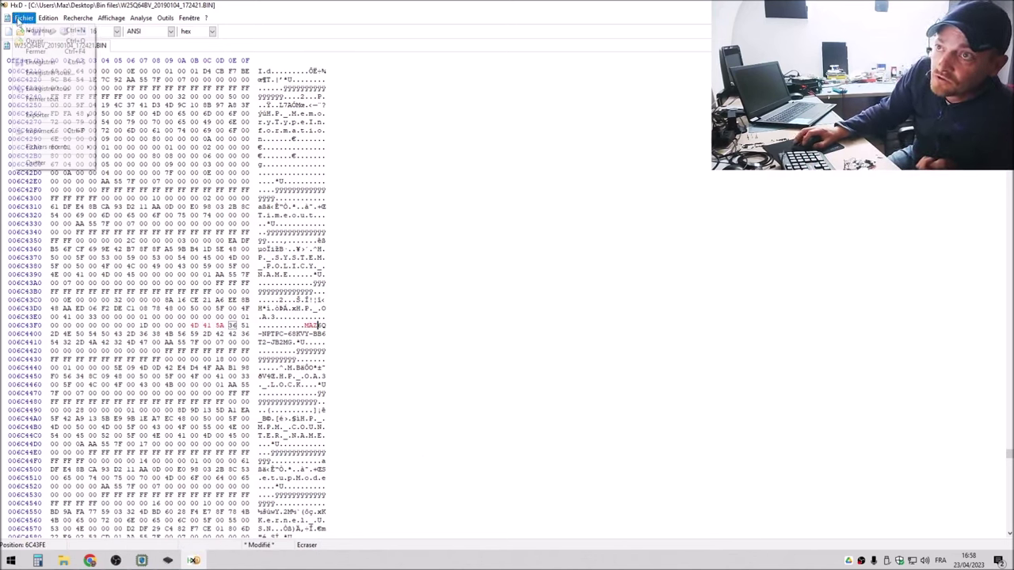
- Save the edited BIOS as W25Q64BV_20190104_172421ok.BIN and close HxD
left_click(38, 63)
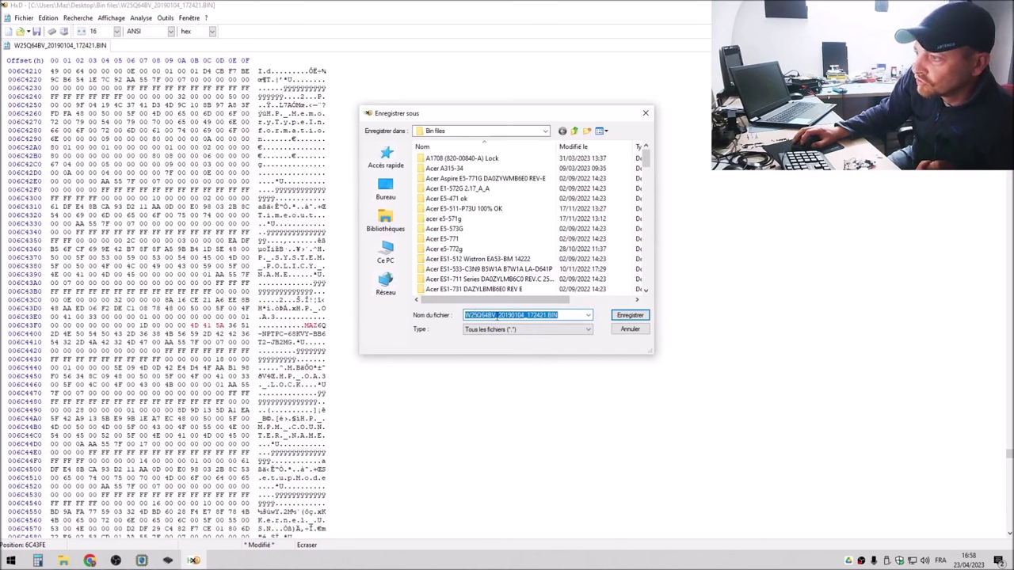
left_click(545, 316)
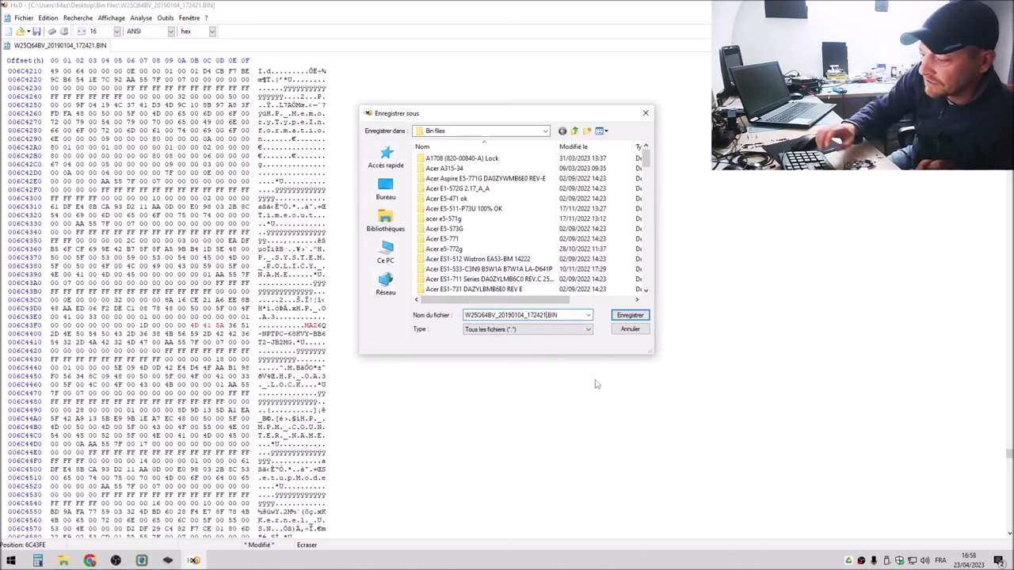
type("ok")
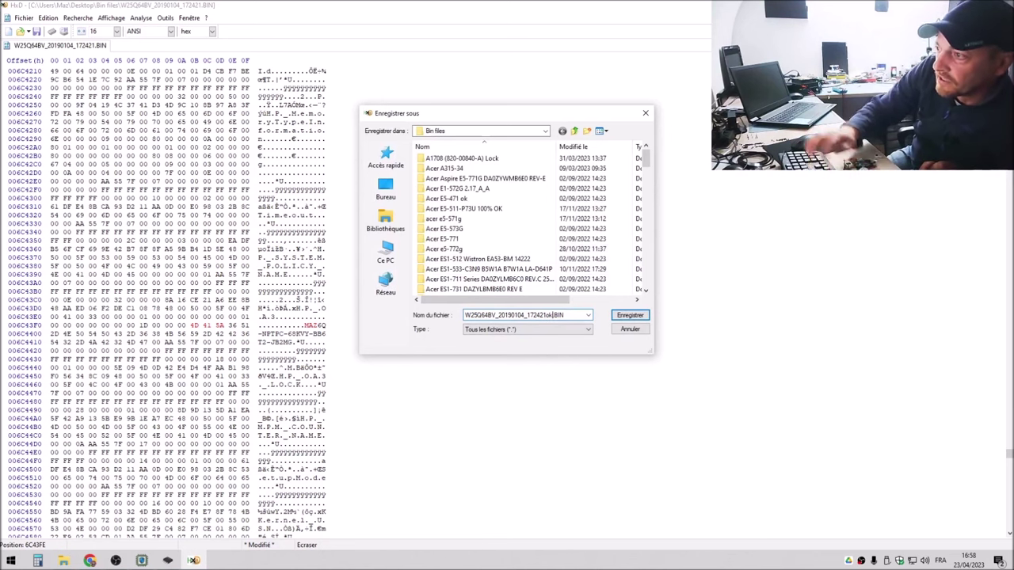
left_click(633, 316)
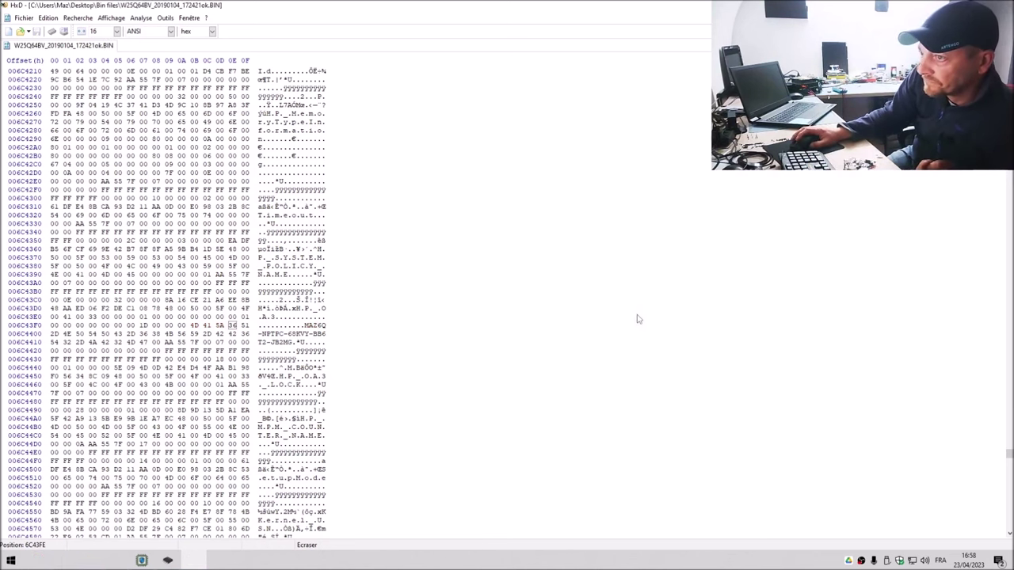
key("alt+F4")
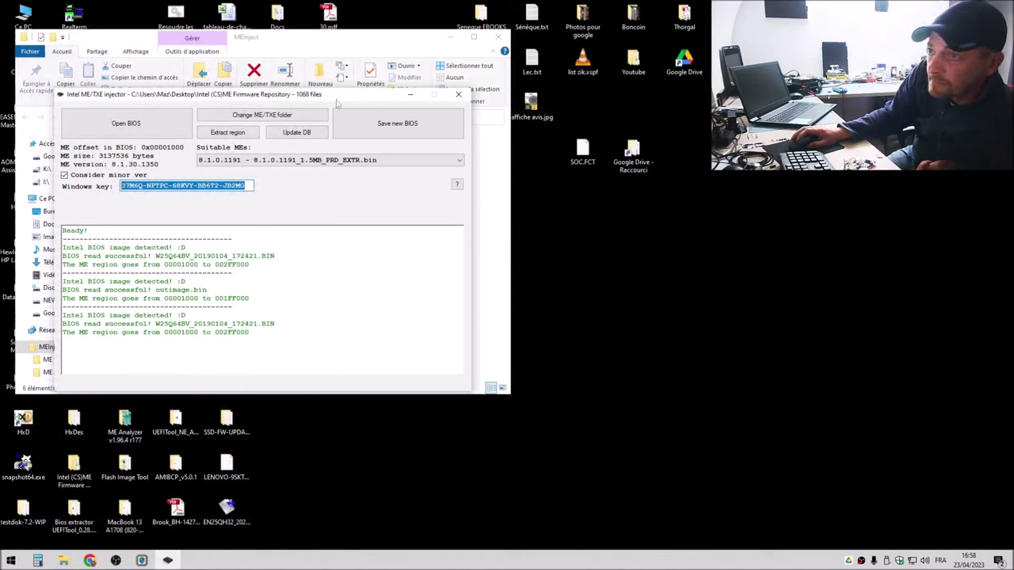
- Load the original and the edited ok BIOS files into MEInject and compare their Windows keys
left_click(65, 561)
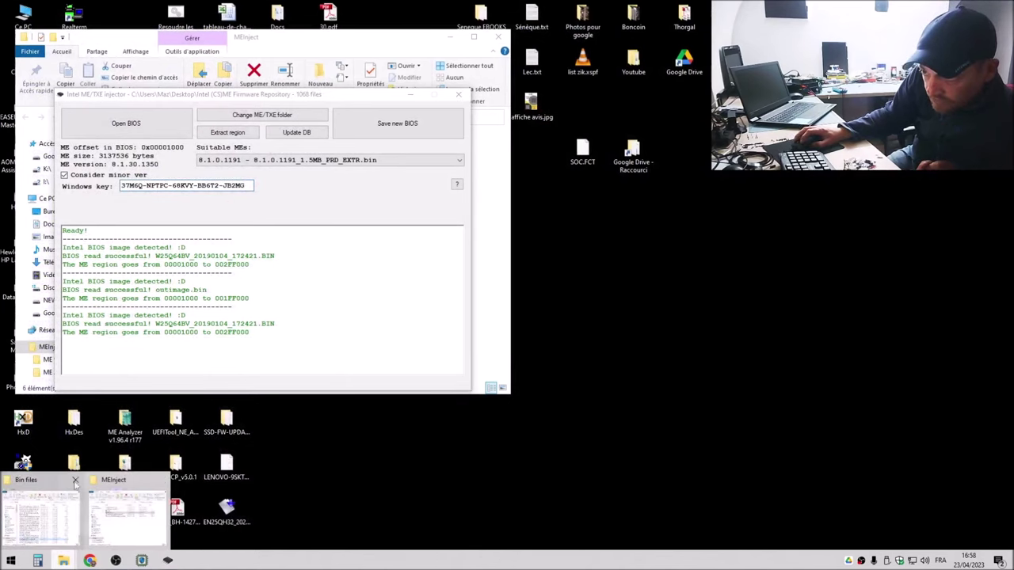
left_click(47, 480)
scroll(630, 408, "down", 1)
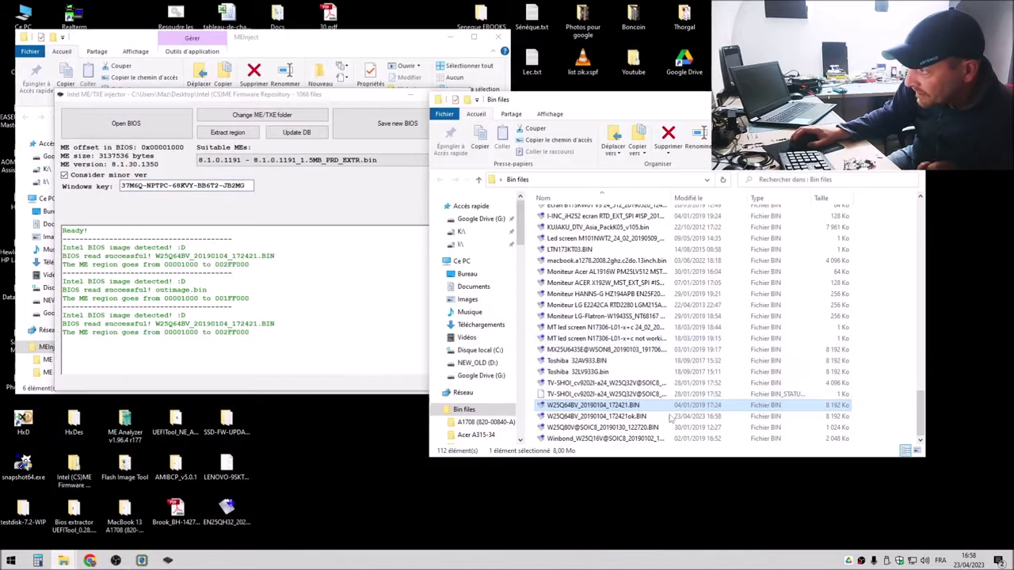
left_click_drag(629, 408, 228, 305)
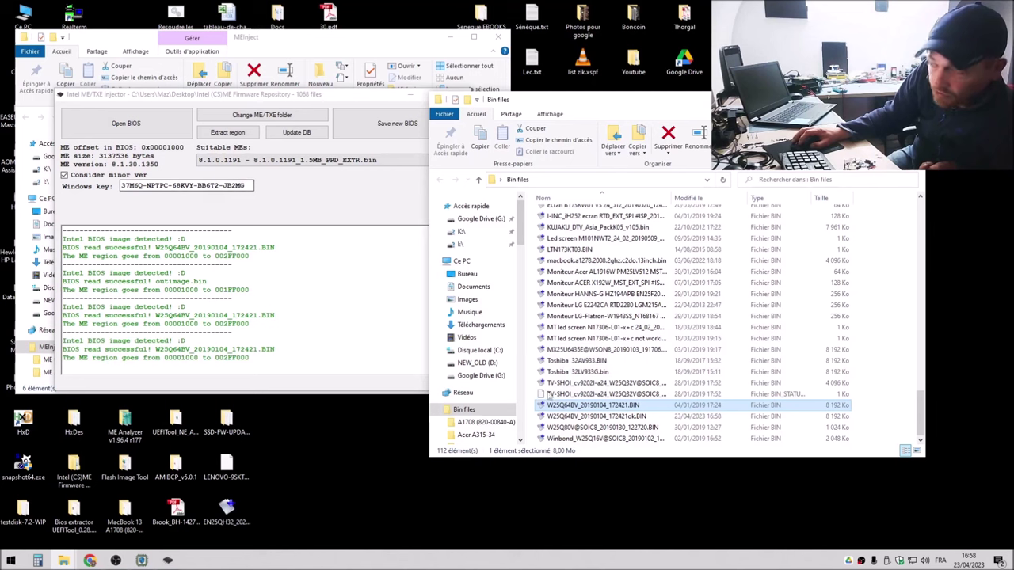
left_click_drag(629, 417, 254, 321)
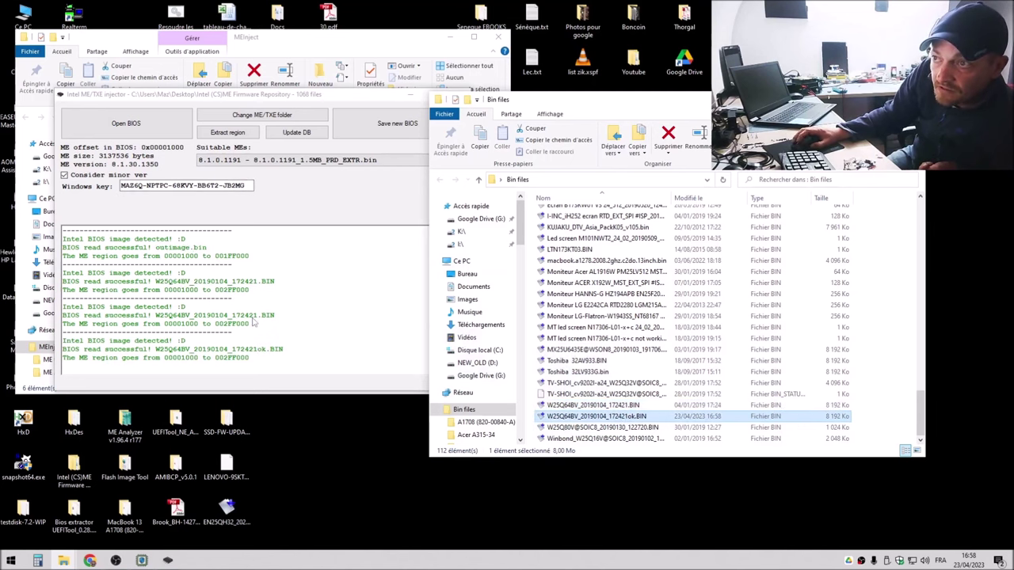
left_click_drag(137, 185, 121, 186)
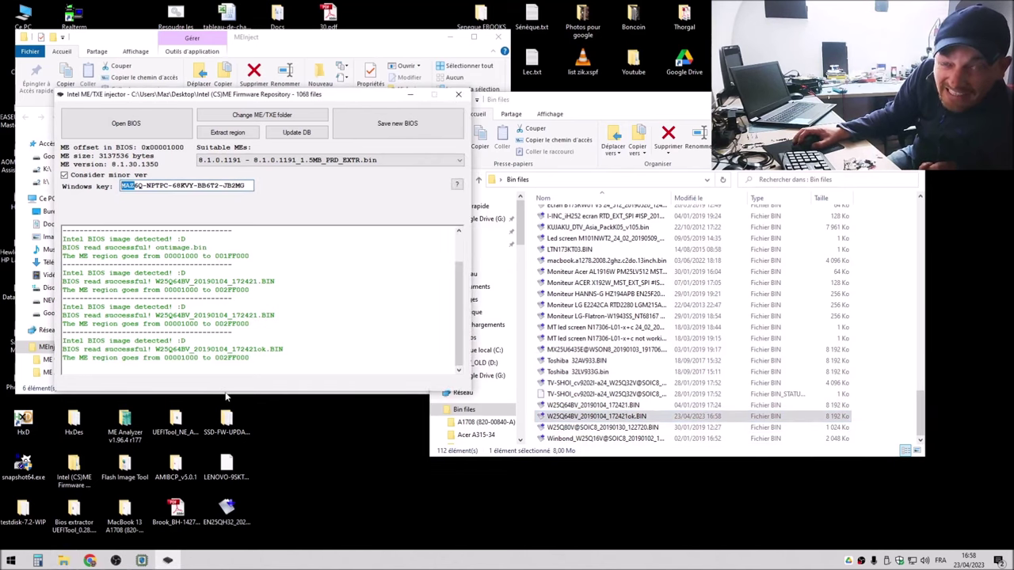
key("End")
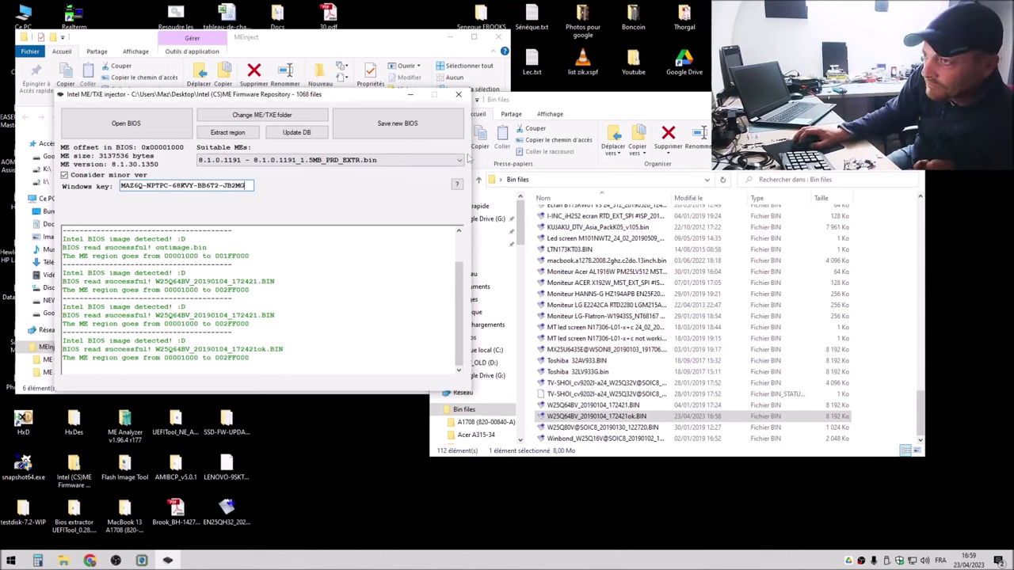
- Restart the ME injector and load the original W25Q64BV_20190104_172421.BIN into it
left_click(461, 96)
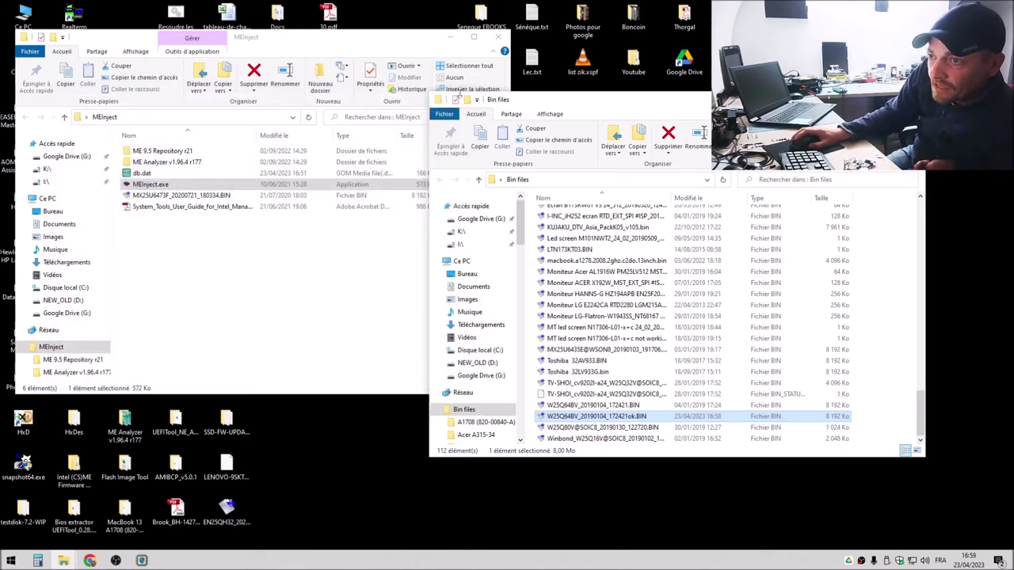
double_click(151, 183)
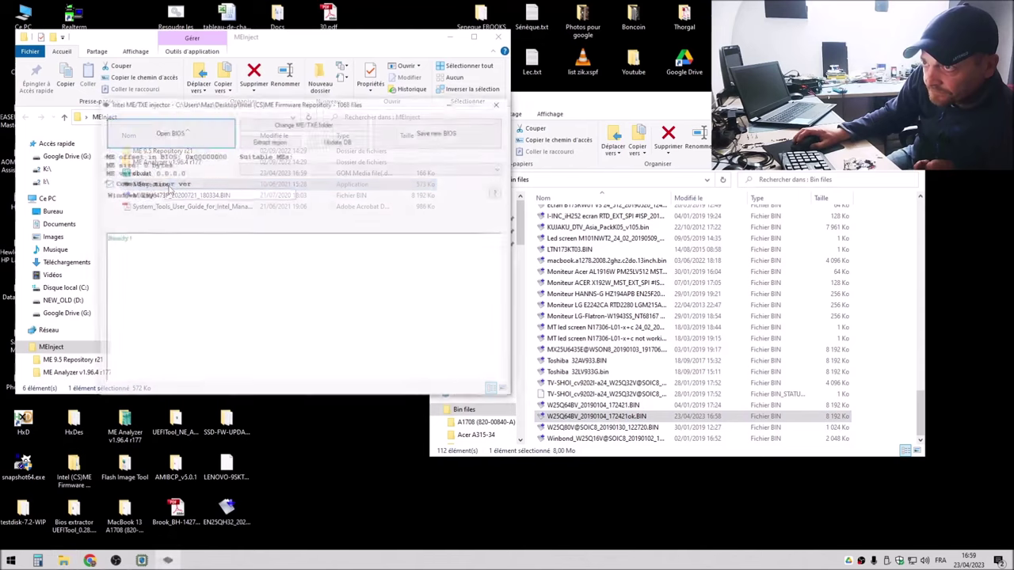
left_click_drag(602, 99, 672, 138)
left_click_drag(674, 444, 302, 288)
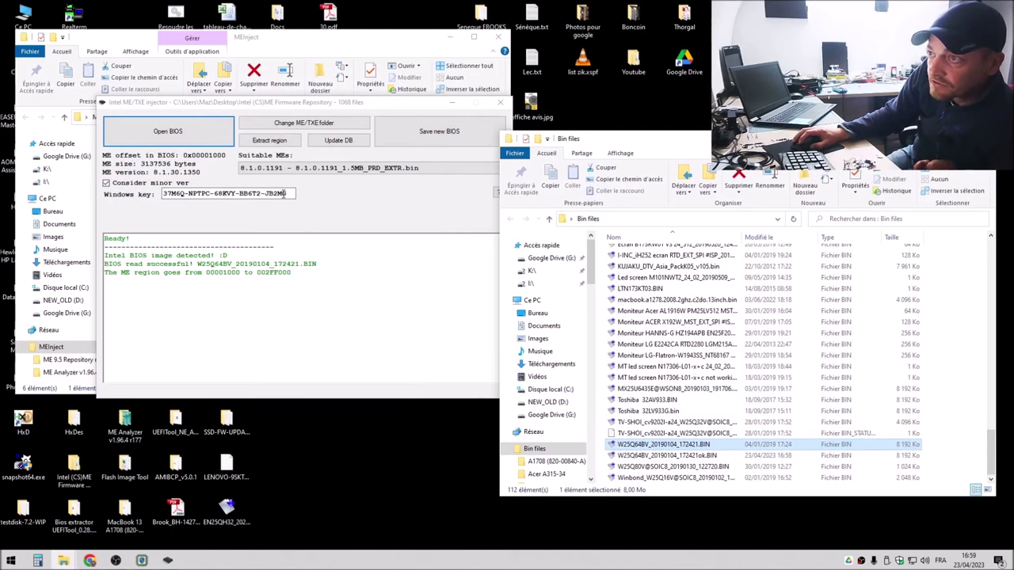
- Launch HxD and open the original W25Q64BV_20190104_172421.BIN in it
double_click(22, 425)
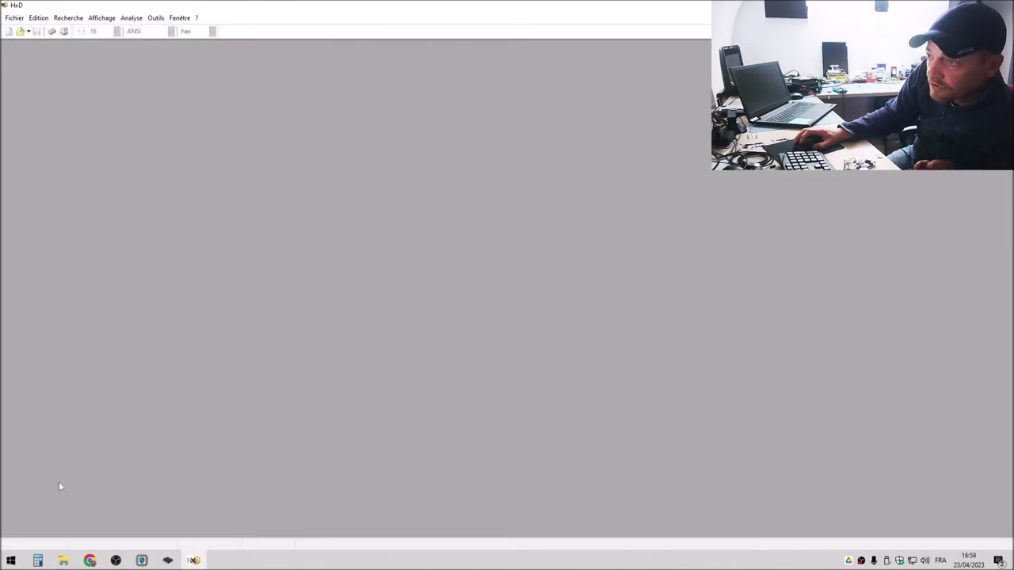
left_click(168, 561)
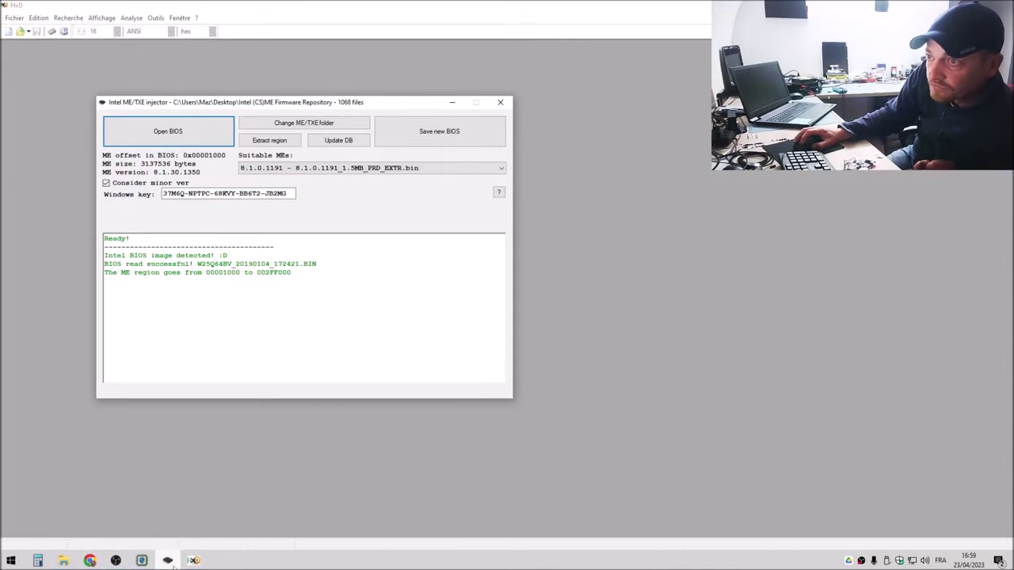
mouse_move(63, 561)
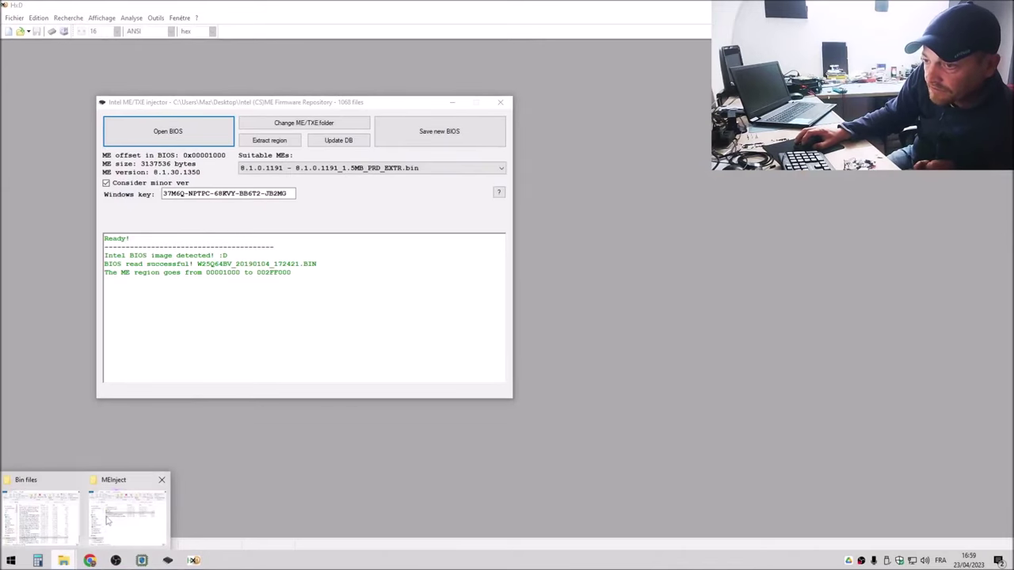
left_click(39, 515)
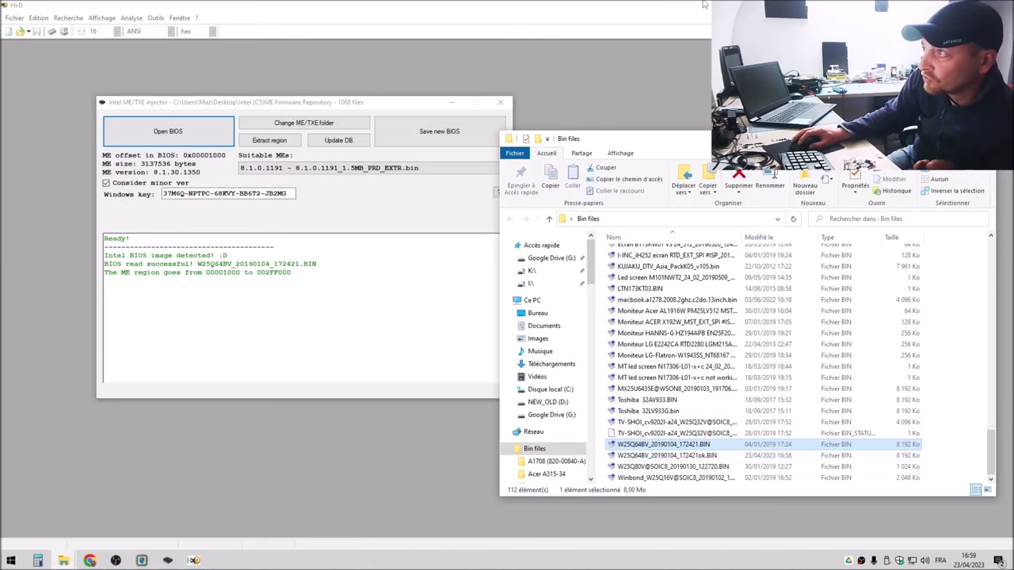
left_click_drag(670, 445, 583, 69)
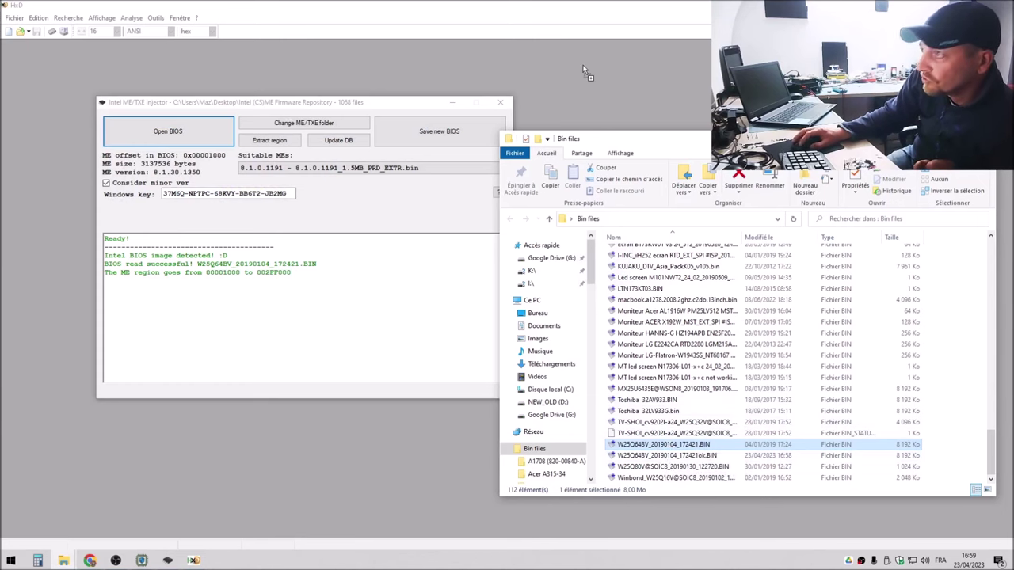
- Search the whole file for the saved key-marker pattern as hexadecimal values, landing at 6C43E7
left_click(78, 18)
left_click(91, 30)
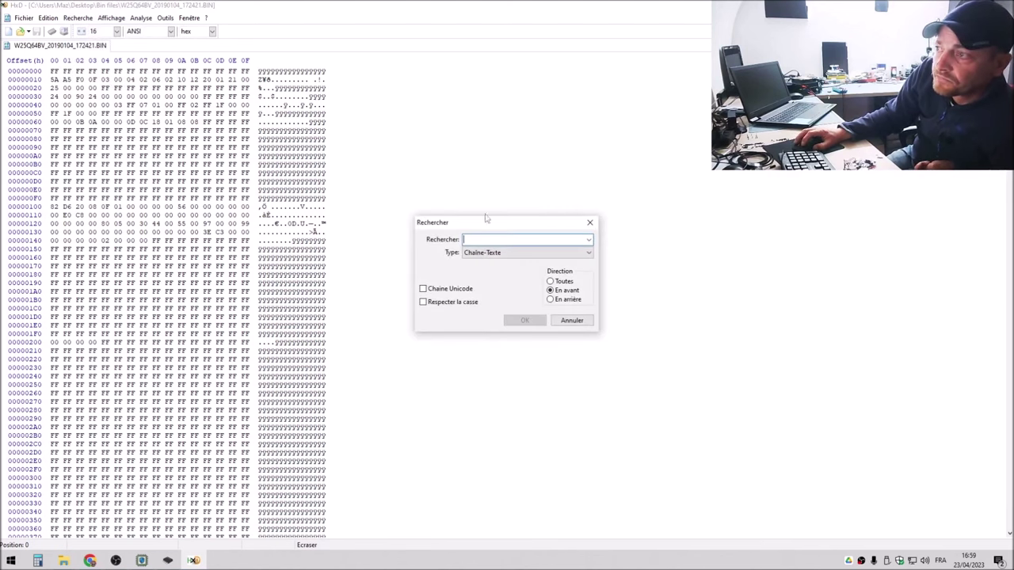
left_click(589, 240)
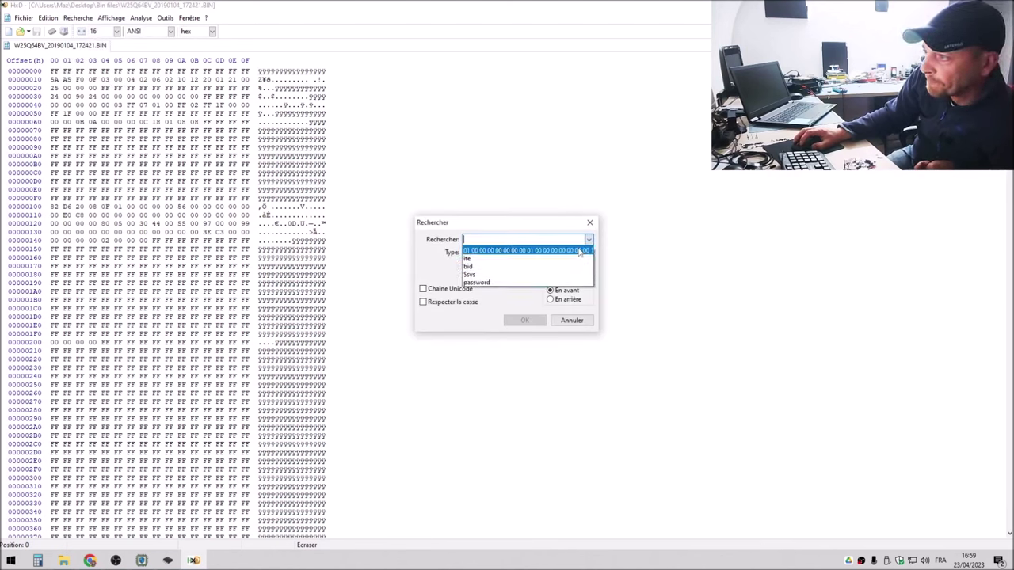
left_click(579, 255)
left_click(507, 253)
left_click(493, 271)
left_click(550, 290)
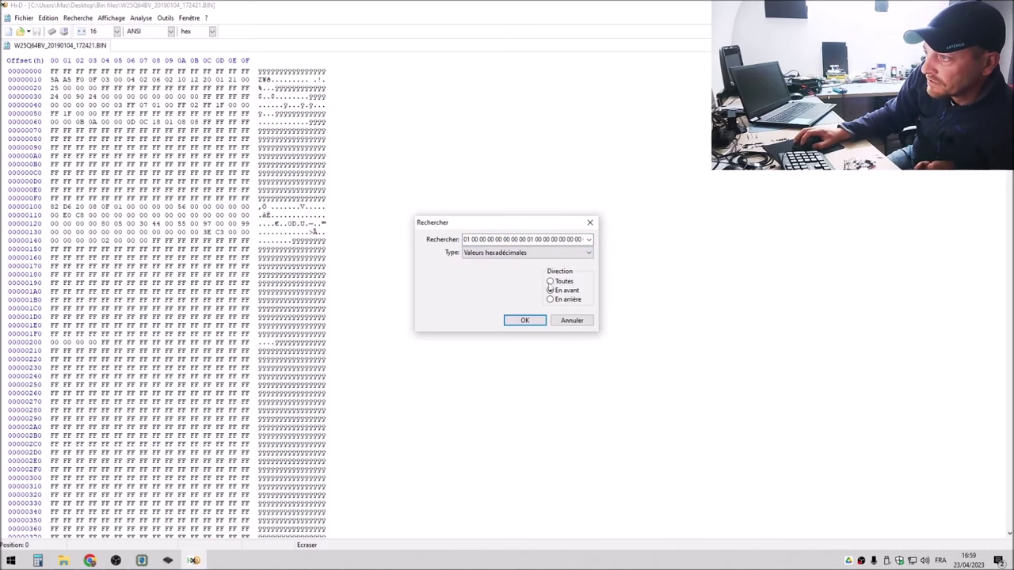
left_click(524, 320)
scroll(488, 315, "down", 1)
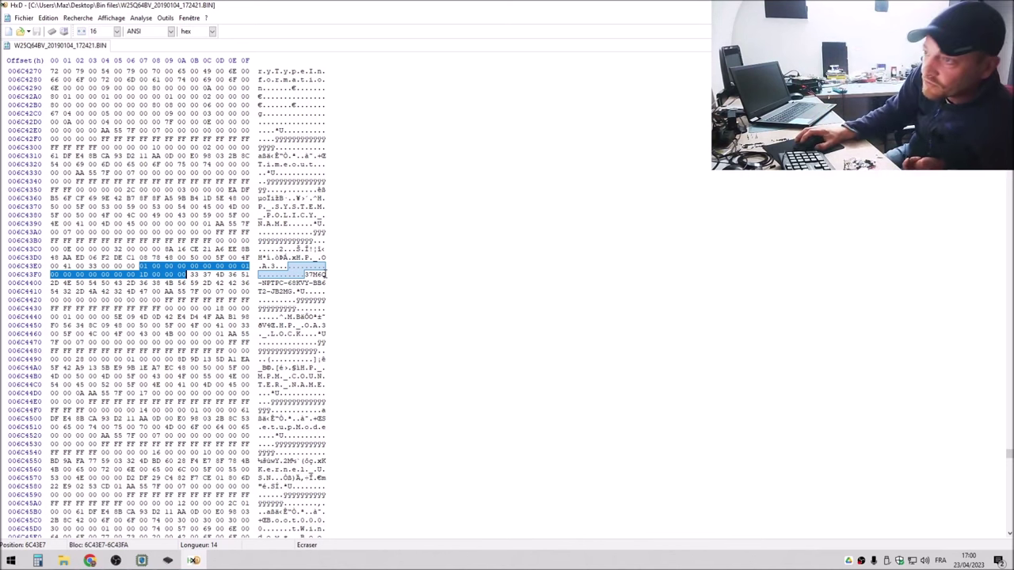
- Type new characters over the Windows key's last five characters at 6C4413, then begin Save As
left_click_drag(283, 291, 274, 293)
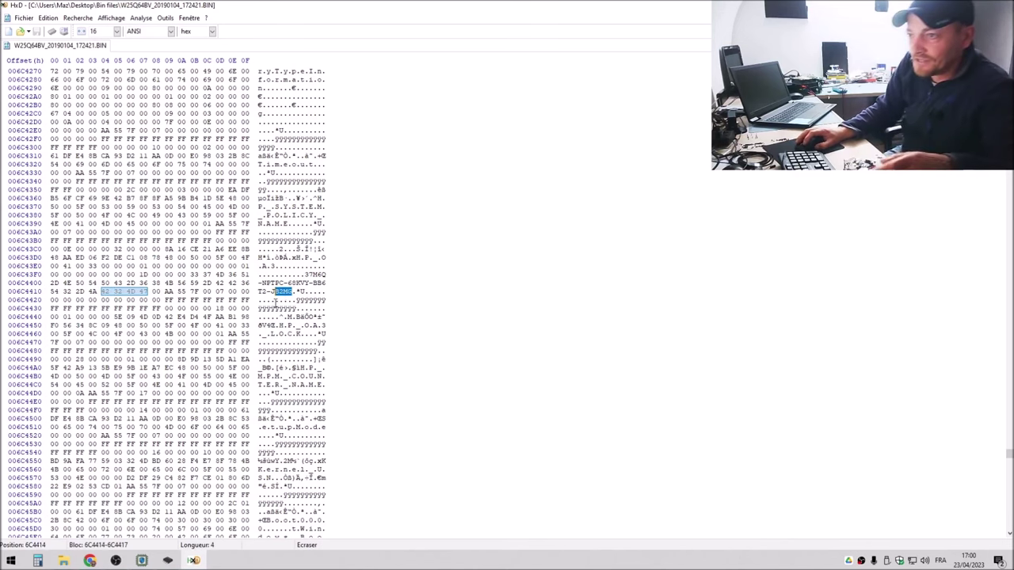
left_click(291, 292)
left_click_drag(292, 293, 272, 293)
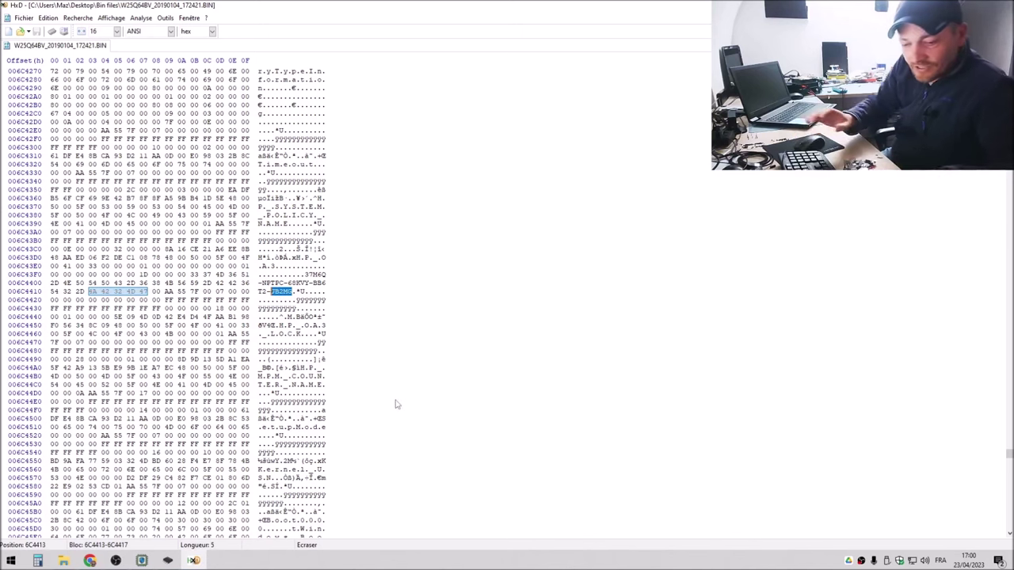
type("LAF")
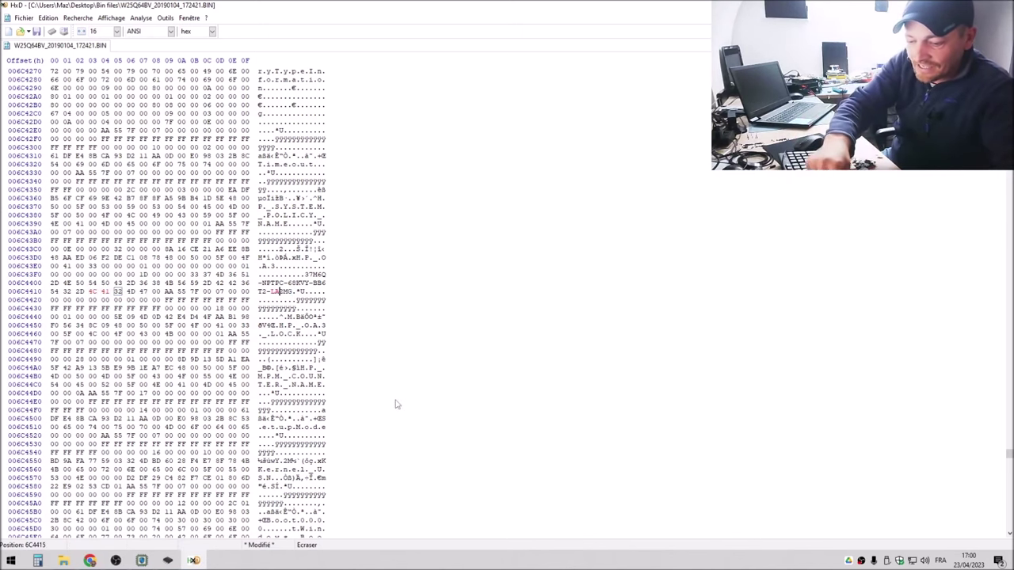
type("IN")
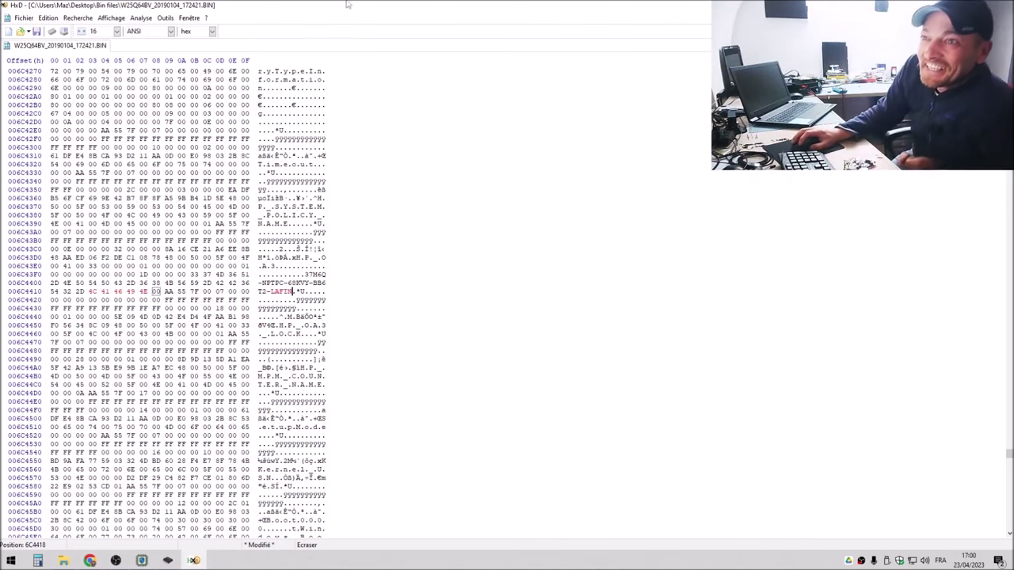
left_click(26, 19)
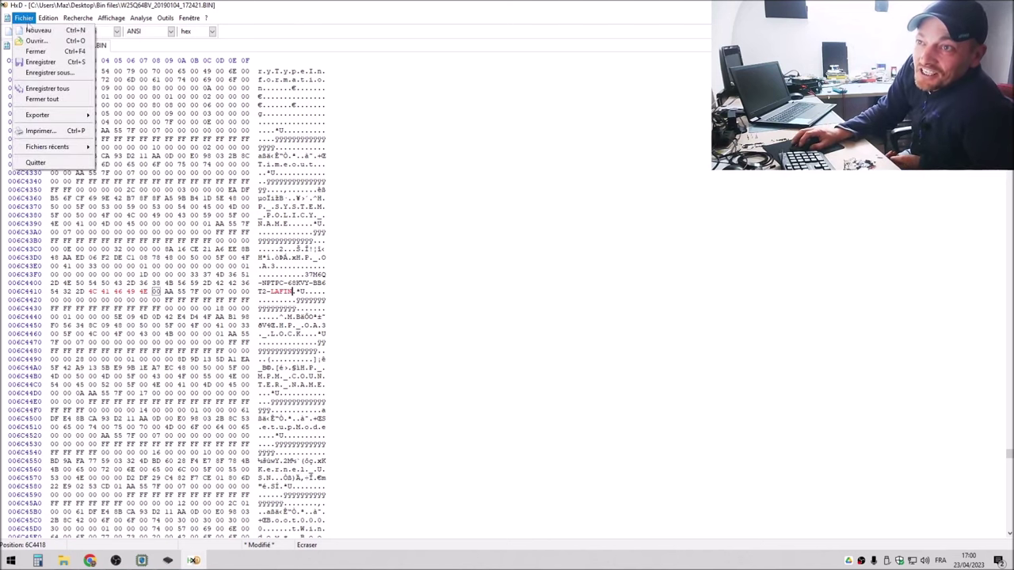
left_click(49, 74)
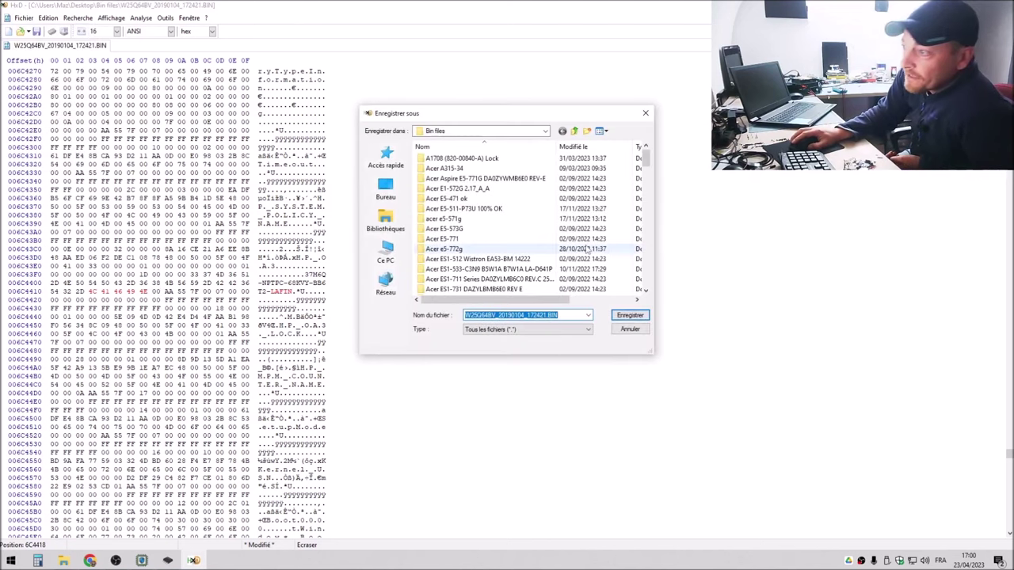
- Save the edited dump over W25Q64BV_20190104_172421ok.BIN, confirm the replacement, and close HxD
scroll(587, 253, "down", 15)
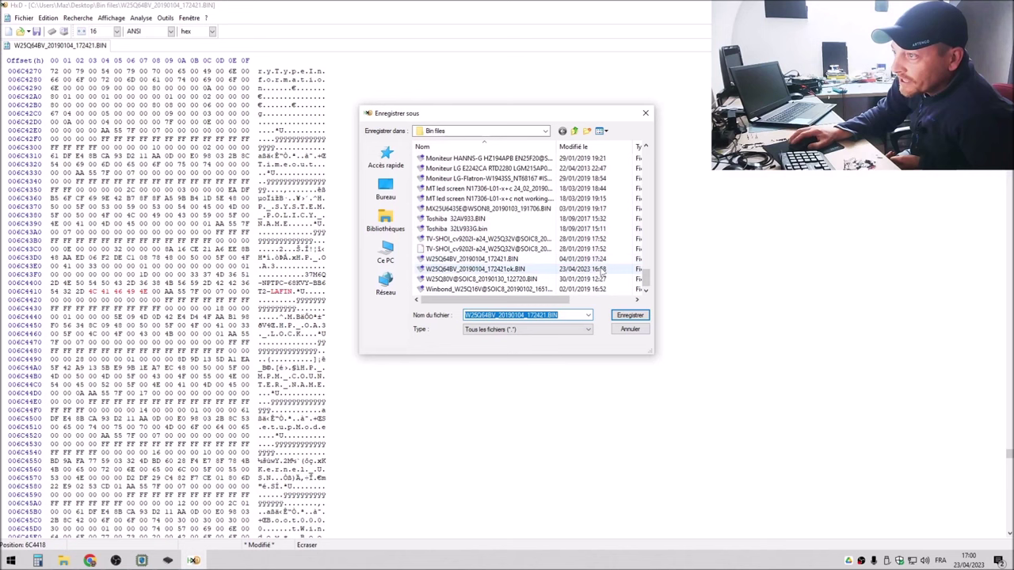
left_click(506, 270)
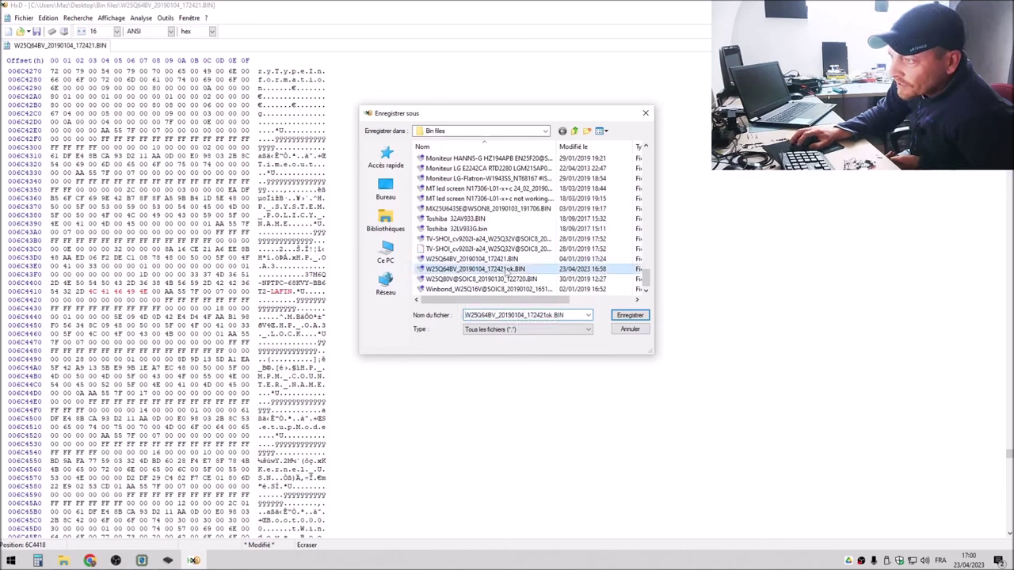
left_click(632, 316)
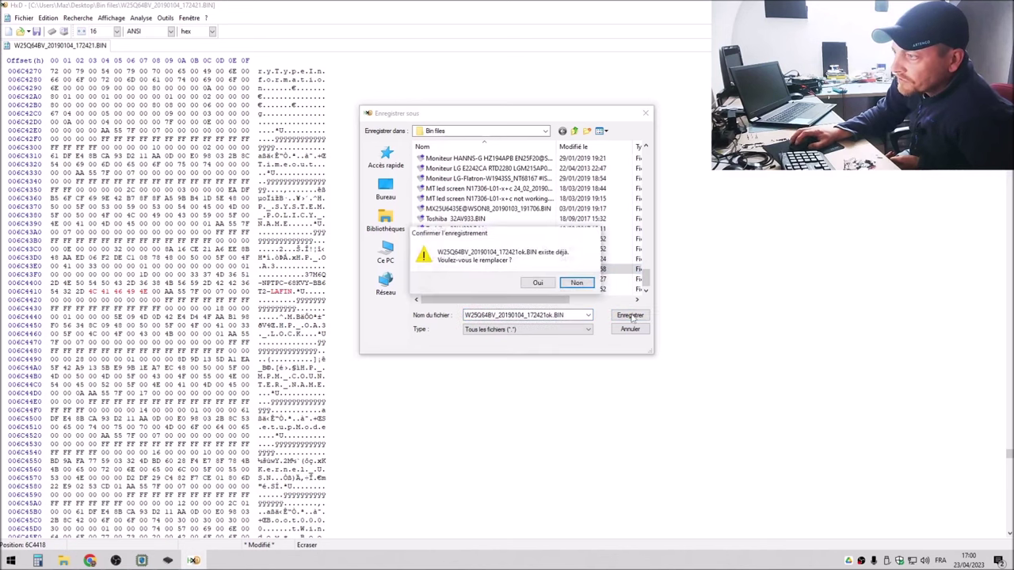
left_click(538, 283)
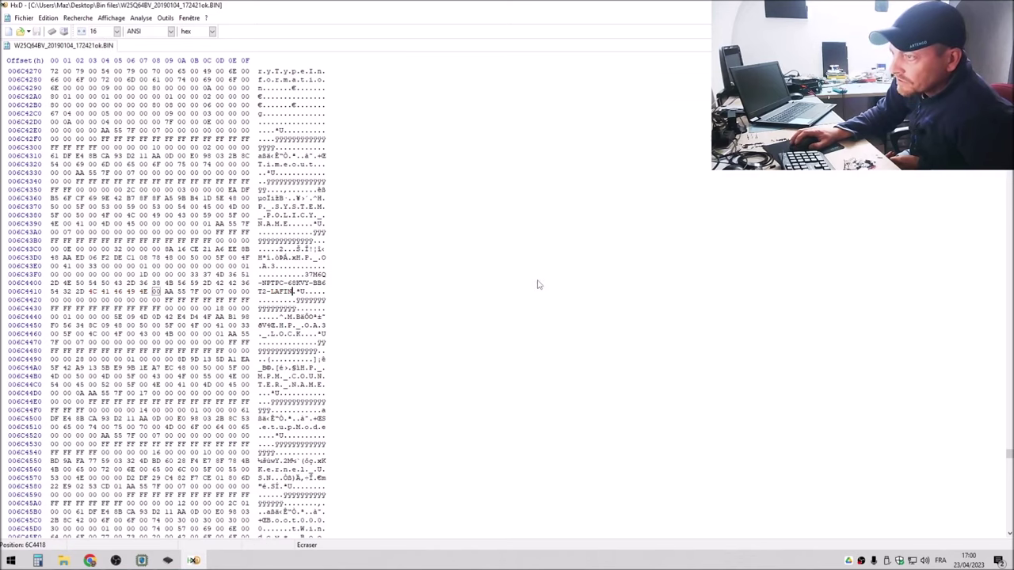
key("alt+F4")
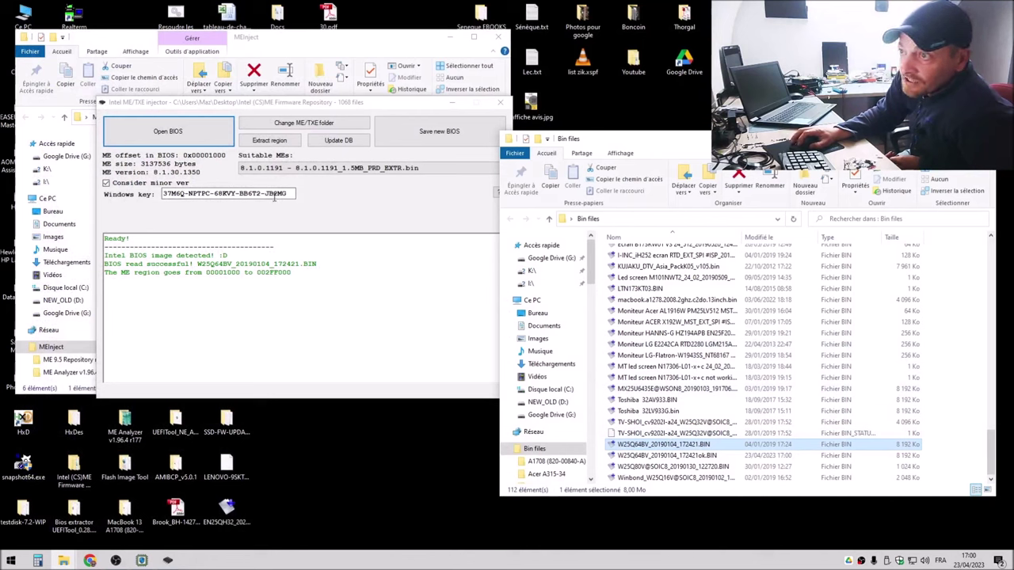
- Load W25Q64BV_20190104_172421ok.BIN into MEInject, check the Windows key's altered ending, then close it
left_click(679, 457)
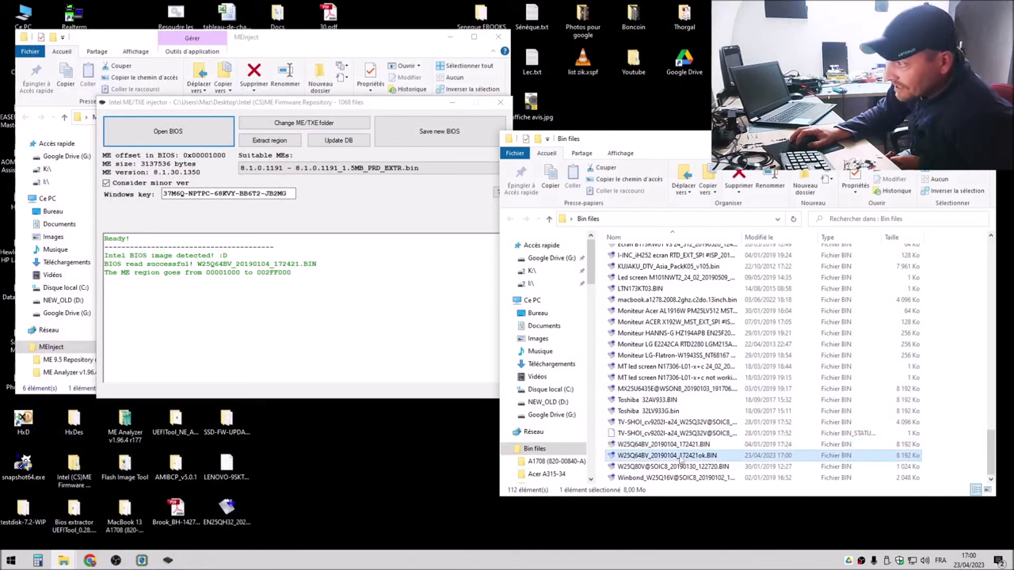
left_click_drag(301, 299, 301, 299)
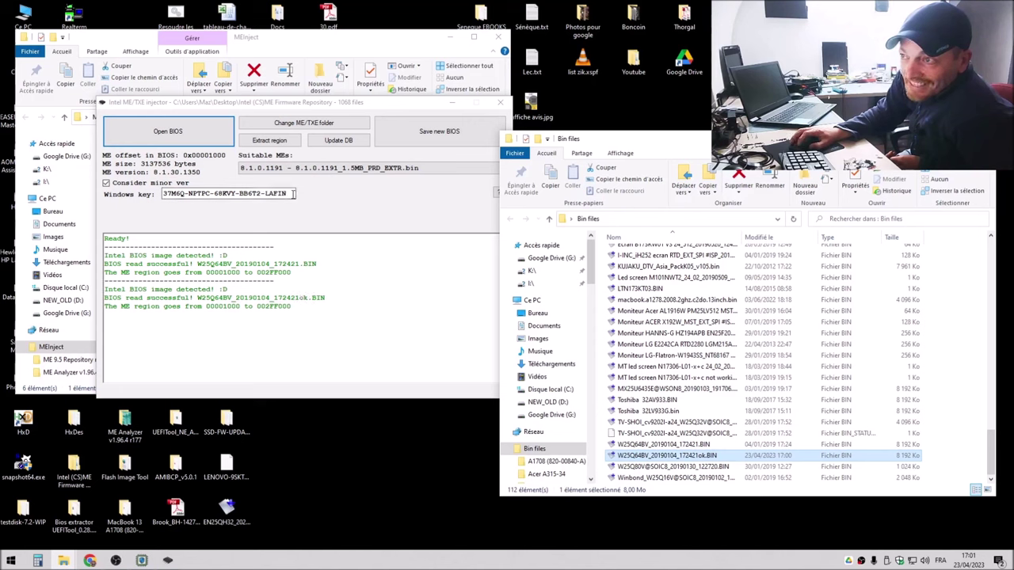
left_click_drag(287, 193, 269, 198)
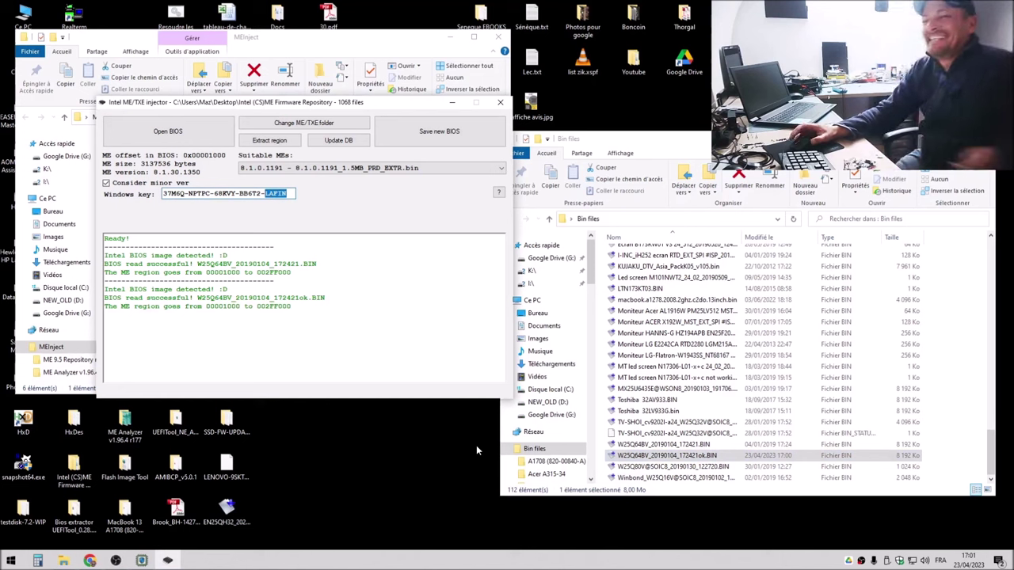
left_click(502, 104)
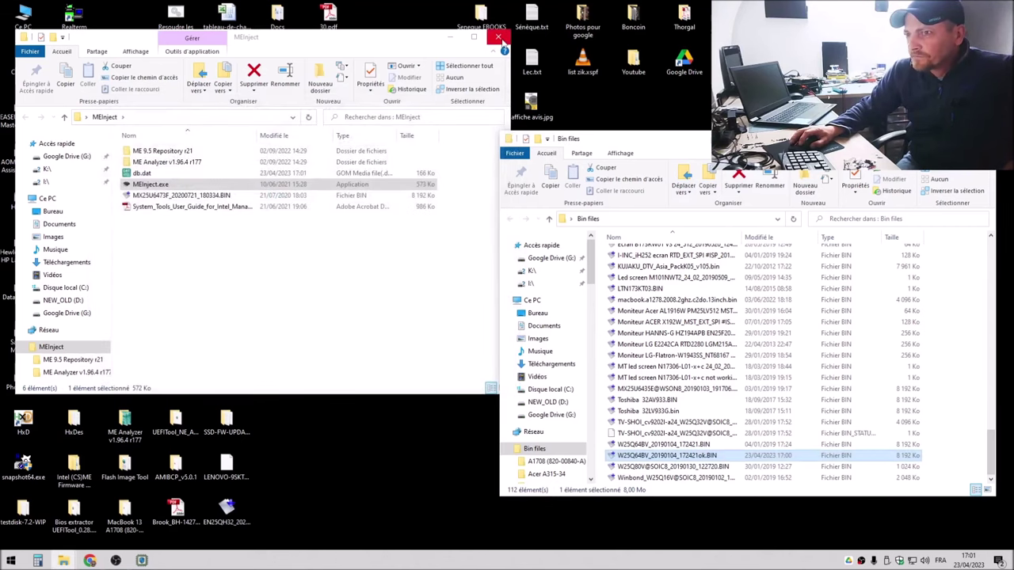
- Close the MEInject folder, move the Bin files window lower, and bring the key find-and-replace notes forward
left_click(499, 37)
left_click_drag(802, 141, 829, 203)
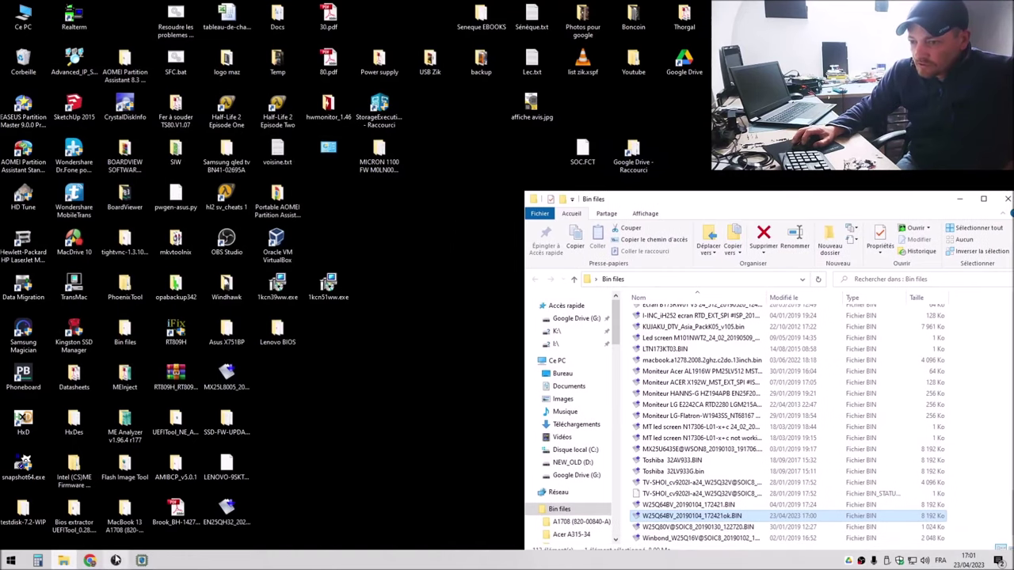
left_click(116, 561)
left_click(261, 458)
left_click(389, 459)
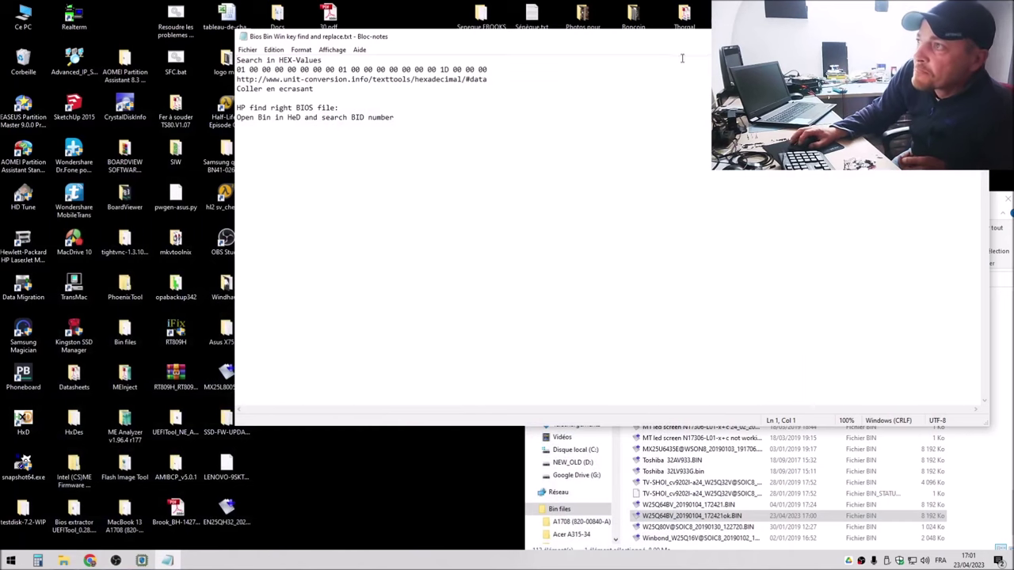
left_click_drag(670, 43, 737, 190)
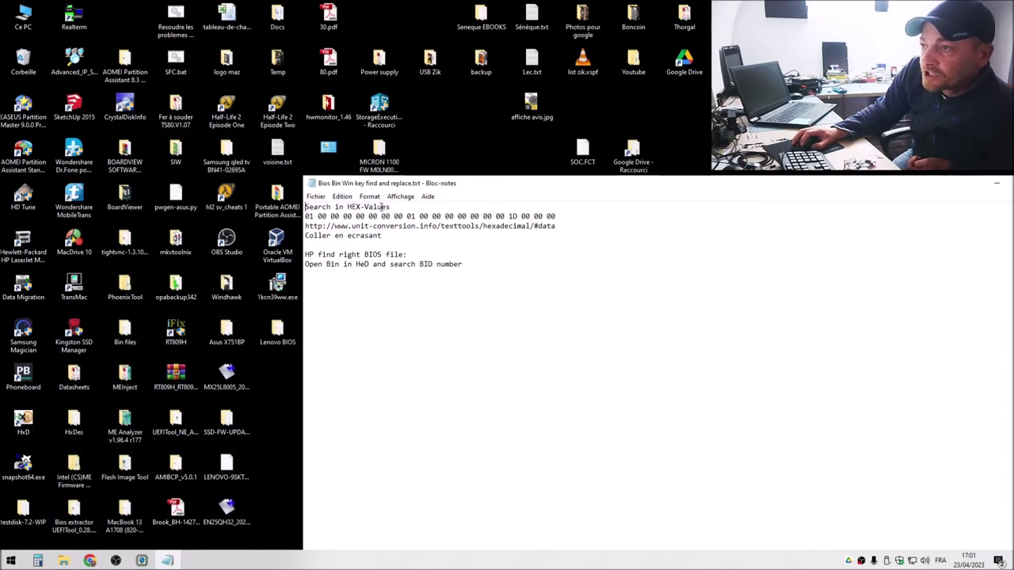
left_click_drag(391, 206, 350, 207)
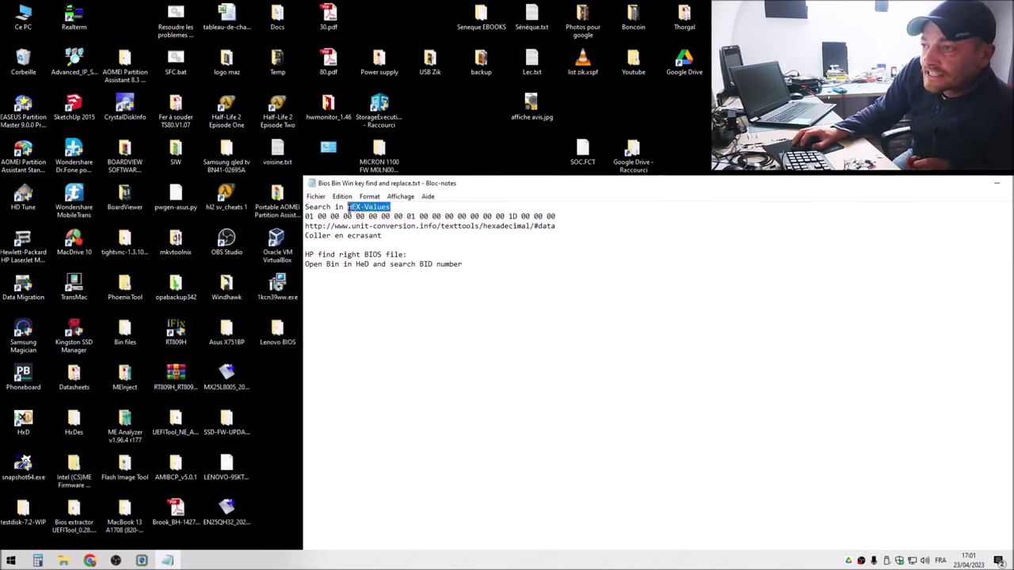
left_click(364, 207)
left_click_drag(365, 207, 389, 207)
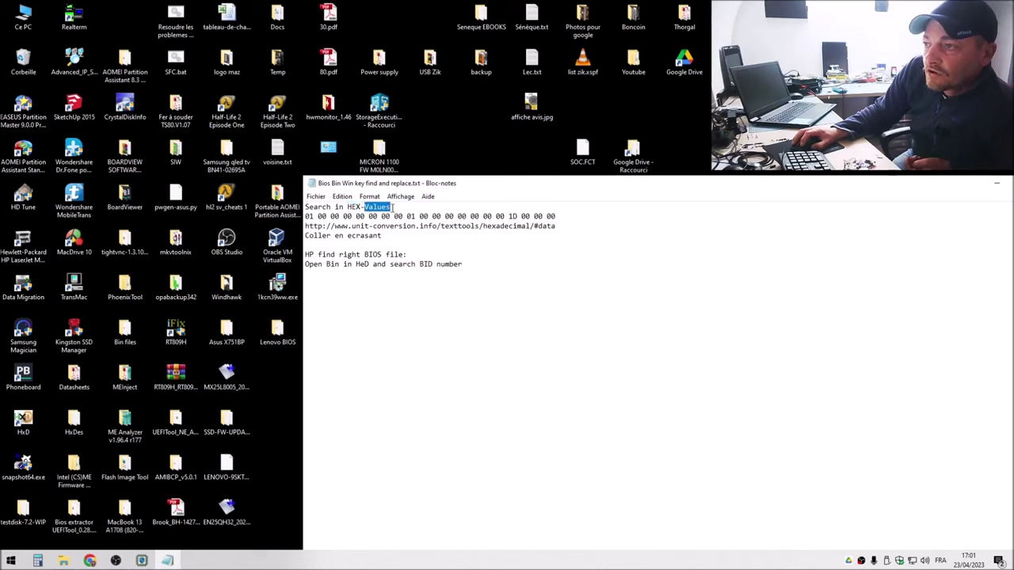
left_click(393, 207)
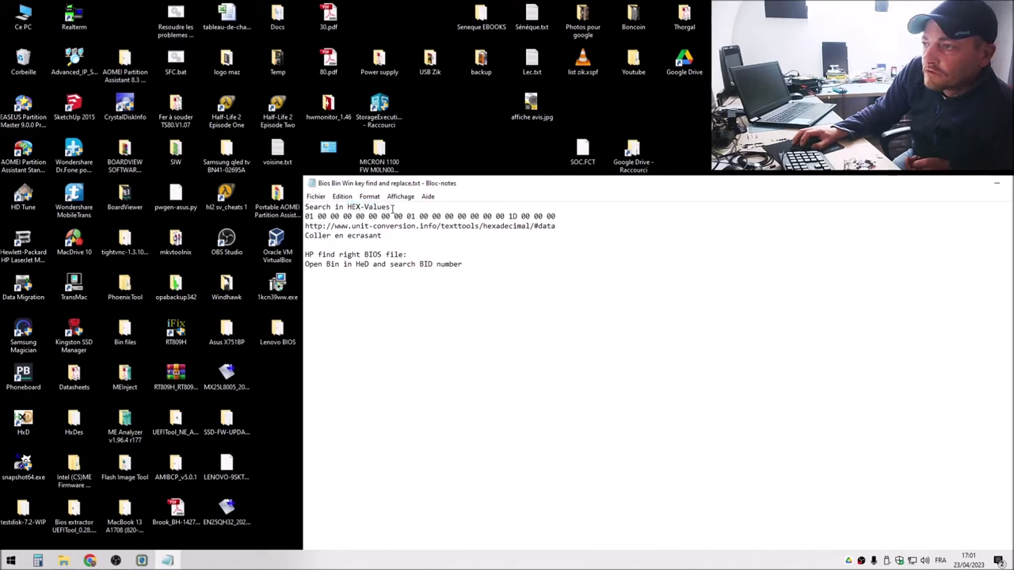
left_click_drag(558, 215, 312, 218)
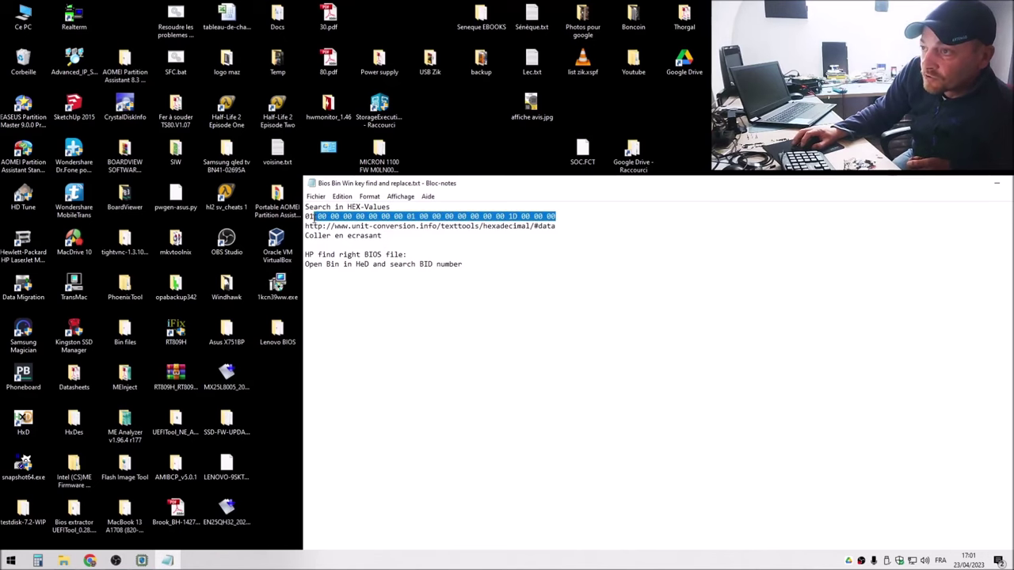
left_click(346, 264)
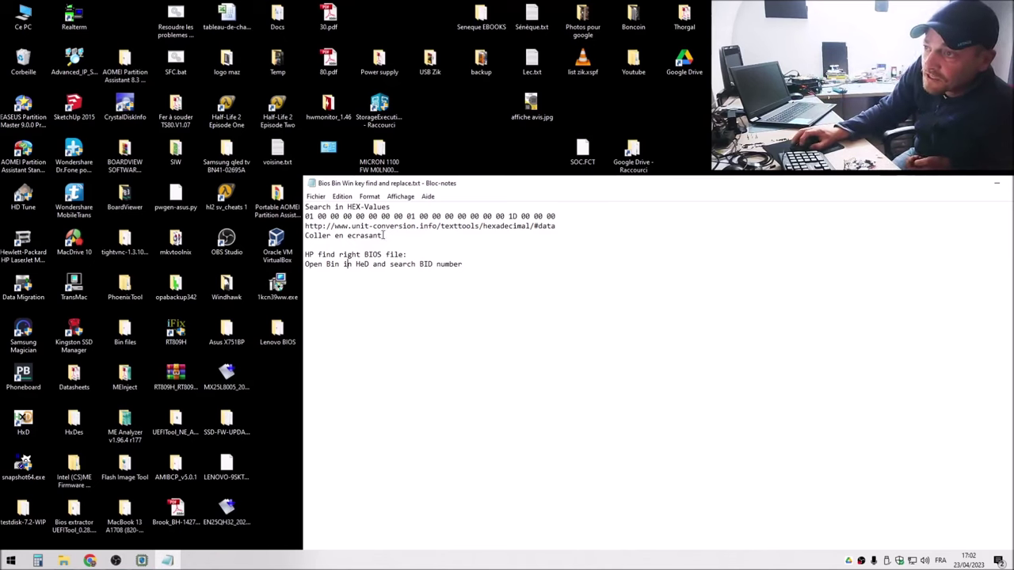
left_click_drag(559, 217, 413, 219)
left_click(308, 217)
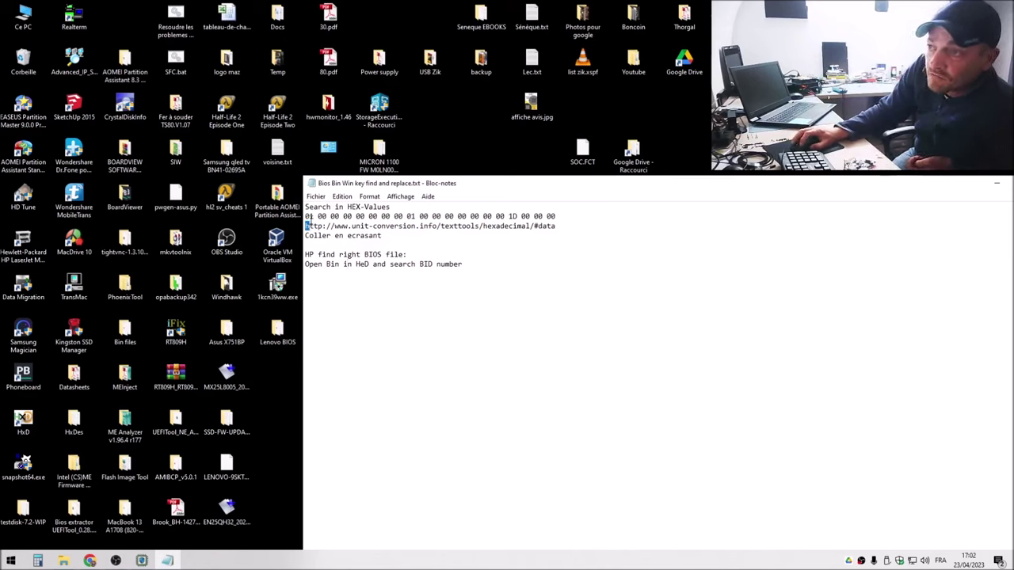
key("shift+End")
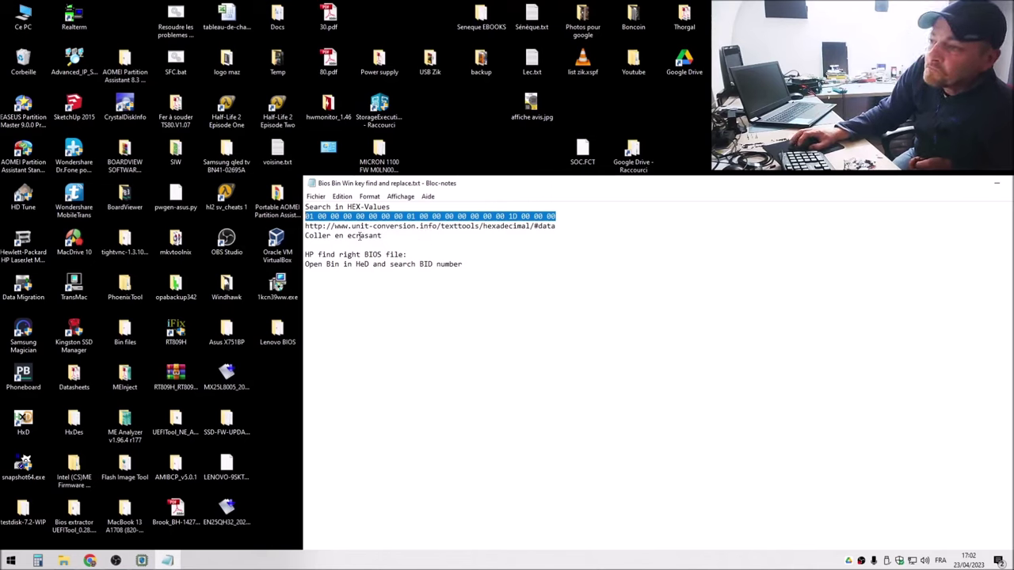
left_click_drag(385, 235, 306, 226)
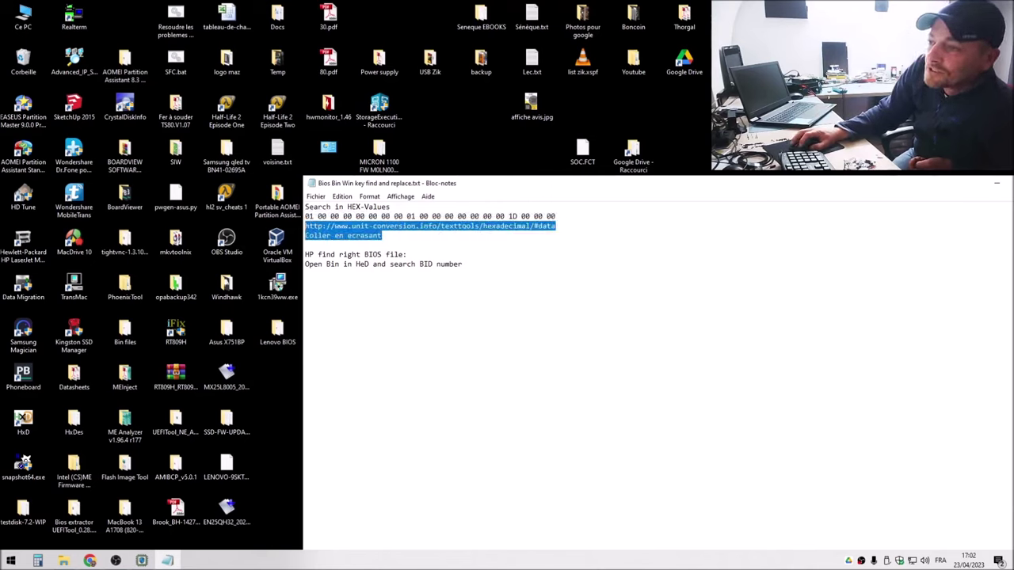
left_click(404, 243)
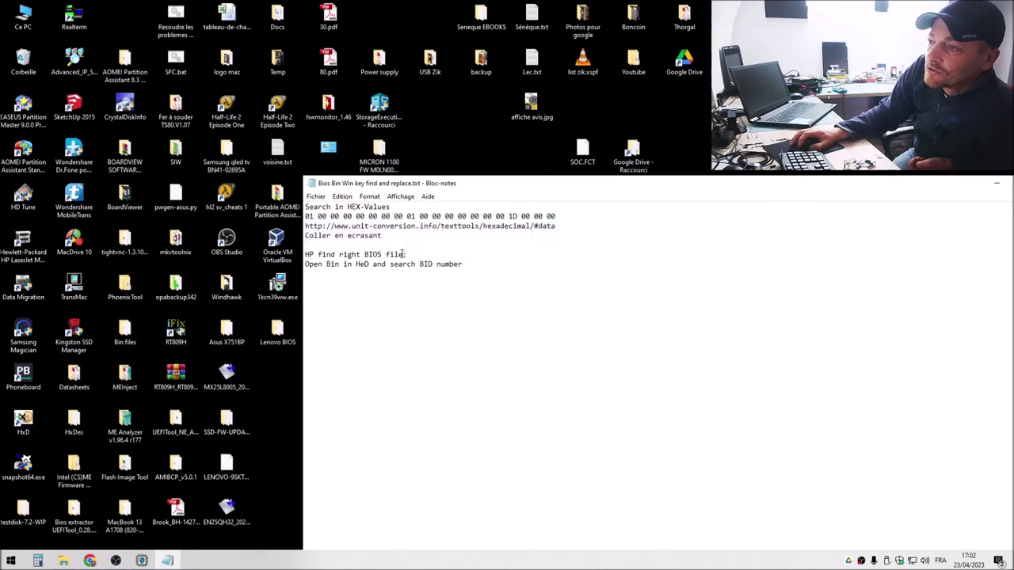
left_click_drag(380, 216, 343, 215)
left_click(344, 215)
left_click_drag(306, 254, 467, 276)
left_click(445, 264)
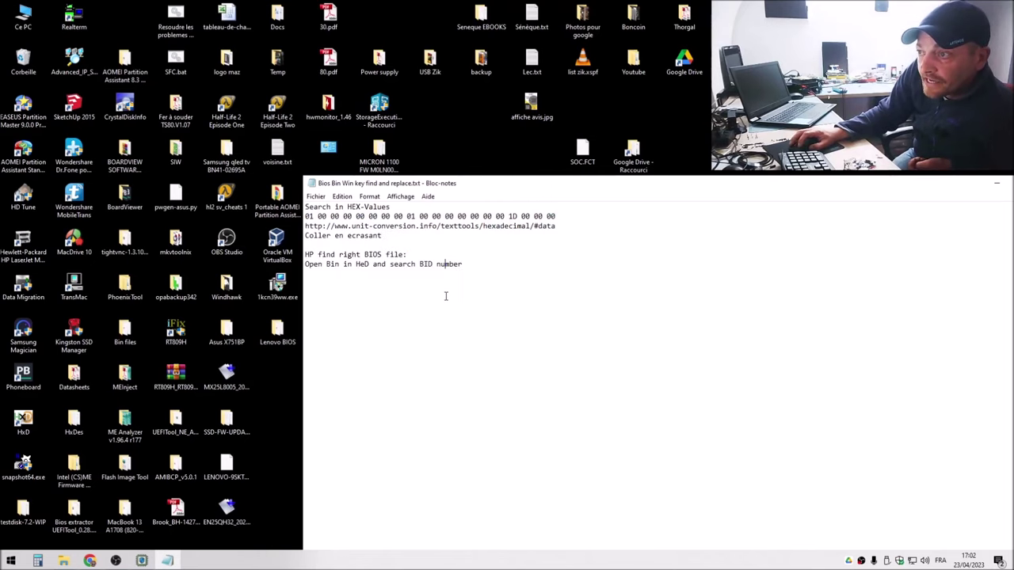
left_click_drag(522, 183, 588, 162)
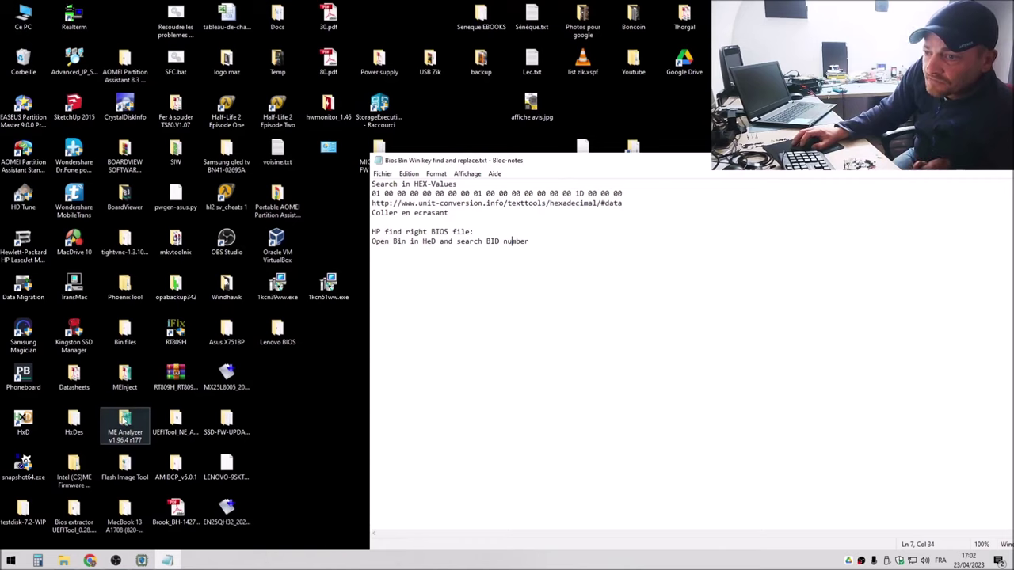
left_click_drag(529, 242, 372, 232)
left_click(433, 274)
left_click_drag(537, 242, 372, 231)
left_click(477, 254)
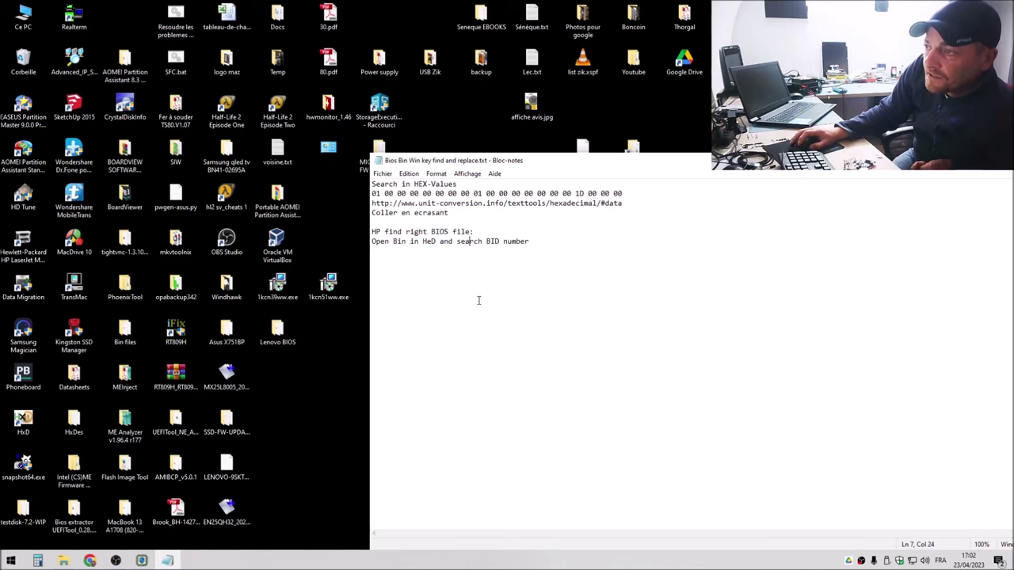
left_click(320, 362)
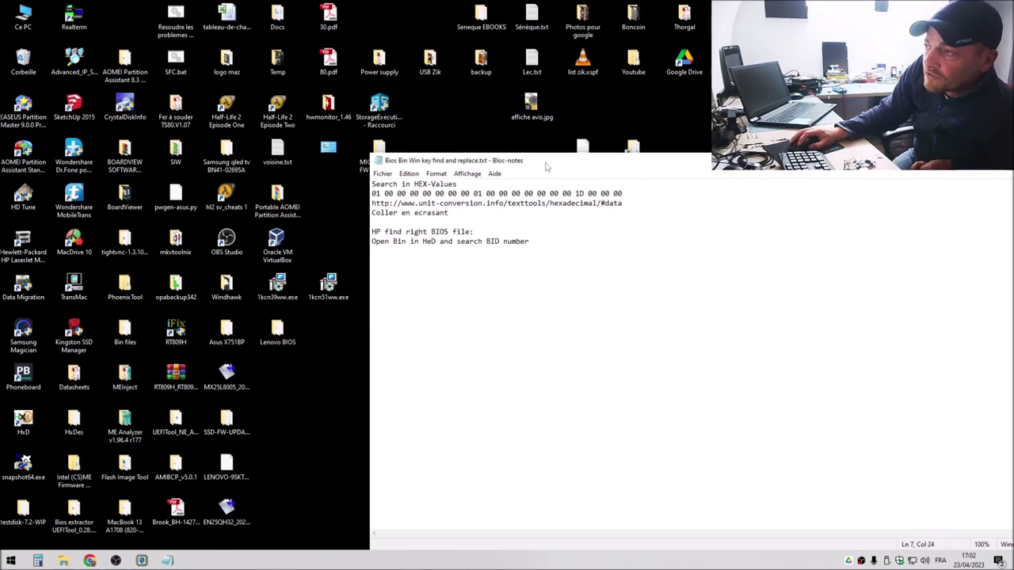
left_click_drag(534, 162, 611, 97)
left_click(278, 287)
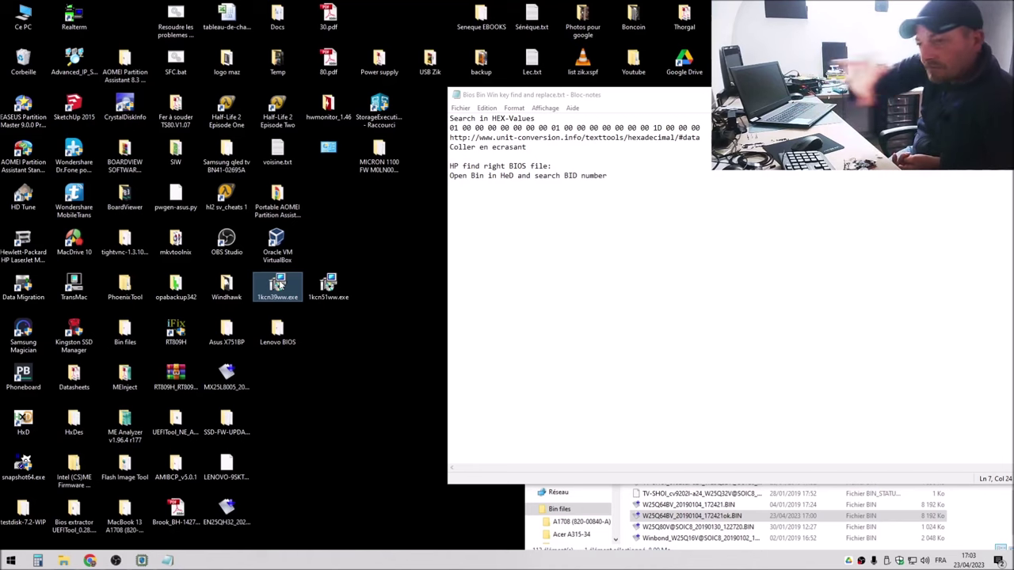
- Open the Lenovo BIOS desktop folder to look inside, then close it
left_click(277, 333)
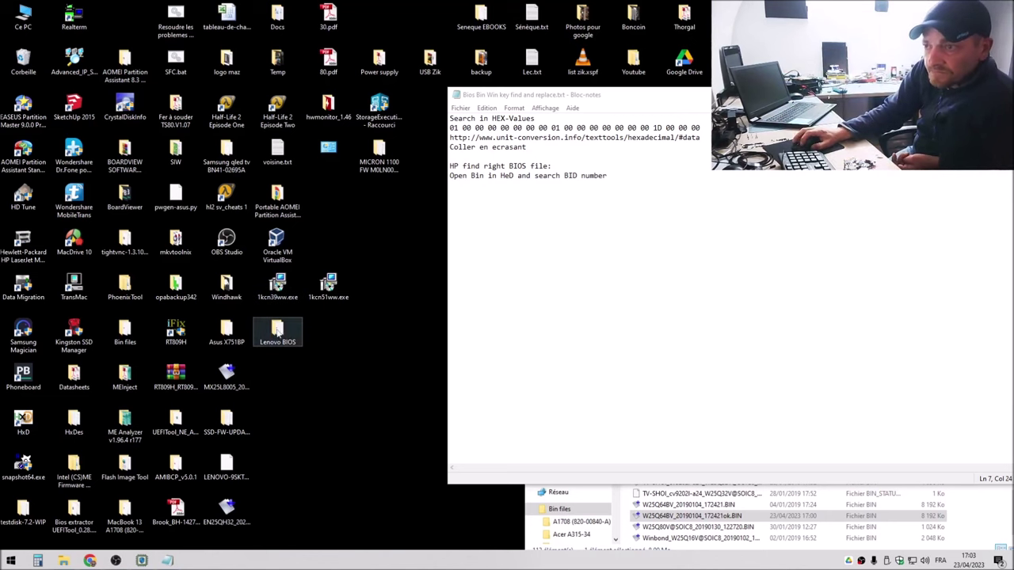
double_click(278, 333)
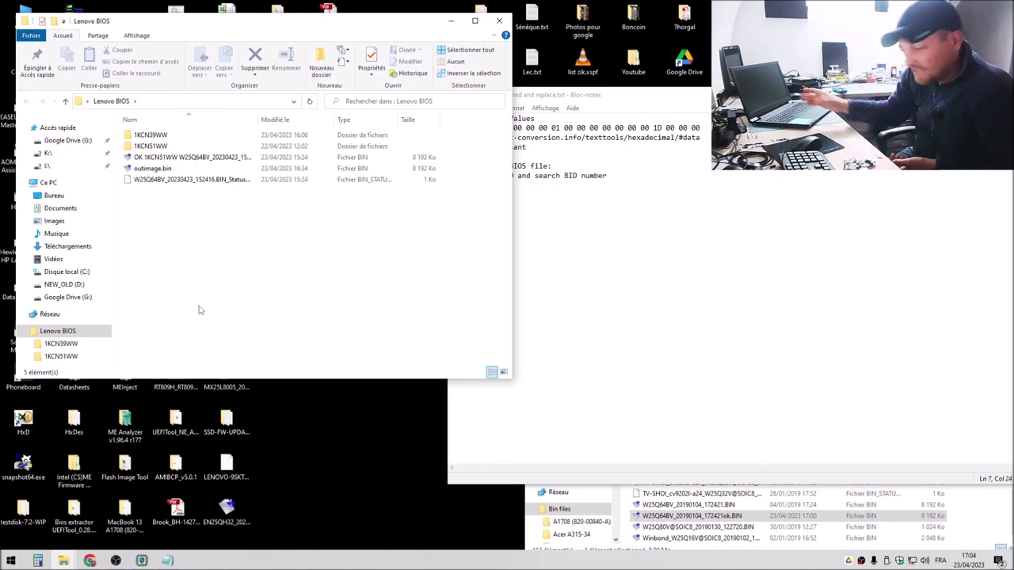
left_click(499, 22)
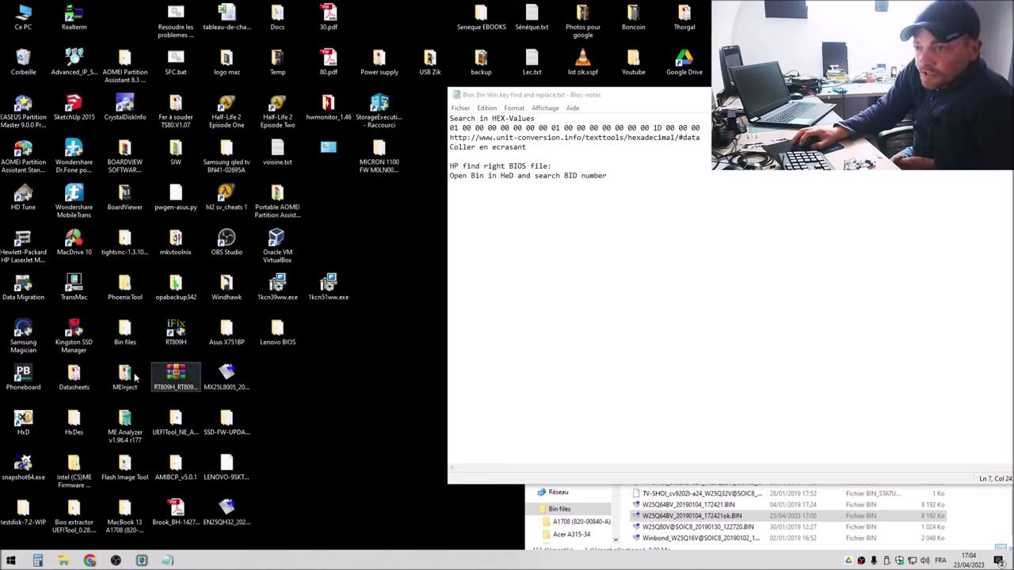
- Open the hp 450 G3 folder inside Bin files and move its window to the lower right
double_click(124, 333)
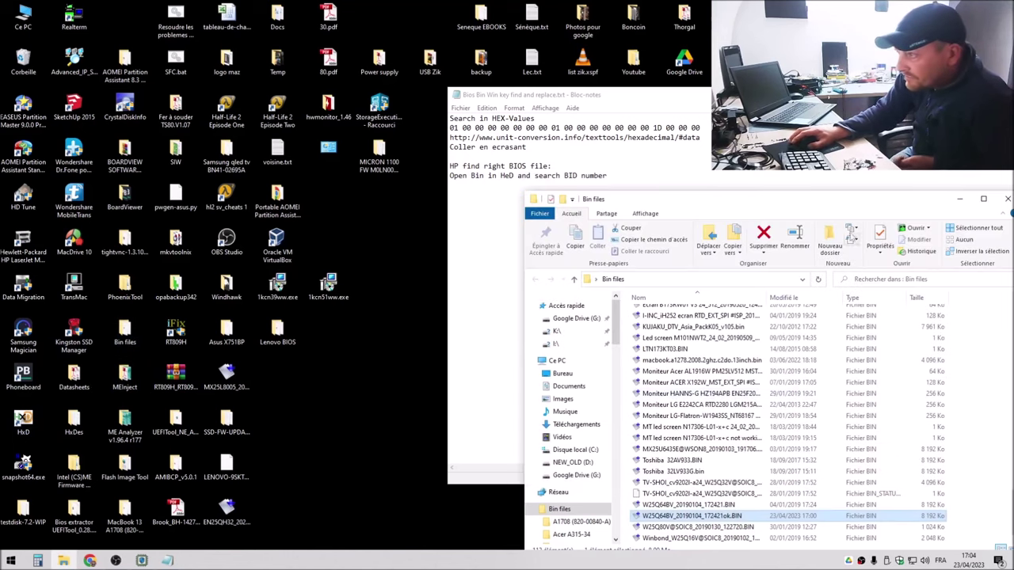
left_click_drag(864, 207, 610, 50)
scroll(560, 261, "up", 15)
scroll(560, 260, "up", 8)
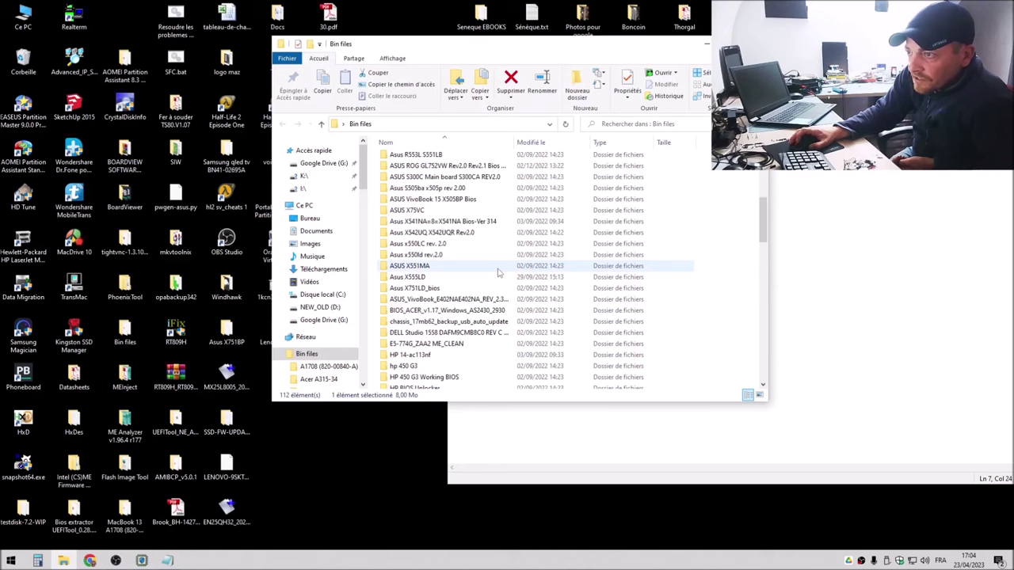
scroll(498, 272, "down", 3)
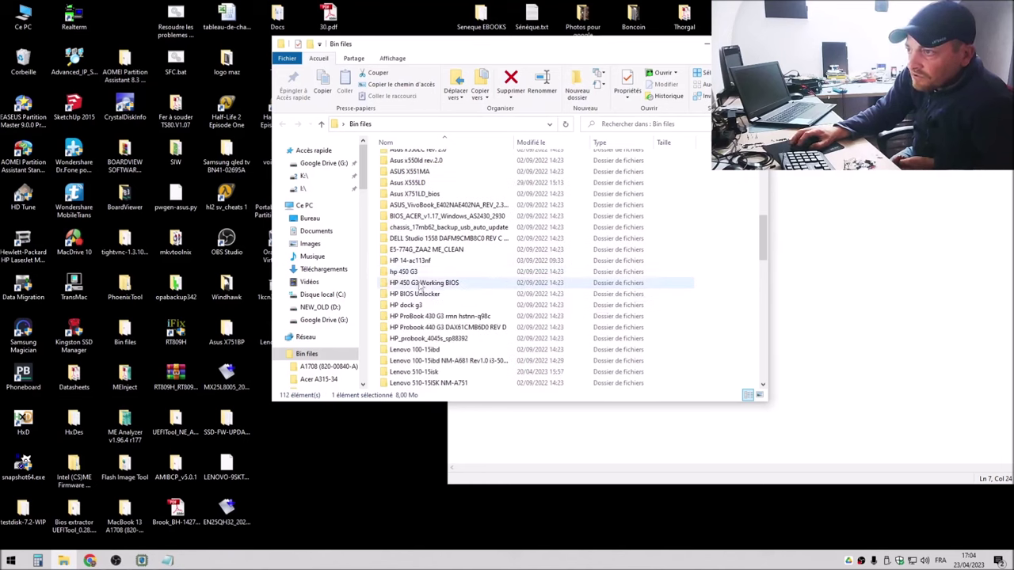
double_click(419, 271)
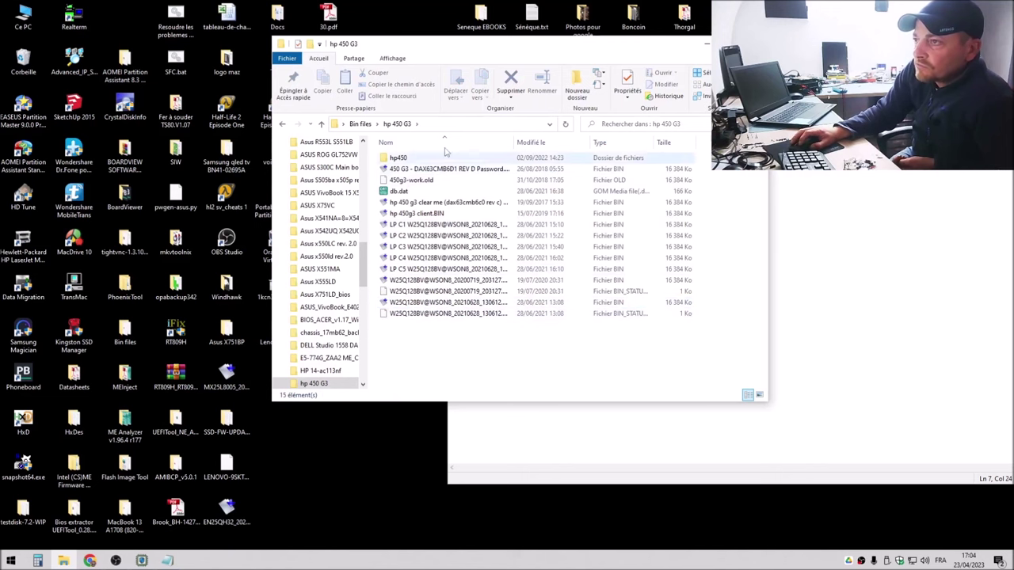
left_click_drag(530, 48, 750, 141)
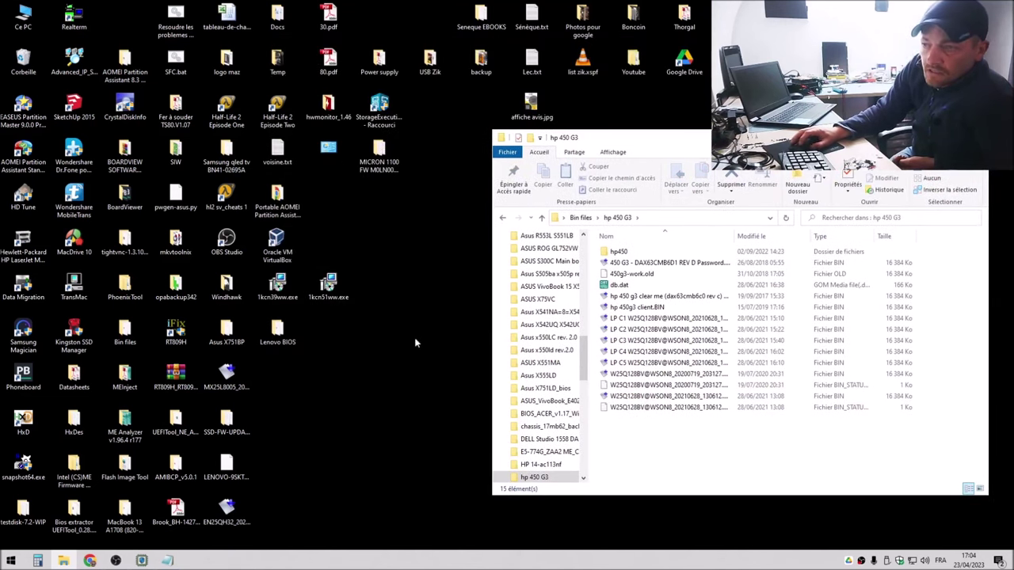
- Launch HxD and open '450 G3 - DAX63CMB6D1 REV D Password.BIN' in it
double_click(23, 420)
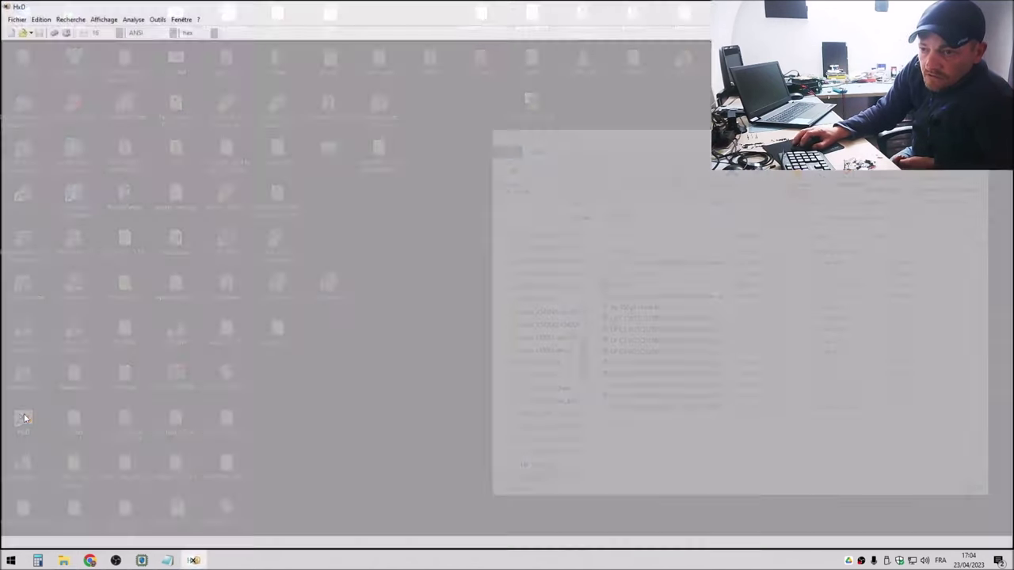
left_click_drag(584, 8, 275, 75)
left_click_drag(648, 267, 250, 234)
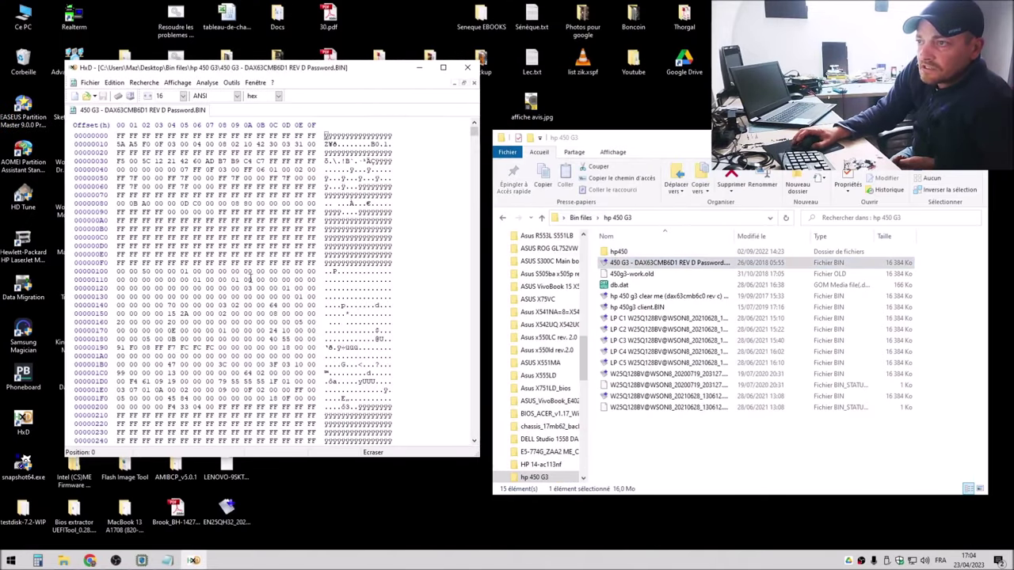
- Copy the word BID from the Notepad notes and return to HxD's search commands
left_click(167, 560)
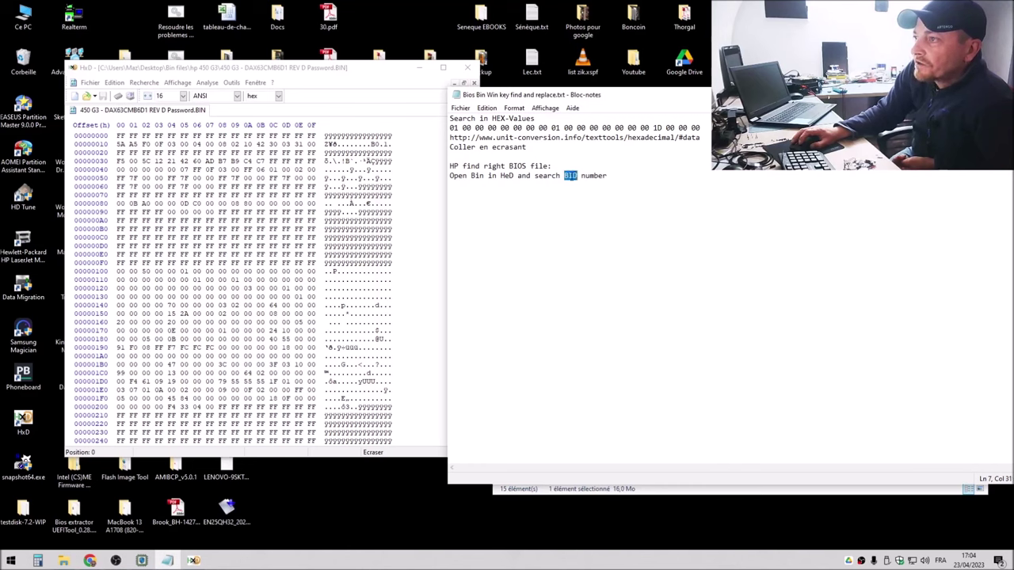
right_click(570, 175)
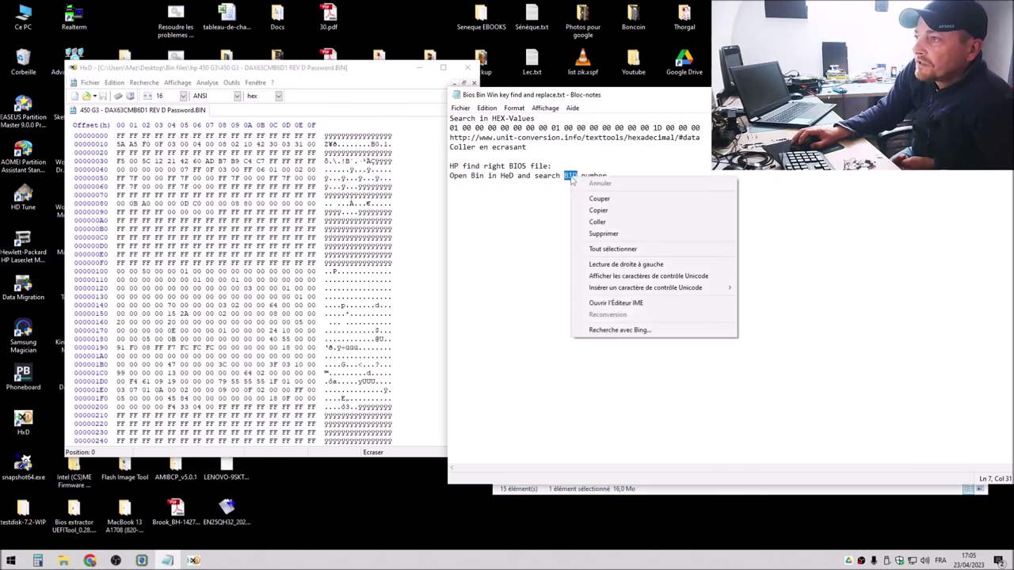
left_click(601, 209)
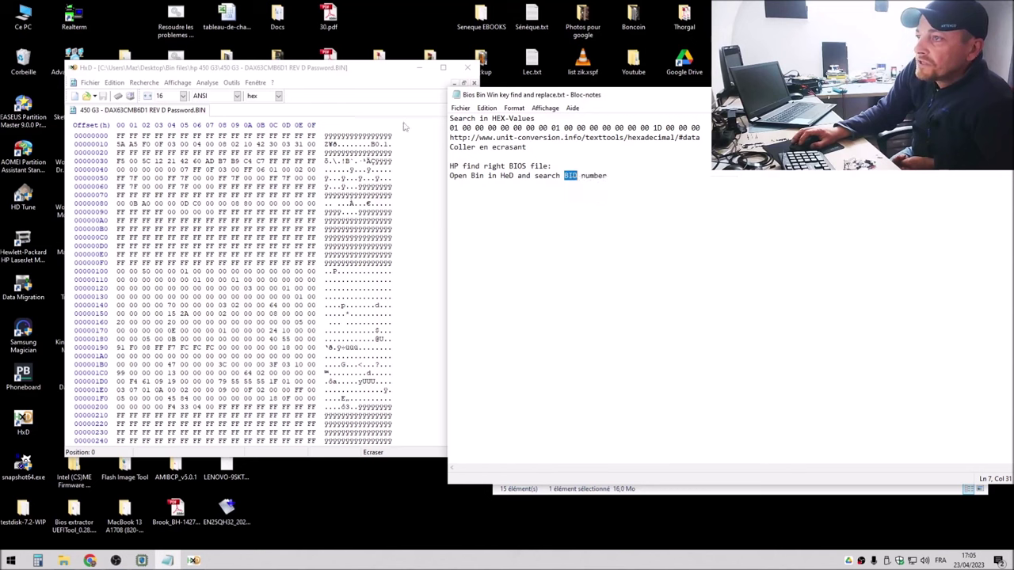
left_click(346, 73)
left_click(114, 82)
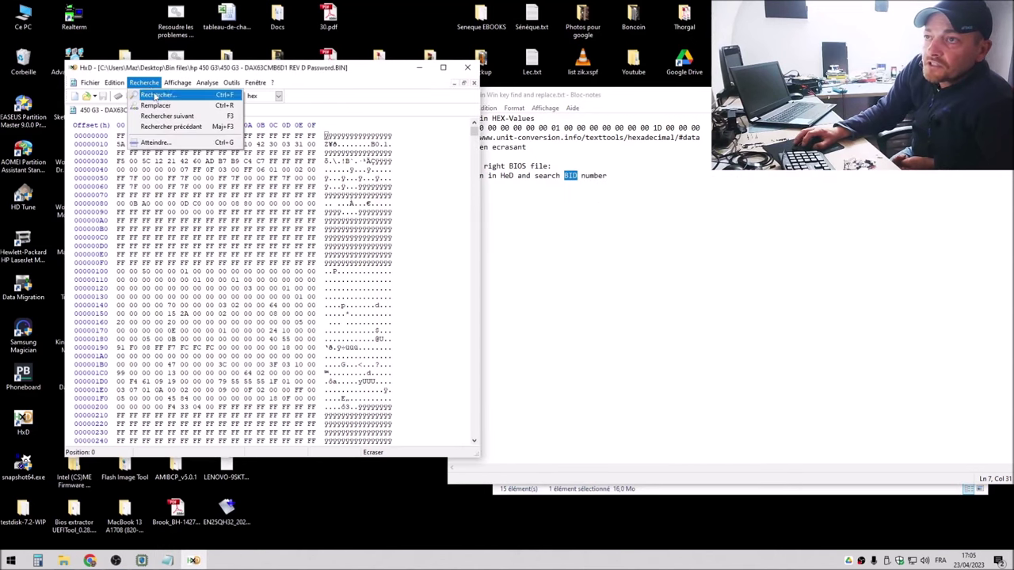
- Find the pasted text BID (42 49 44) in the HP dump at offset 148743, then revisit the search menu
left_click(157, 95)
right_click(296, 224)
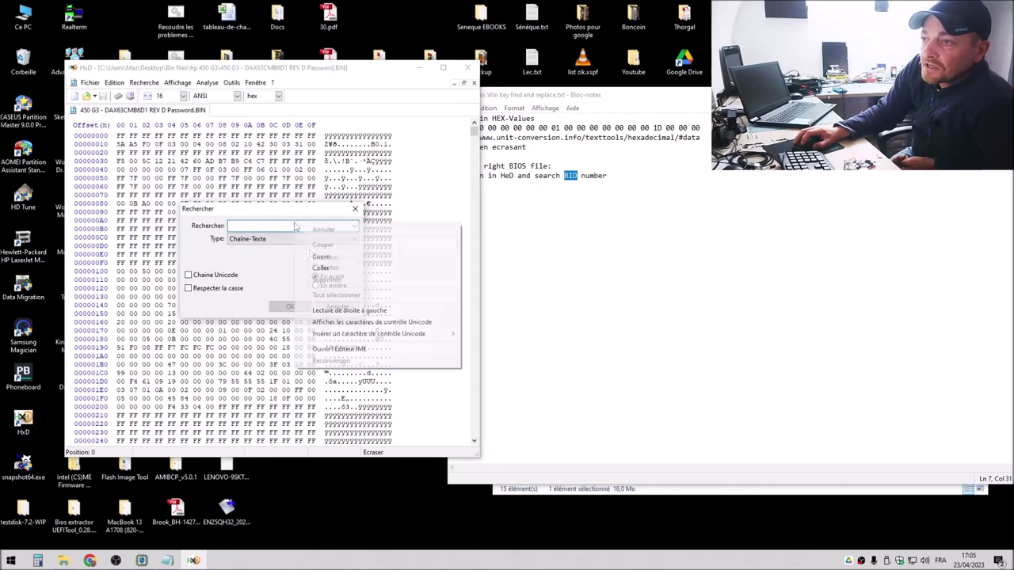
left_click(317, 264)
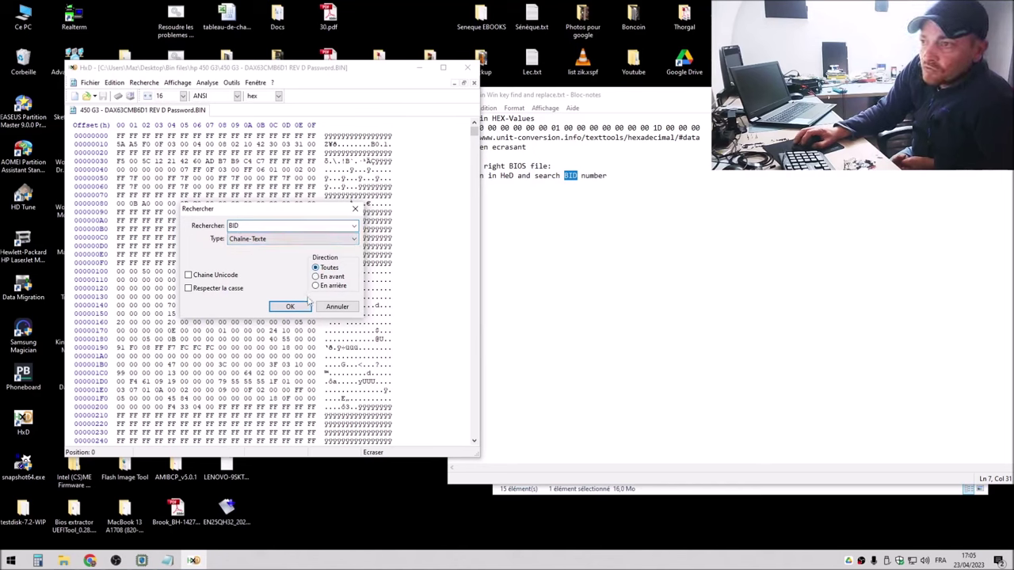
left_click(290, 307)
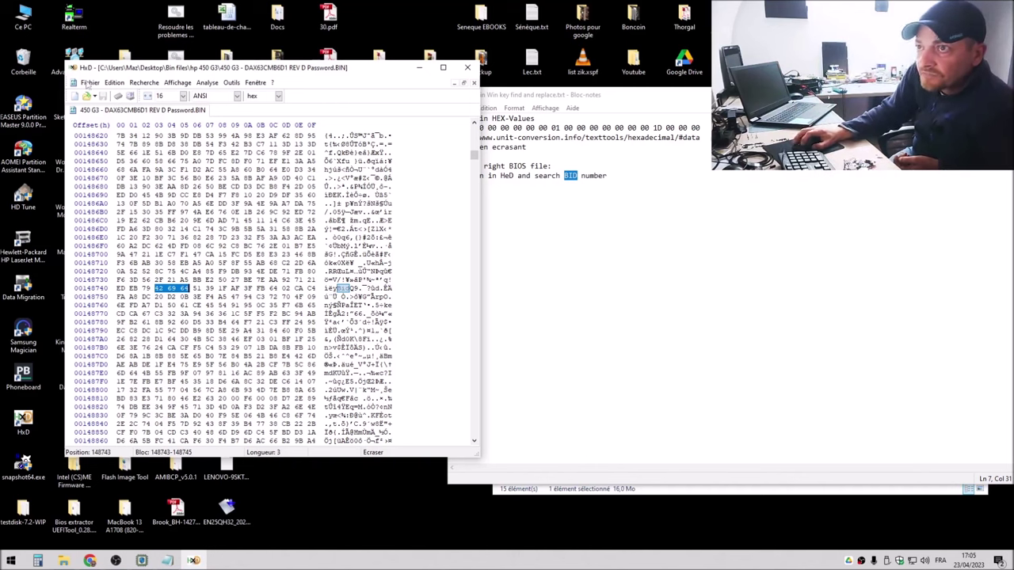
left_click(143, 82)
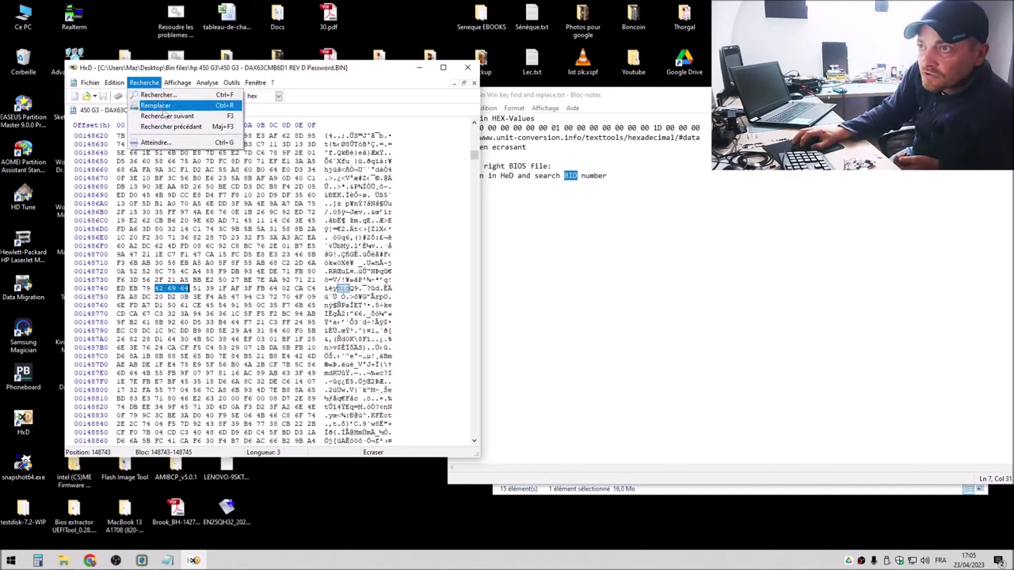
left_click(253, 70)
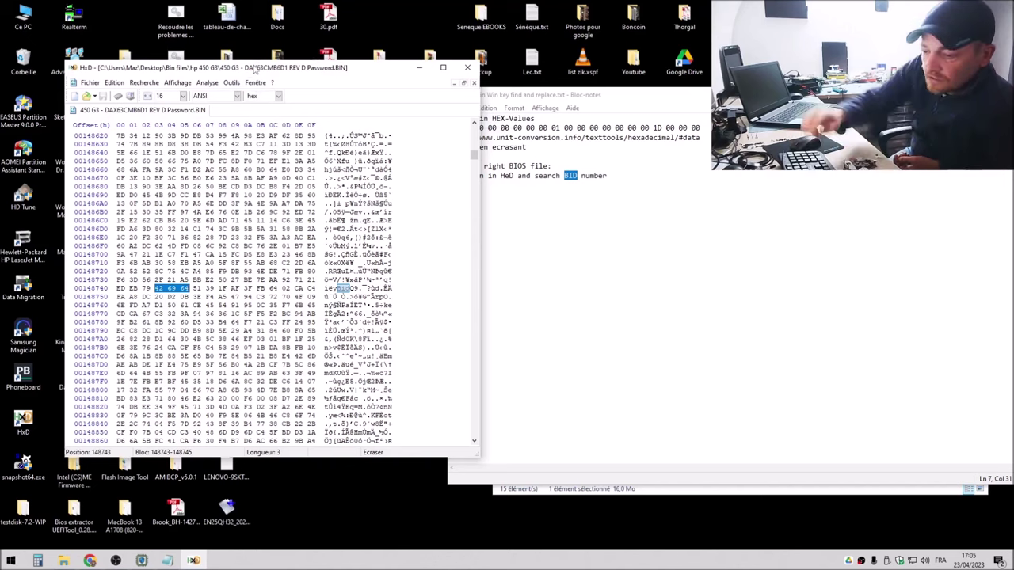
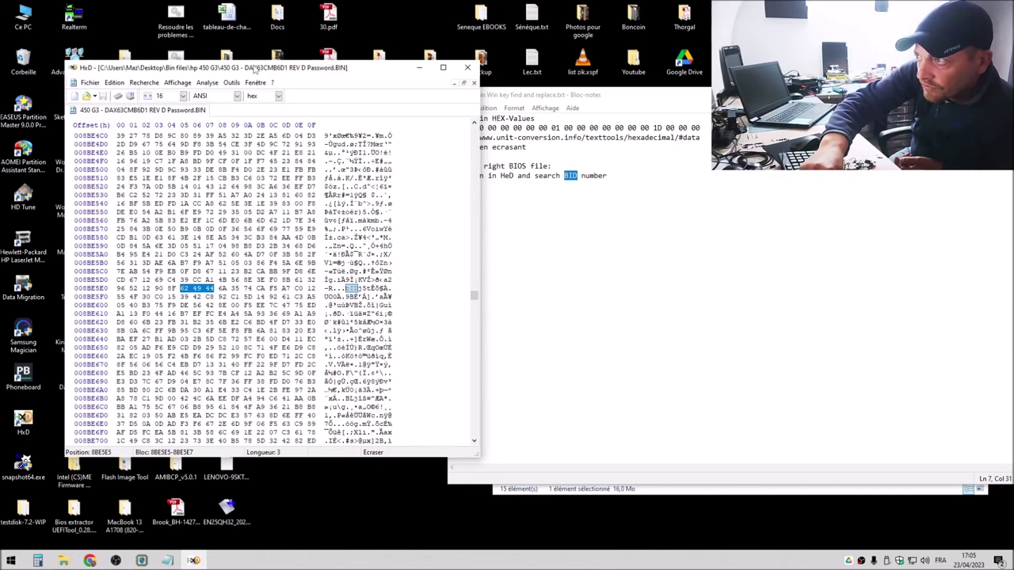
- Search once more for BID, mark the bytes after it, then close the HP 450 G3 Password.BIN file
key("F3")
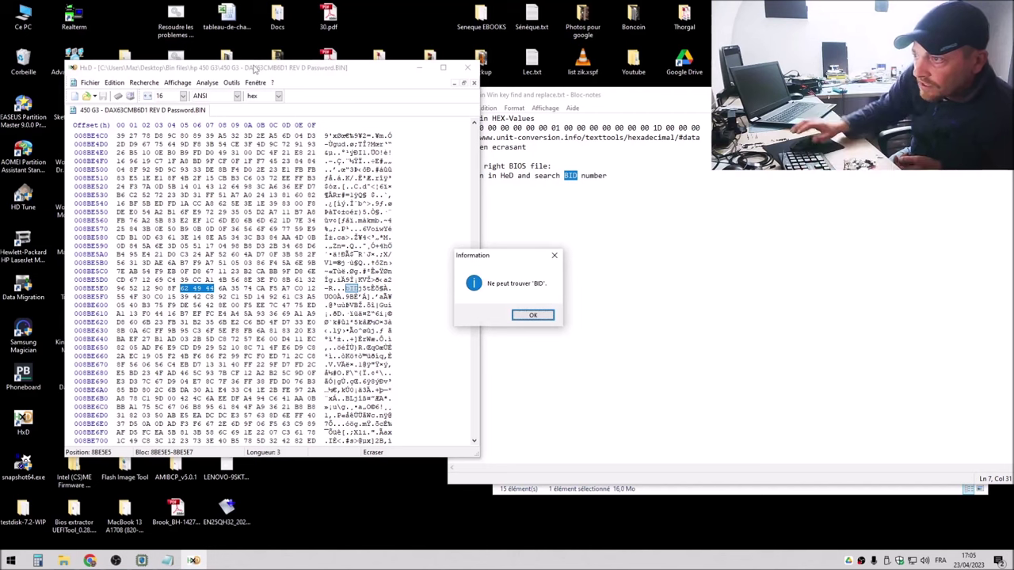
left_click(533, 315)
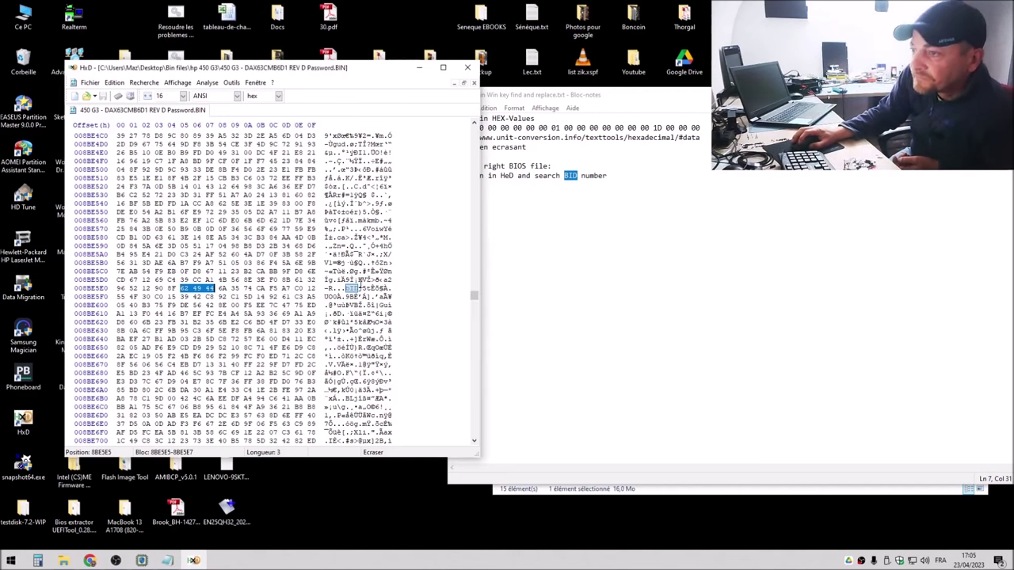
left_click(358, 289)
left_click_drag(359, 290, 372, 290)
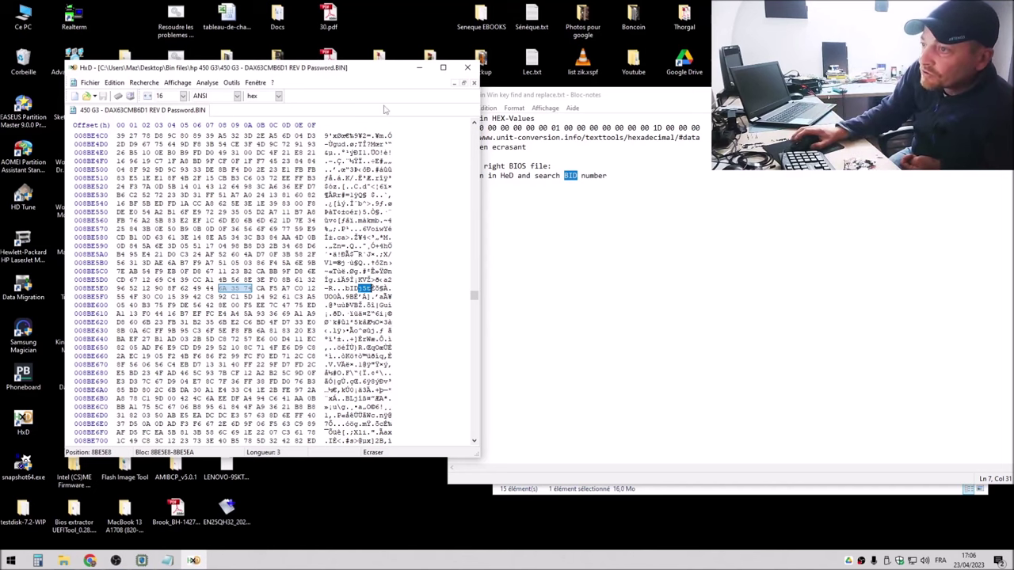
middle_click(127, 111)
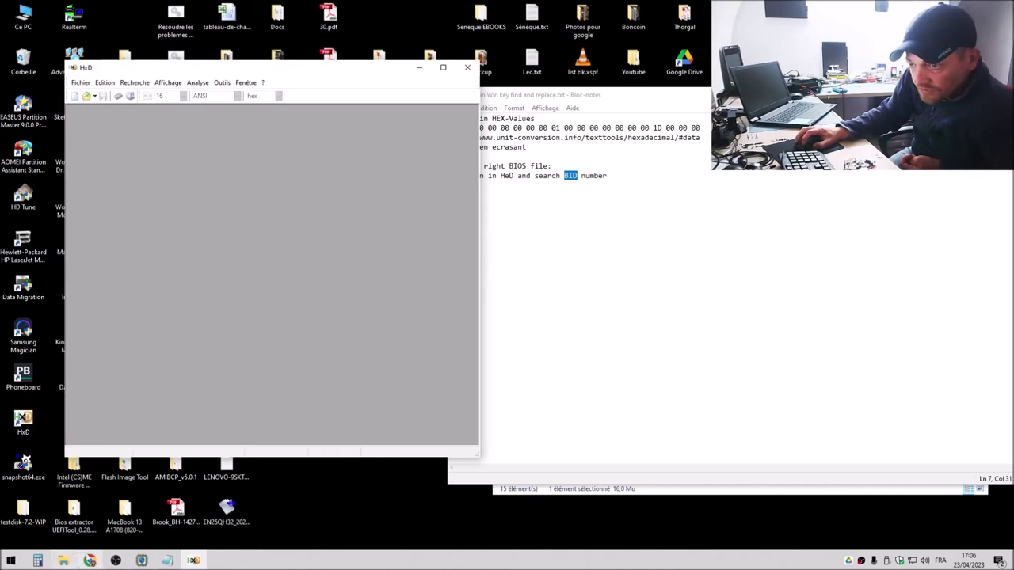
- Load the HP 14-am113TX BIN file from the HP 14-ac113nf folder into HxD
left_click(63, 560)
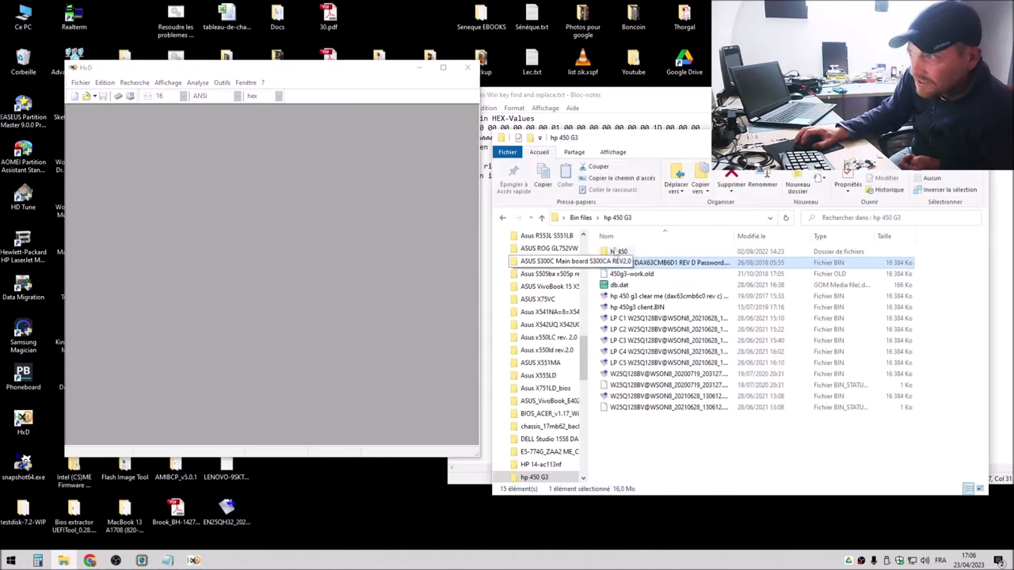
scroll(555, 408, "down", 2)
left_click(545, 402)
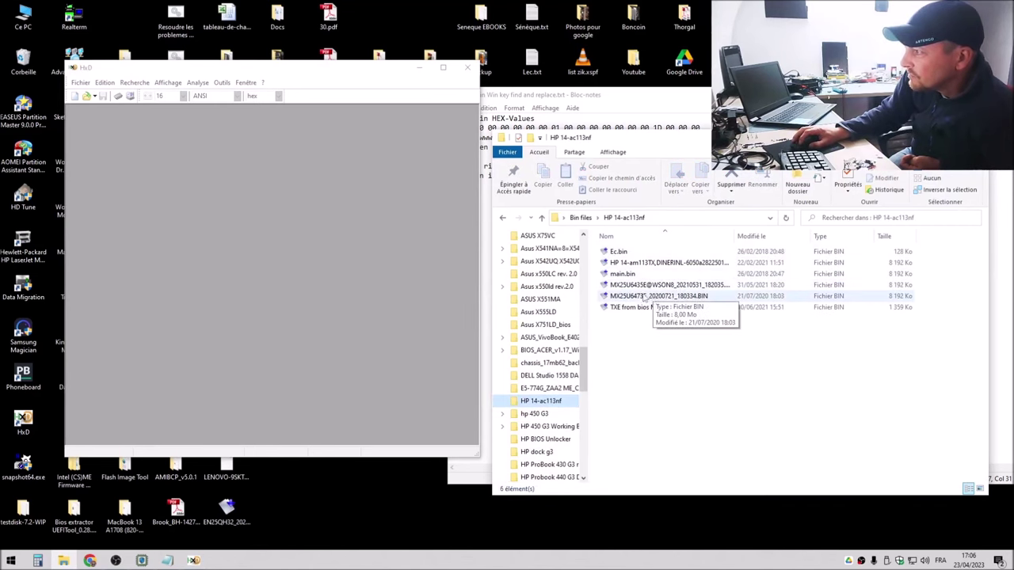
left_click_drag(630, 264, 271, 237)
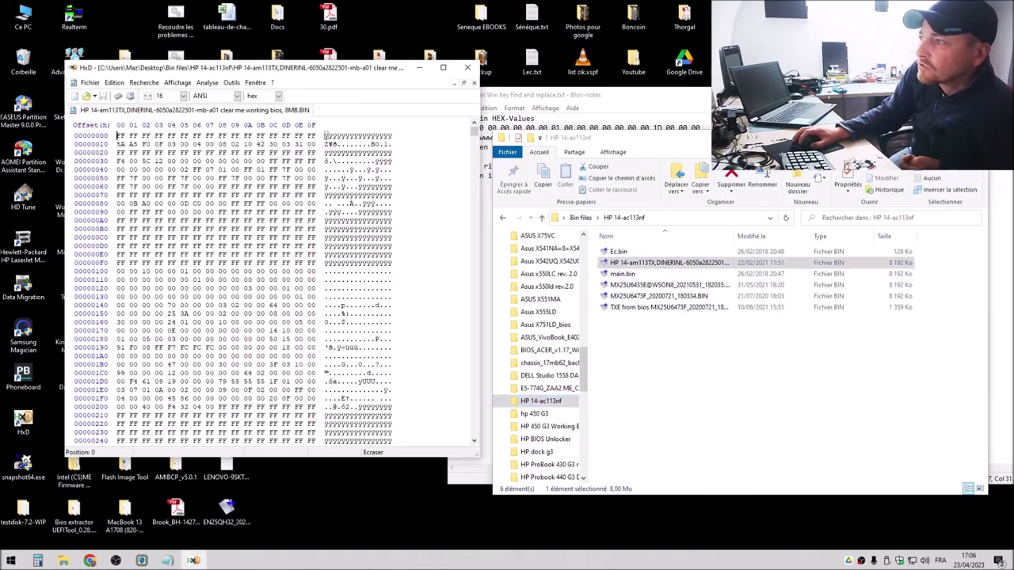
- Search the dump for BID up to the $BID entry at 7FDC20, then mark its value 081DD
left_click(143, 83)
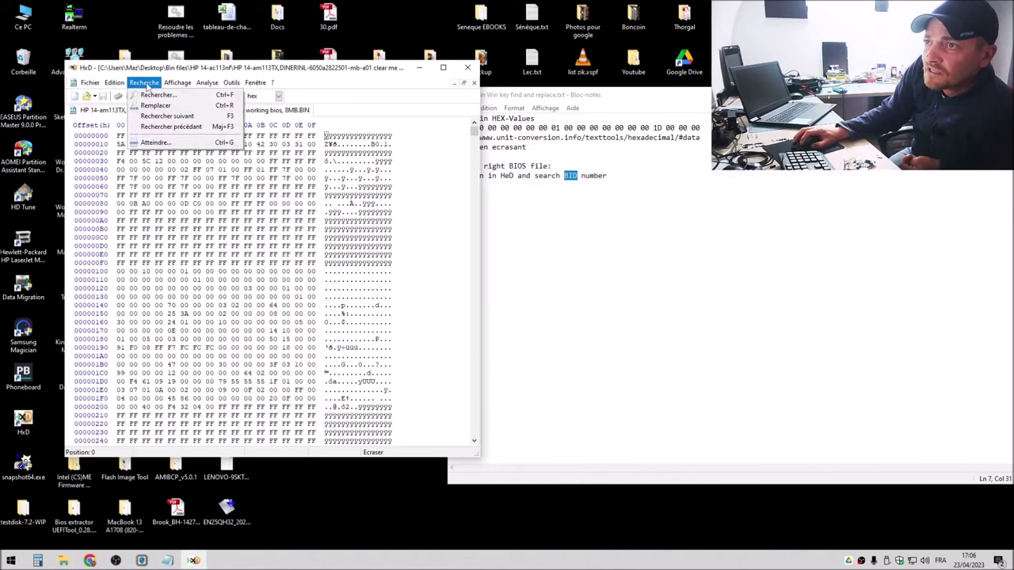
left_click(155, 95)
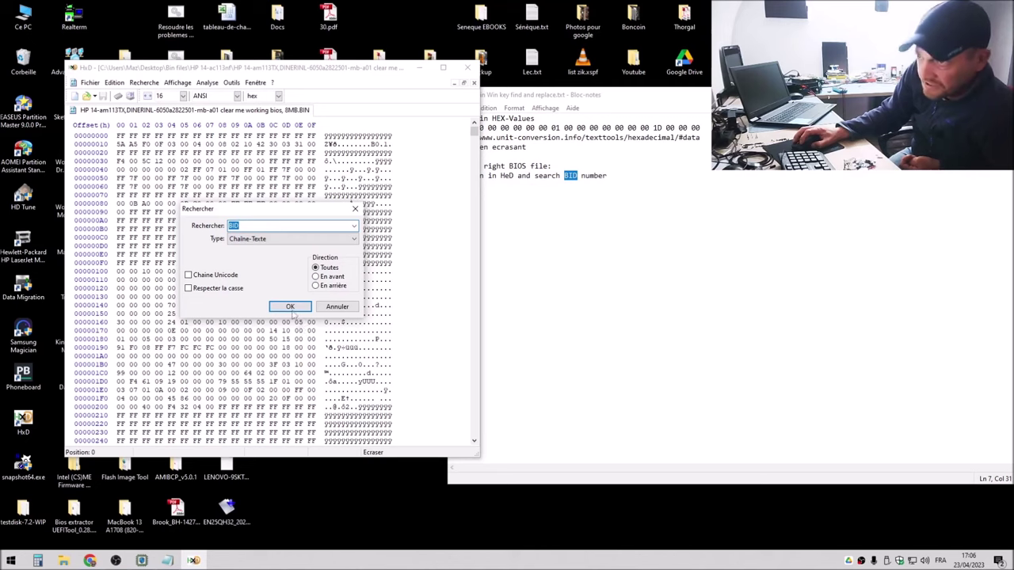
left_click(291, 308)
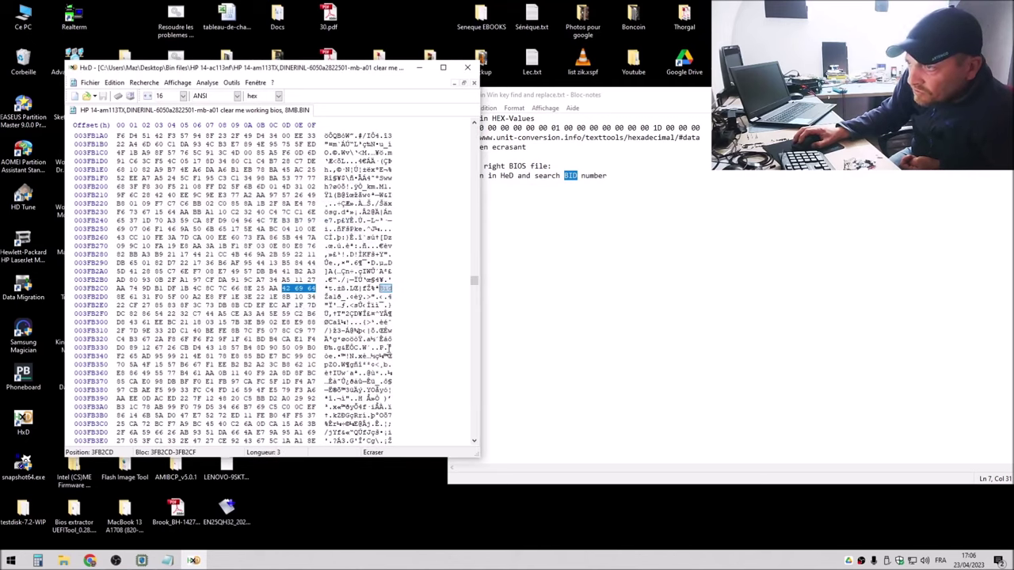
key("F3")
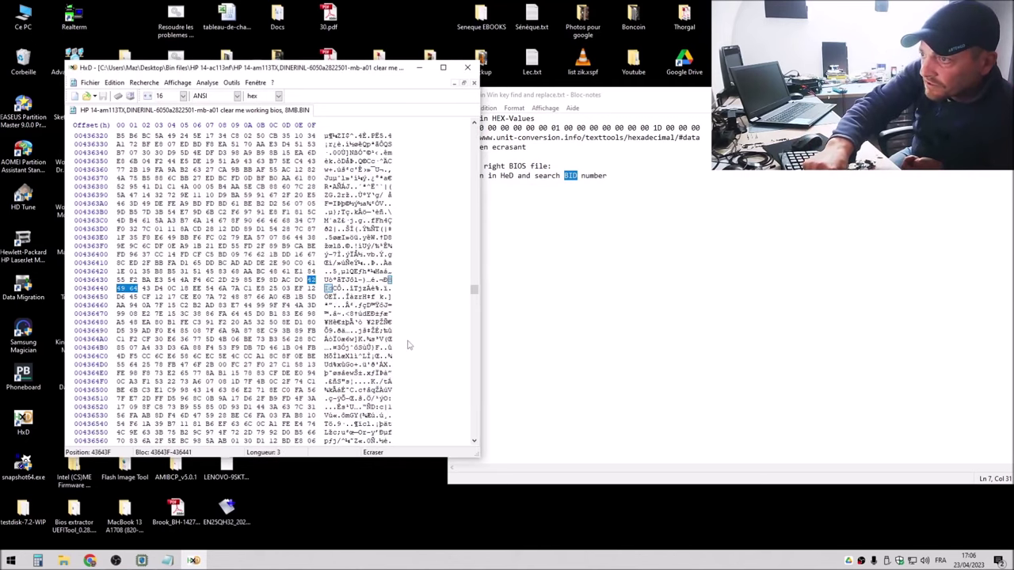
key("F3")
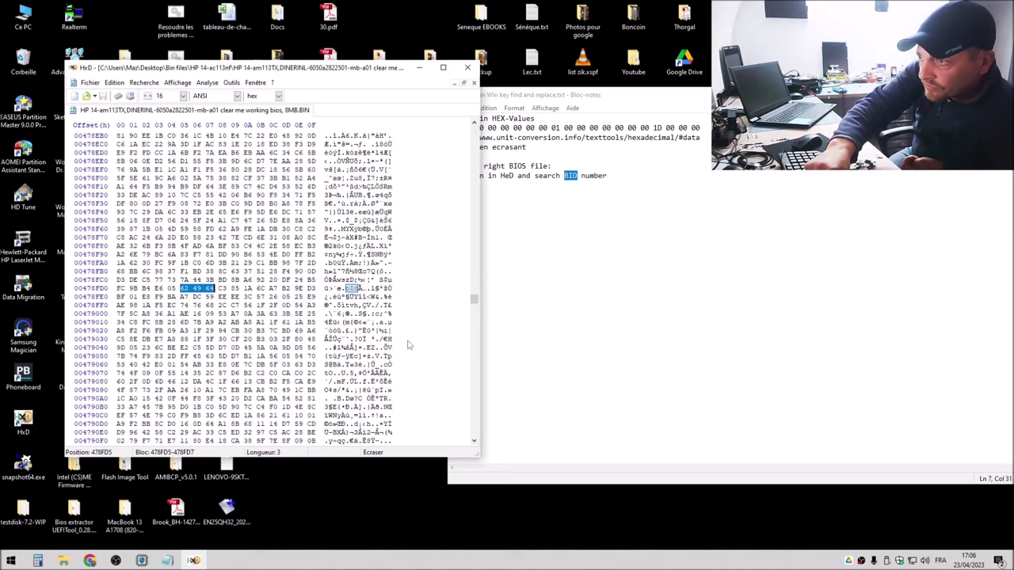
key("F3")
key("F3")
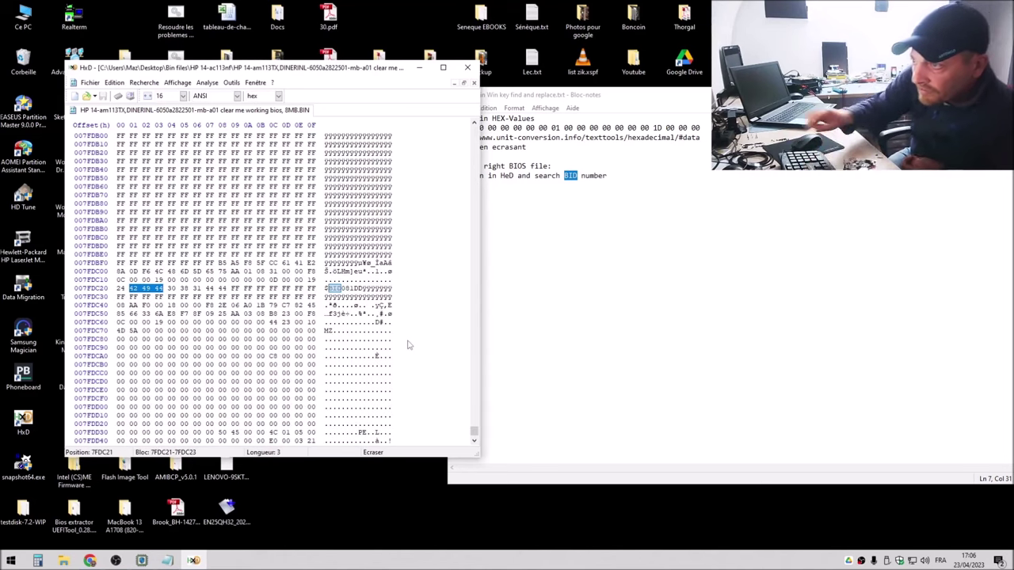
left_click(343, 288)
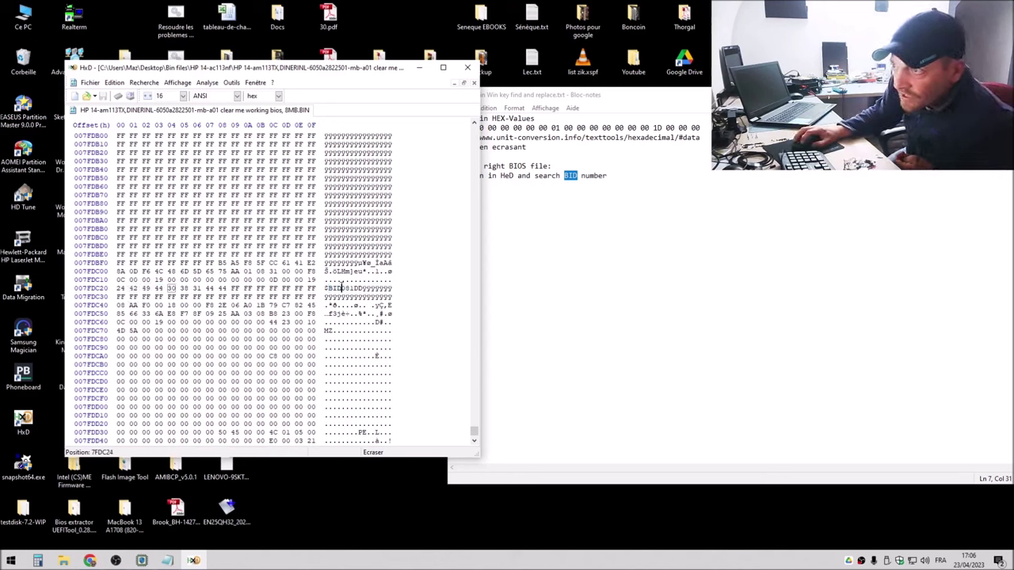
left_click_drag(342, 286, 364, 288)
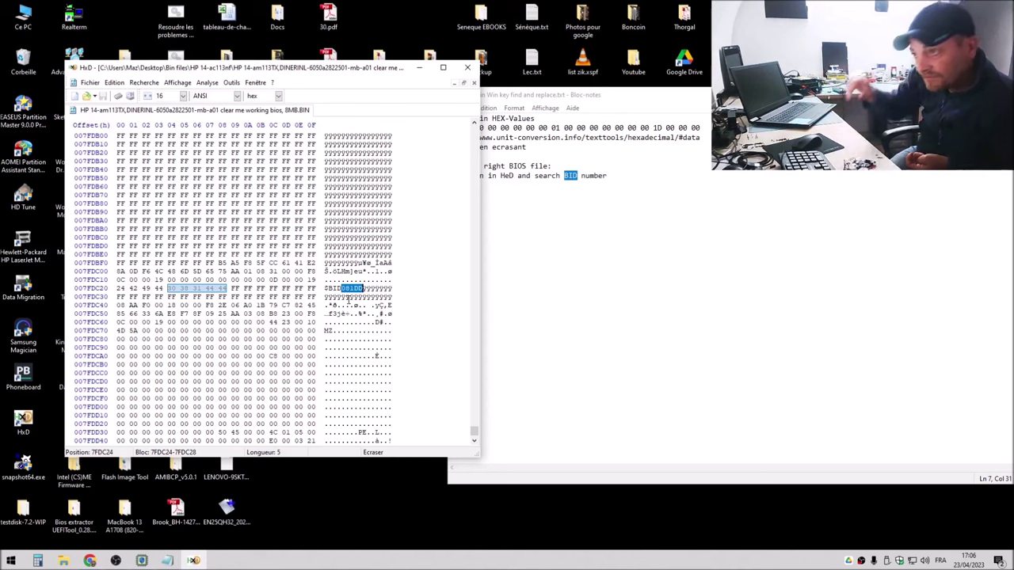
- Close HxD and the 'Bios Bin Win key find and replace.txt' notes in Notepad
left_click(470, 70)
left_click_drag(607, 96, 376, 72)
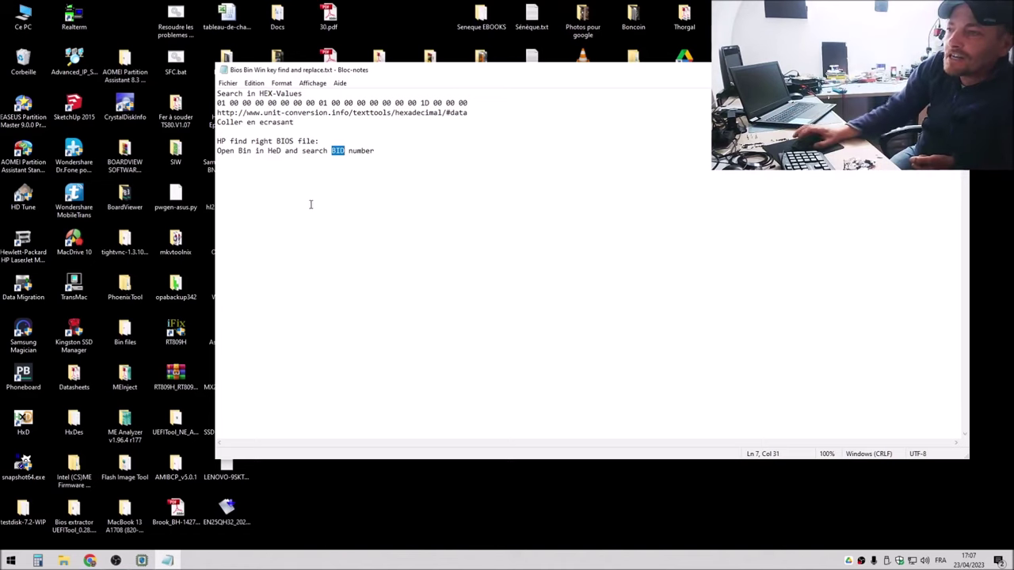
key("alt+F4")
left_click(729, 315)
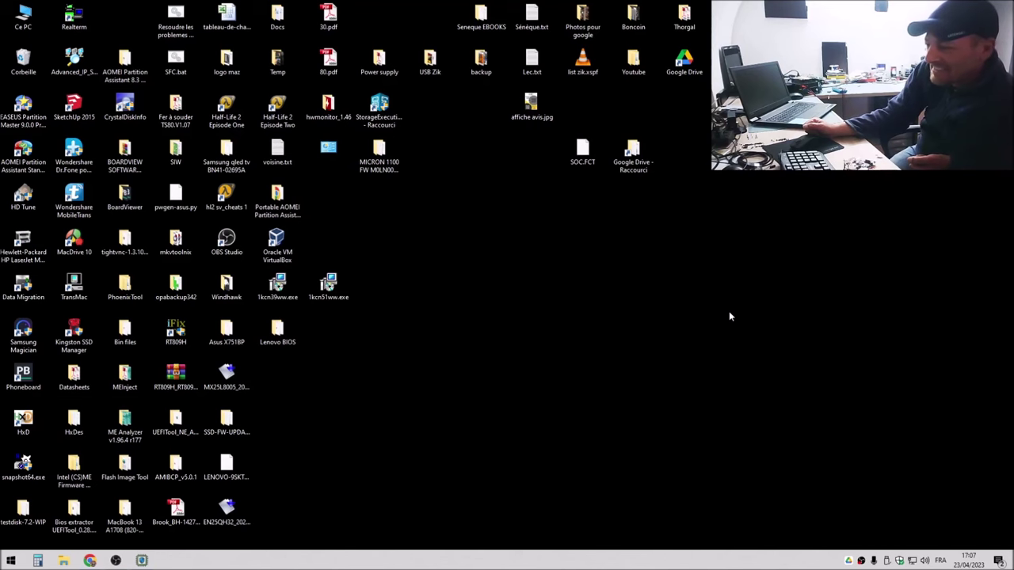
- Stop and restart the OBS recording, then bring back Chrome's ASUS X550LD support page
left_click(115, 561)
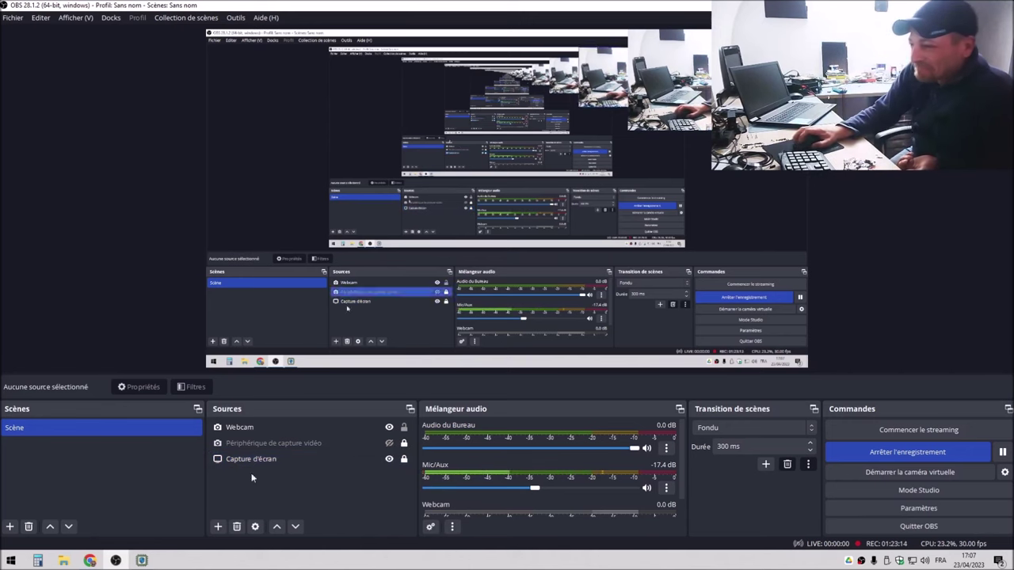
left_click(928, 456)
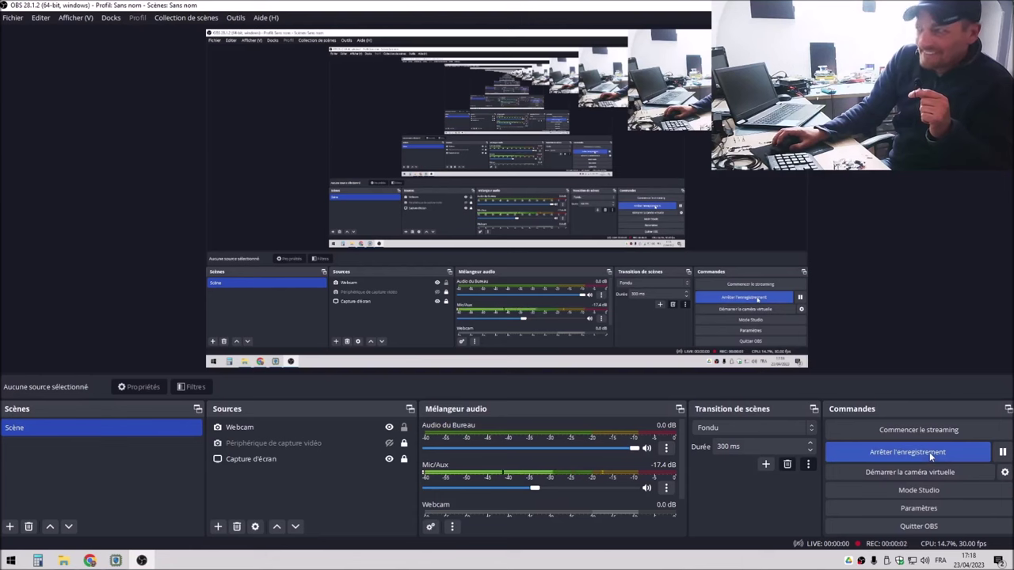
left_click(143, 561)
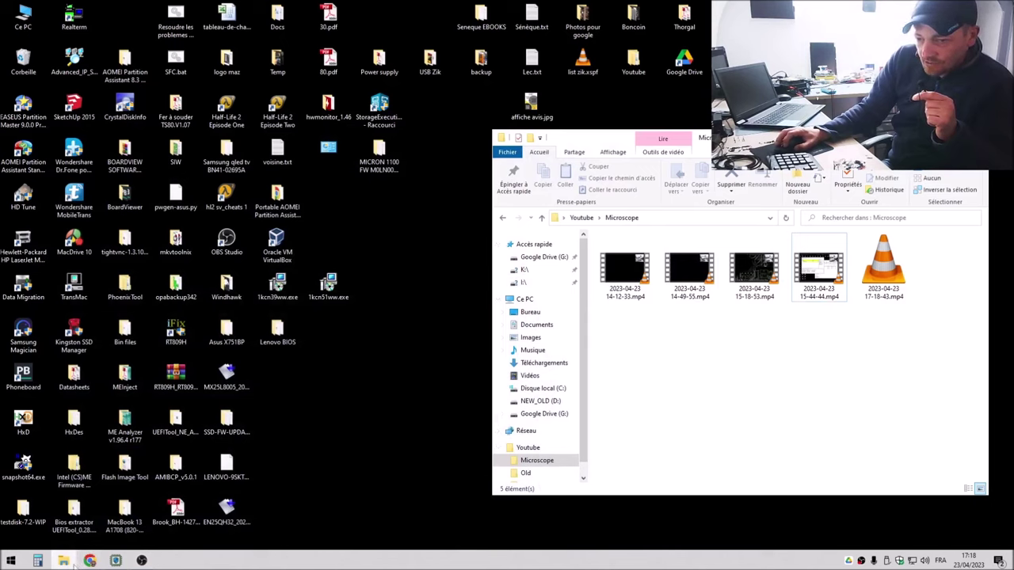
left_click(386, 463)
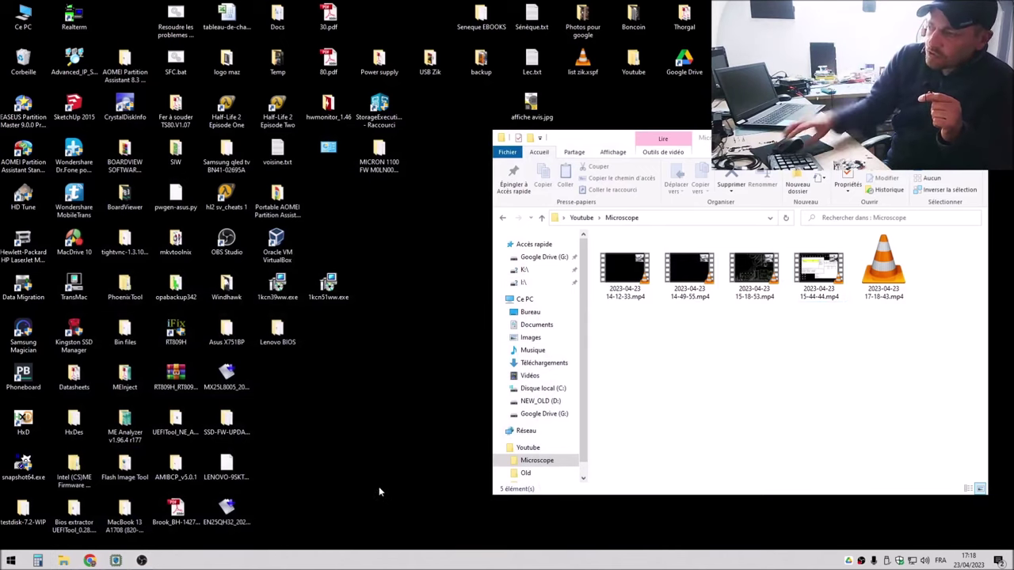
left_click(89, 561)
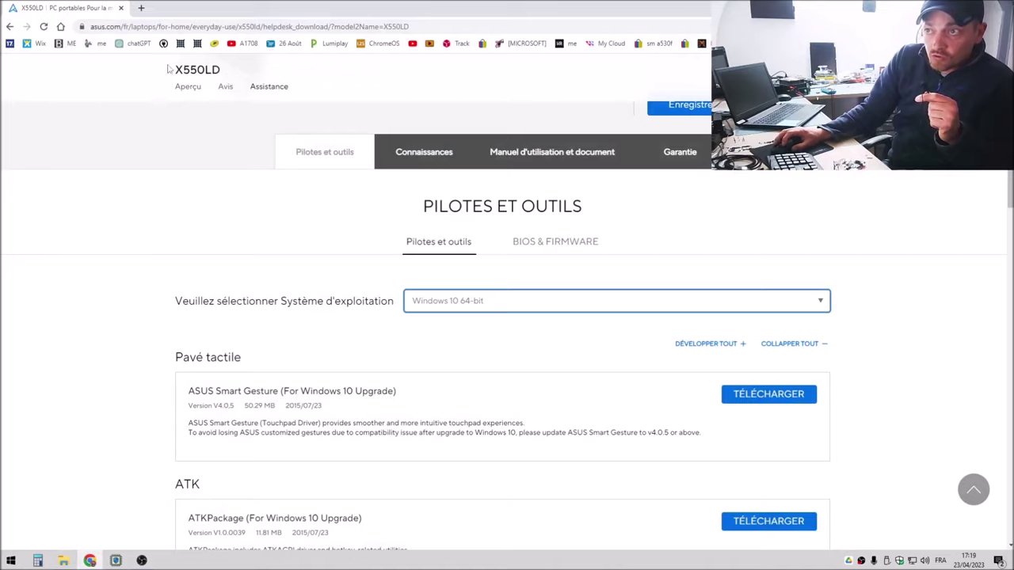
- Set the support page's operating system to Windows 8.1 64-bit
scroll(189, 106, "up", 2)
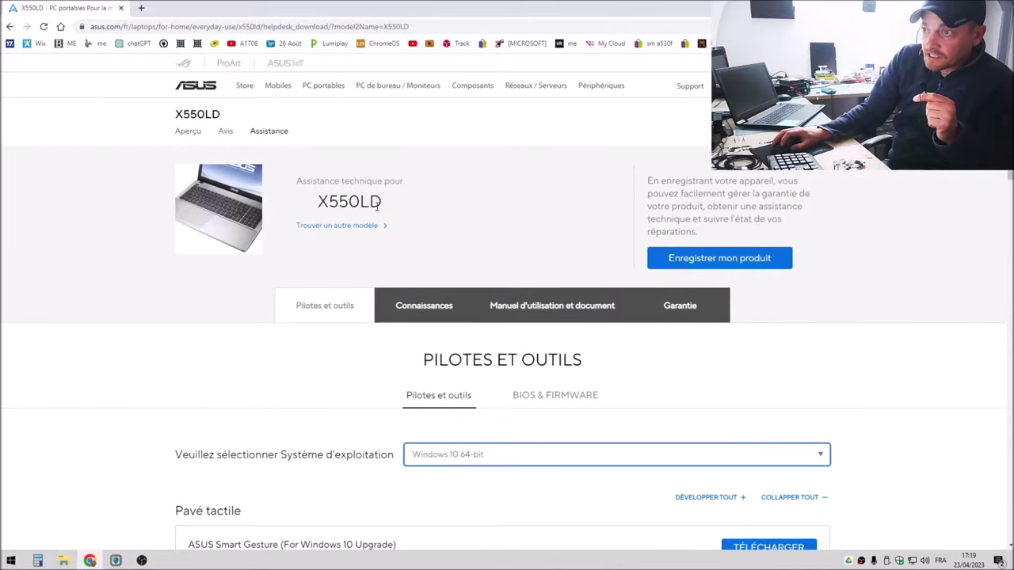
scroll(411, 236, "down", 3)
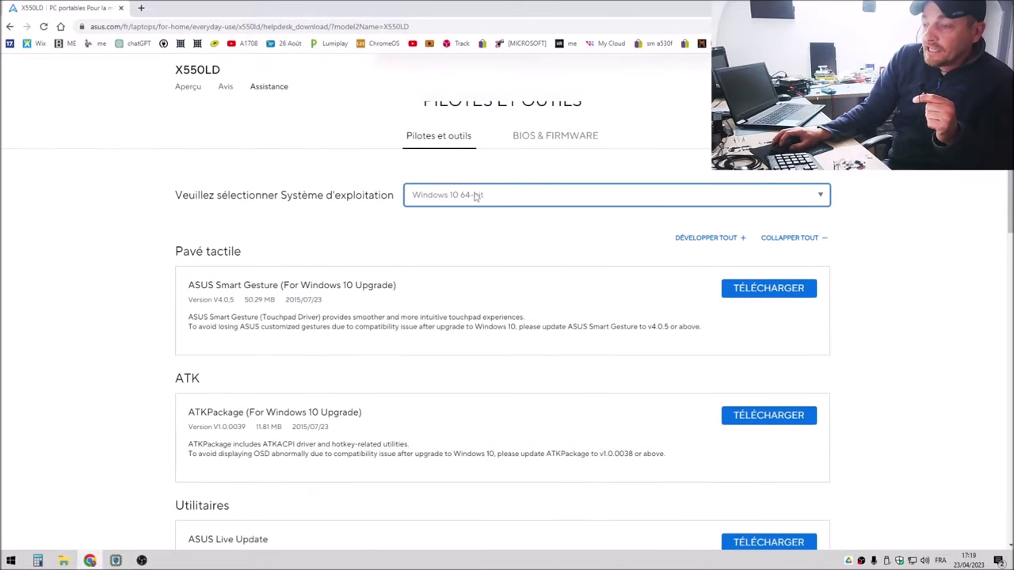
scroll(373, 420, "down", 4)
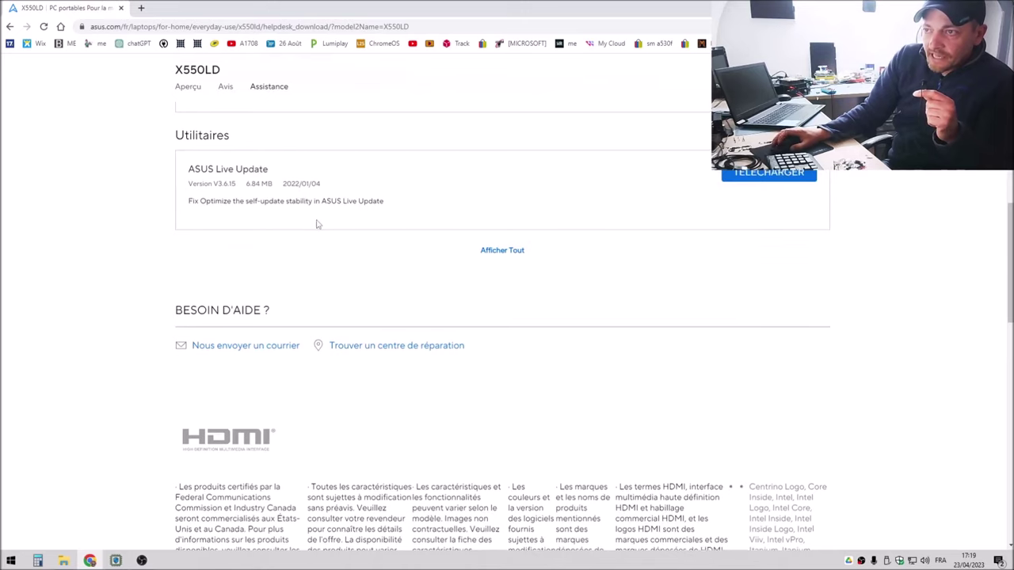
scroll(317, 238, "up", 7)
scroll(544, 249, "down", 2)
left_click(544, 248)
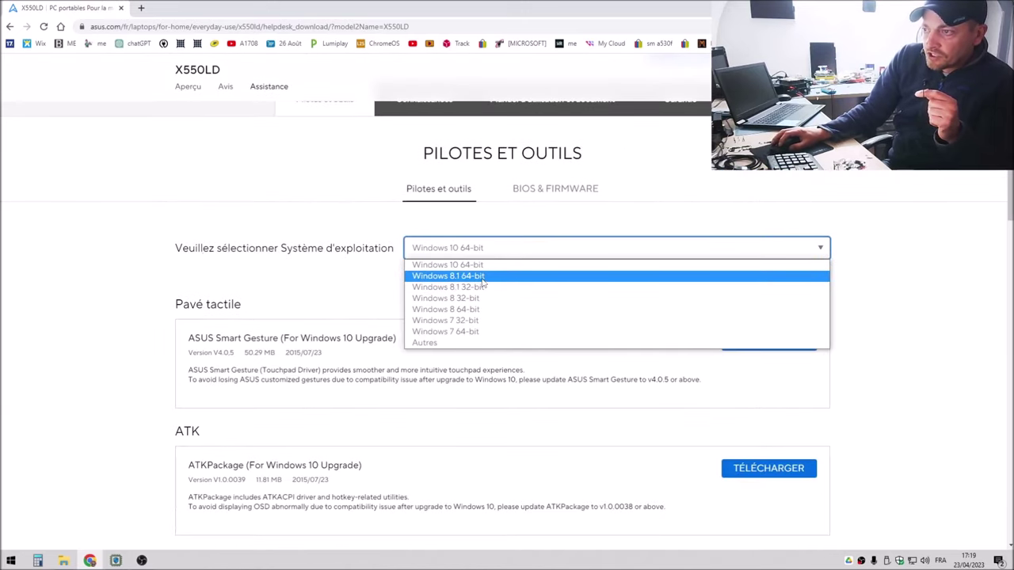
left_click(449, 276)
- Download Windows BIOS Flash Utility V2.42.0 from the BIOS utilities list and minimize the browser
scroll(412, 309, "down", 3)
scroll(344, 335, "up", 1)
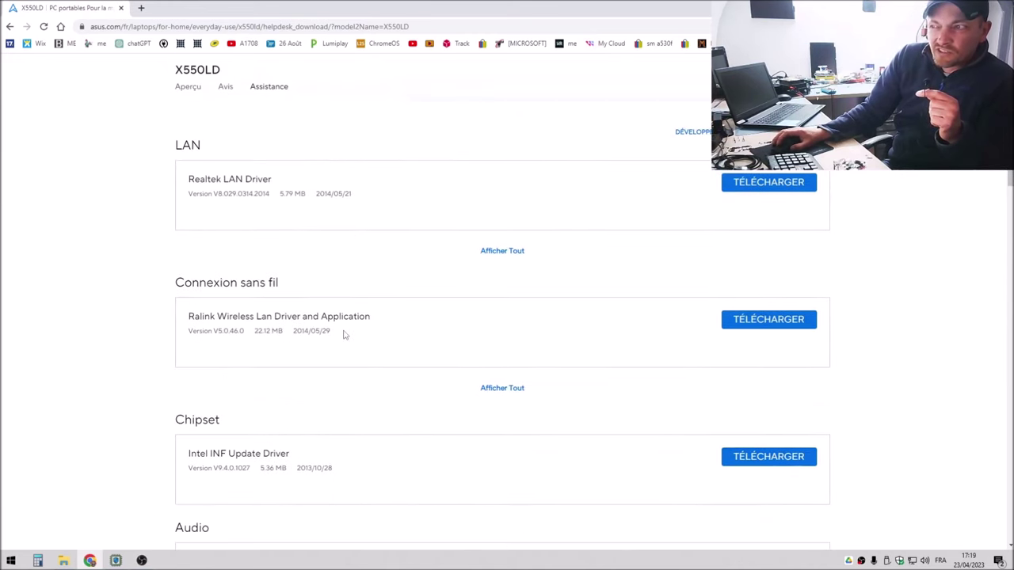
scroll(347, 335, "down", 7)
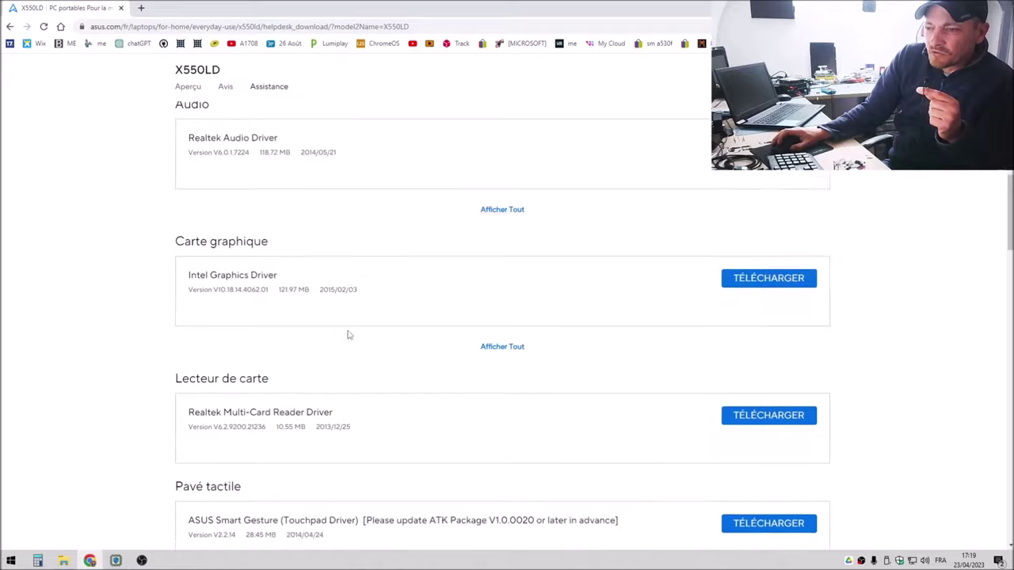
scroll(347, 335, "down", 6)
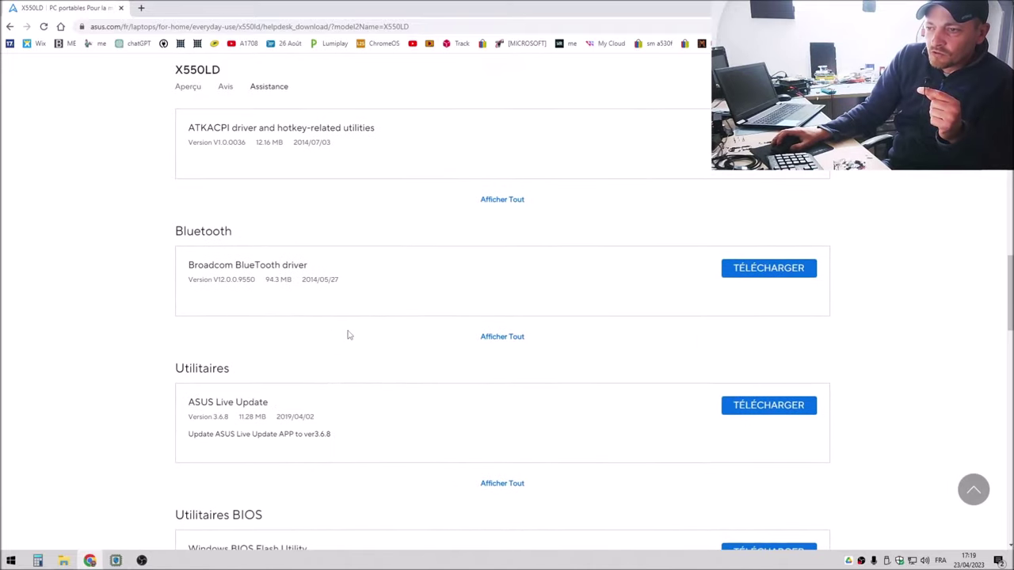
scroll(347, 335, "down", 2)
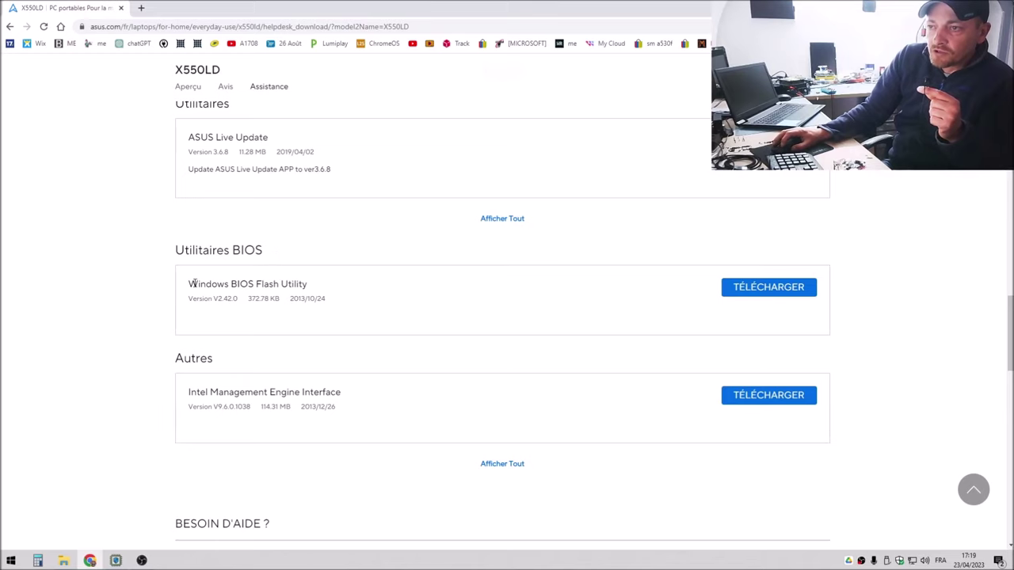
left_click_drag(190, 283, 293, 285)
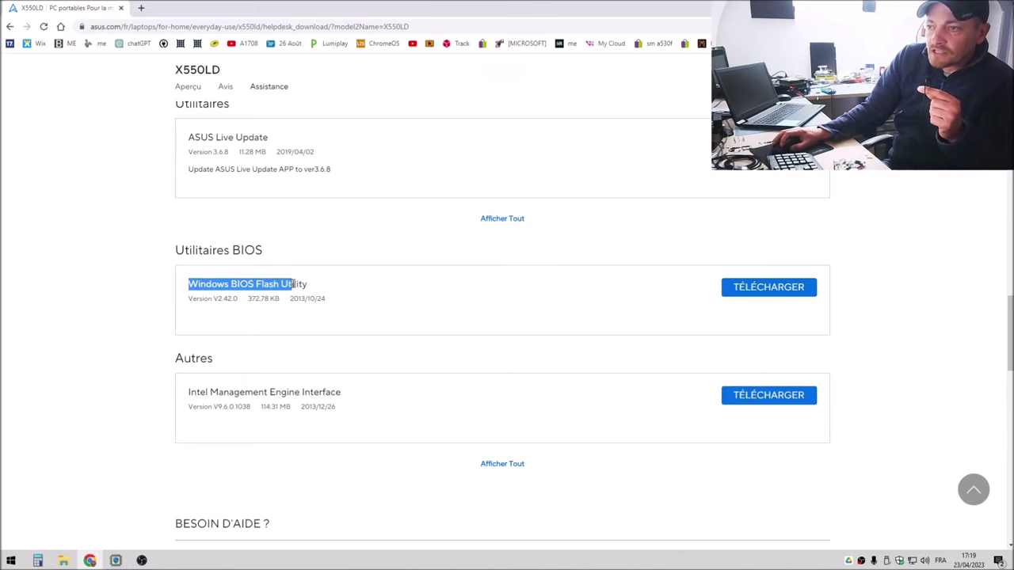
left_click(752, 290)
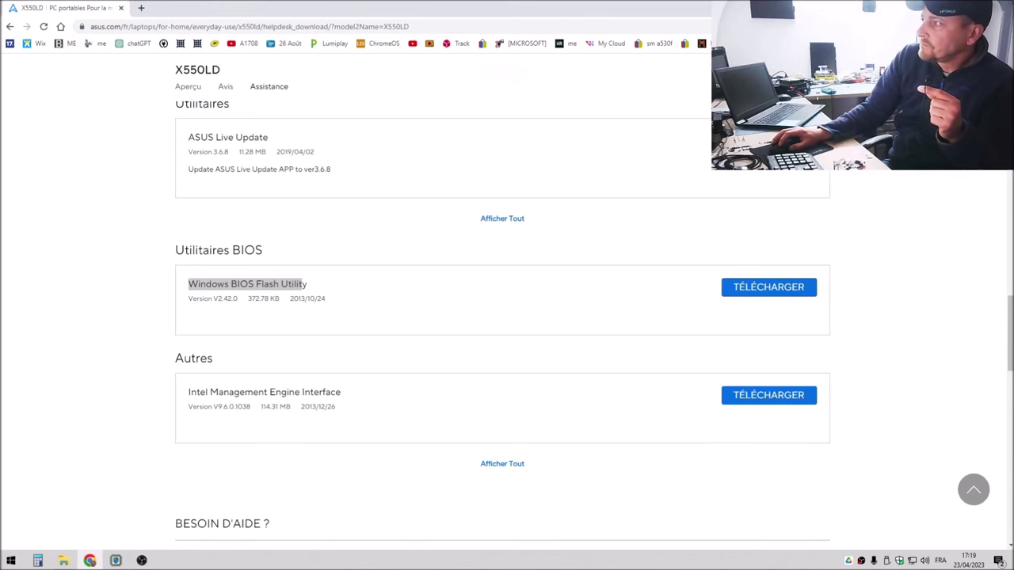
key("super+Down")
key("super+Down")
- Extract the WinFlash archive into Winflash_Win81_64_VER2420 and delete the zip
left_click_drag(135, 18, 287, 371)
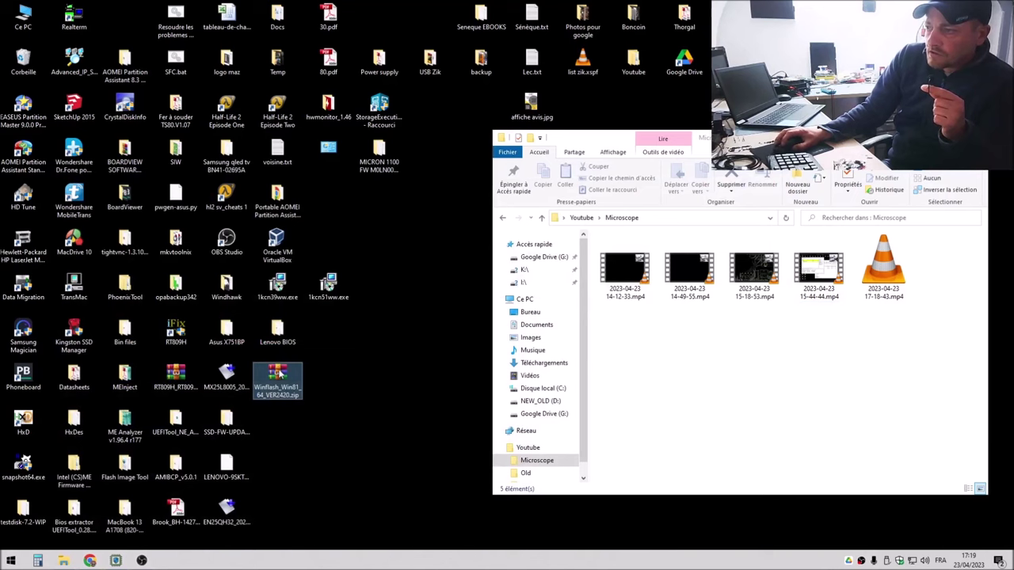
double_click(278, 372)
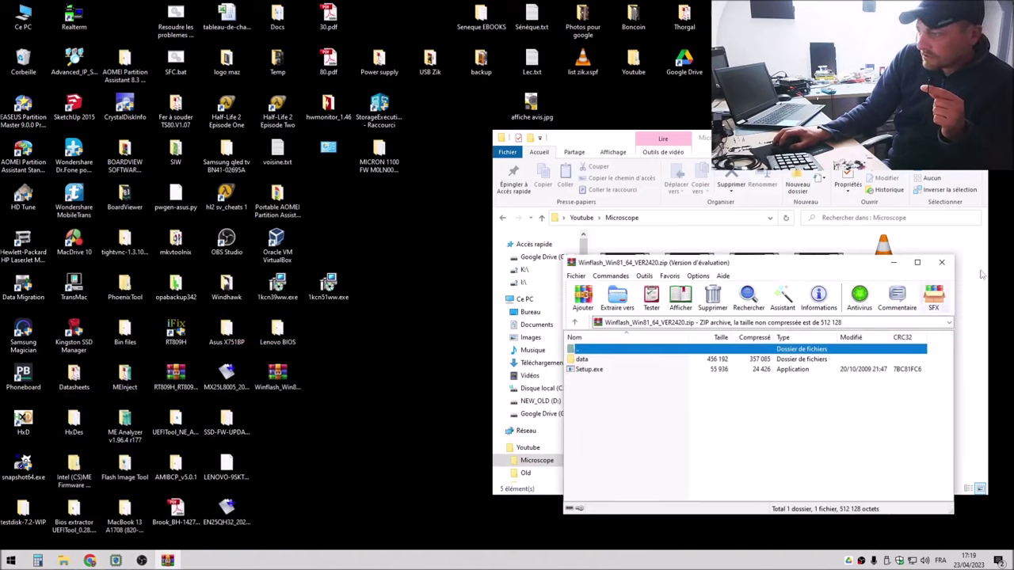
left_click(941, 262)
right_click(277, 377)
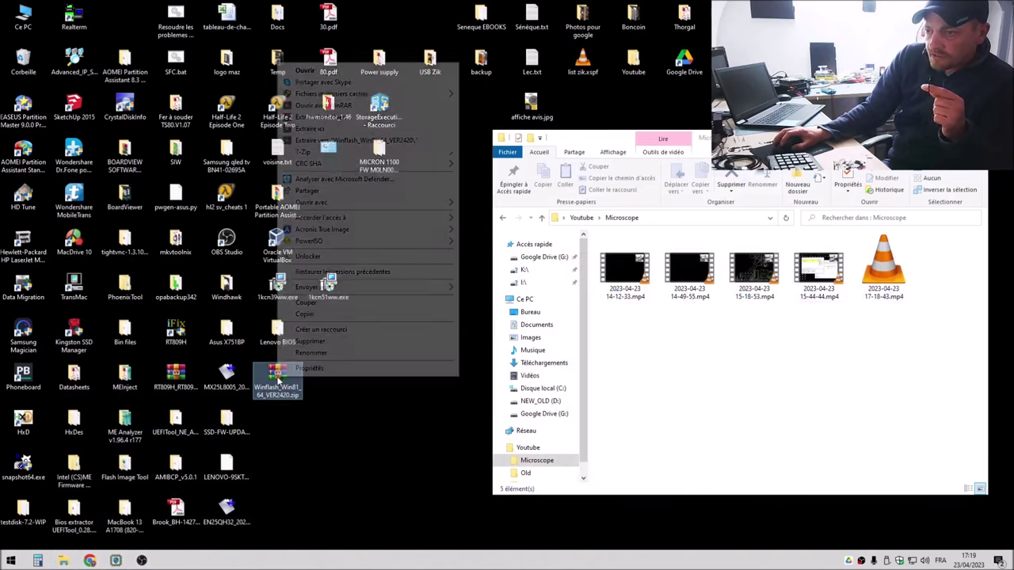
left_click(336, 141)
left_click_drag(279, 377, 24, 57)
- Run the folder's Setup.exe, cancel the WinFlash wizard without installing, and close the folder
left_click_drag(130, 12, 283, 376)
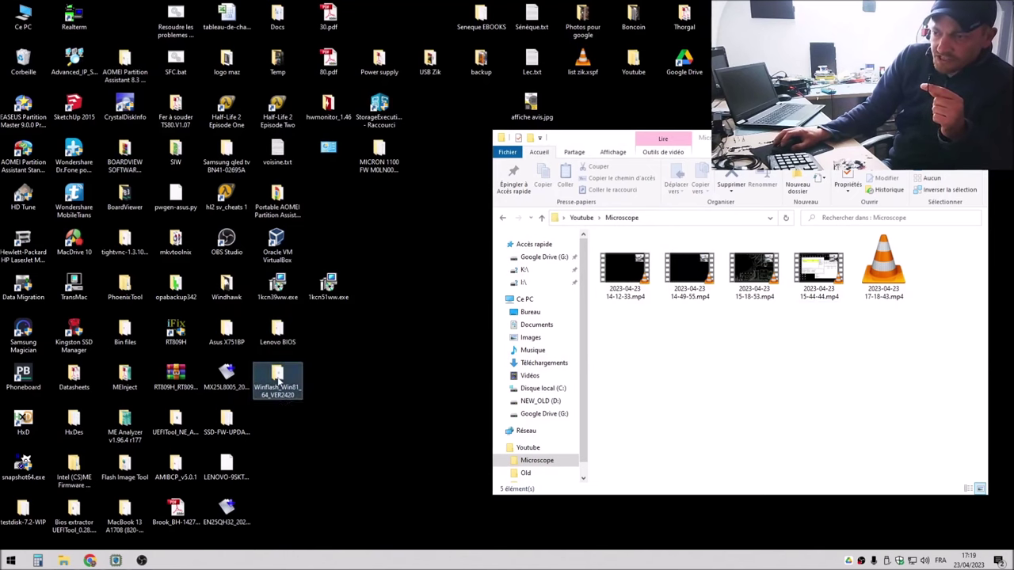
double_click(277, 381)
double_click(636, 277)
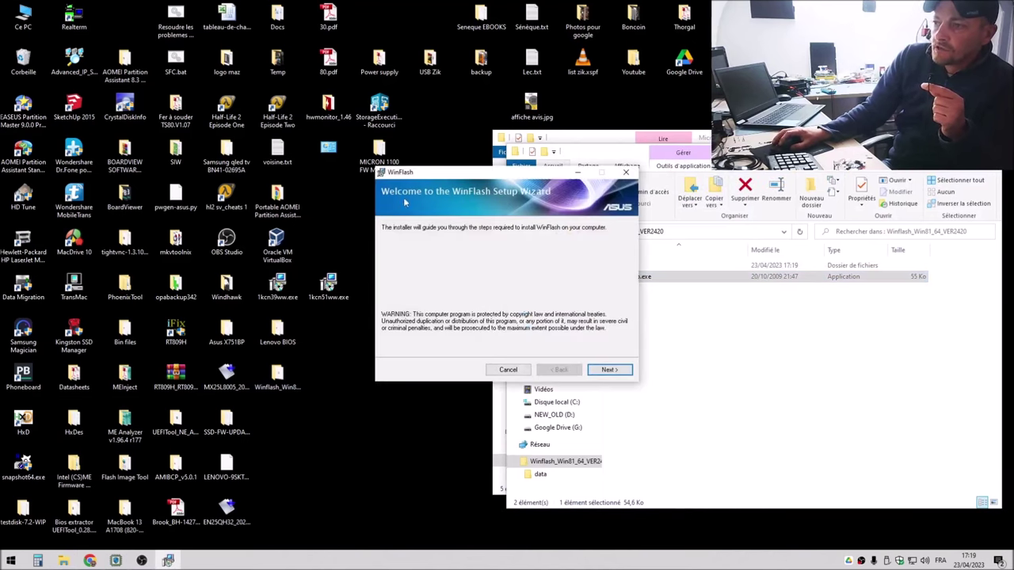
left_click(610, 375)
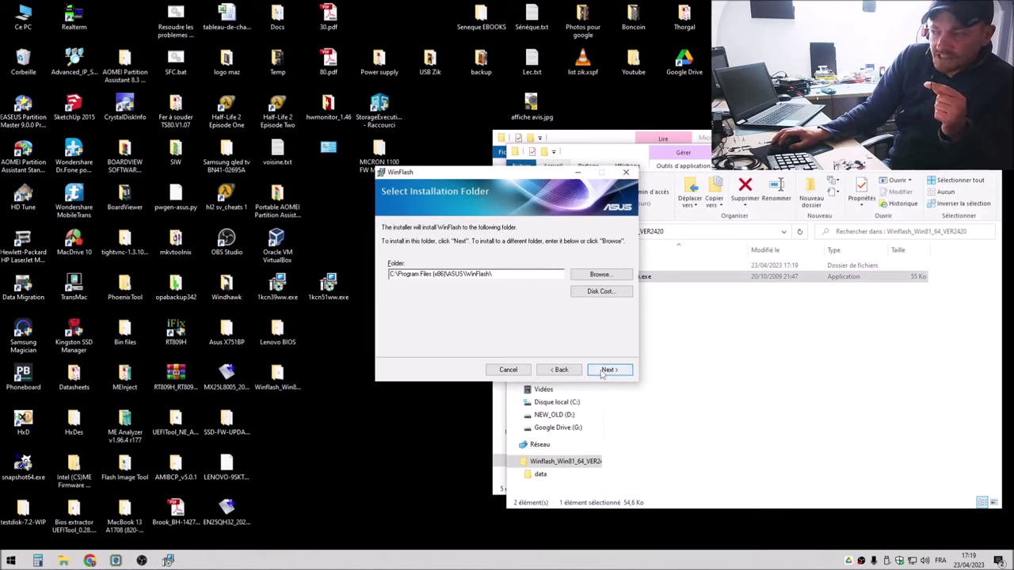
left_click(560, 370)
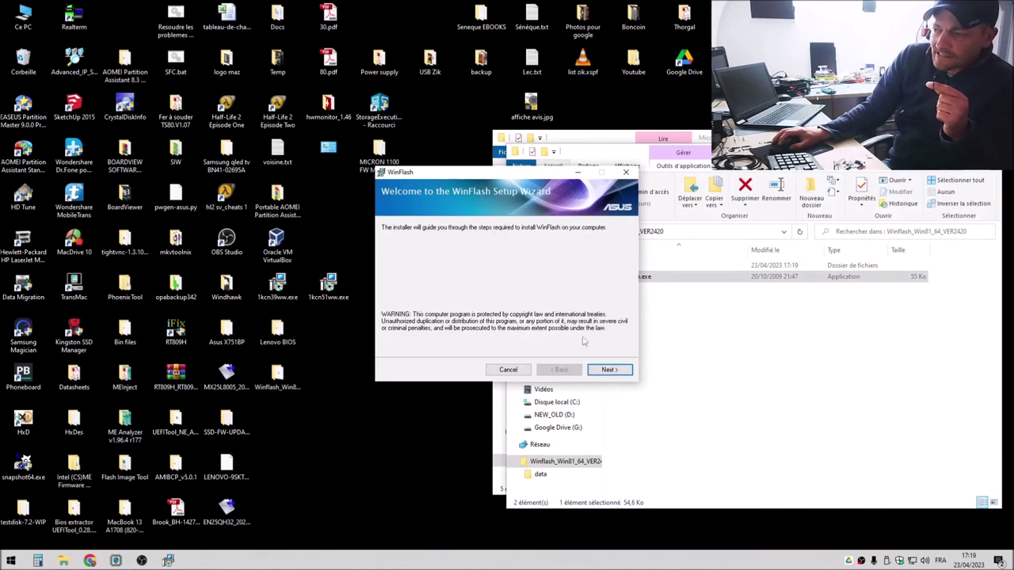
left_click(626, 173)
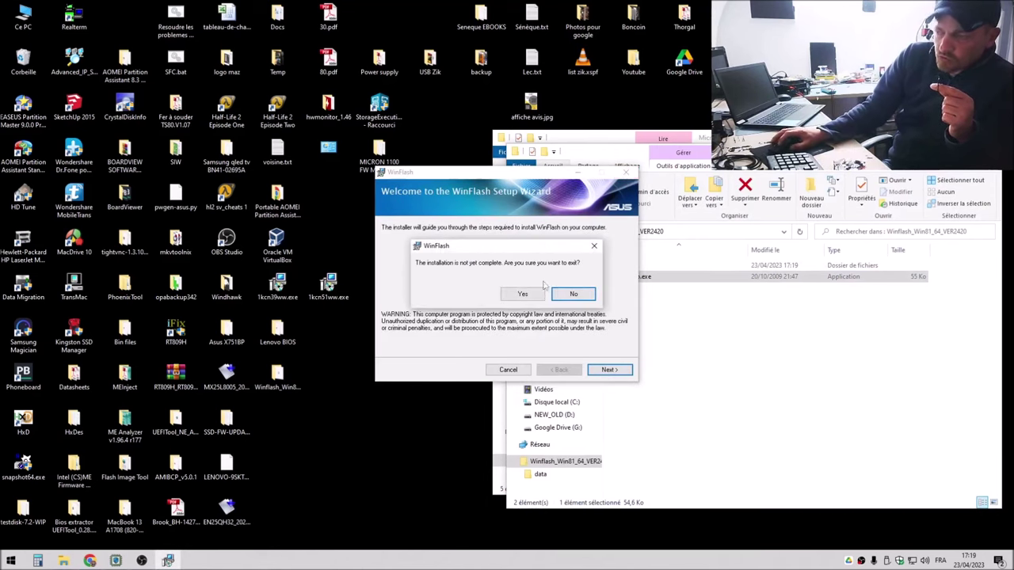
left_click(522, 295)
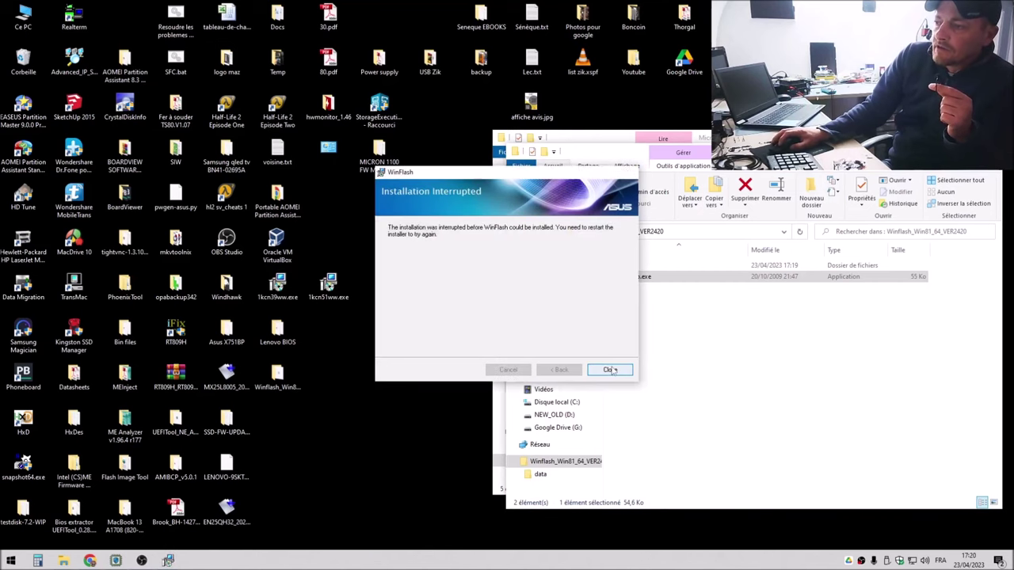
left_click(608, 370)
key("alt+F4")
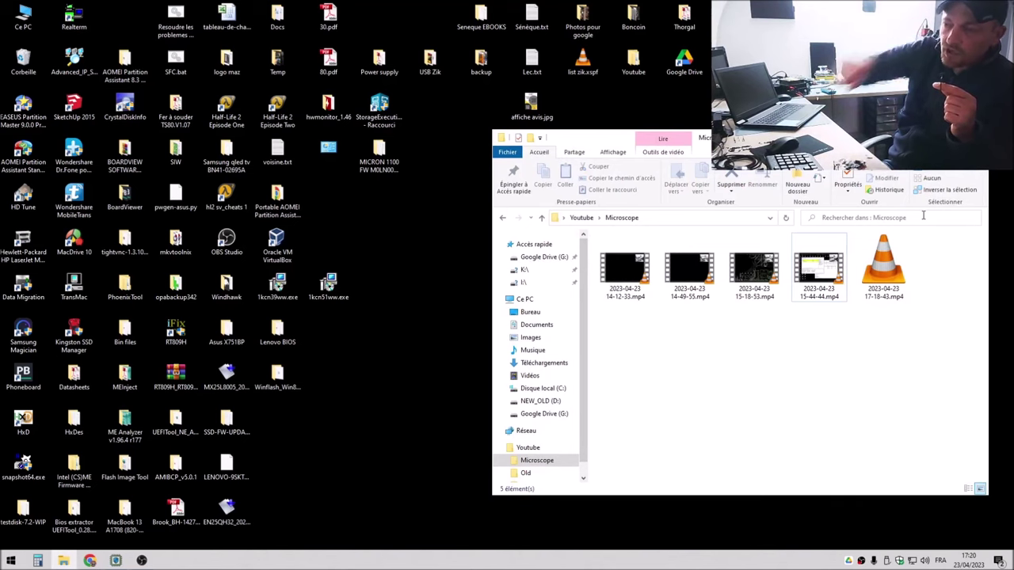
- Open the Lenovo BIOS folder and its 1KCN39WW subfolder
double_click(276, 331)
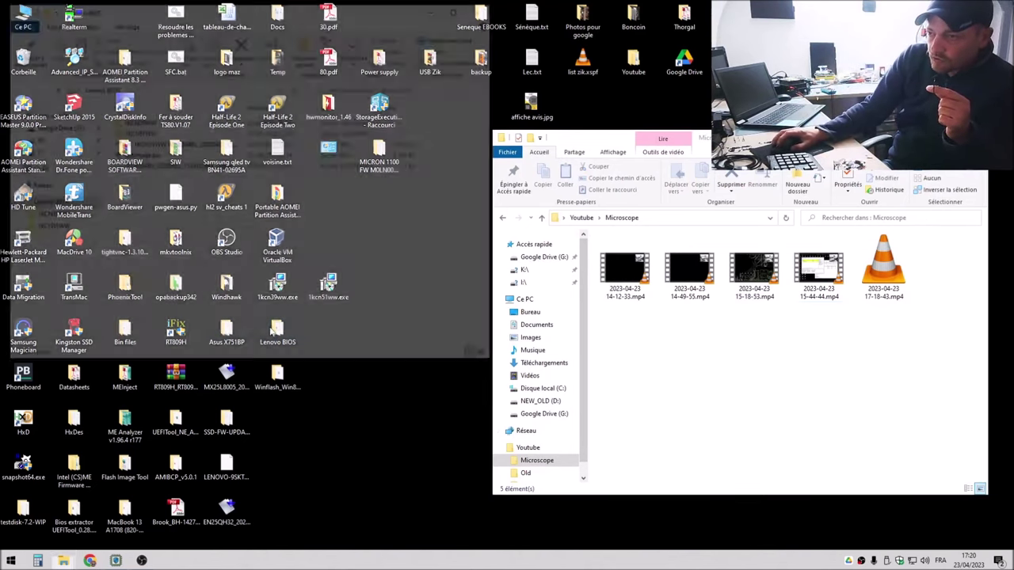
left_click_drag(313, 11, 771, 79)
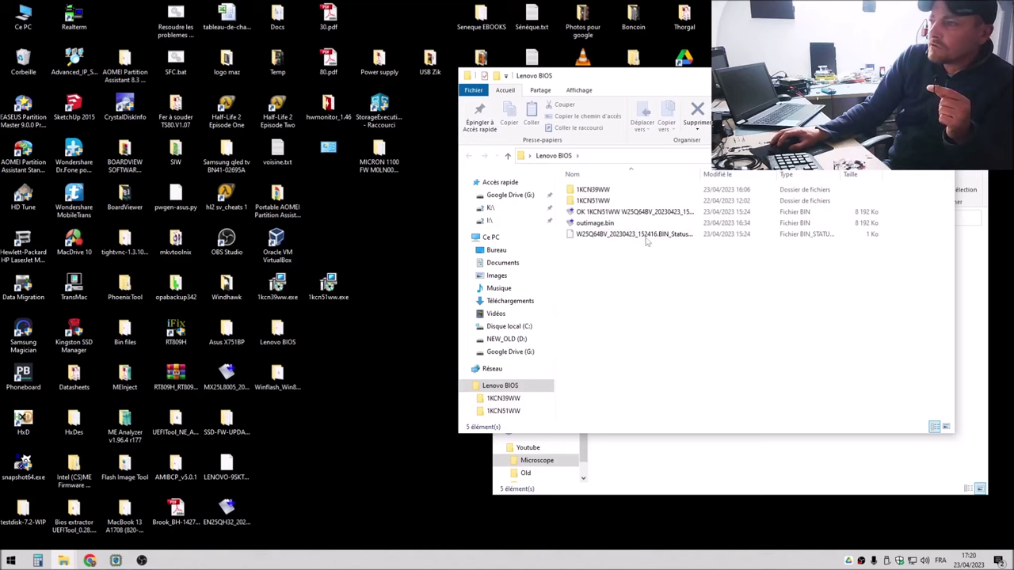
double_click(599, 192)
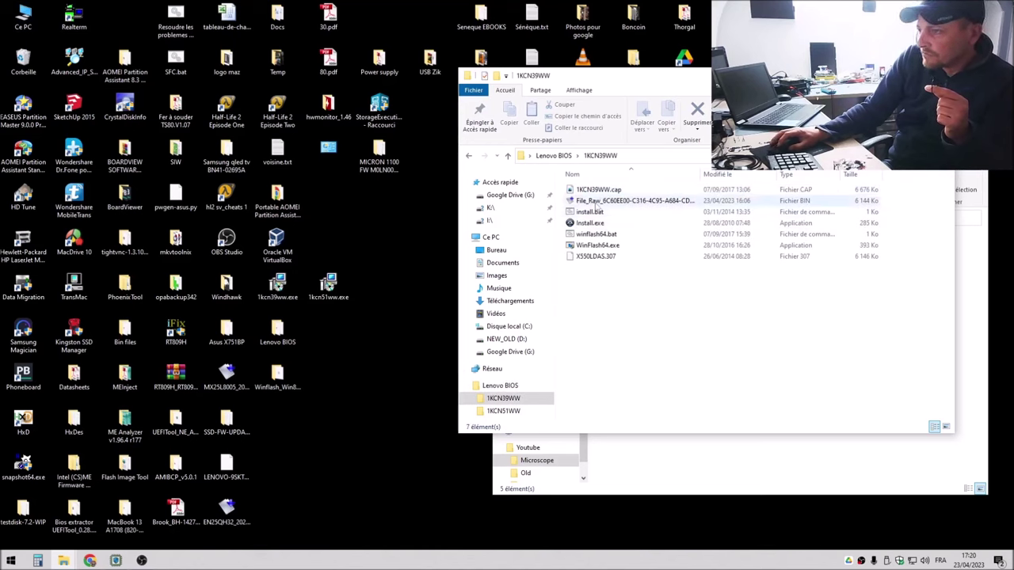
- Check the X550LDAS.307 file name without renaming it, then switch back to OBS Studio
left_click(595, 259)
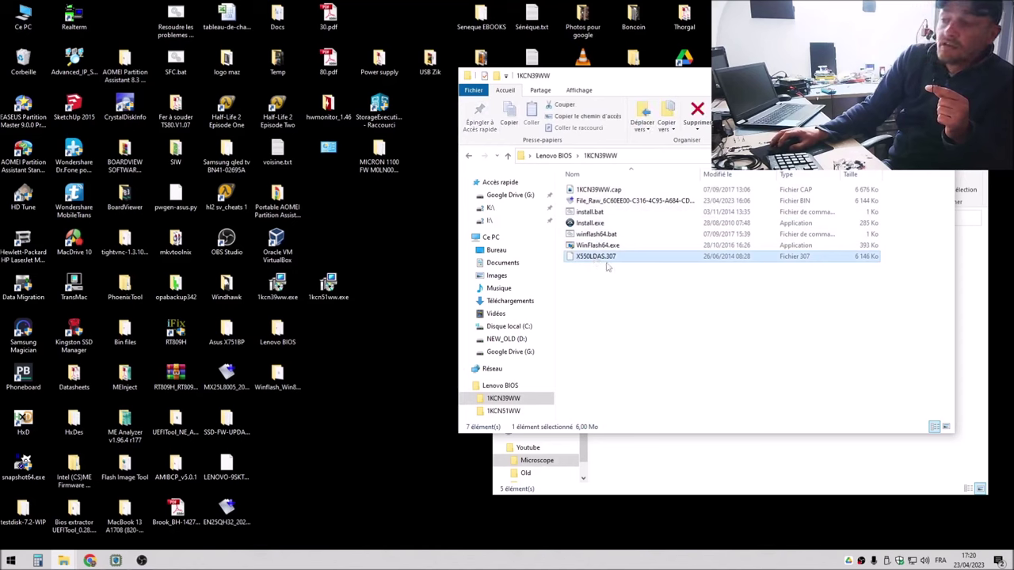
key("F2")
left_click(584, 265)
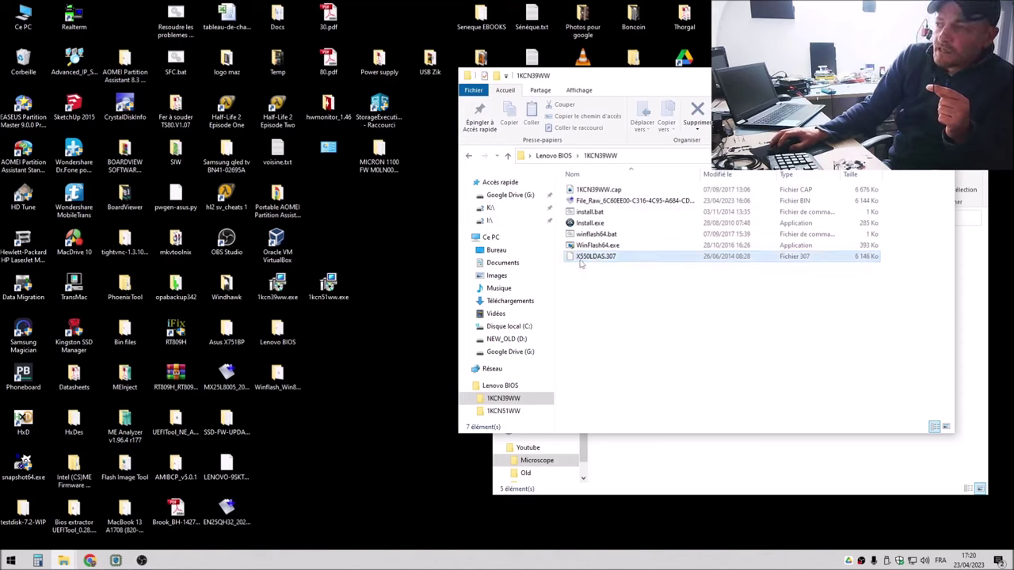
left_click(578, 261)
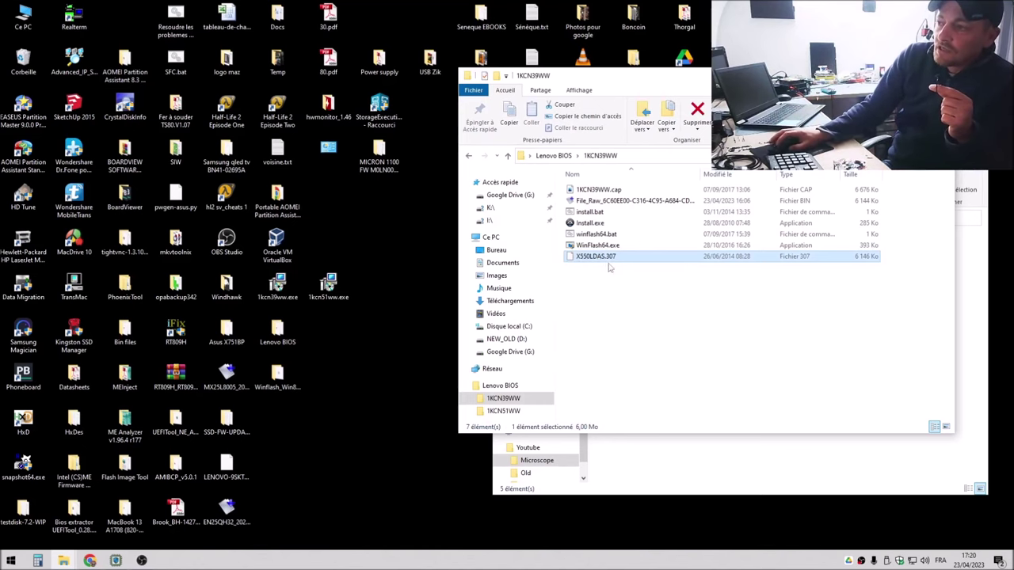
left_click(608, 259)
left_click_drag(616, 257, 603, 257)
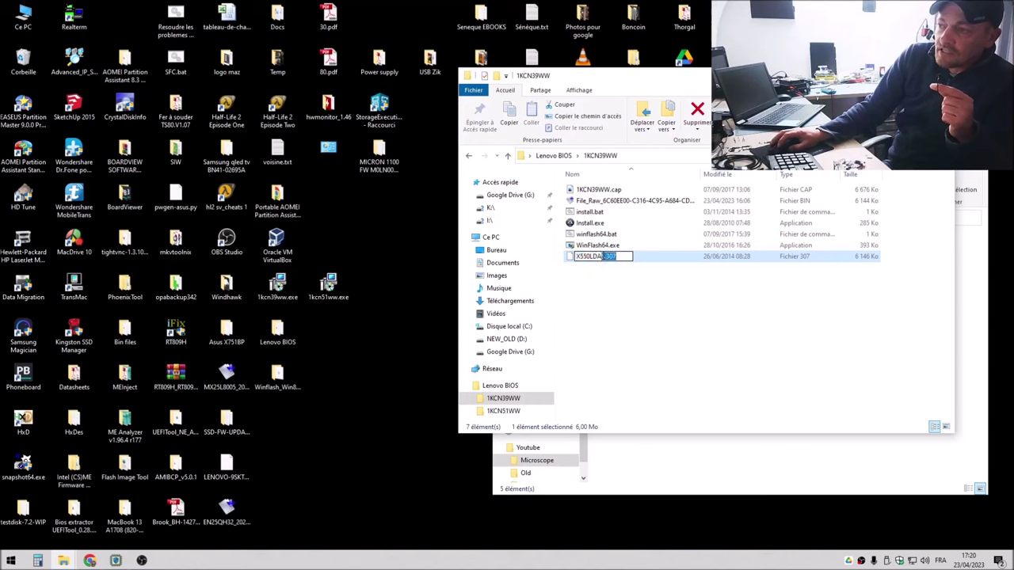
left_click(648, 399)
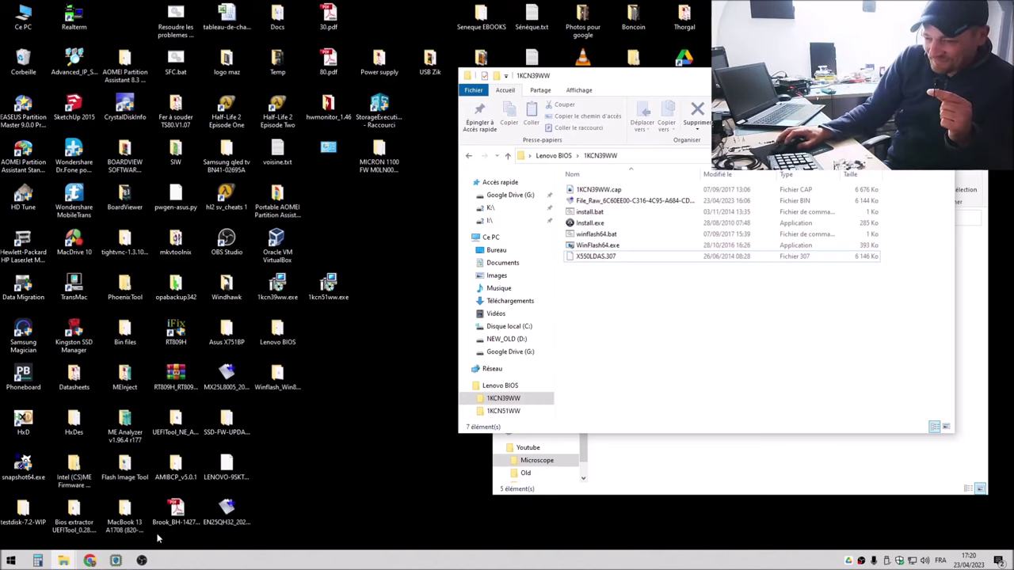
left_click(140, 561)
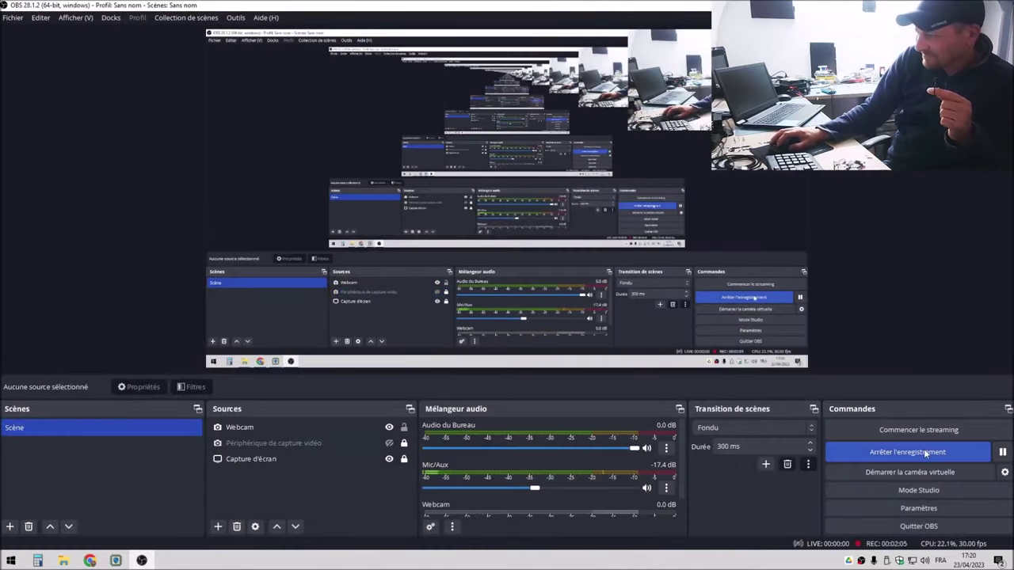